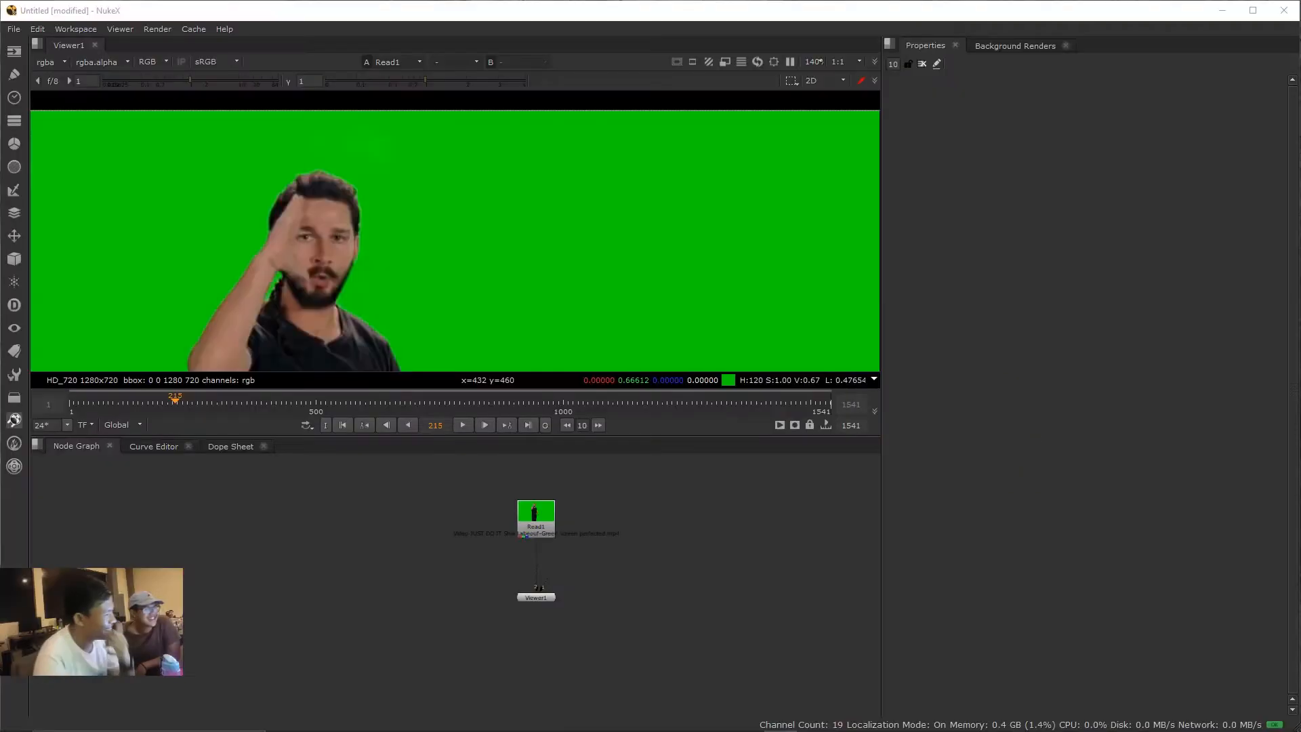
{"action": "scroll", "coordinate": [359, 577], "scroll_direction": "down", "scroll_amount": 4}
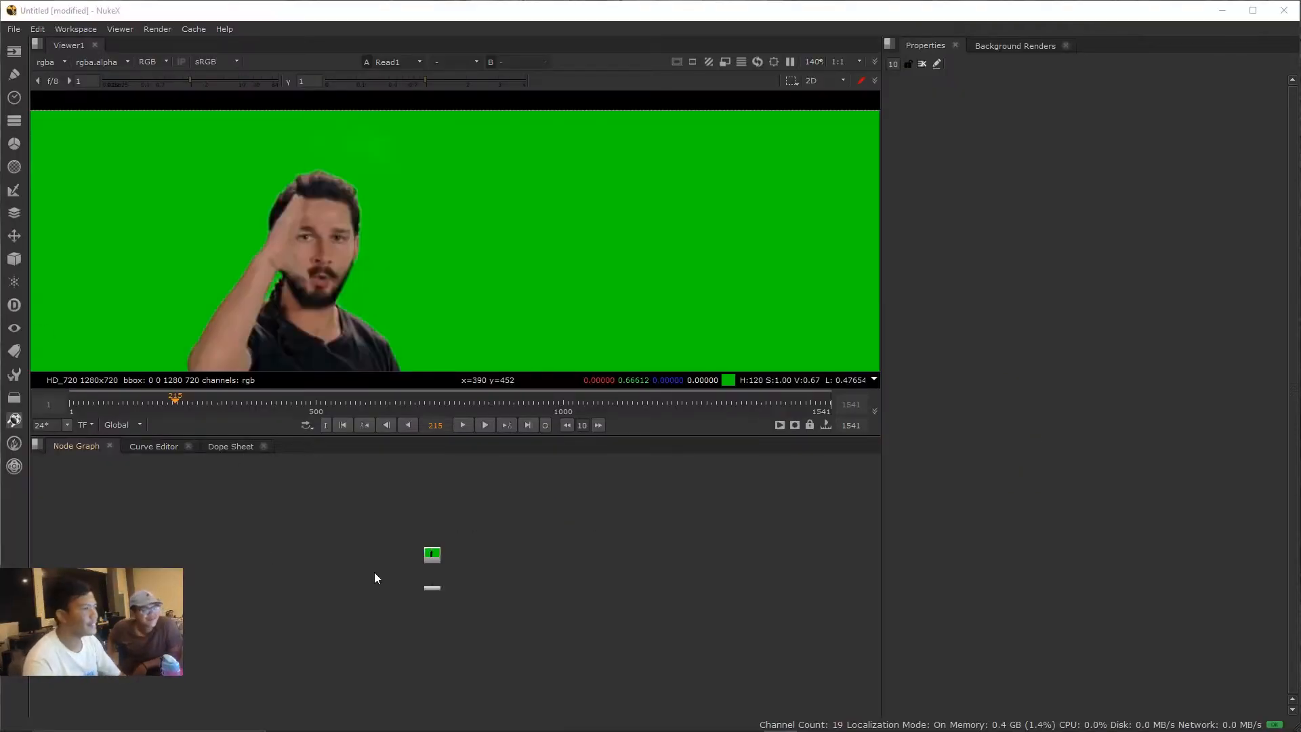
{"action": "left_click_drag", "start_coordinate": [374, 572], "coordinate": [467, 539]}
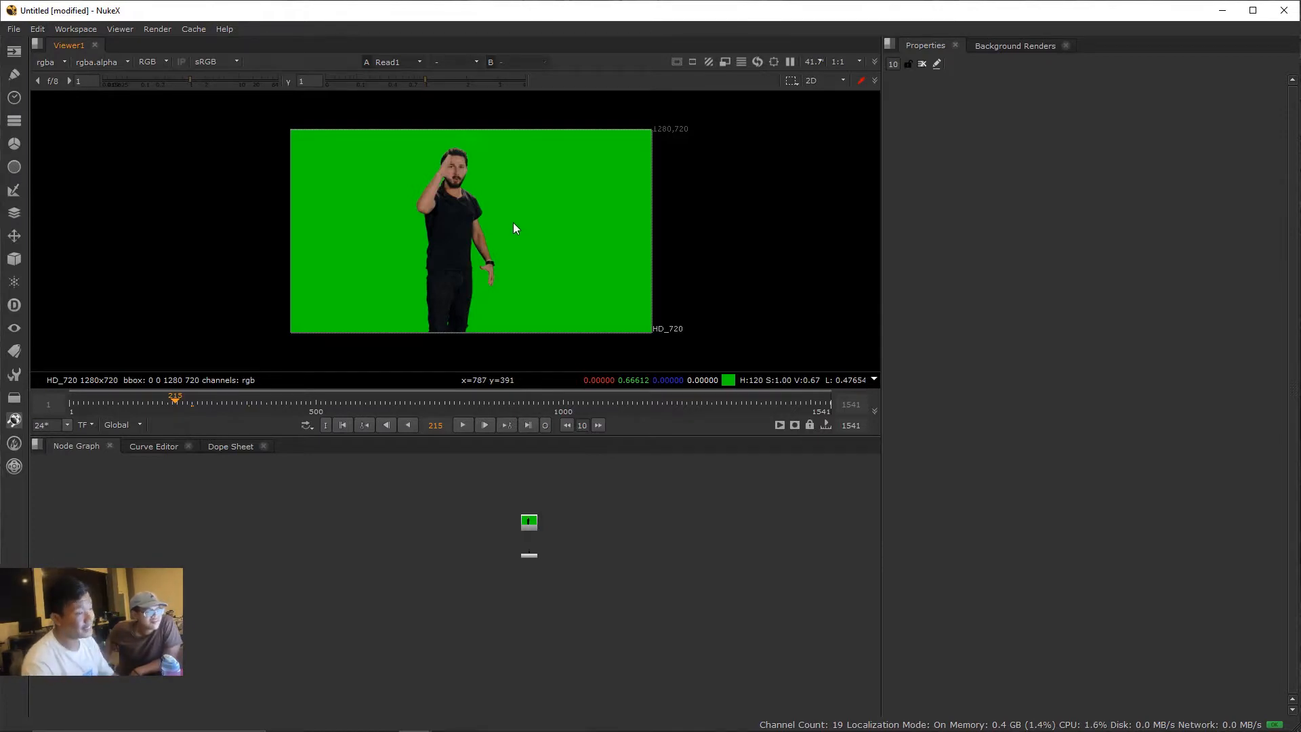
{"action": "scroll", "coordinate": [518, 199], "scroll_direction": "up", "scroll_amount": 1}
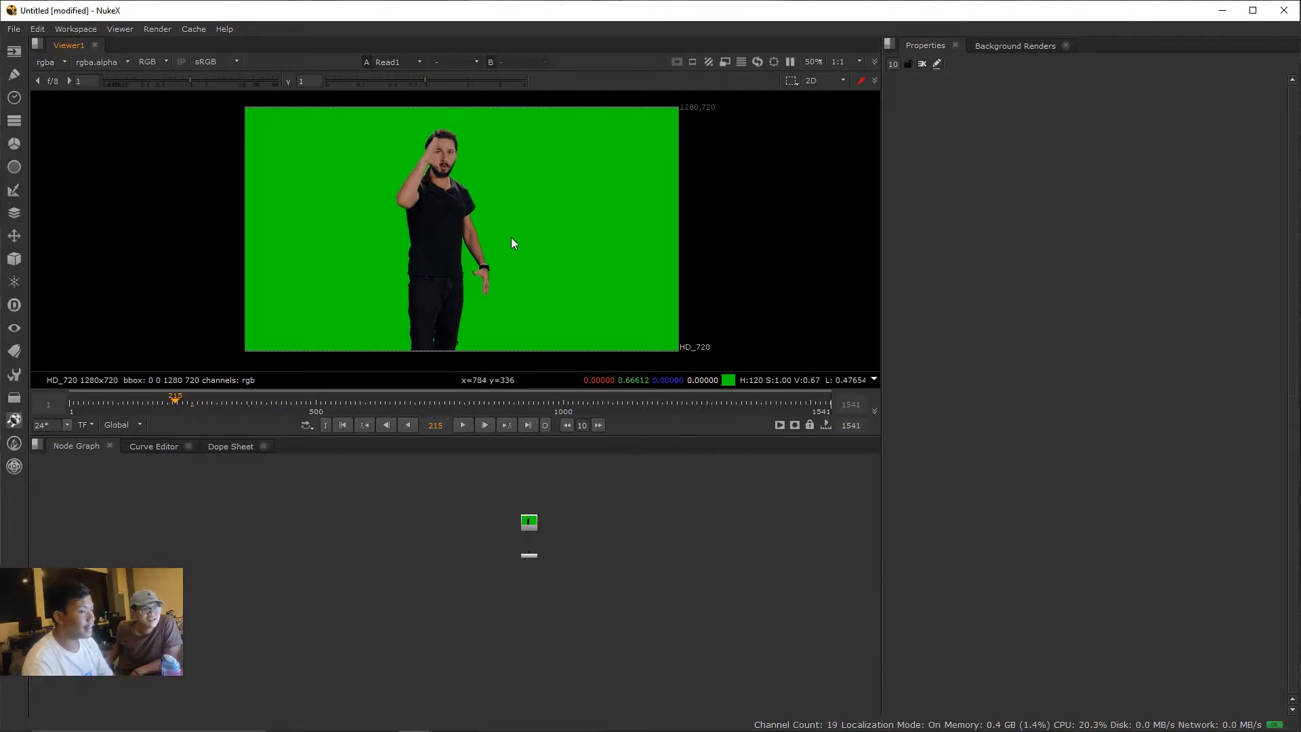
{"action": "scroll", "coordinate": [512, 251], "scroll_direction": "up", "scroll_amount": 1}
{"action": "scroll", "coordinate": [511, 251], "scroll_direction": "down", "scroll_amount": 1}
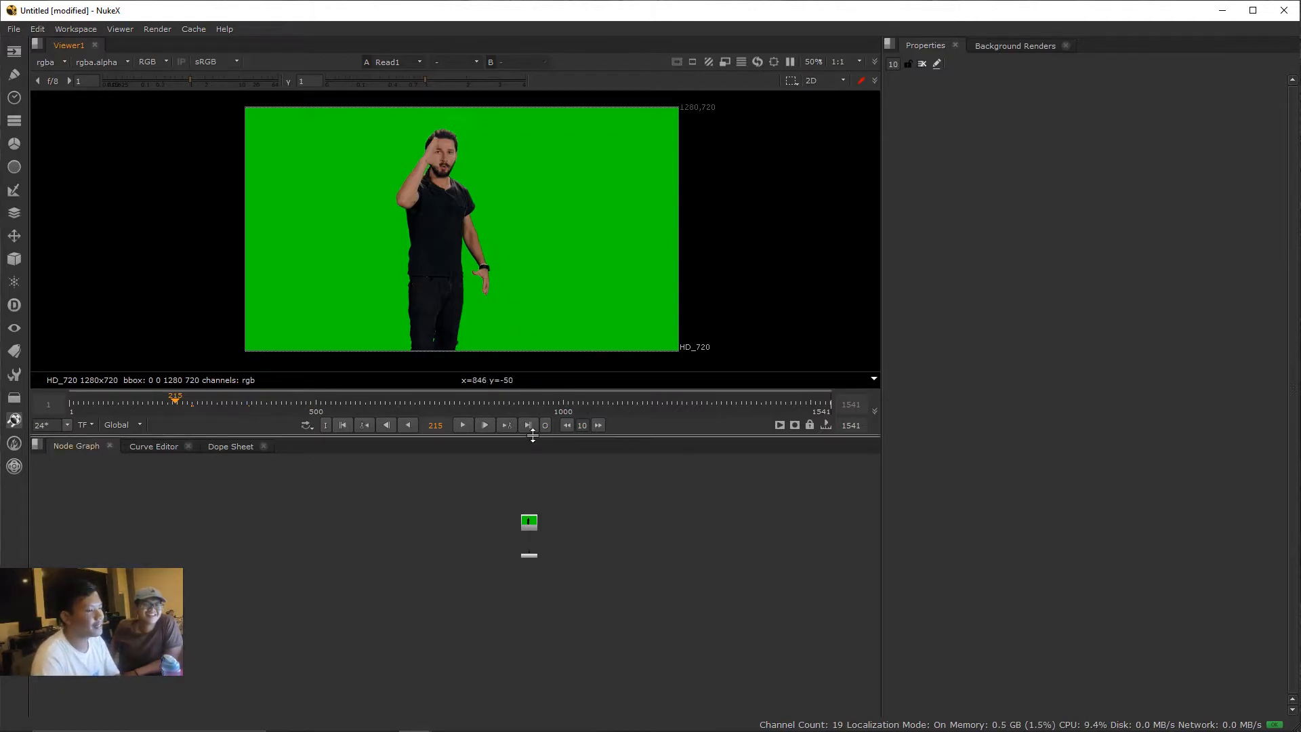
- Enlarge the viewer area by making the node graph shorter, and frame the whole green-screen shot
{"action": "left_click_drag", "start_coordinate": [533, 440], "coordinate": [534, 501]}
{"action": "left_click_drag", "start_coordinate": [531, 343], "coordinate": [522, 266]}
{"action": "scroll", "coordinate": [562, 254], "scroll_direction": "up", "scroll_amount": 1}
{"action": "scroll", "coordinate": [563, 250], "scroll_direction": "up", "scroll_amount": 1}
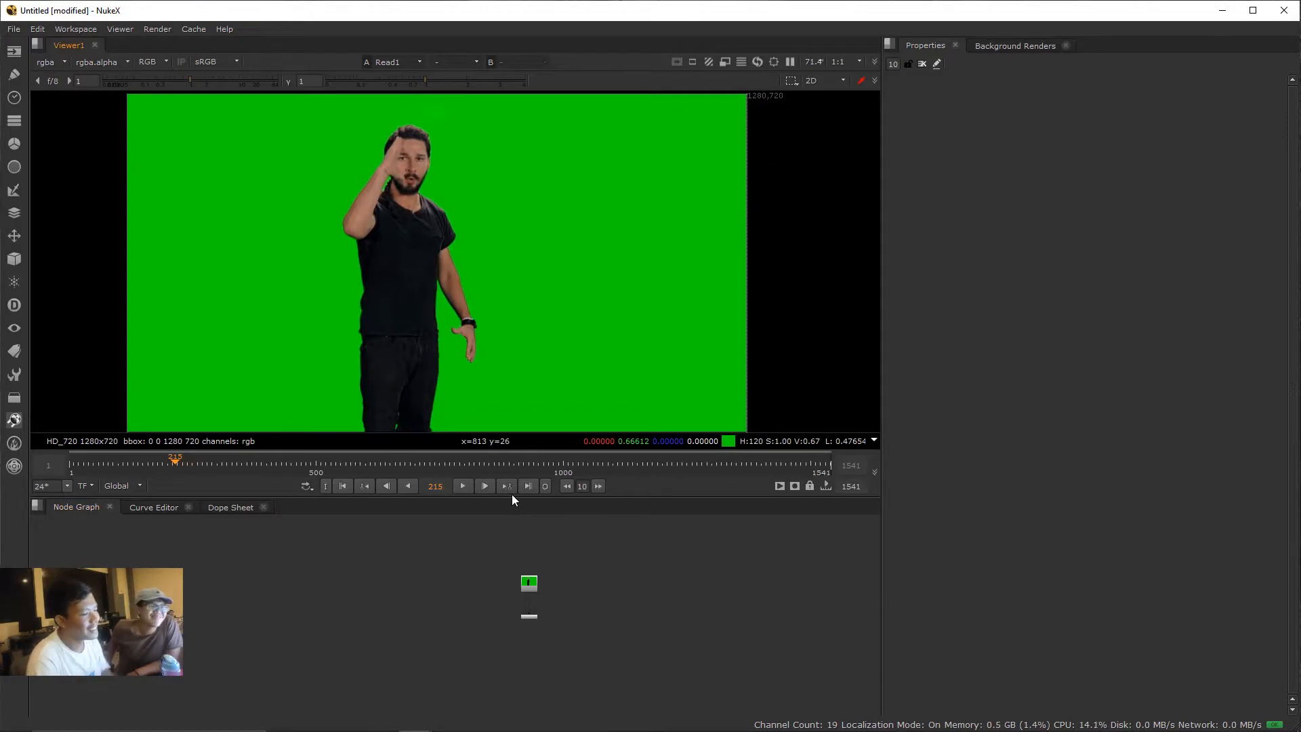
{"action": "left_click_drag", "start_coordinate": [512, 496], "coordinate": [513, 508]}
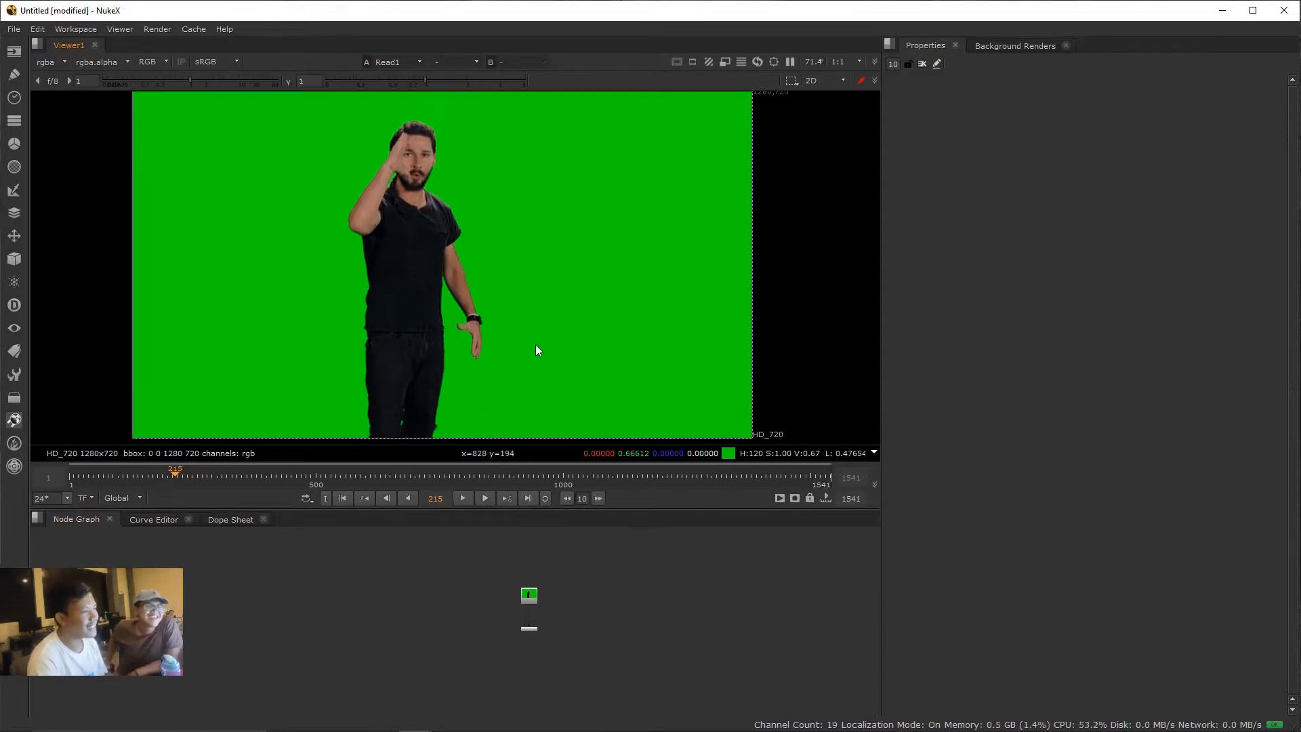
{"action": "left_click_drag", "start_coordinate": [535, 345], "coordinate": [527, 319]}
{"action": "scroll", "coordinate": [541, 321], "scroll_direction": "down", "scroll_amount": 1}
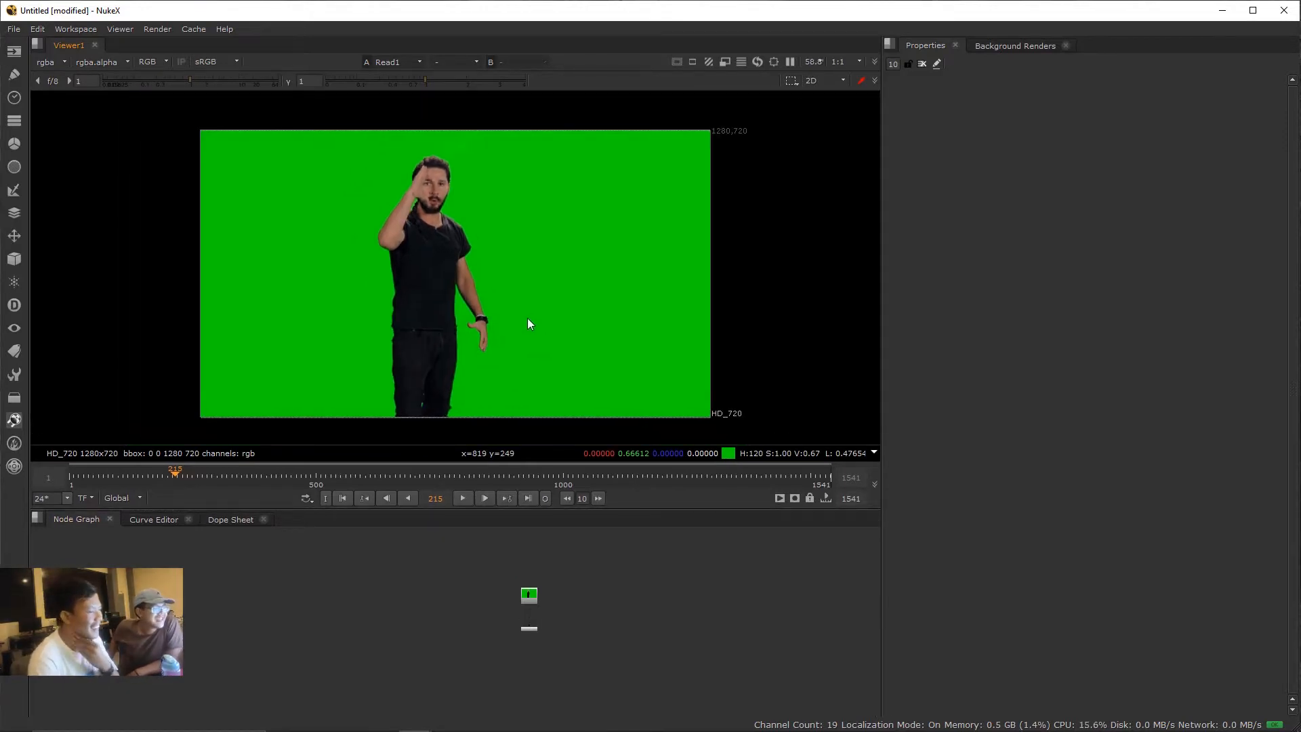
{"action": "scroll", "coordinate": [540, 276], "scroll_direction": "down", "scroll_amount": 2}
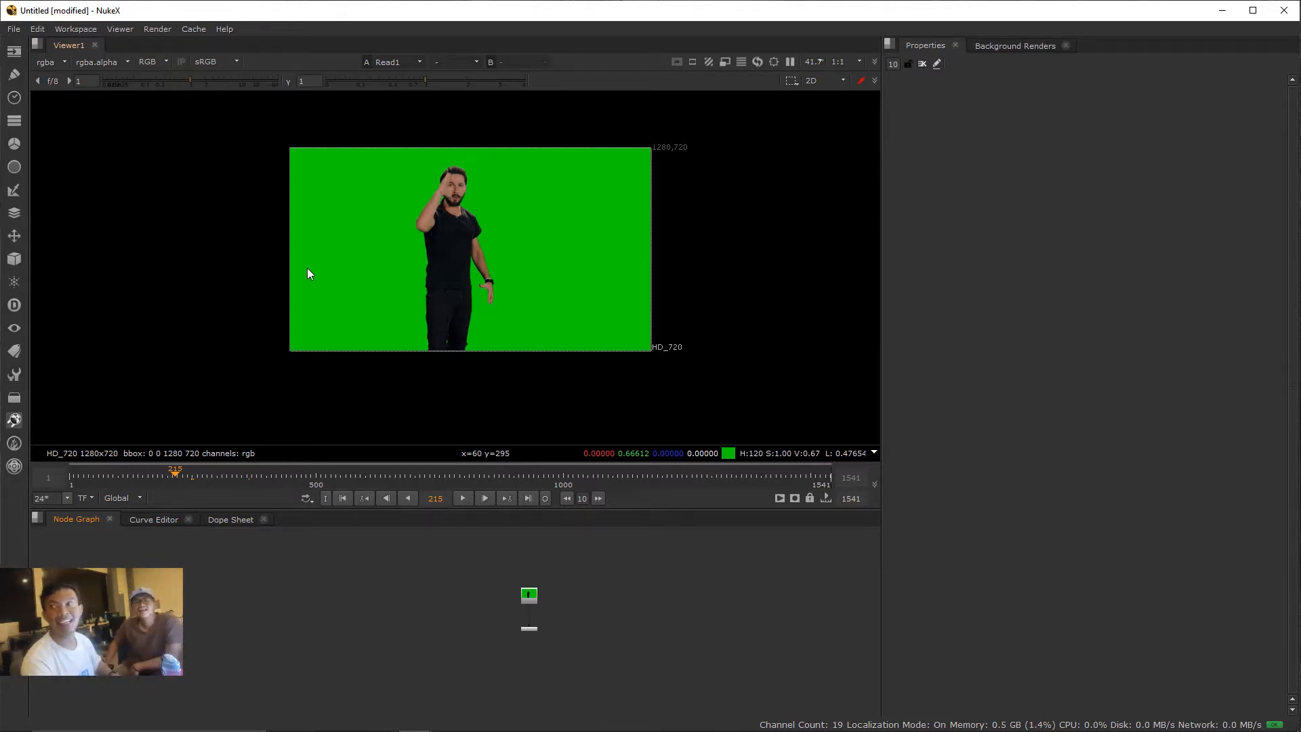
- Move the Viewer1 node further below the Read1 green-screen clip in the node graph
{"action": "mouse_move", "coordinate": [314, 730]}
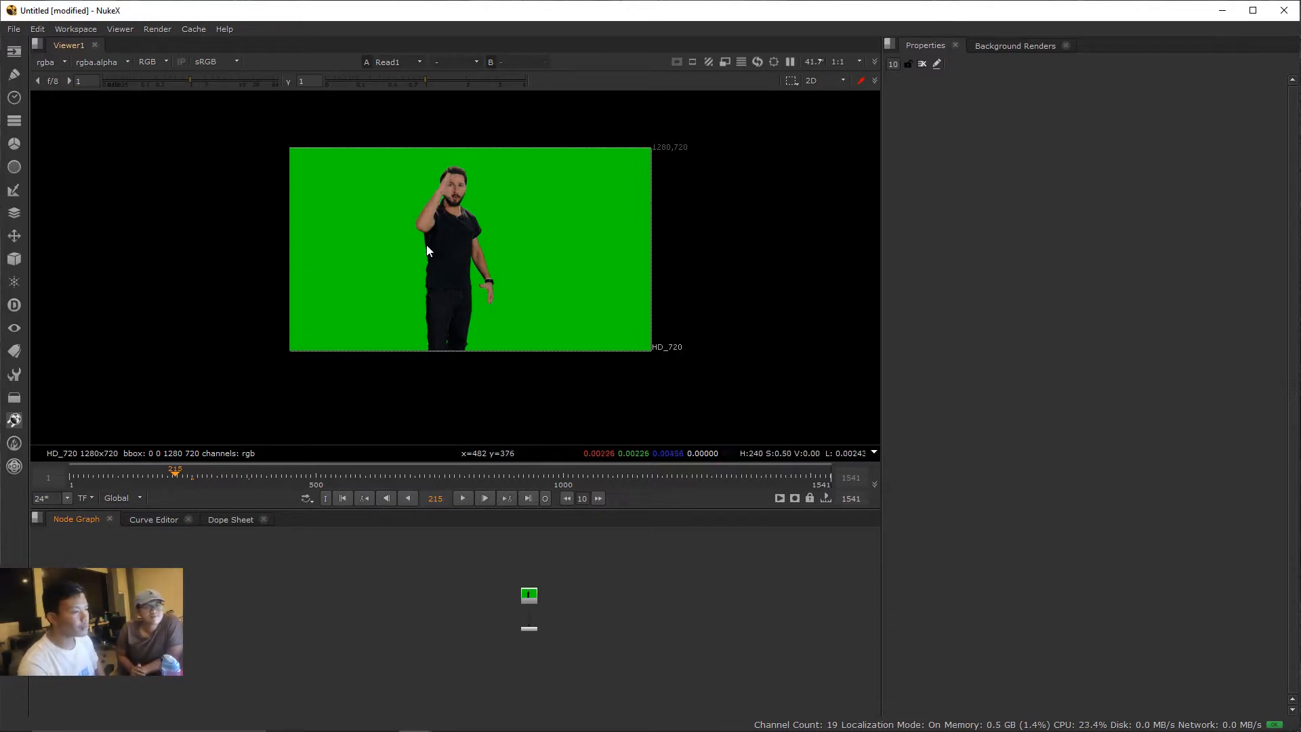
{"action": "scroll", "coordinate": [538, 644], "scroll_direction": "up", "scroll_amount": 5}
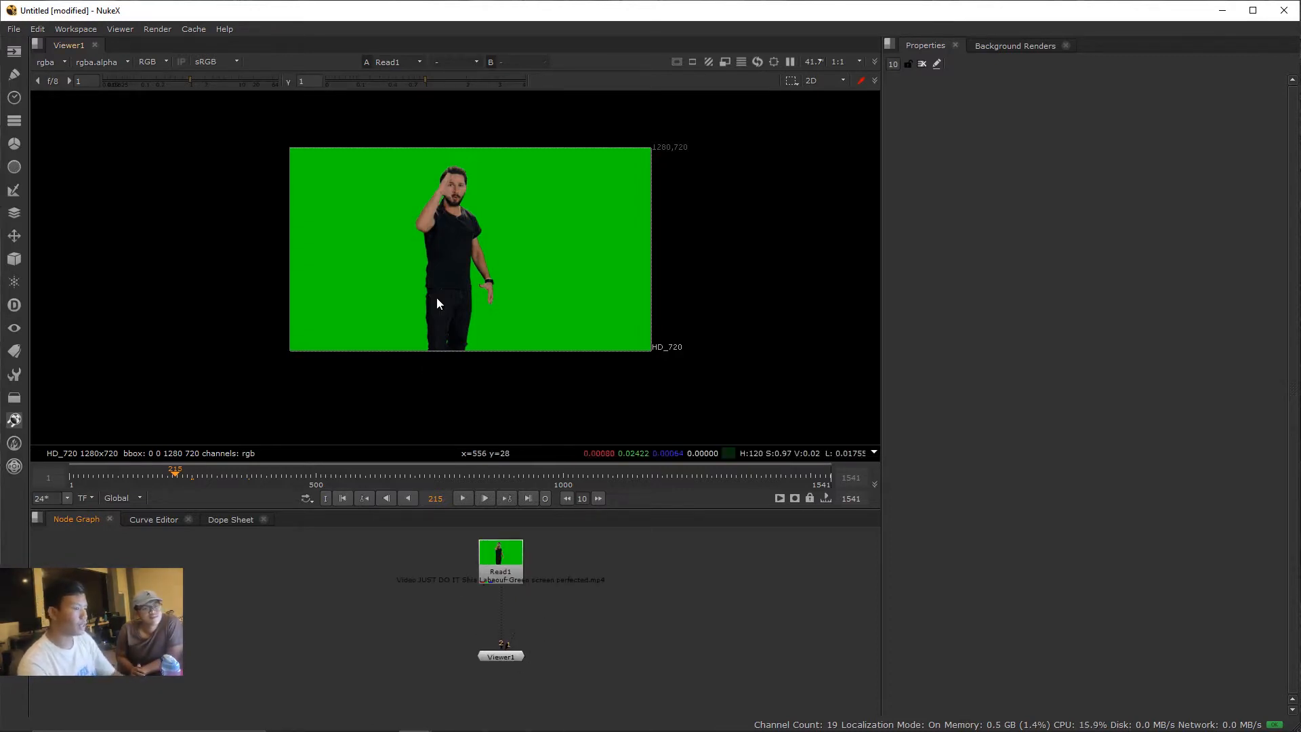
{"action": "scroll", "coordinate": [446, 202], "scroll_direction": "up", "scroll_amount": 4}
{"action": "scroll", "coordinate": [446, 202], "scroll_direction": "down", "scroll_amount": 2}
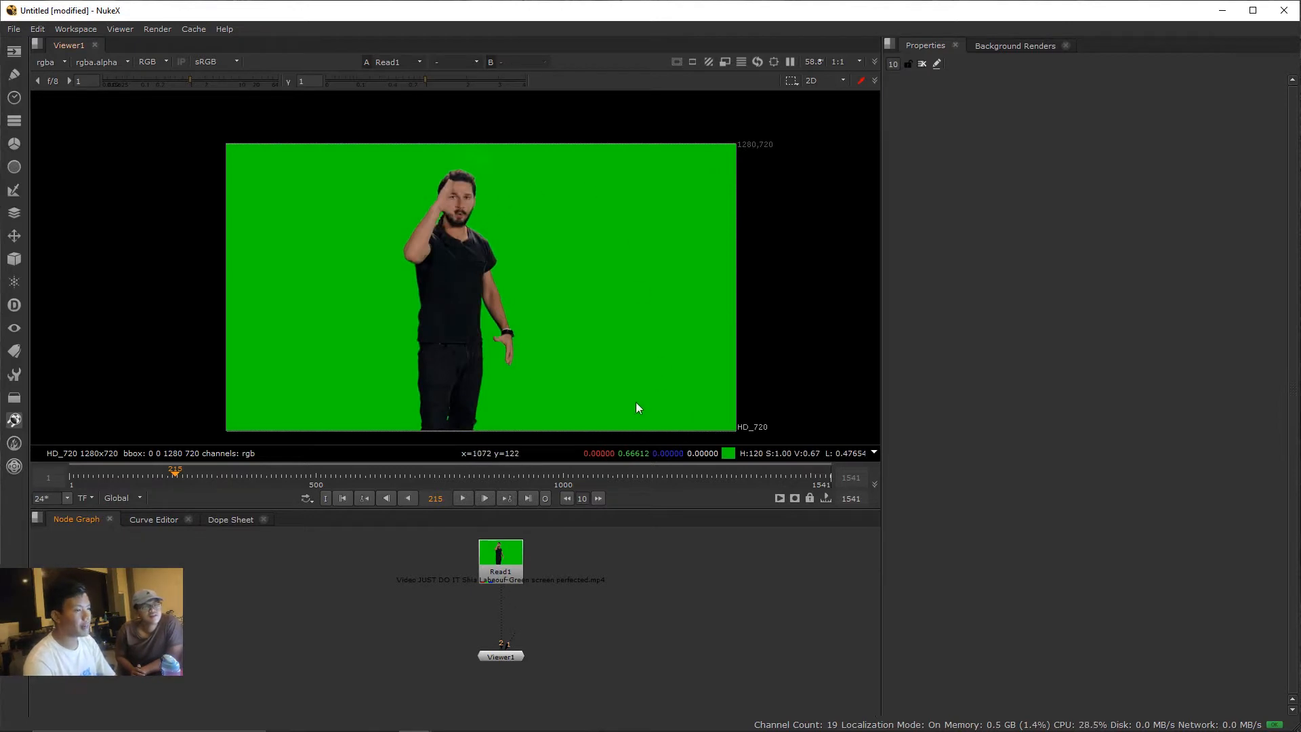
{"action": "left_click_drag", "start_coordinate": [517, 661], "coordinate": [517, 693]}
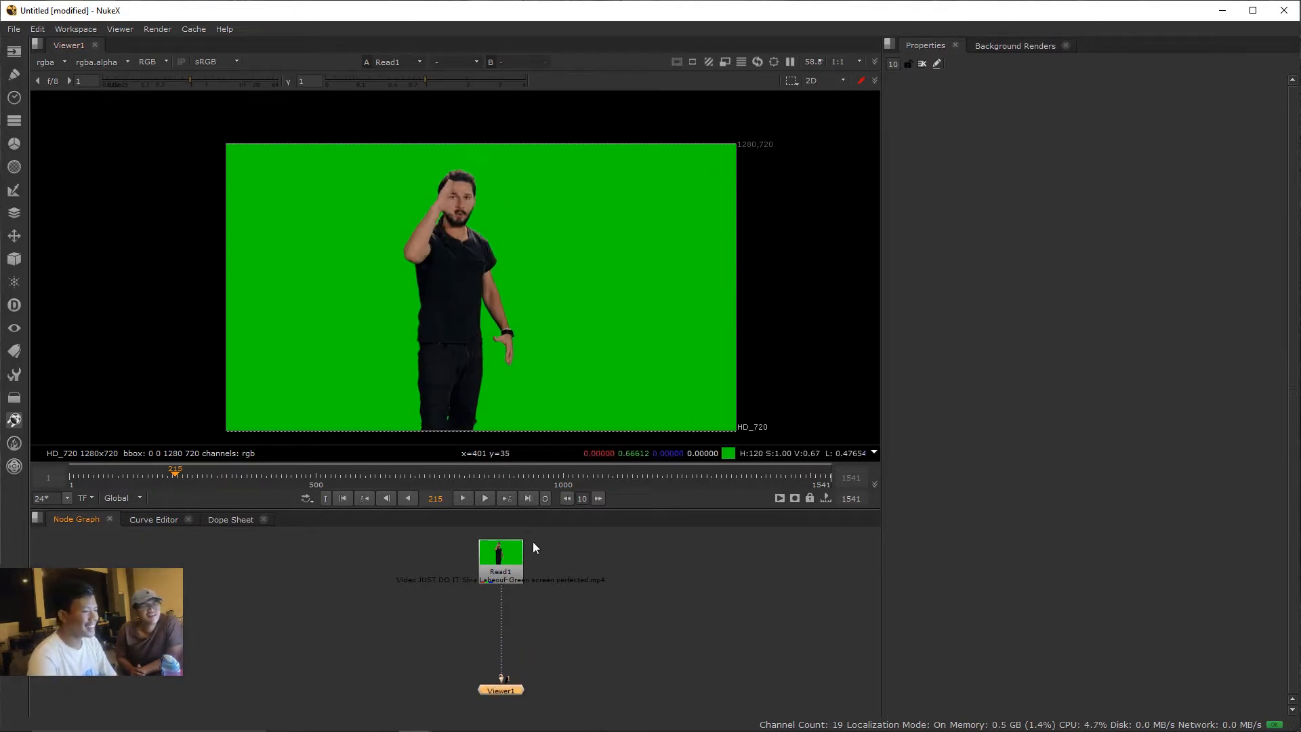
- Import TokyoMtFuji_Adobe.jpg as a Read node beside the green-screen clip and display it in the viewer
{"action": "left_click", "coordinate": [507, 577]}
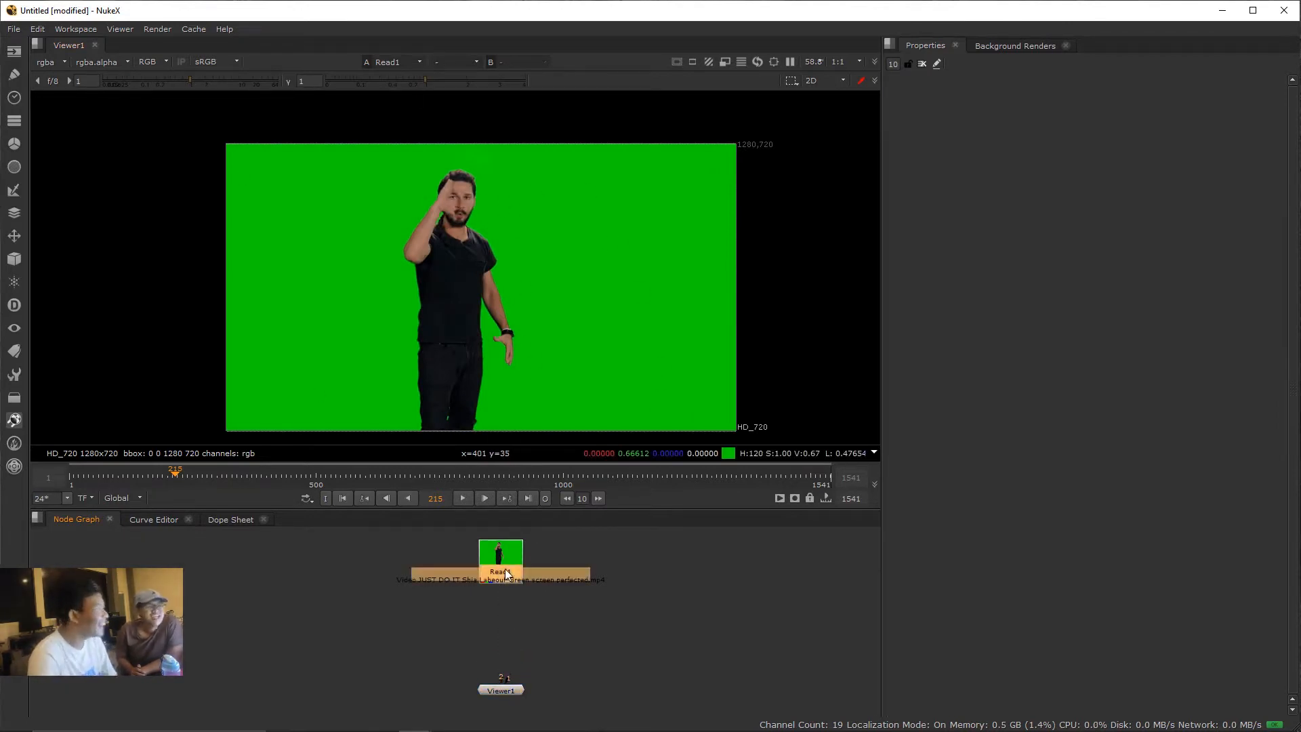
{"action": "left_click", "coordinate": [609, 624]}
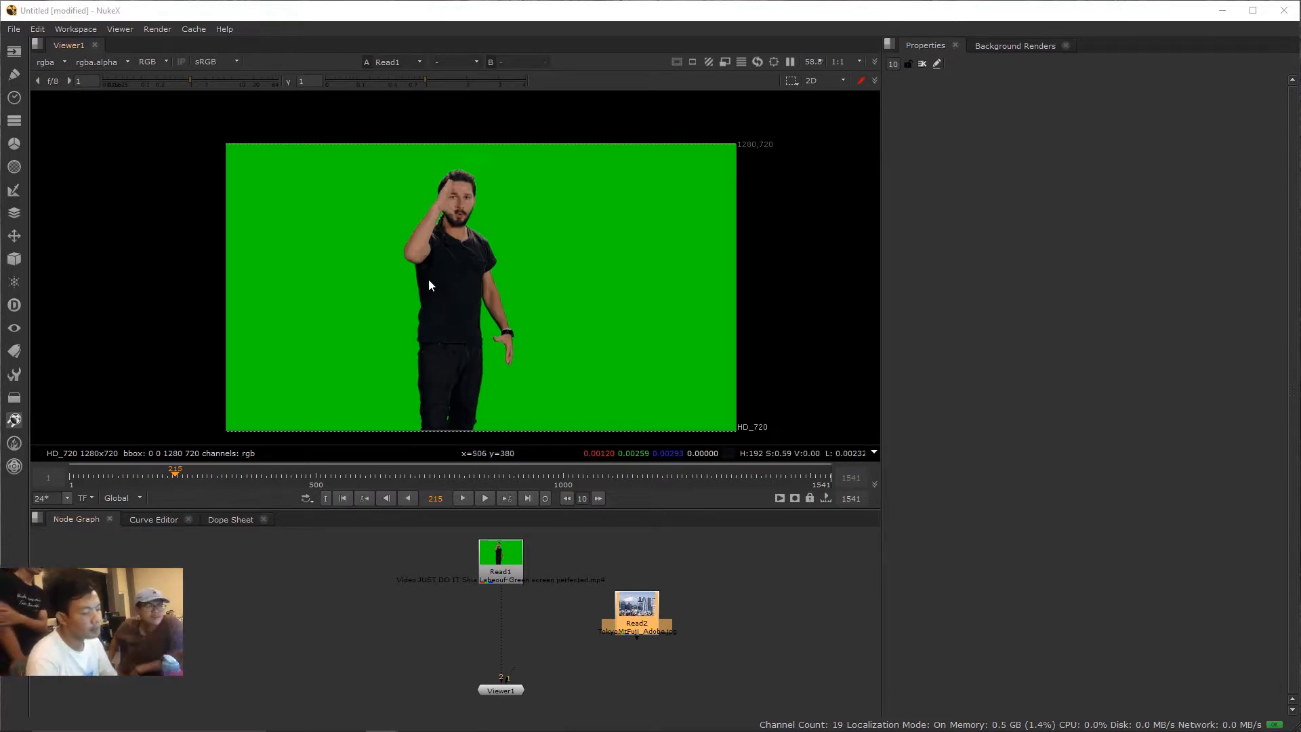
{"action": "left_click_drag", "start_coordinate": [641, 632], "coordinate": [647, 602]}
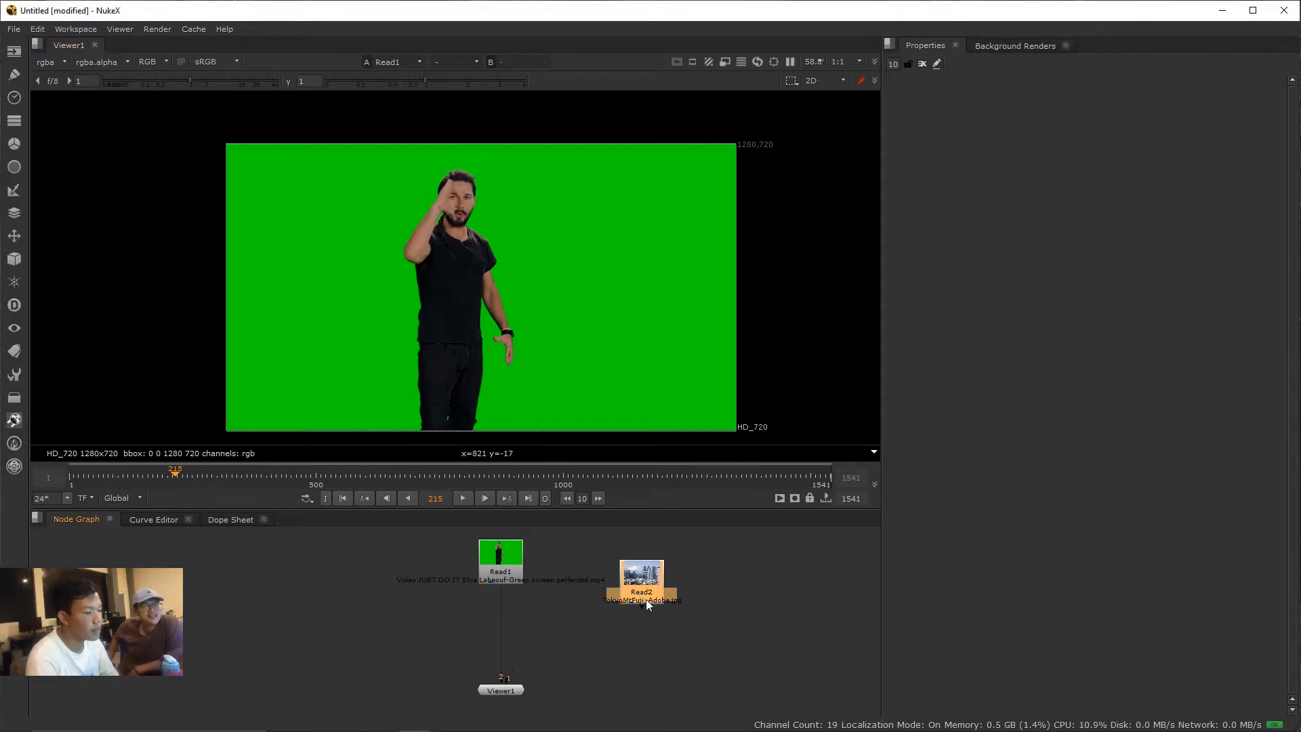
{"action": "key", "text": "1"}
{"action": "scroll", "coordinate": [535, 322], "scroll_direction": "down", "scroll_amount": 2}
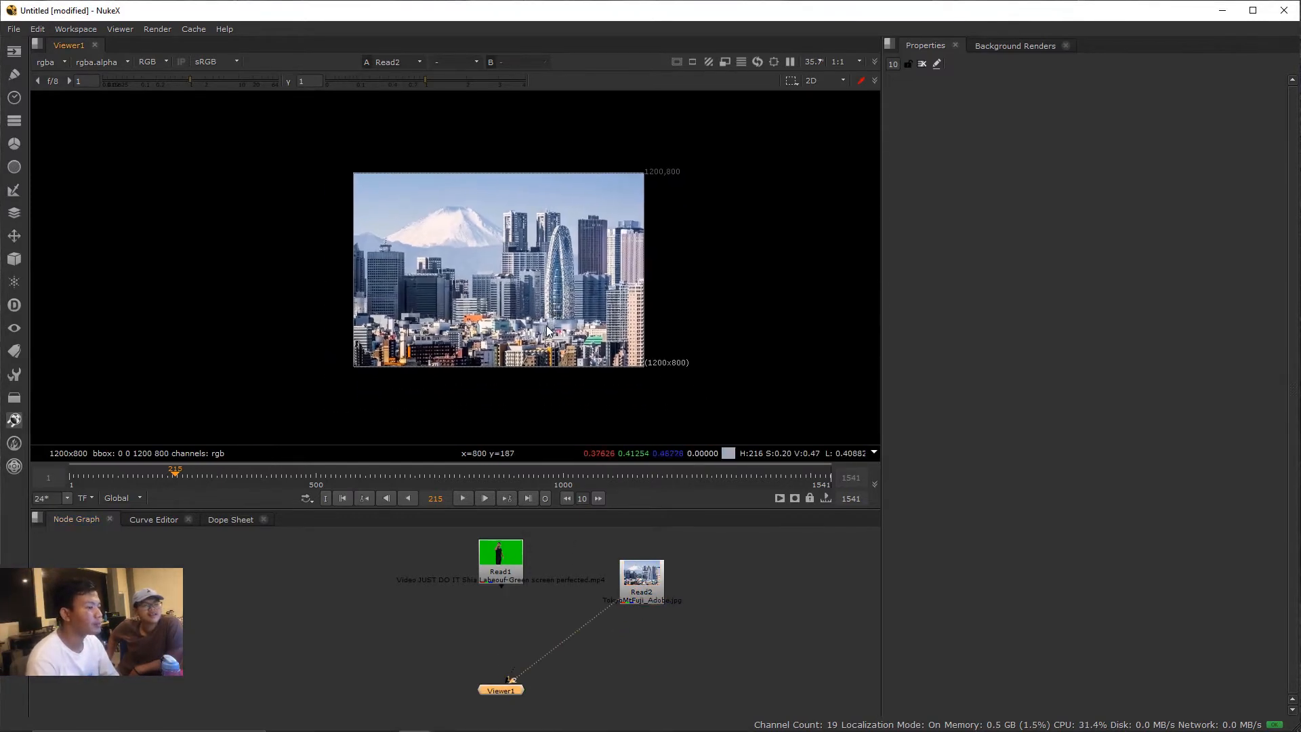
{"action": "scroll", "coordinate": [546, 326], "scroll_direction": "up", "scroll_amount": 5}
{"action": "scroll", "coordinate": [546, 327], "scroll_direction": "down", "scroll_amount": 4}
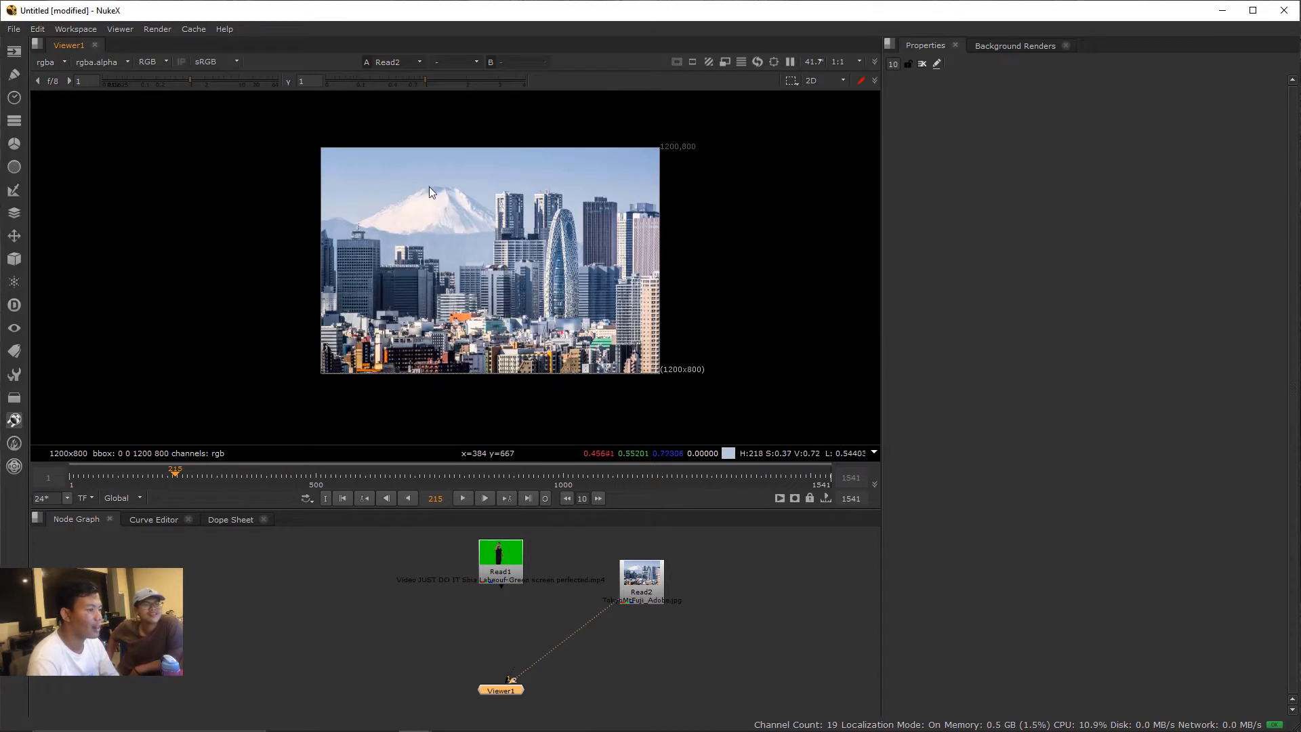
- Merge the green-screen clip and the Tokyo image with an over operation, and swap the merge's A and B inputs
{"action": "left_click_drag", "start_coordinate": [509, 557], "coordinate": [566, 644]}
{"action": "key", "text": "m"}
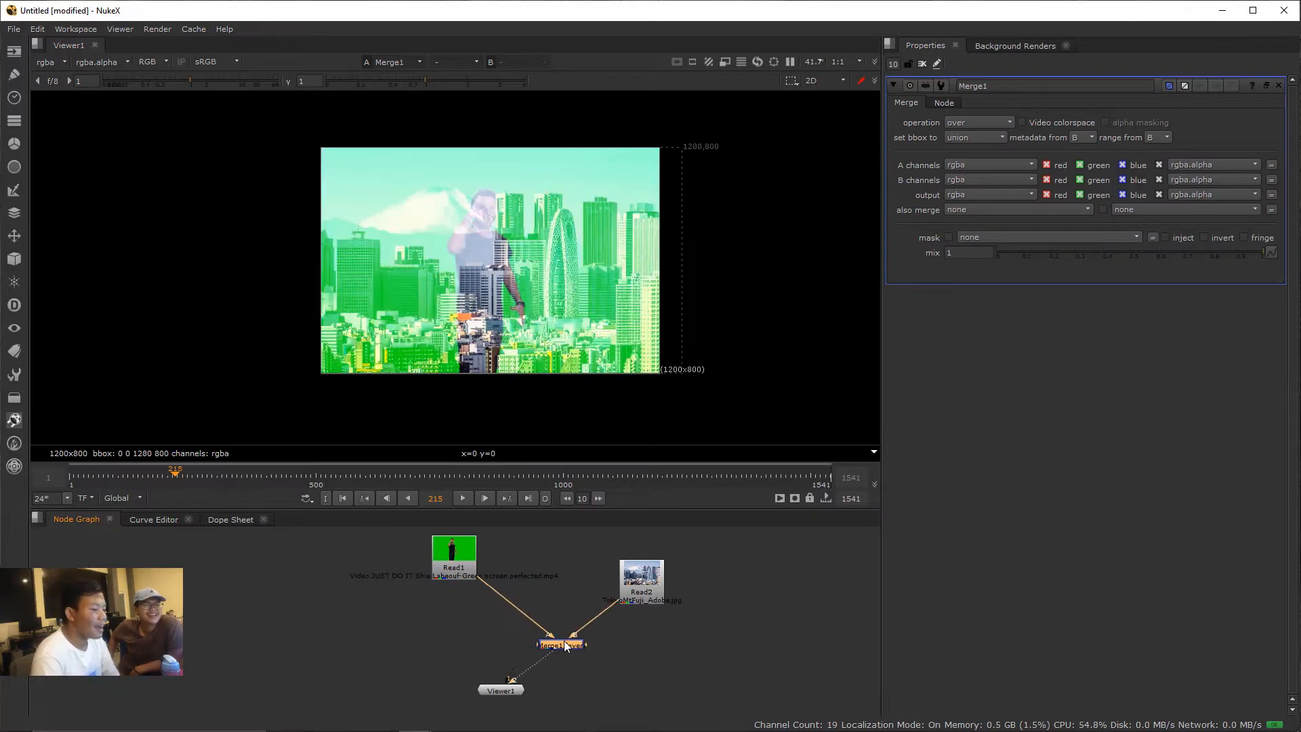
{"action": "left_click_drag", "start_coordinate": [624, 593], "coordinate": [589, 575]}
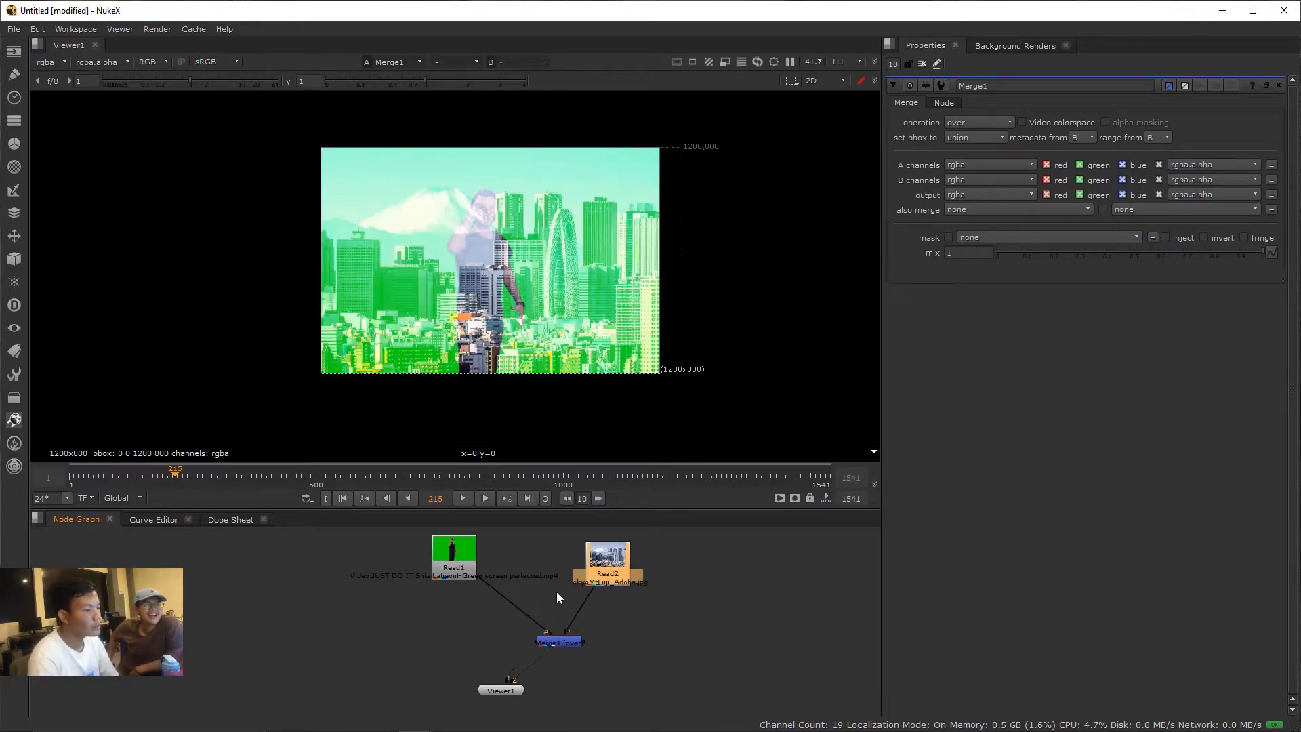
{"action": "left_click", "coordinate": [559, 639]}
{"action": "key", "text": "shift+x"}
- Add a Transform node after the green-screen clip and another after the Tokyo image
{"action": "left_click", "coordinate": [466, 564]}
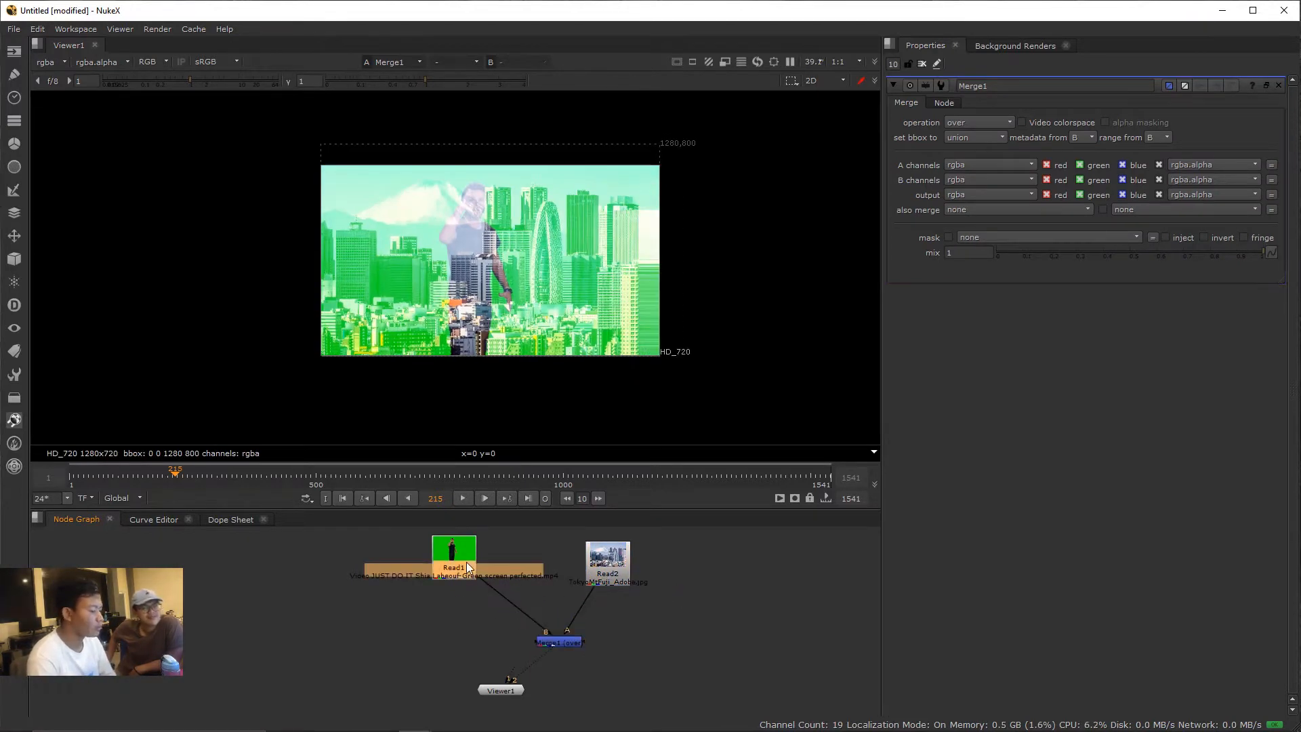
{"action": "key", "text": "t"}
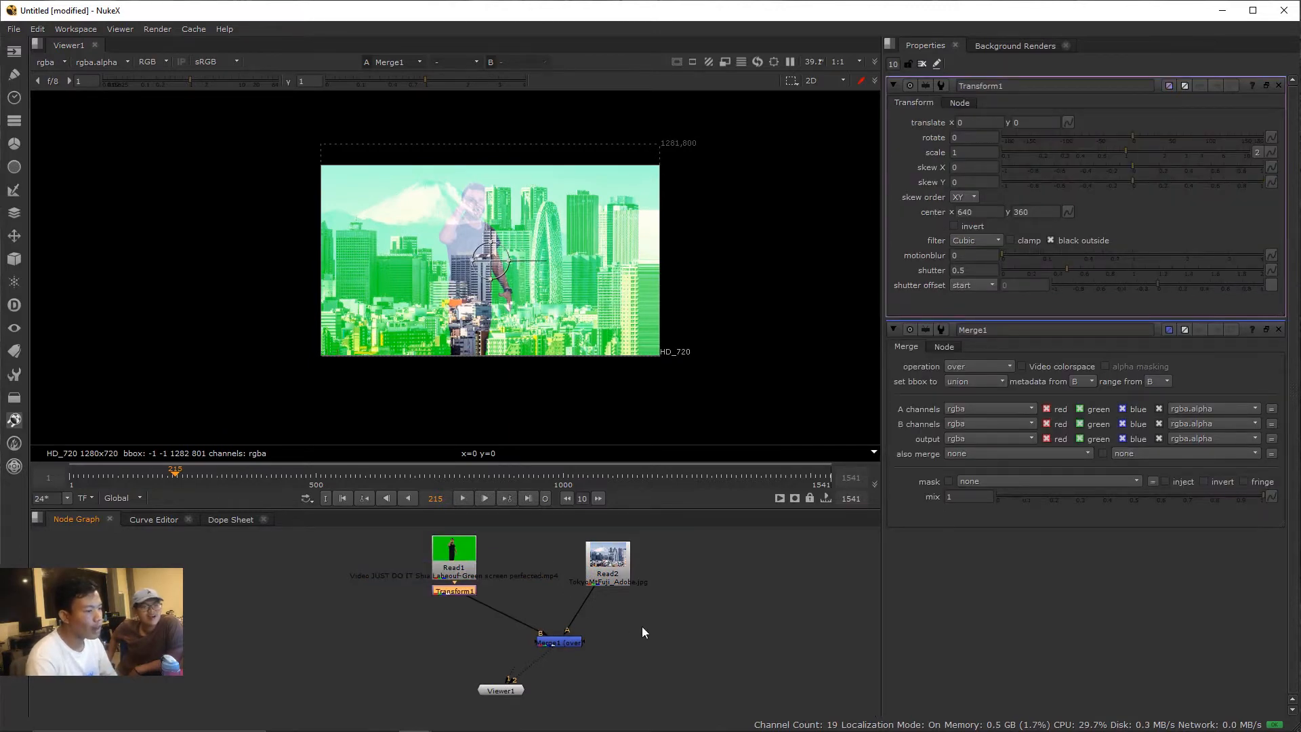
{"action": "left_click", "coordinate": [615, 571]}
{"action": "key", "text": "t"}
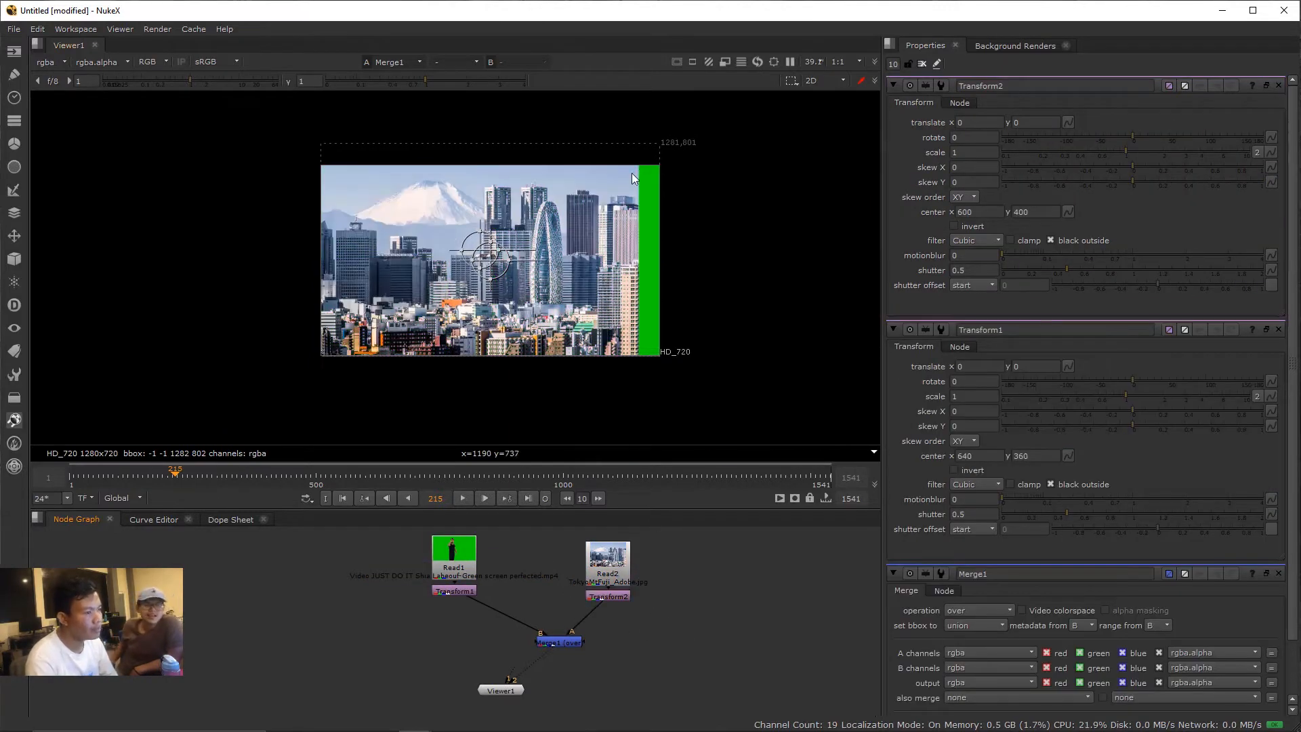
- Set the Tokyo image's transform to translate x 26, y 26 and scale about 1.254, leaving only its properties open
{"action": "left_click_drag", "start_coordinate": [492, 248], "coordinate": [508, 245]}
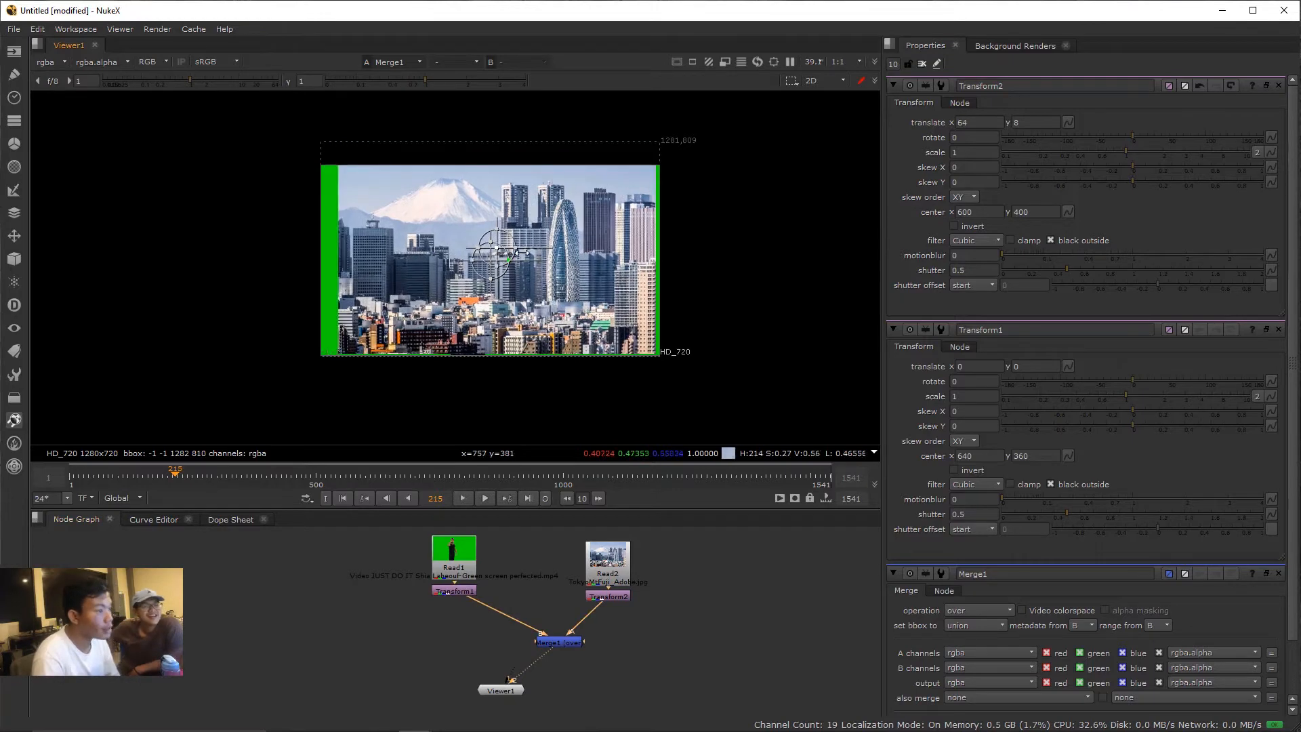
{"action": "left_click", "coordinate": [922, 65]}
{"action": "double_click", "coordinate": [609, 596]}
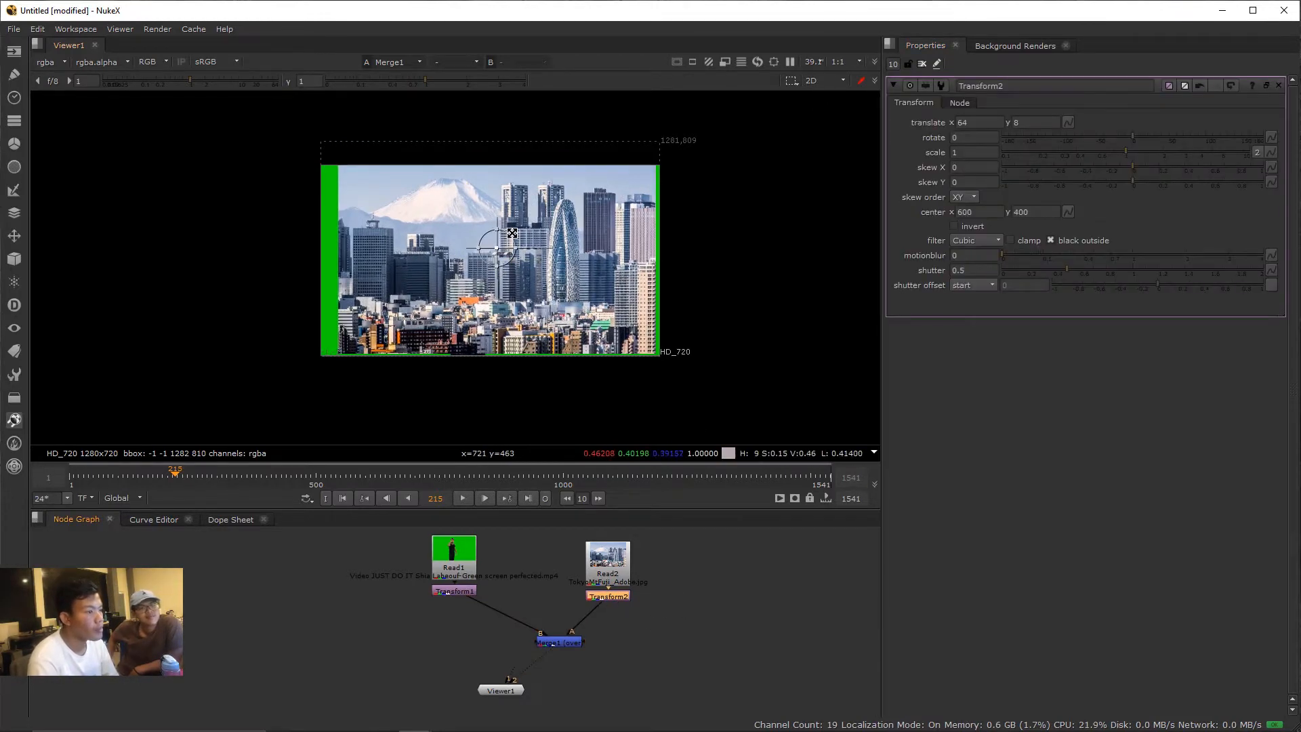
{"action": "left_click_drag", "start_coordinate": [512, 233], "coordinate": [483, 249]}
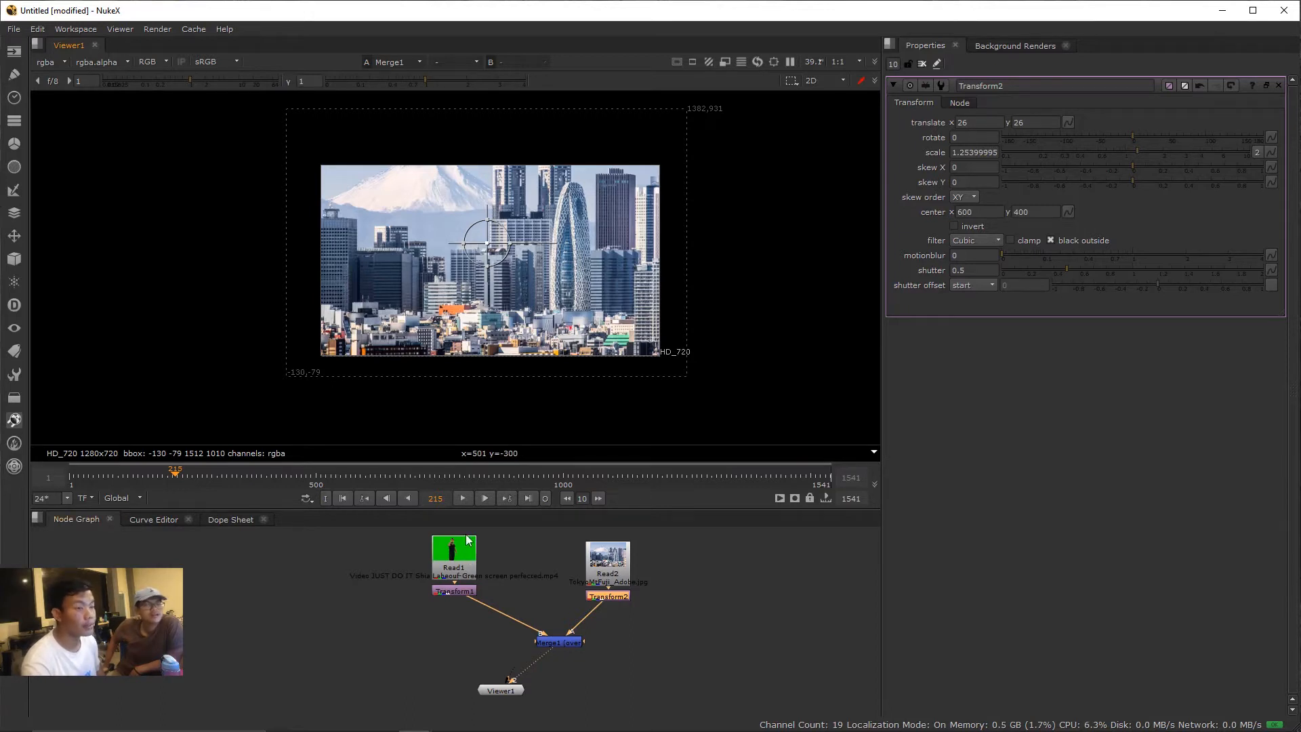
- Add a Roto node beside Merge1 and connect it to the merge's mask input
{"action": "left_click", "coordinate": [522, 608]}
{"action": "scroll", "coordinate": [587, 628], "scroll_direction": "up", "scroll_amount": 4}
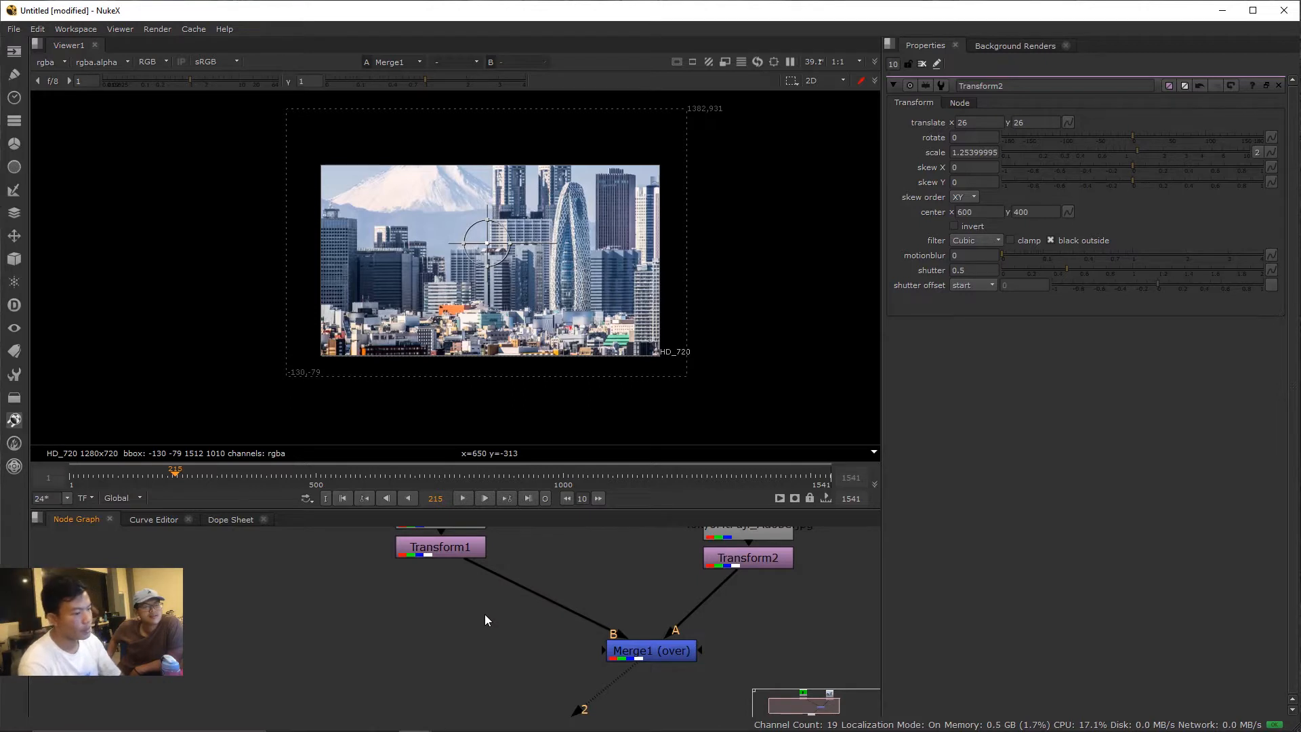
{"action": "key", "text": "o"}
{"action": "left_click_drag", "start_coordinate": [486, 615], "coordinate": [745, 627]}
{"action": "scroll", "coordinate": [591, 555], "scroll_direction": "down", "scroll_amount": 3}
{"action": "left_click_drag", "start_coordinate": [658, 614], "coordinate": [745, 626]}
- Swap Merge1's inputs so the green-screen clip feeds A, and disconnect the Roto node from its mask input
{"action": "left_click", "coordinate": [640, 613]}
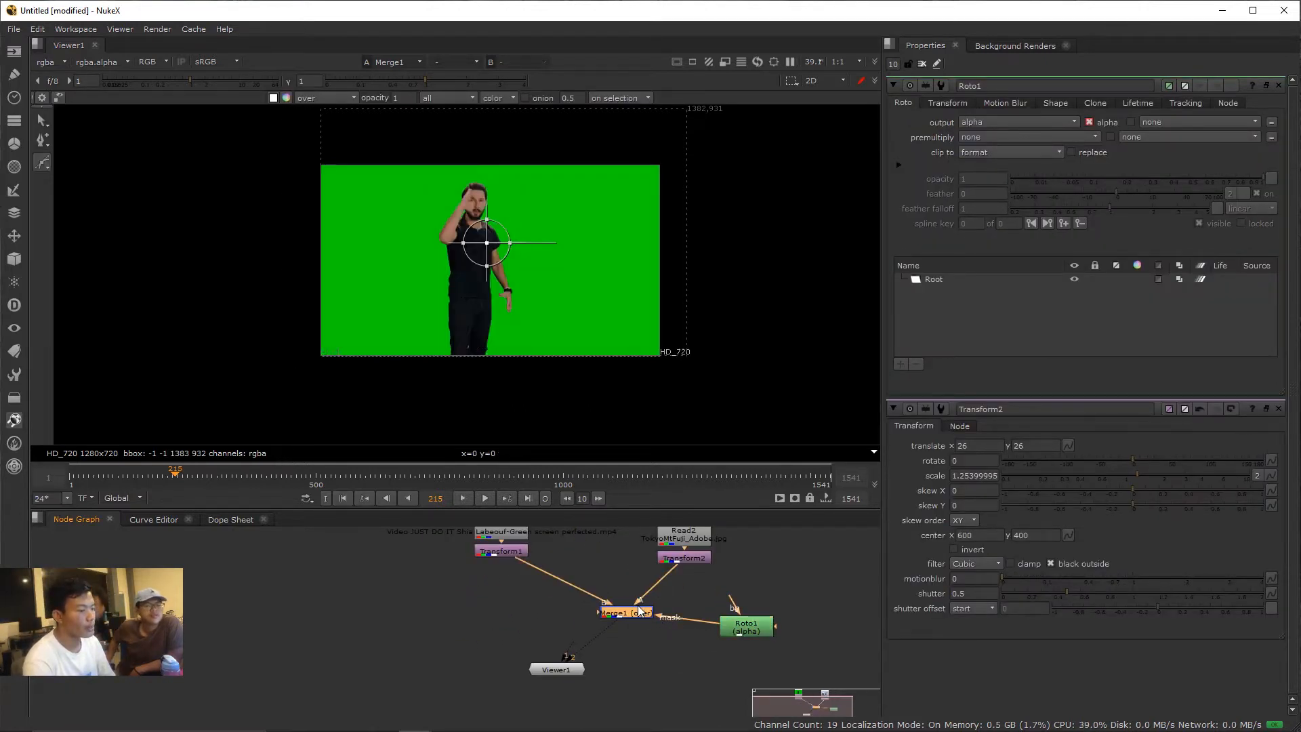
{"action": "key", "text": "shift+x"}
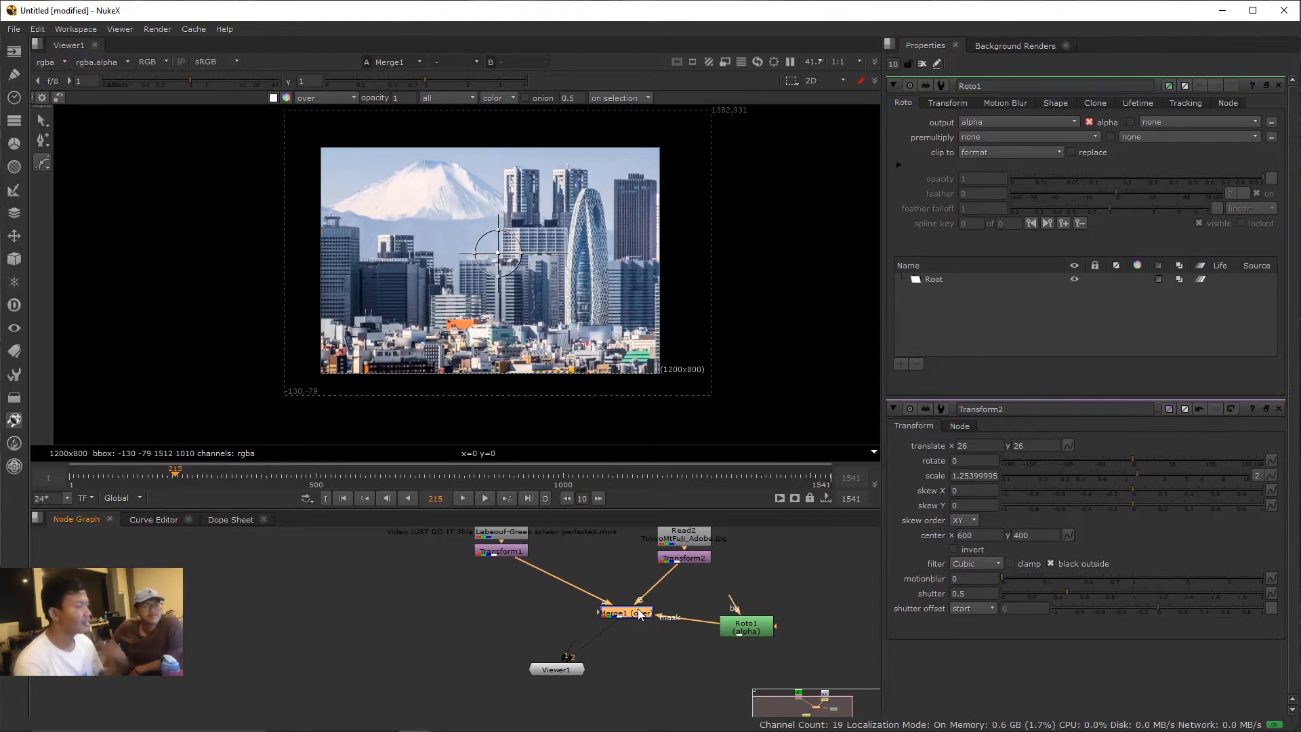
{"action": "left_click", "coordinate": [754, 630]}
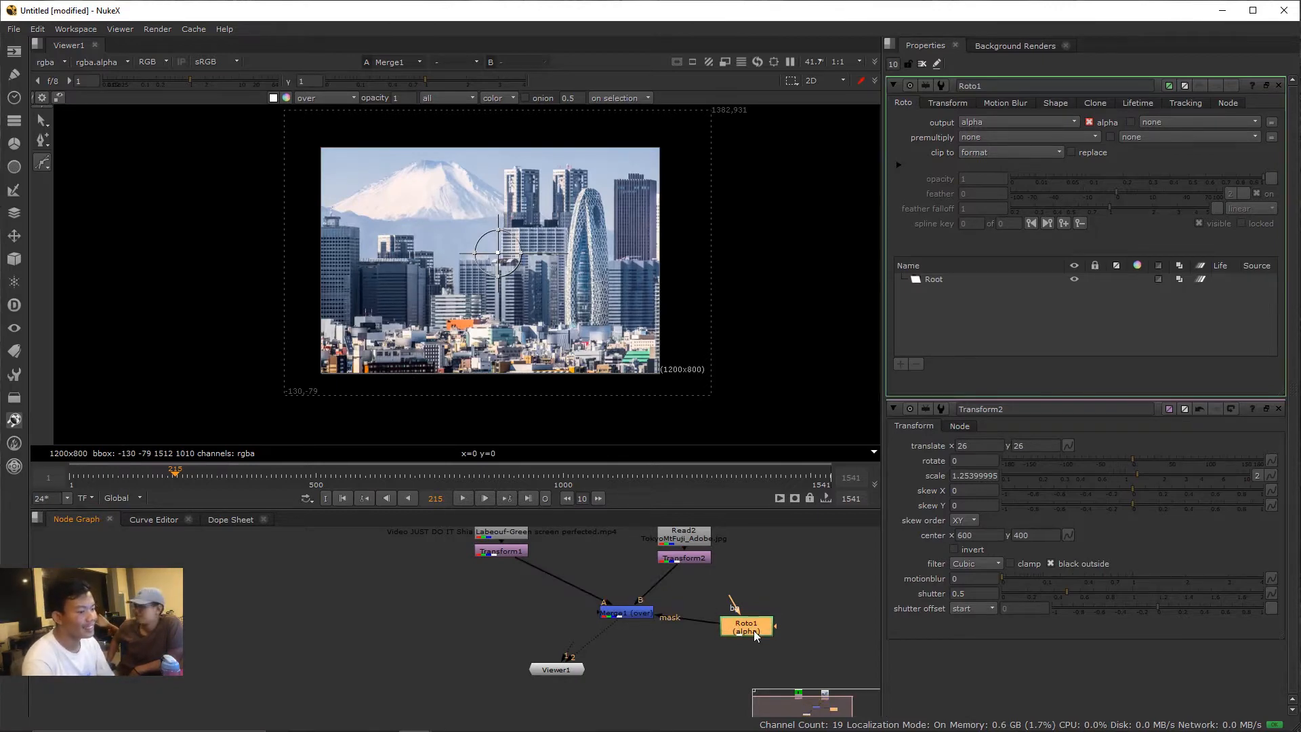
{"action": "left_click_drag", "start_coordinate": [660, 617], "coordinate": [684, 644]}
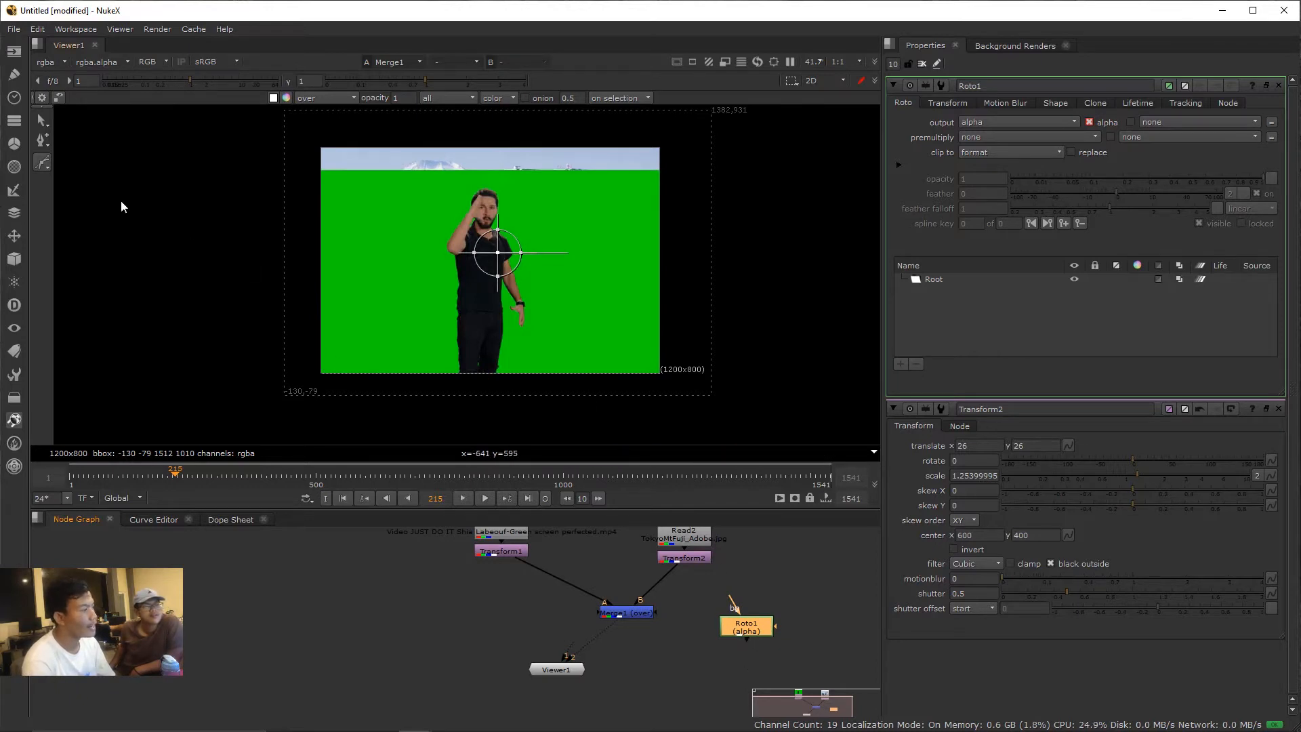
- Start a Bezier roto shape just below the man's legs and trace up his leg and torso beside the lowered arm
{"action": "scroll", "coordinate": [514, 382], "scroll_direction": "up", "scroll_amount": 6}
{"action": "left_click", "coordinate": [514, 366]}
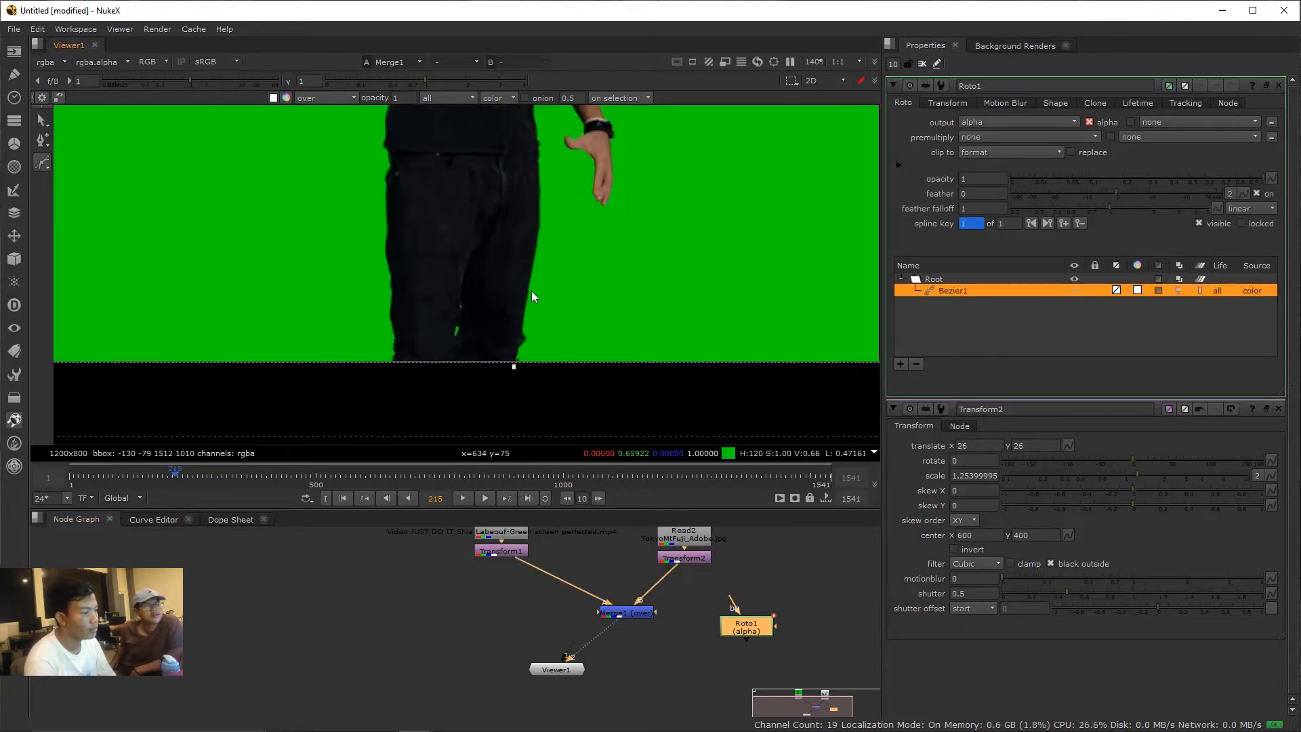
{"action": "mouse_move", "coordinate": [531, 290]}
{"action": "left_mouse_down"}
{"action": "mouse_move", "coordinate": [526, 329]}
{"action": "mouse_move", "coordinate": [535, 310]}
{"action": "left_mouse_up"}
{"action": "left_click", "coordinate": [530, 289]}
{"action": "left_click_drag", "start_coordinate": [528, 210], "coordinate": [531, 239]}
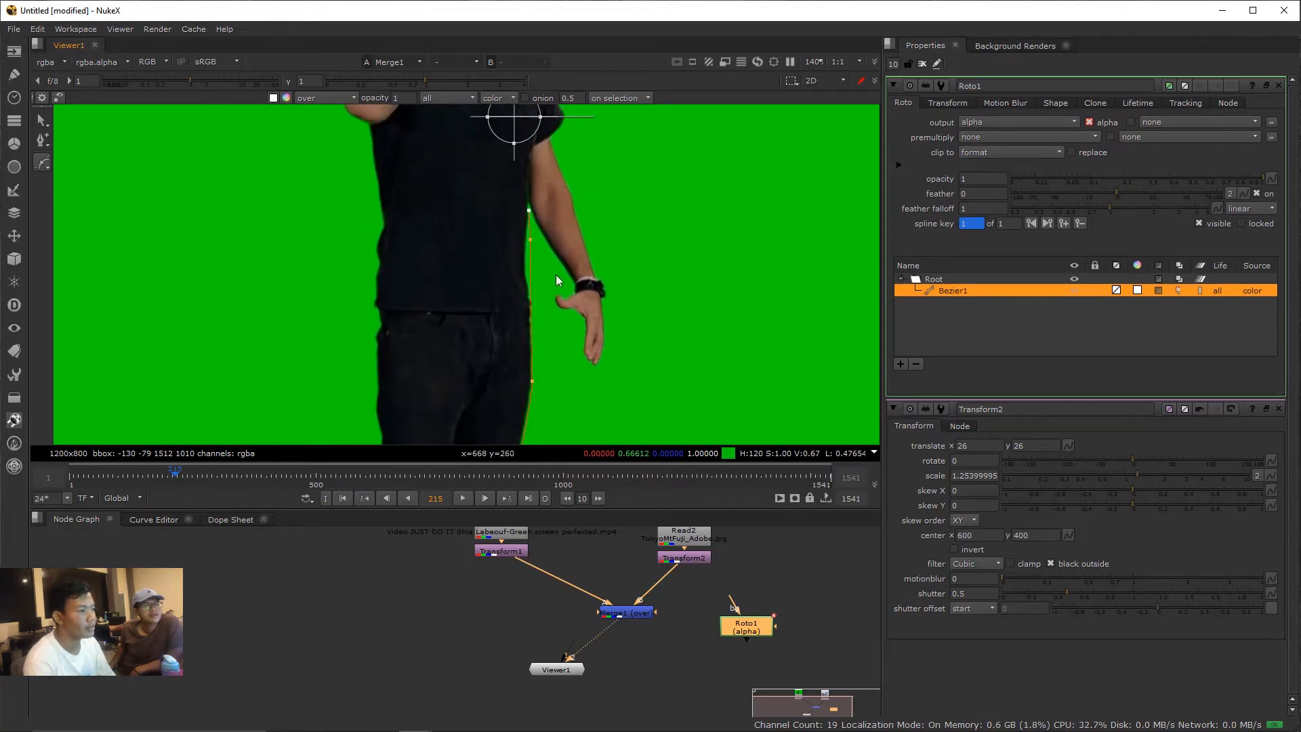
- Continue the Bezier shape around the man's lowered hand, with points by the wrist, thumb and below the fingertips
{"action": "left_click", "coordinate": [561, 291]}
{"action": "left_click", "coordinate": [550, 311]}
{"action": "left_click", "coordinate": [584, 391]}
{"action": "scroll", "coordinate": [602, 379], "scroll_direction": "down", "scroll_amount": 1}
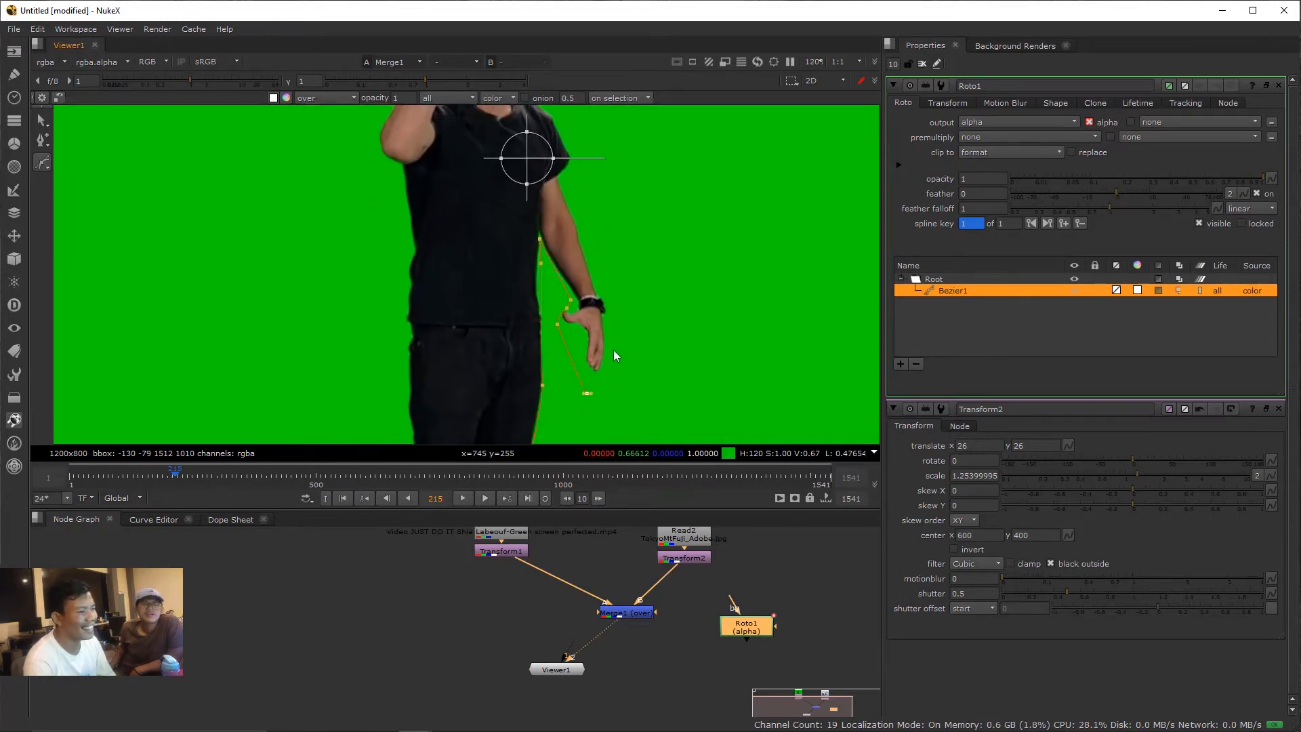
{"action": "left_click_drag", "start_coordinate": [615, 355], "coordinate": [618, 409]}
- Continue the Bezier shape up the outside of the lowered arm, around the shoulder and neck, and over the top of the man's head
{"action": "left_click_drag", "start_coordinate": [564, 238], "coordinate": [580, 312]}
{"action": "left_click", "coordinate": [582, 305]}
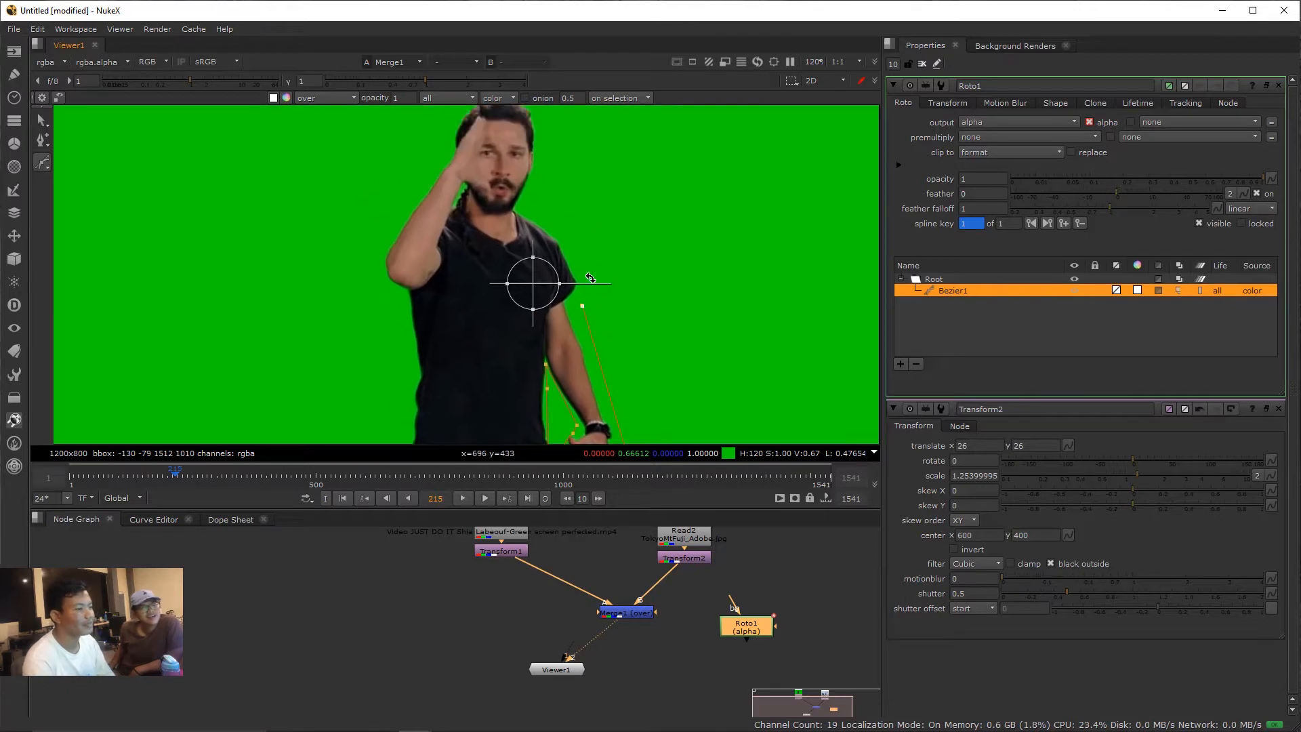
{"action": "left_click", "coordinate": [603, 266]}
{"action": "left_click", "coordinate": [527, 208]}
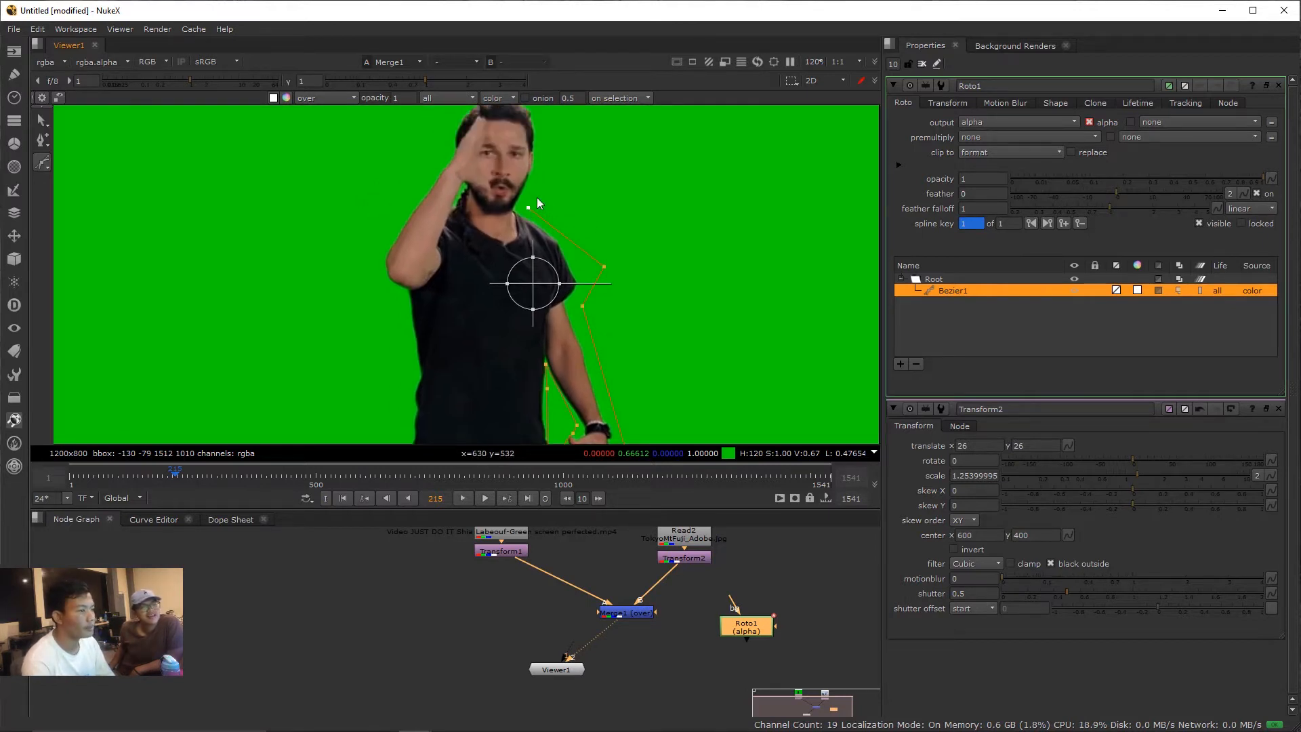
{"action": "left_click_drag", "start_coordinate": [536, 197], "coordinate": [559, 285]}
{"action": "left_click", "coordinate": [567, 216]}
{"action": "left_click", "coordinate": [547, 171]}
{"action": "left_click", "coordinate": [482, 170]}
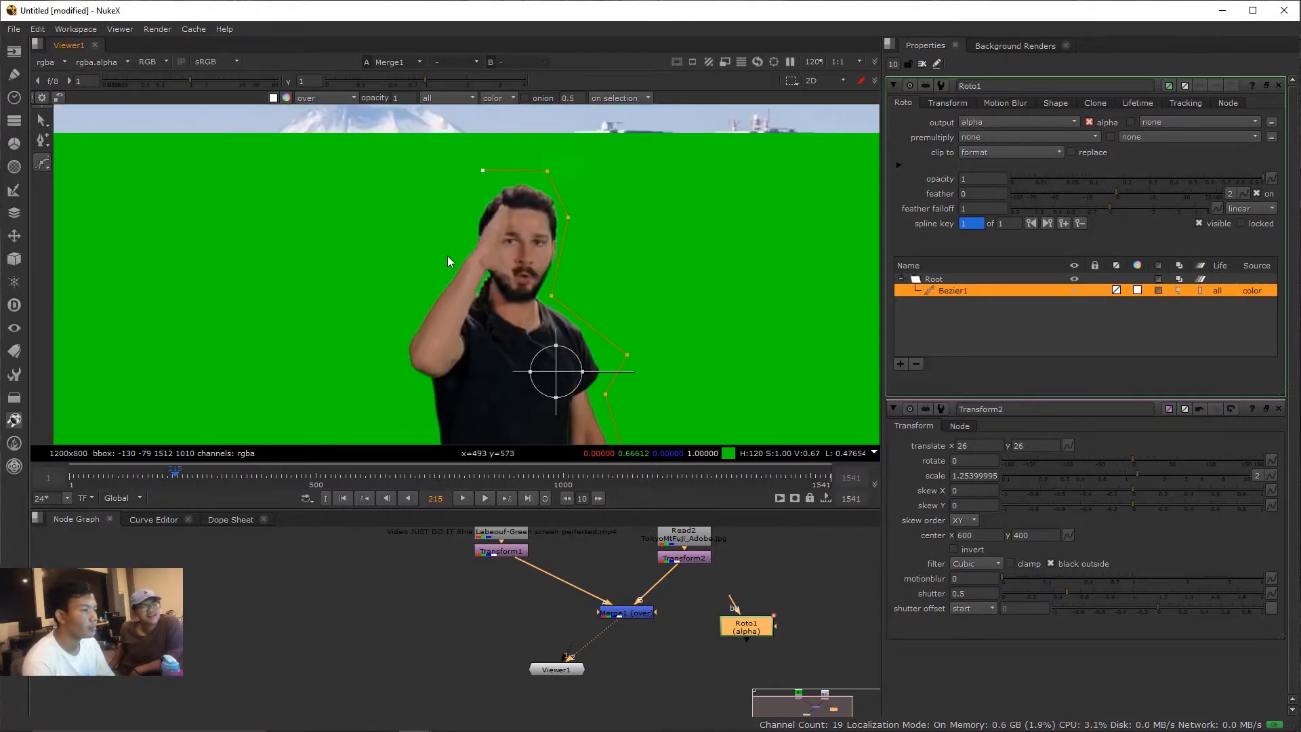
- Trace the Bezier shape around the raised arm and elbow, down the torso and leg, and close it at its starting point
{"action": "left_click", "coordinate": [443, 256]}
{"action": "left_click_drag", "start_coordinate": [418, 310], "coordinate": [517, 212]}
{"action": "left_click", "coordinate": [487, 265]}
{"action": "left_click", "coordinate": [517, 311]}
{"action": "left_click_drag", "start_coordinate": [526, 374], "coordinate": [546, 180]}
{"action": "left_click", "coordinate": [531, 316]}
{"action": "left_click_drag", "start_coordinate": [547, 329], "coordinate": [550, 231]}
{"action": "left_click", "coordinate": [547, 378]}
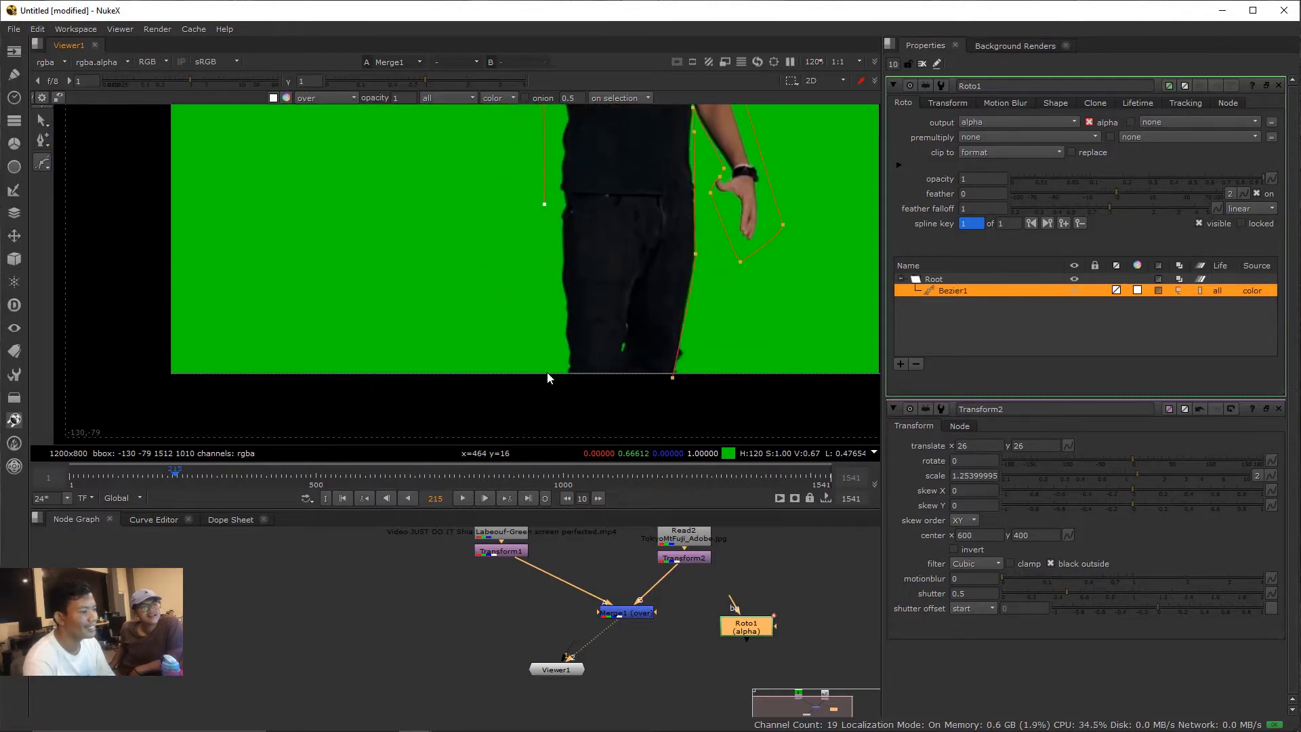
{"action": "left_click", "coordinate": [673, 377]}
{"action": "key", "text": "f"}
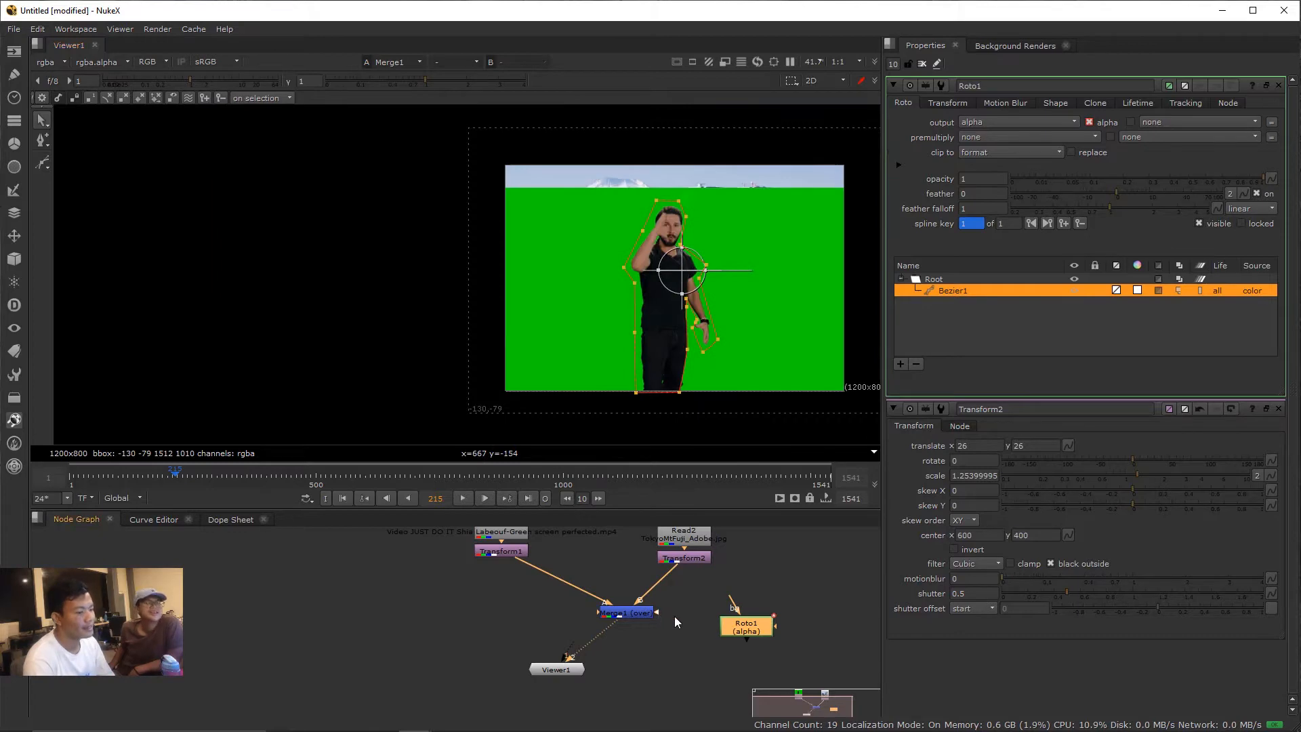
- Connect Merge1's mask input to the Roto1 node and close all open node properties
{"action": "left_click_drag", "start_coordinate": [657, 612], "coordinate": [737, 628]}
{"action": "left_click_drag", "start_coordinate": [722, 295], "coordinate": [688, 290]}
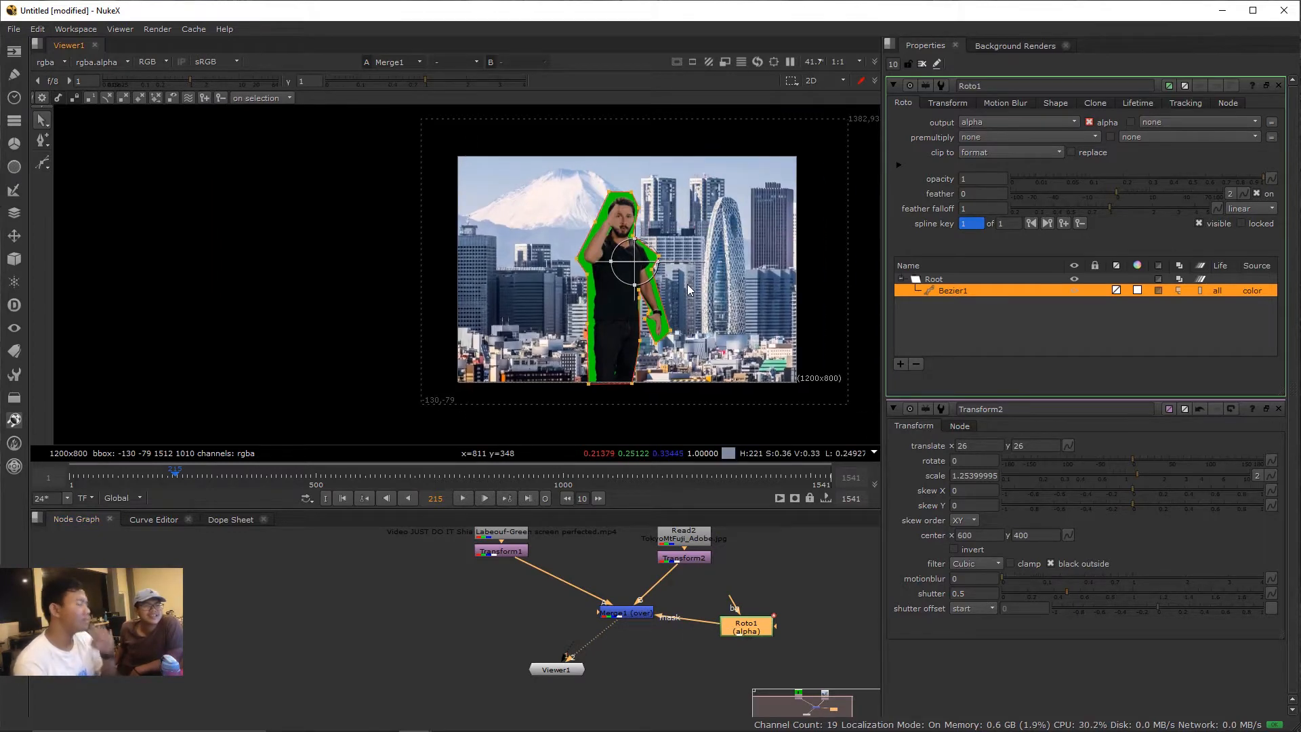
{"action": "left_click", "coordinate": [921, 64]}
{"action": "scroll", "coordinate": [762, 235], "scroll_direction": "up", "scroll_amount": 2}
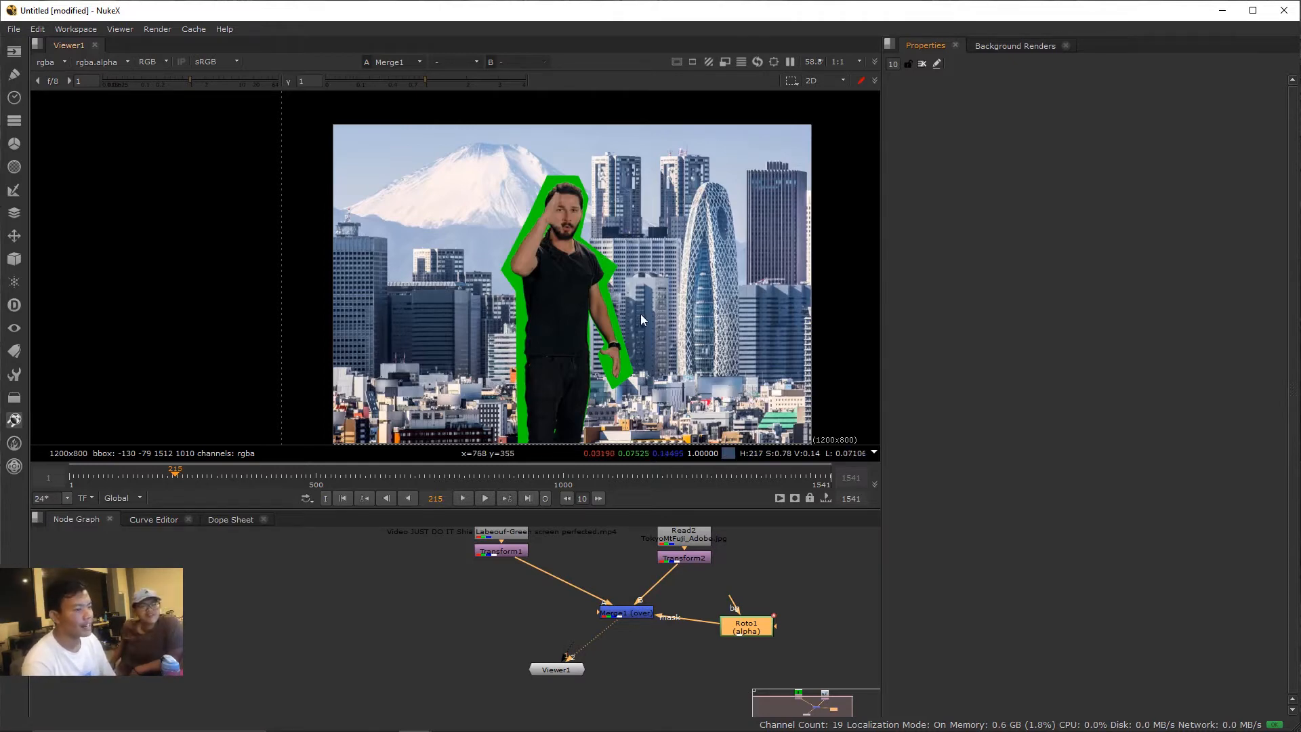
{"action": "scroll", "coordinate": [640, 314], "scroll_direction": "down", "scroll_amount": 2}
{"action": "scroll", "coordinate": [585, 277], "scroll_direction": "up", "scroll_amount": 5}
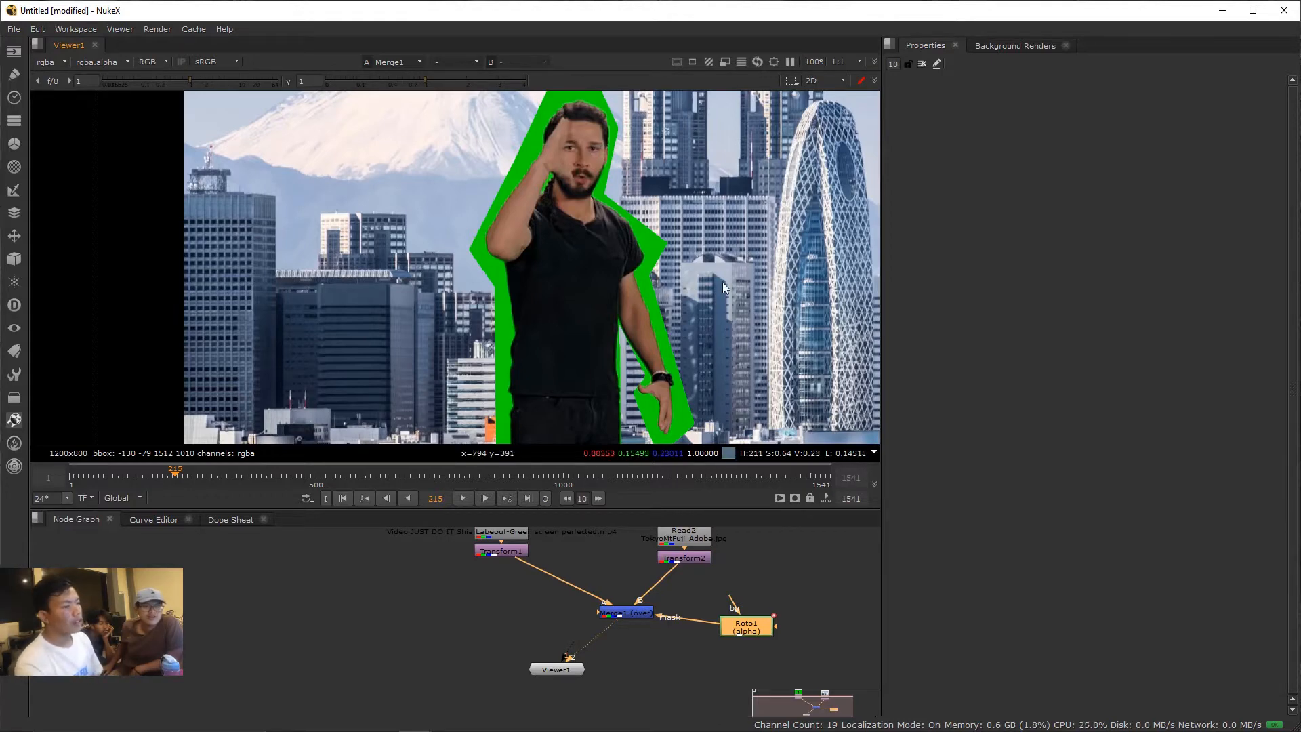
{"action": "scroll", "coordinate": [697, 283], "scroll_direction": "down", "scroll_amount": 5}
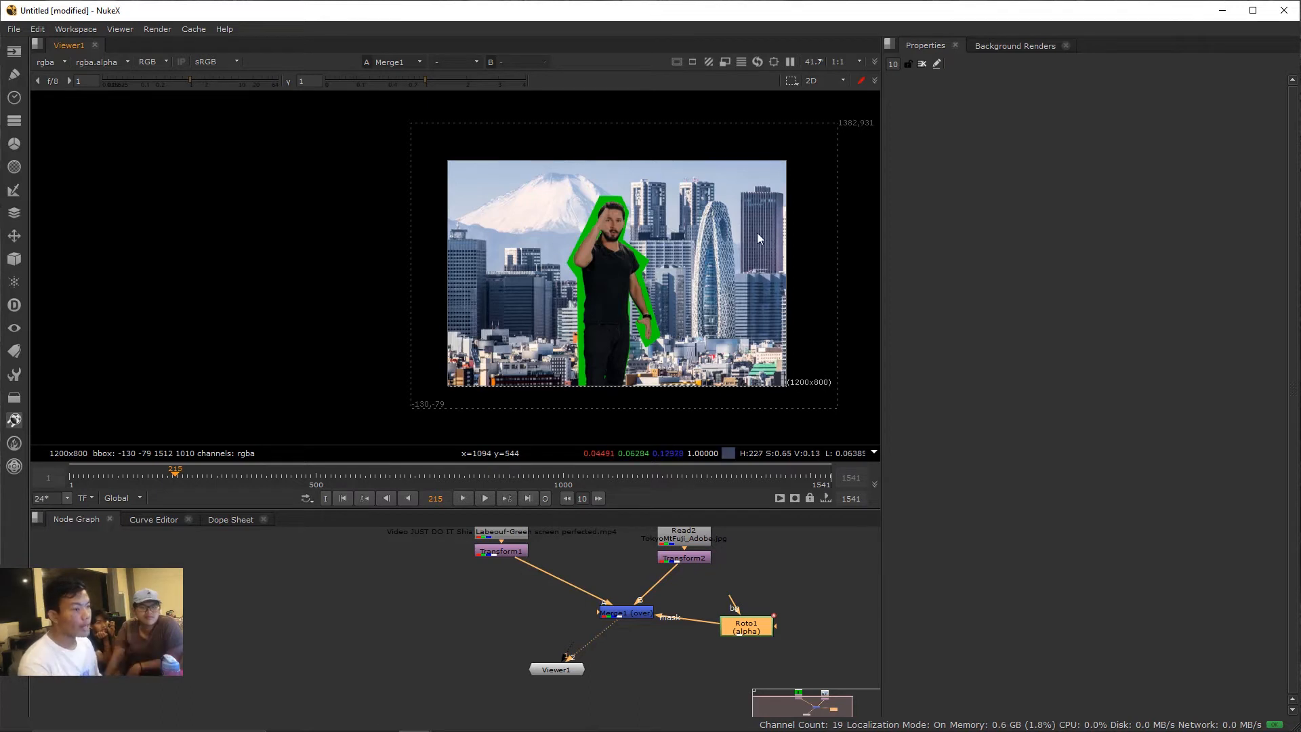
{"action": "left_click", "coordinate": [634, 546]}
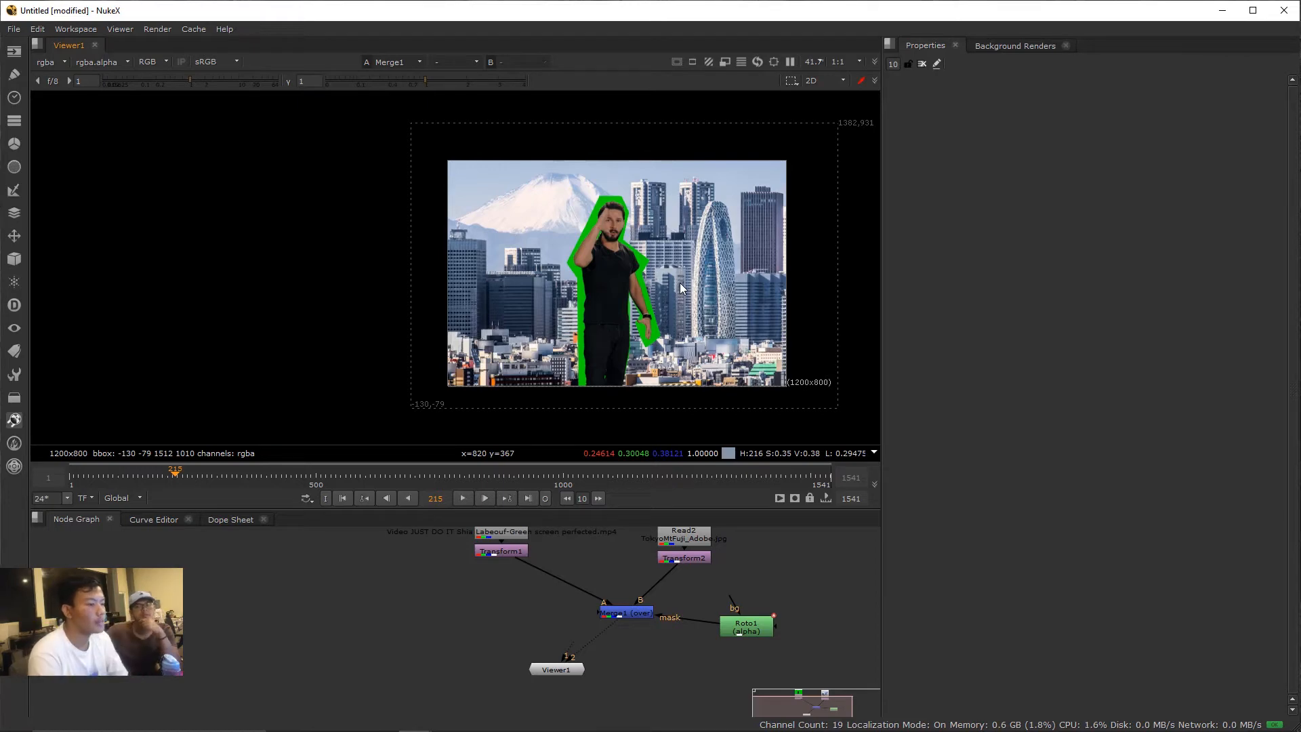
{"action": "scroll", "coordinate": [481, 208], "scroll_direction": "down", "scroll_amount": 3}
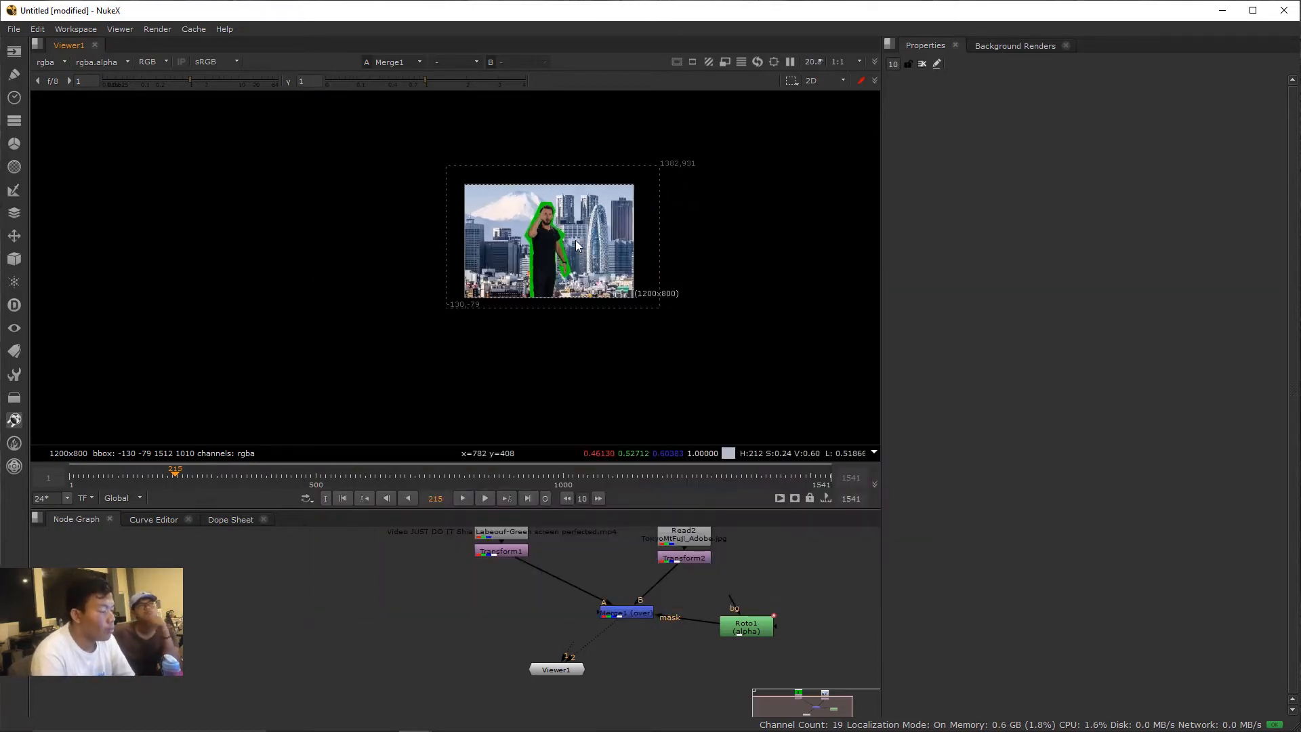
{"action": "scroll", "coordinate": [603, 261], "scroll_direction": "up", "scroll_amount": 3}
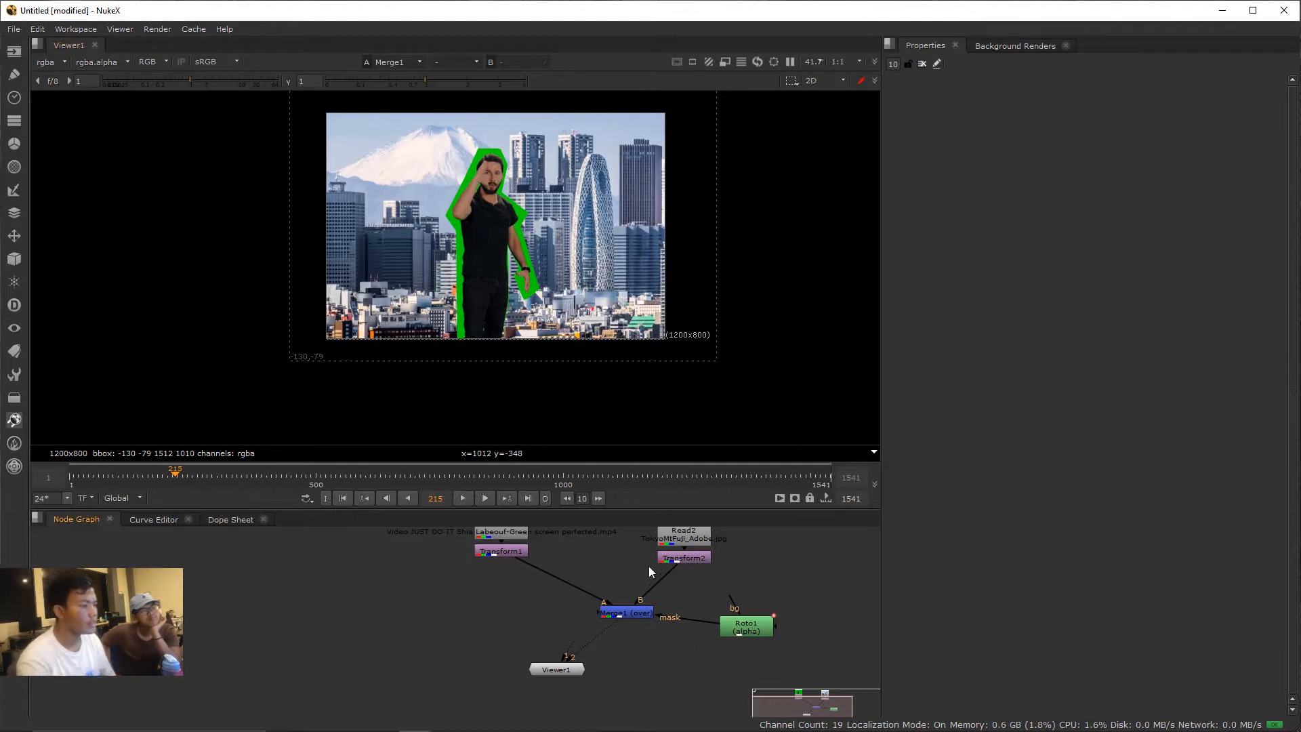
- Delete the Roto1 node from the node graph
{"action": "scroll", "coordinate": [608, 558], "scroll_direction": "down", "scroll_amount": 4}
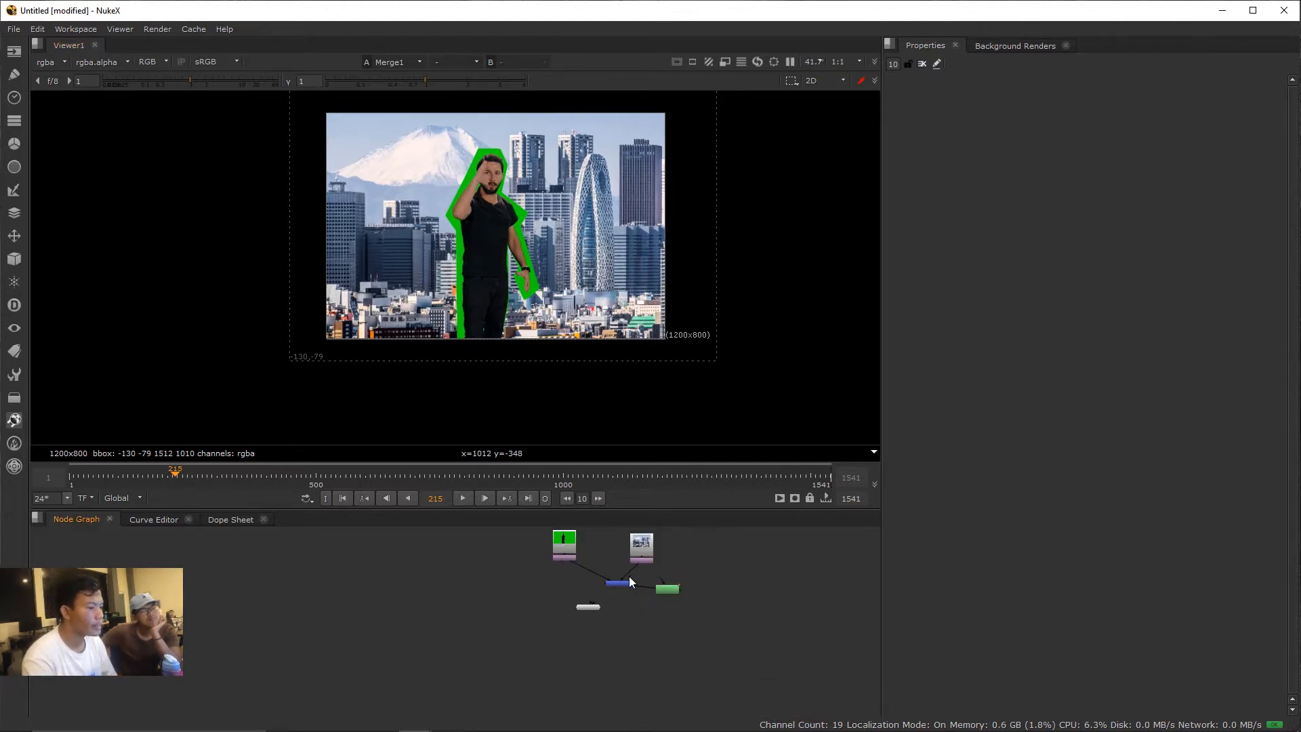
{"action": "left_click", "coordinate": [673, 590]}
{"action": "scroll", "coordinate": [673, 589], "scroll_direction": "up", "scroll_amount": 4}
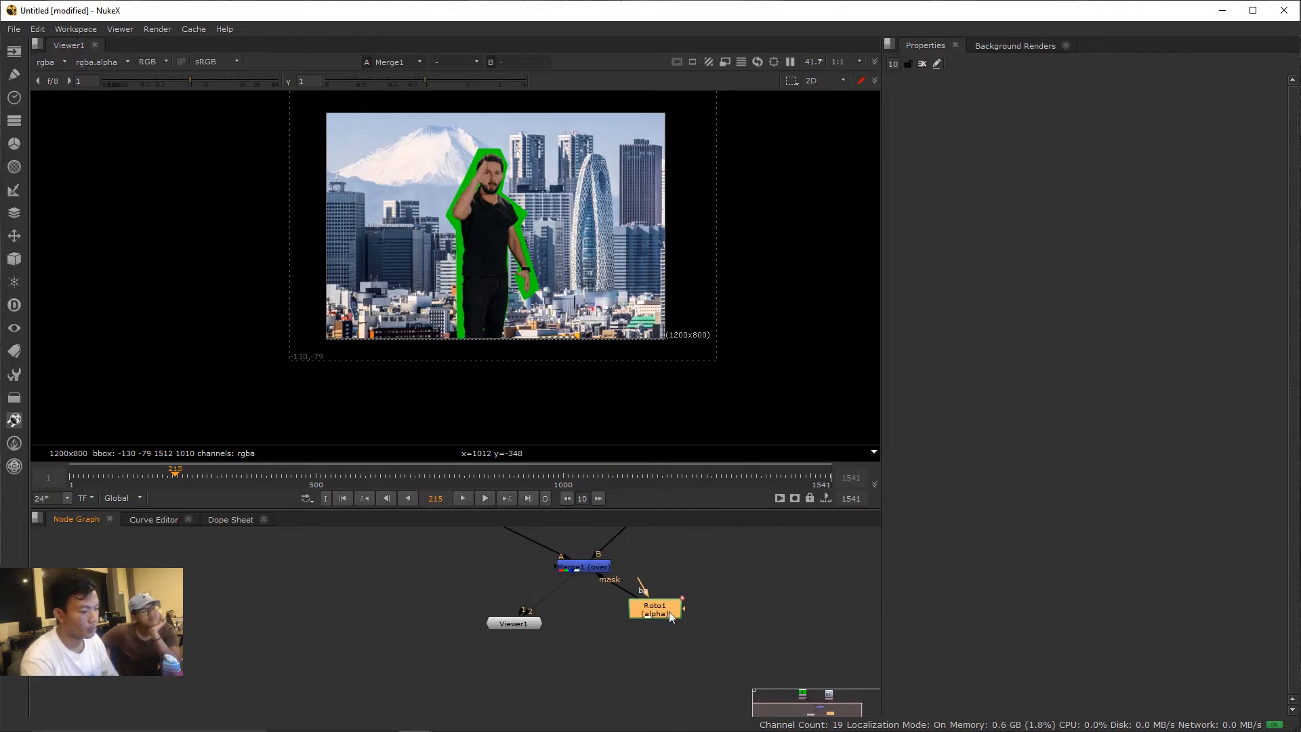
{"action": "key", "text": "Delete"}
{"action": "scroll", "coordinate": [710, 620], "scroll_direction": "down", "scroll_amount": 3}
{"action": "left_click_drag", "start_coordinate": [710, 620], "coordinate": [748, 643]}
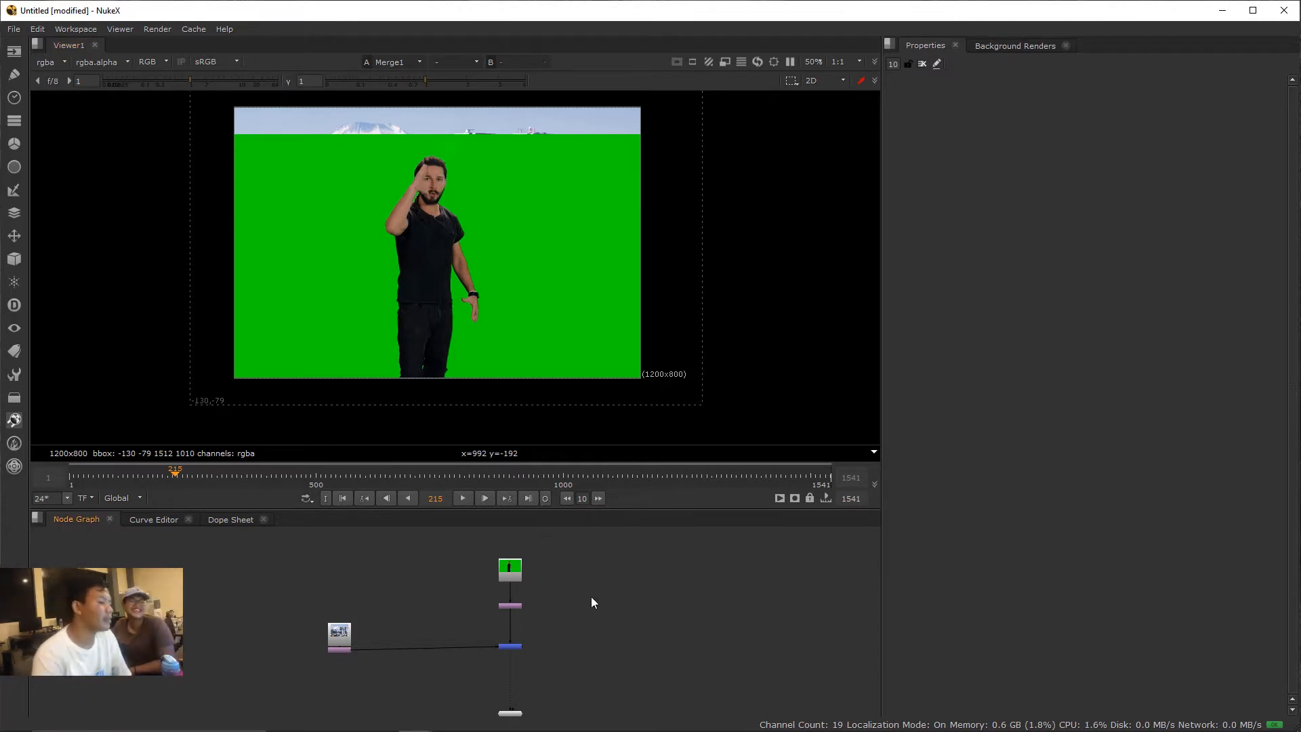
- Open the properties of Transform1 and move the node up closer to Read1
{"action": "scroll", "coordinate": [491, 205], "scroll_direction": "down", "scroll_amount": 3}
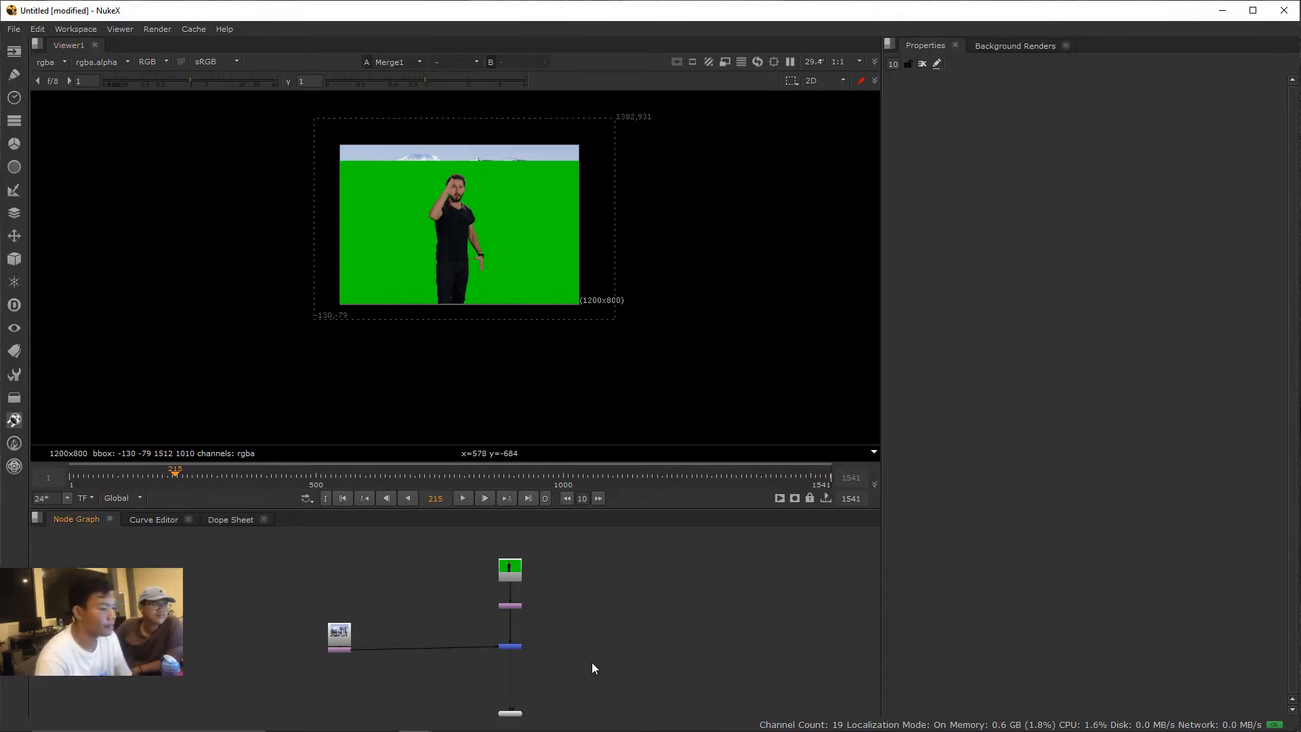
{"action": "scroll", "coordinate": [498, 604], "scroll_direction": "up", "scroll_amount": 3}
{"action": "scroll", "coordinate": [497, 605], "scroll_direction": "up", "scroll_amount": 3}
{"action": "left_click", "coordinate": [526, 610]}
{"action": "scroll", "coordinate": [610, 636], "scroll_direction": "down", "scroll_amount": 5}
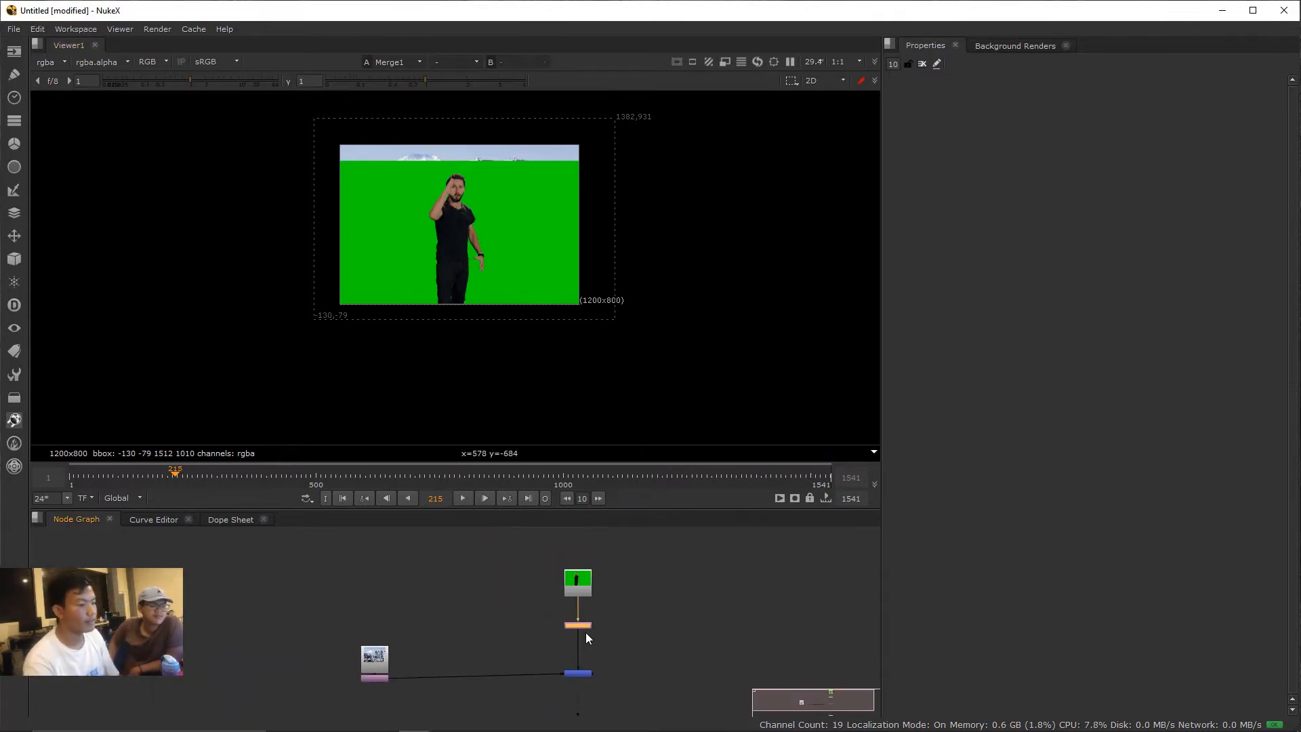
{"action": "left_click_drag", "start_coordinate": [585, 632], "coordinate": [564, 585]}
{"action": "scroll", "coordinate": [564, 585], "scroll_direction": "up", "scroll_amount": 3}
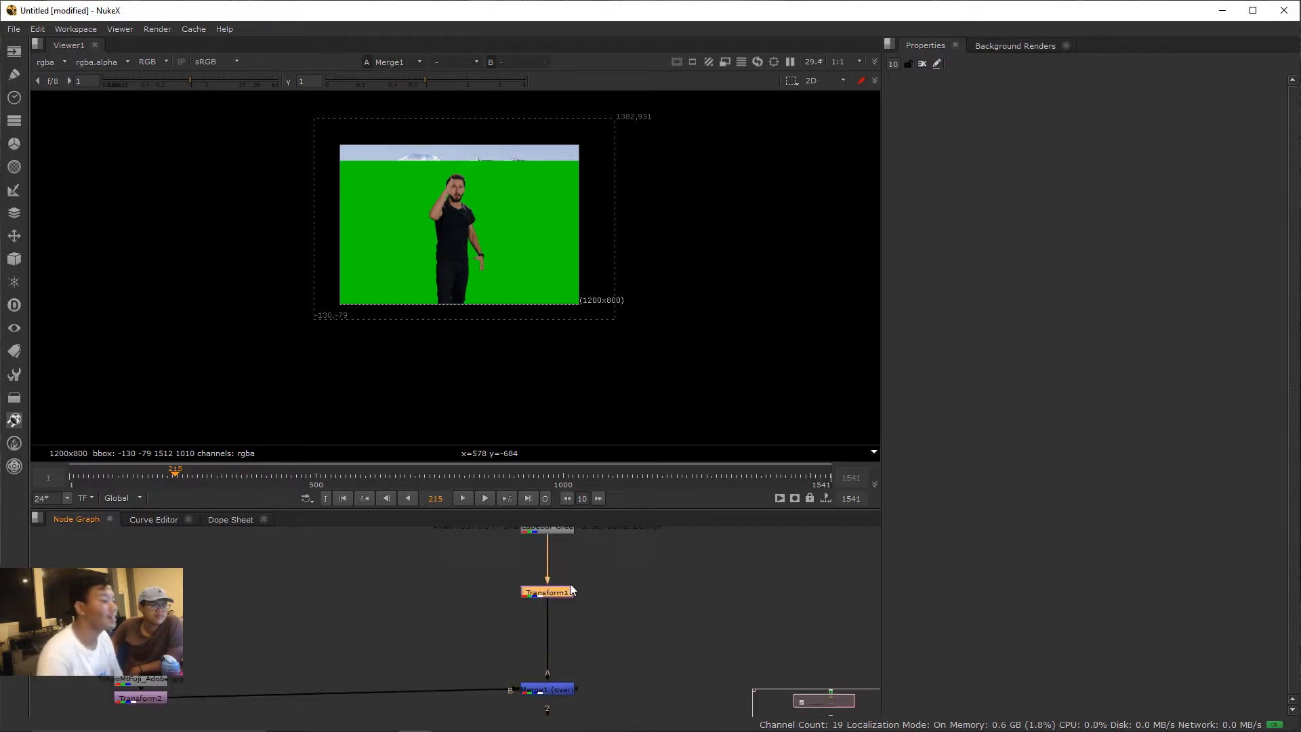
{"action": "double_click", "coordinate": [551, 592]}
{"action": "left_click_drag", "start_coordinate": [554, 594], "coordinate": [555, 559]}
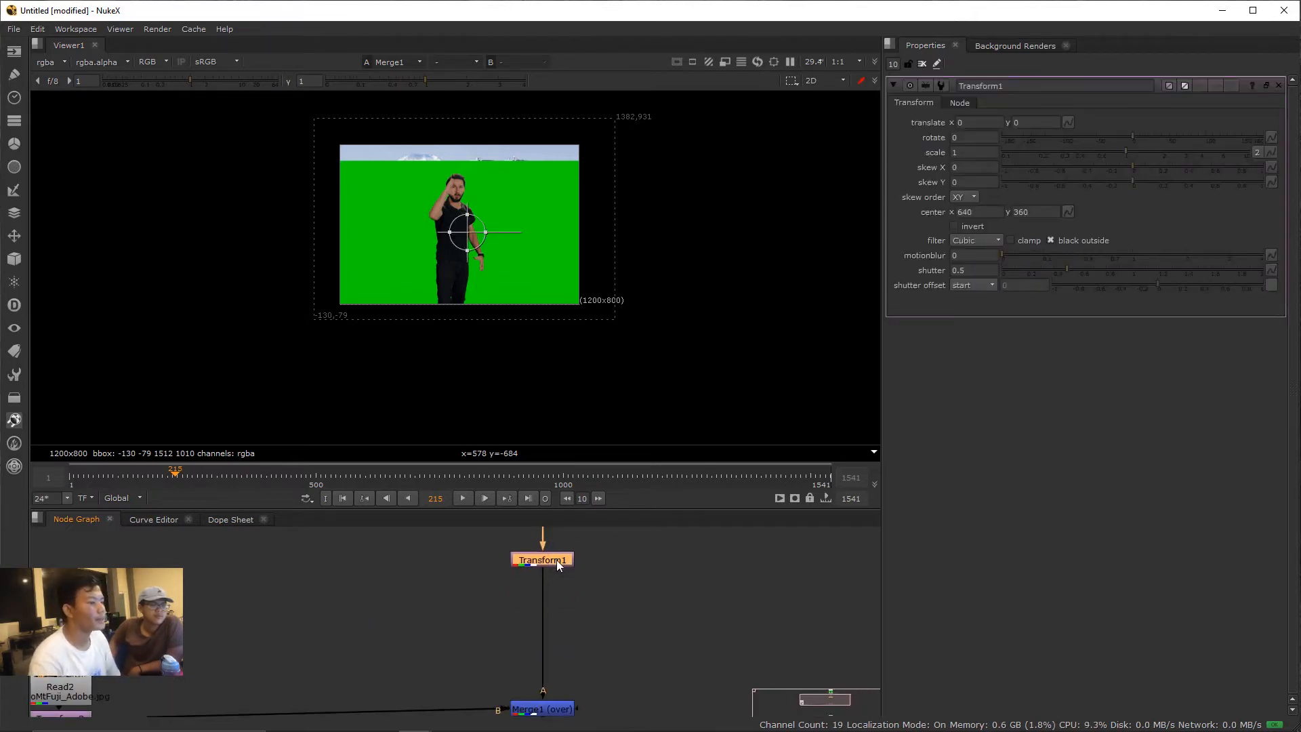
{"action": "left_click", "coordinate": [591, 606]}
- Select Transform1 in the node graph and close its properties
{"action": "scroll", "coordinate": [591, 608], "scroll_direction": "down", "scroll_amount": 4}
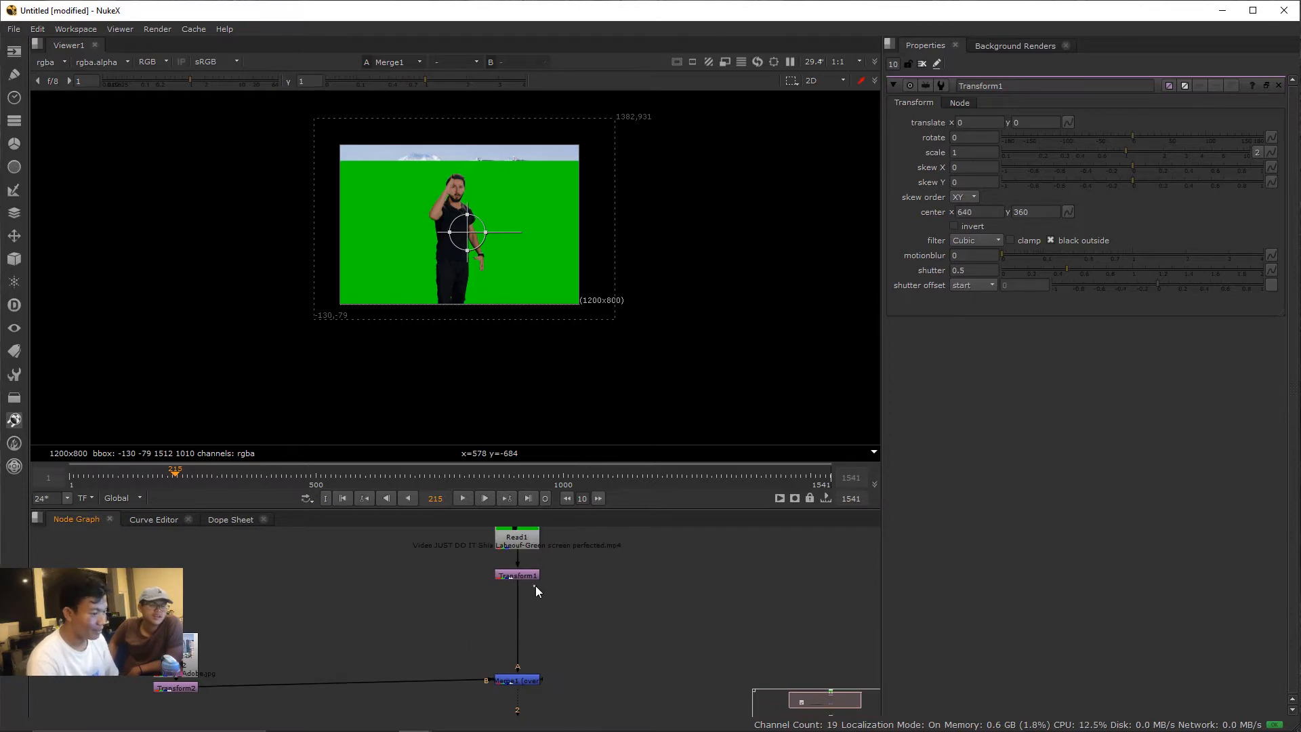
{"action": "left_click", "coordinate": [530, 579]}
{"action": "scroll", "coordinate": [581, 608], "scroll_direction": "up", "scroll_amount": 2}
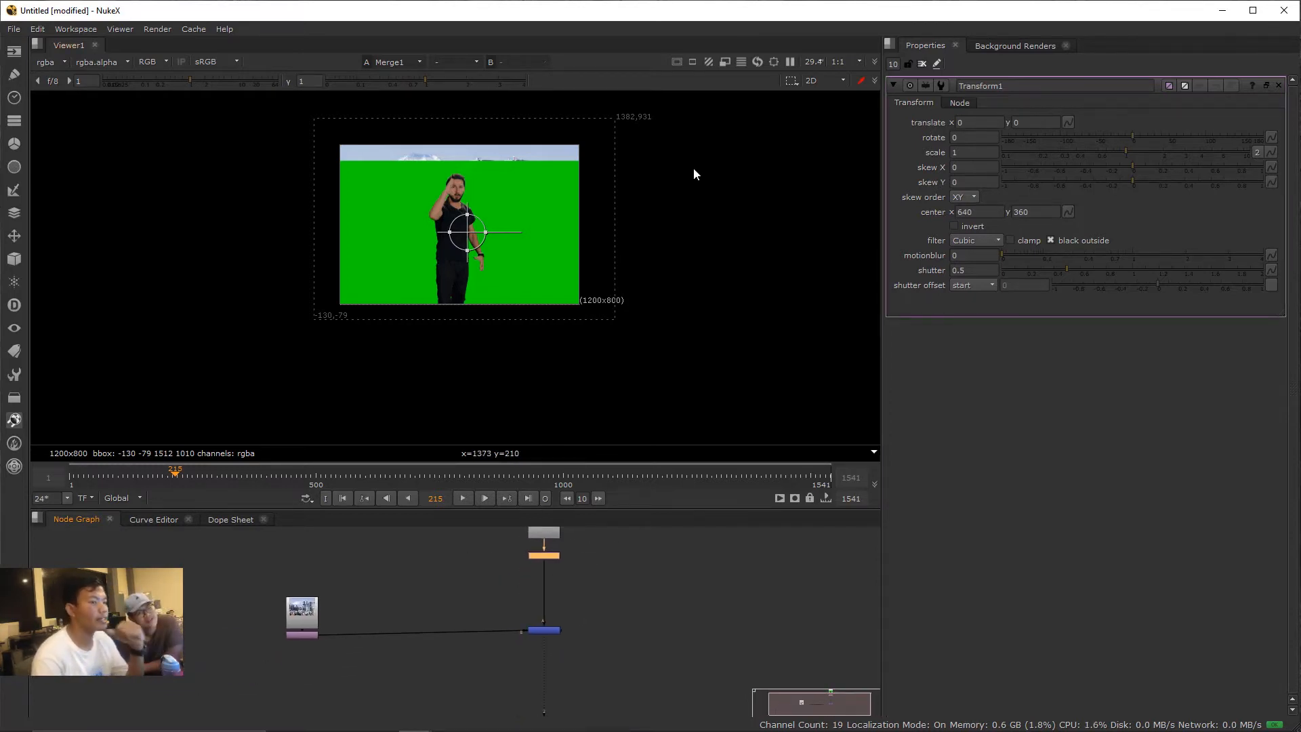
{"action": "left_click", "coordinate": [922, 63]}
{"action": "scroll", "coordinate": [477, 303], "scroll_direction": "up", "scroll_amount": 4}
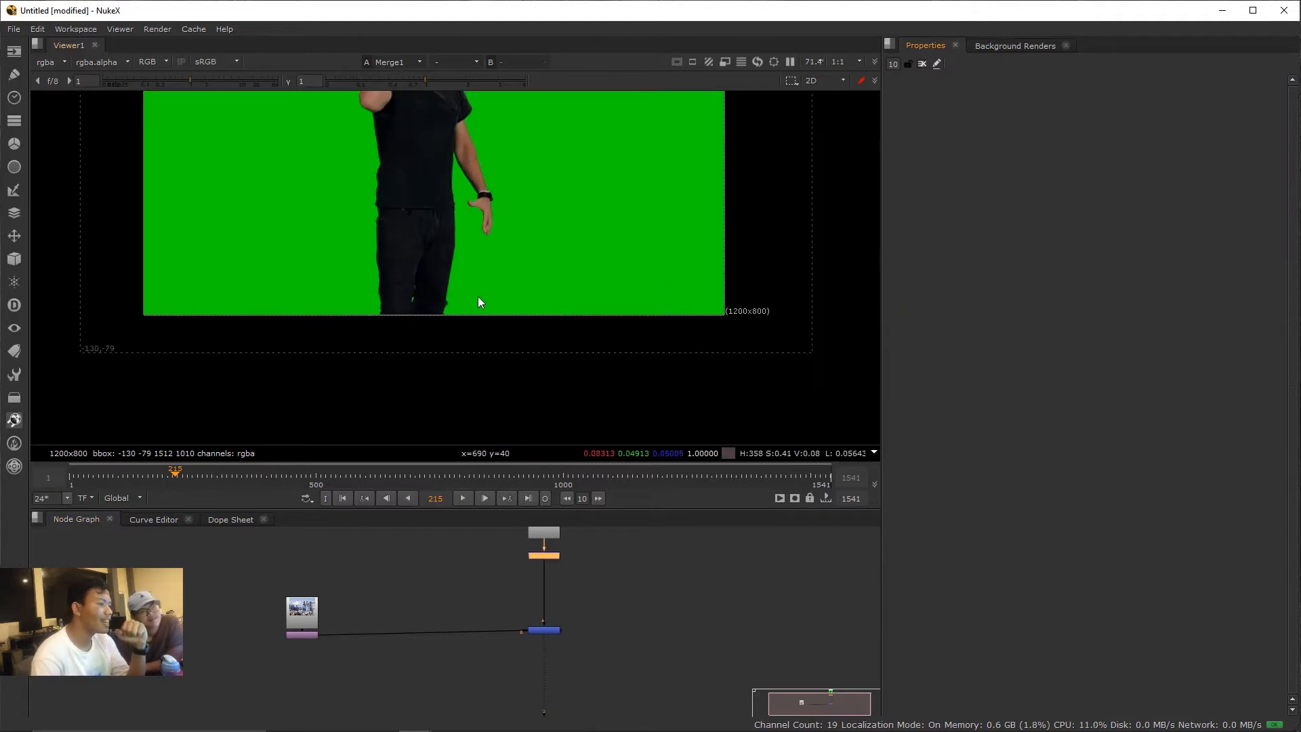
{"action": "scroll", "coordinate": [477, 302], "scroll_direction": "down", "scroll_amount": 4}
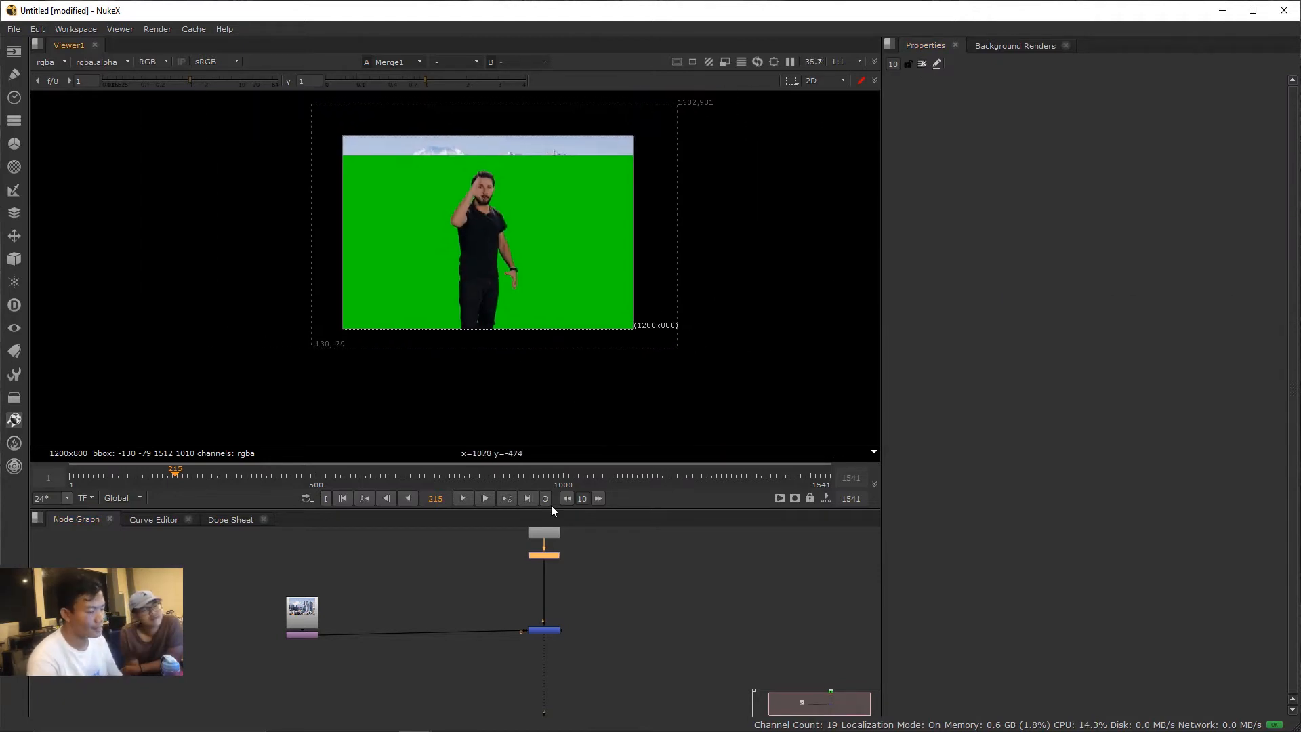
- Move Merge1 slightly so that it sits level with Transform2 in the node graph
{"action": "left_click_drag", "start_coordinate": [555, 628], "coordinate": [576, 603]}
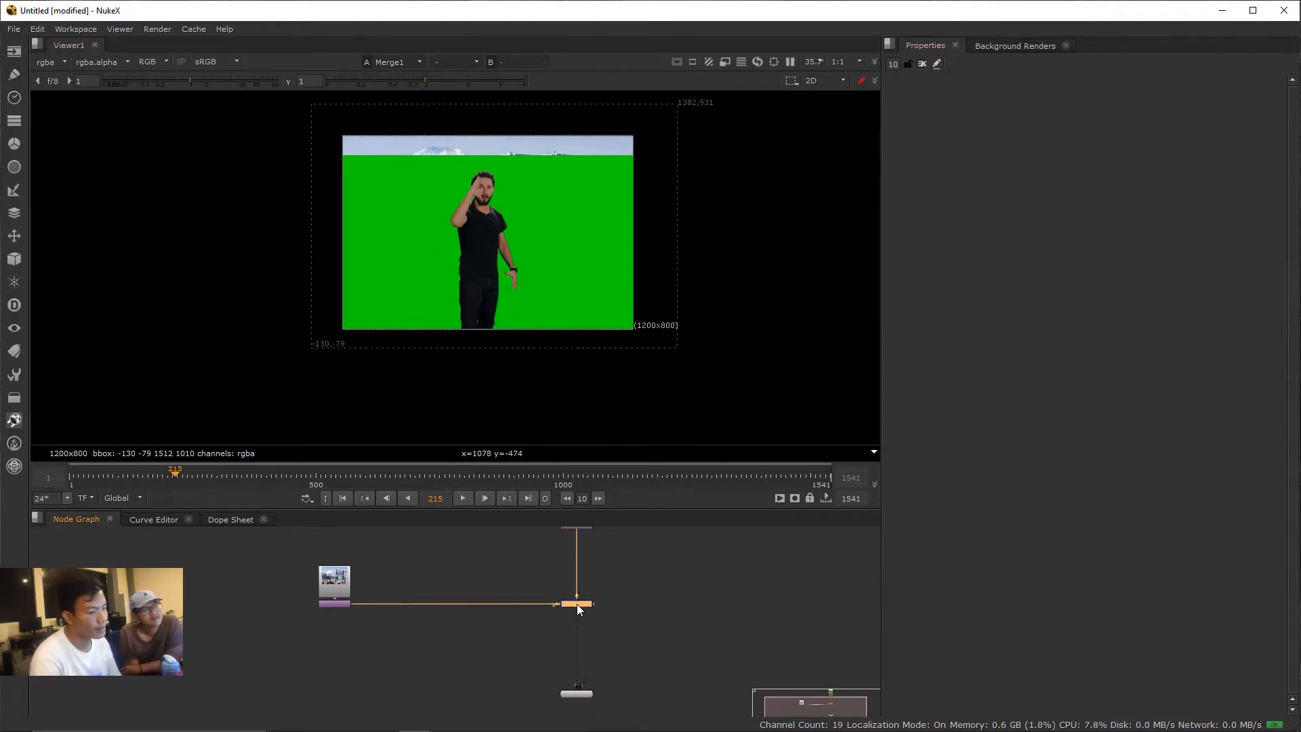
{"action": "left_click", "coordinate": [611, 587]}
{"action": "key", "text": "f"}
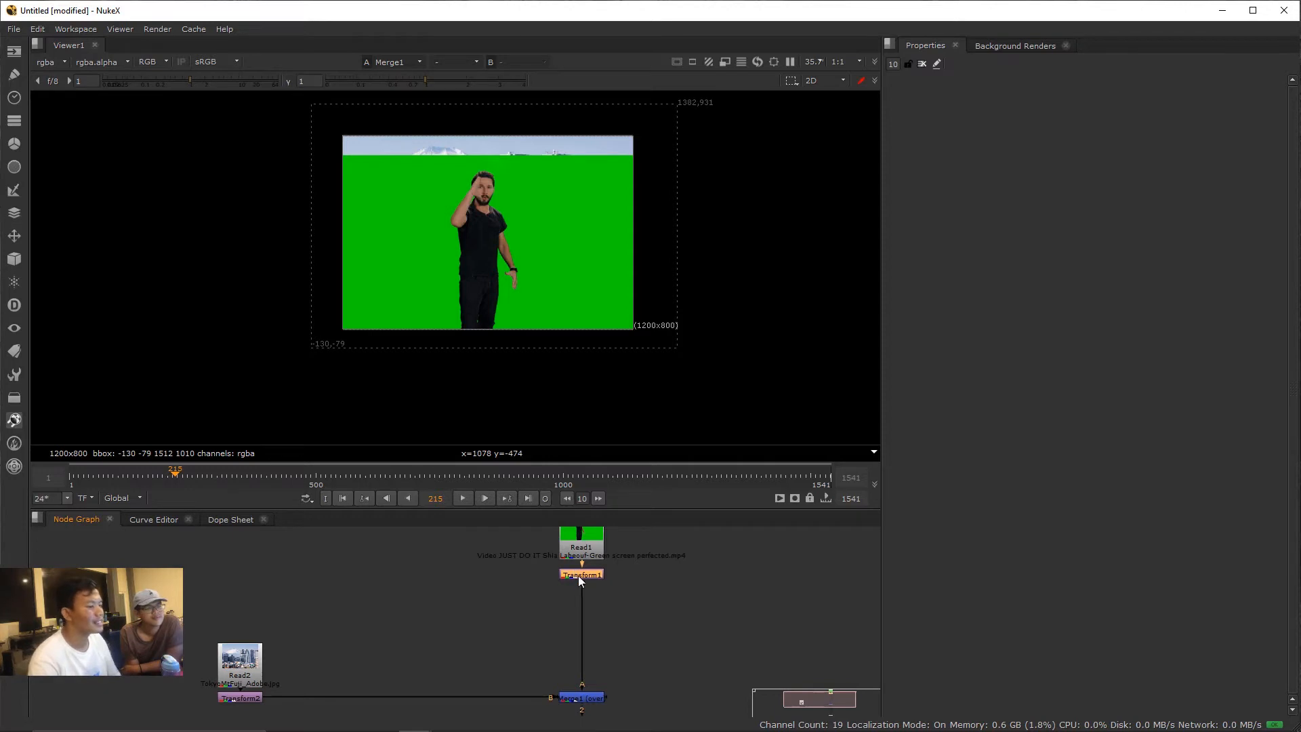
{"action": "scroll", "coordinate": [618, 592], "scroll_direction": "down", "scroll_amount": 3}
{"action": "scroll", "coordinate": [612, 564], "scroll_direction": "up", "scroll_amount": 4}
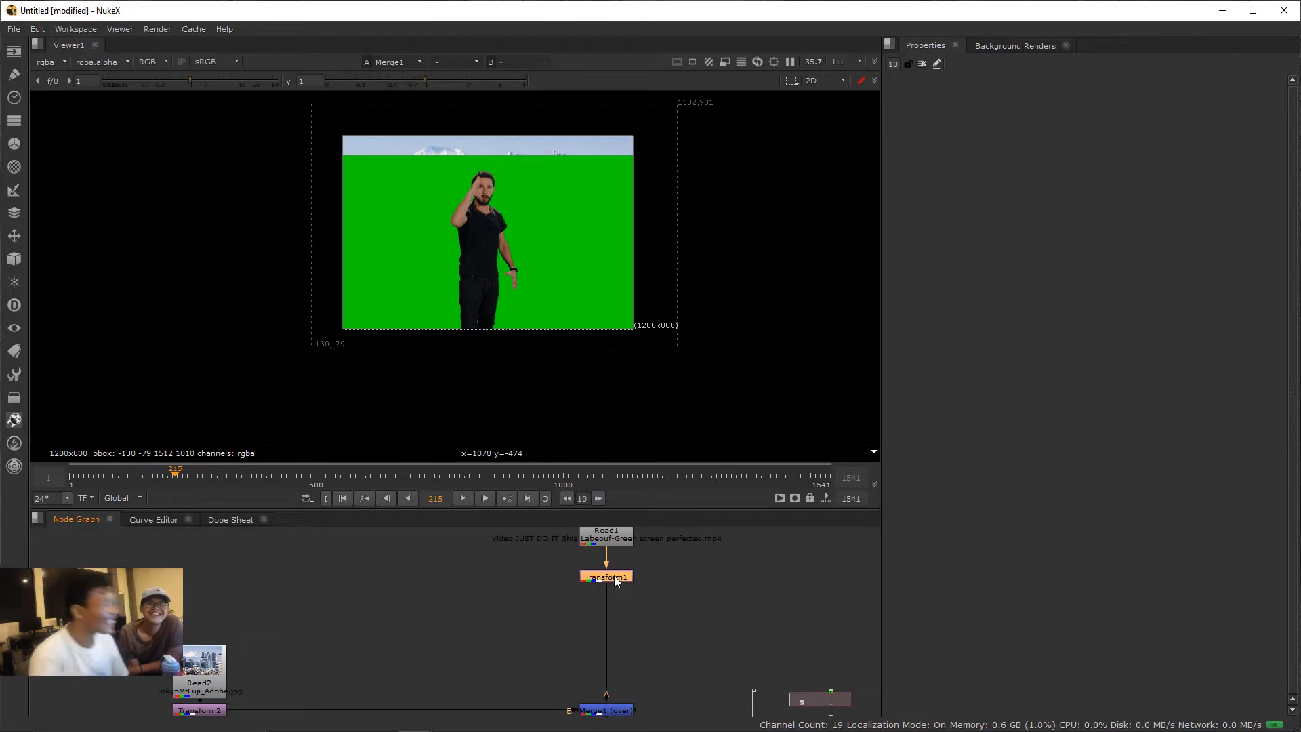
{"action": "left_click", "coordinate": [657, 608]}
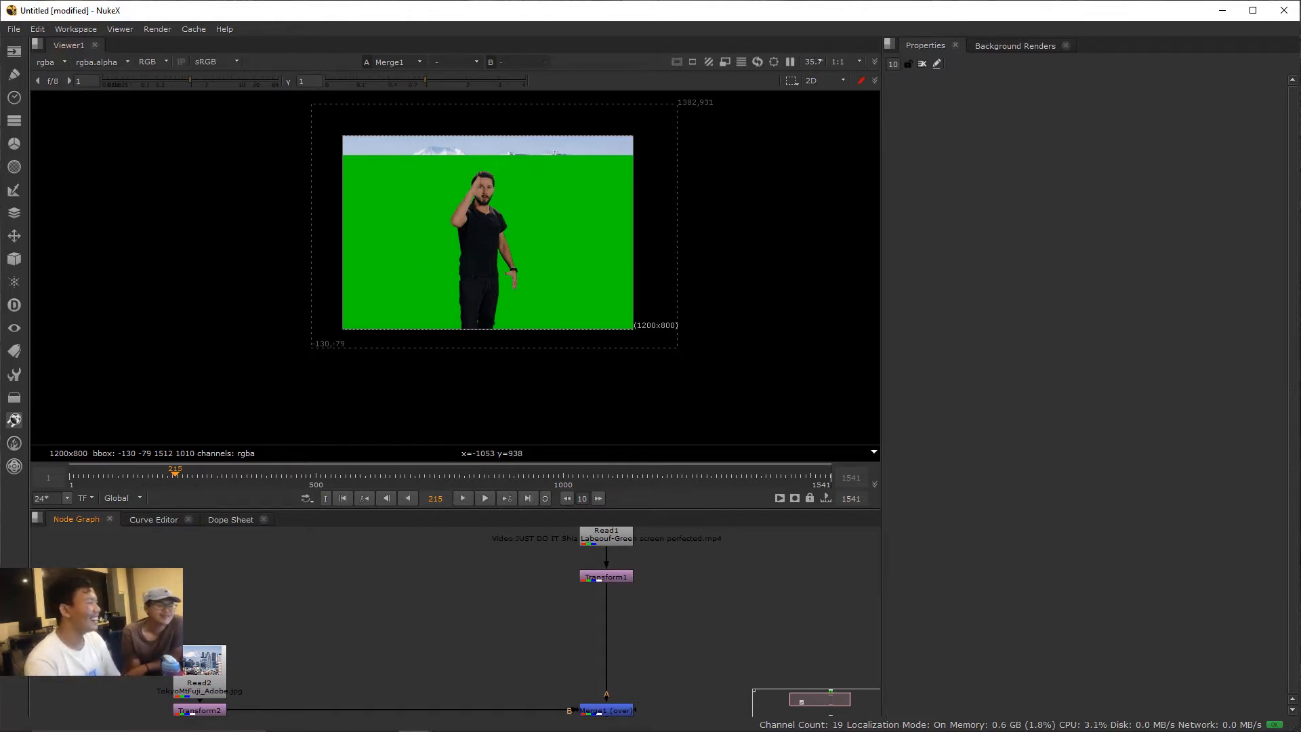
{"action": "left_click_drag", "start_coordinate": [0, 139], "coordinate": [0, 164]}
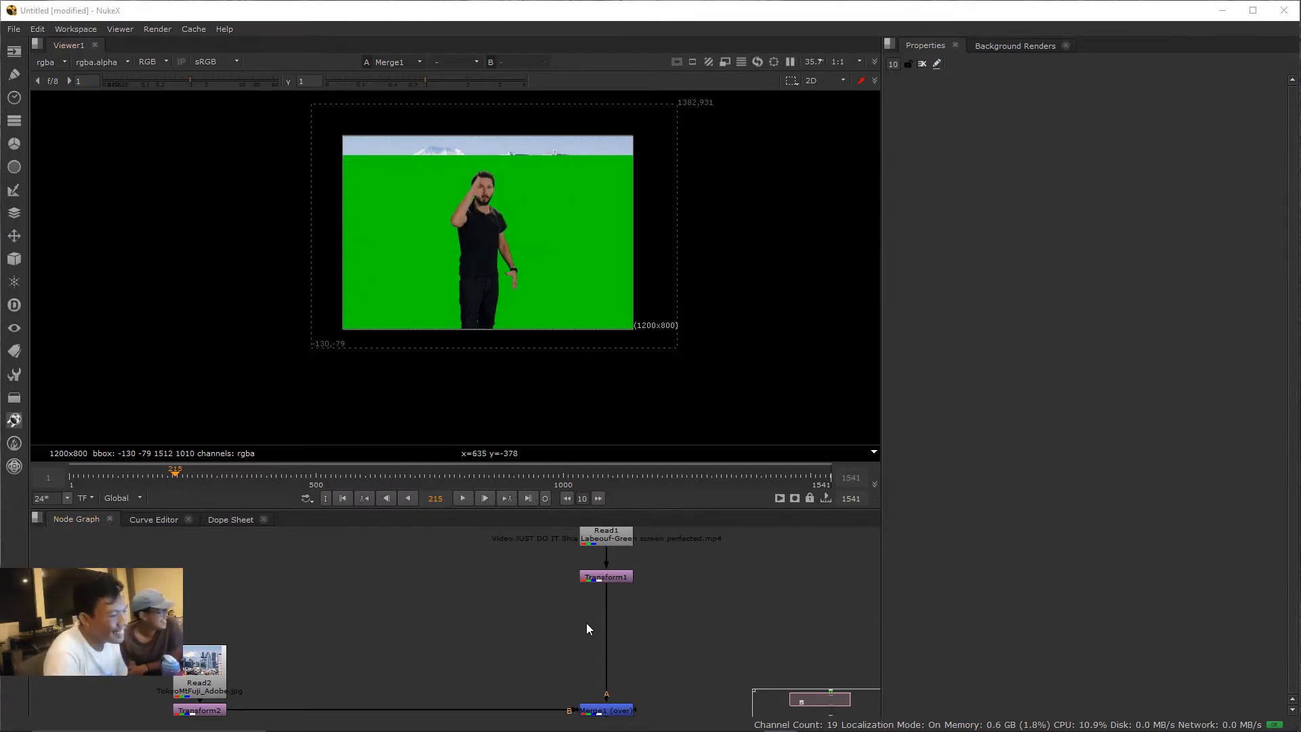
- Select Merge1 and connect it to another input of the viewer
{"action": "scroll", "coordinate": [552, 626], "scroll_direction": "down", "scroll_amount": 4}
{"action": "scroll", "coordinate": [546, 627], "scroll_direction": "up", "scroll_amount": 4}
{"action": "left_click", "coordinate": [570, 631]}
{"action": "key", "text": "1"}
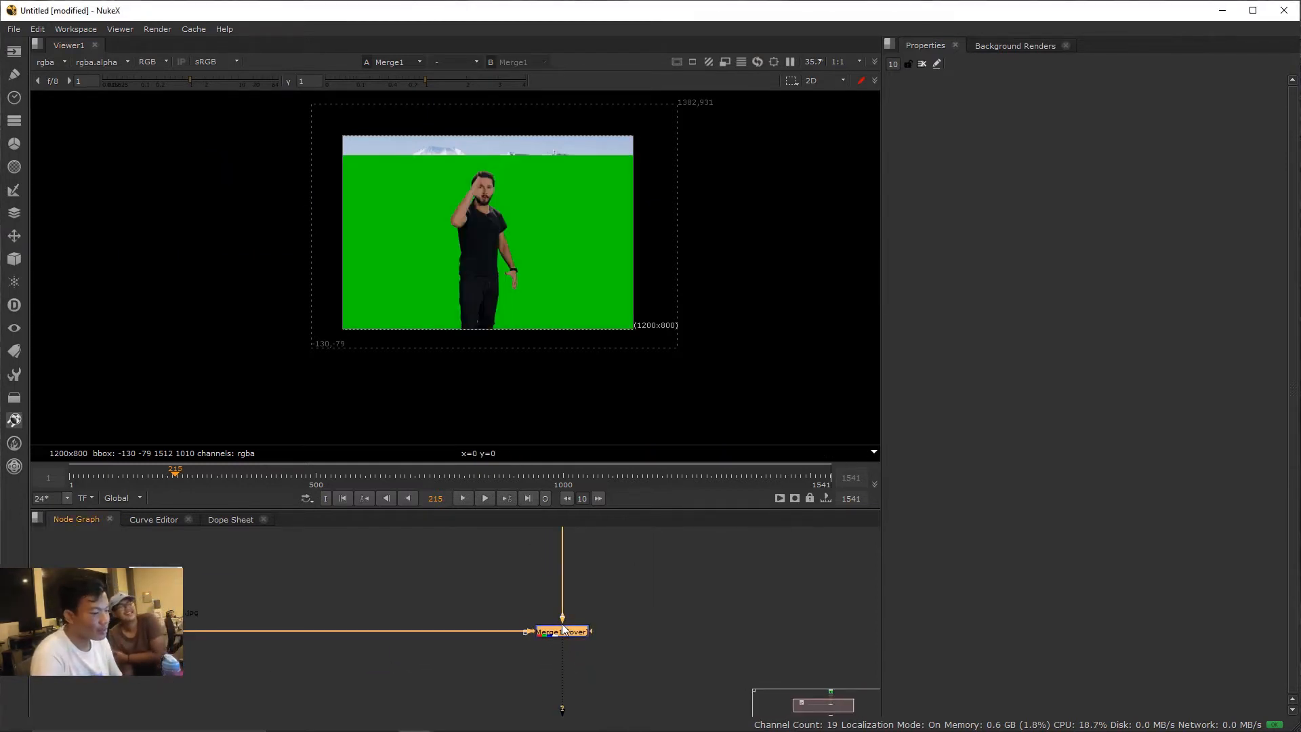
- Move Read1 together with Transform1 and realign both nodes in a straight vertical line above Merge1
{"action": "left_click_drag", "start_coordinate": [562, 542], "coordinate": [429, 649]}
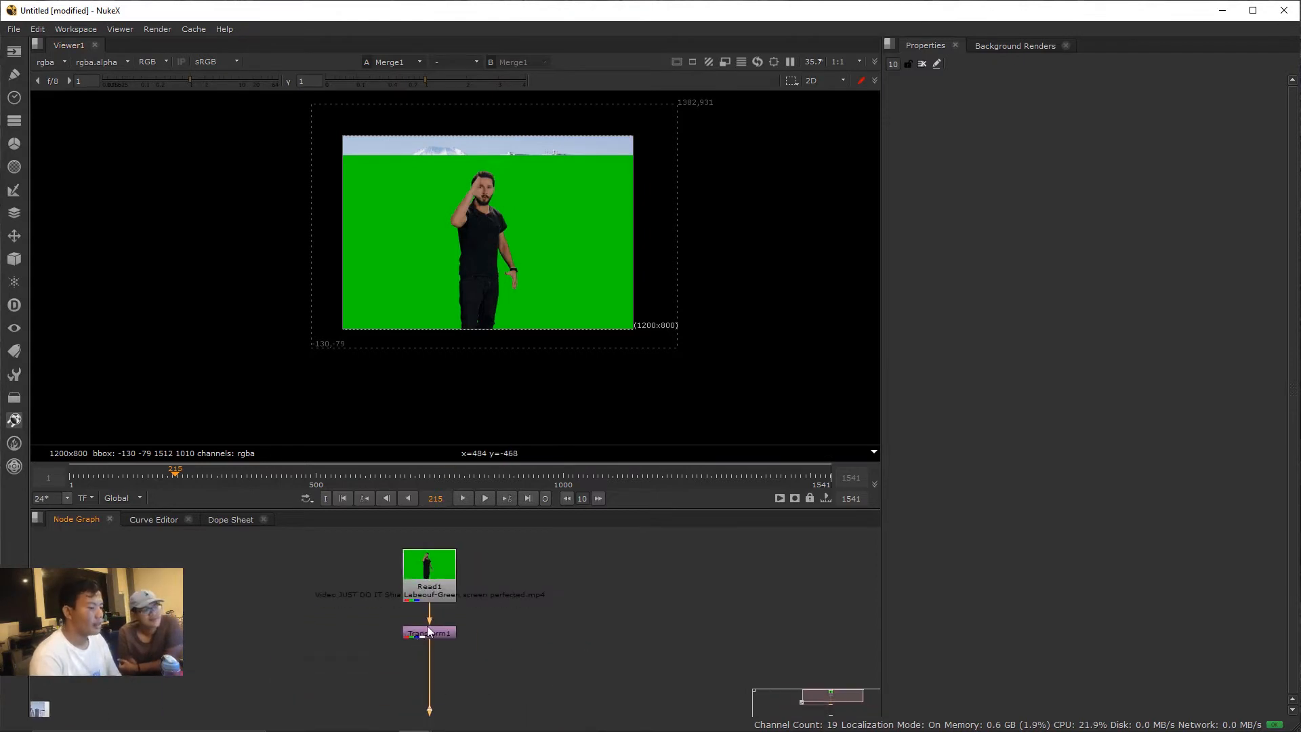
{"action": "left_click_drag", "start_coordinate": [425, 587], "coordinate": [418, 538]}
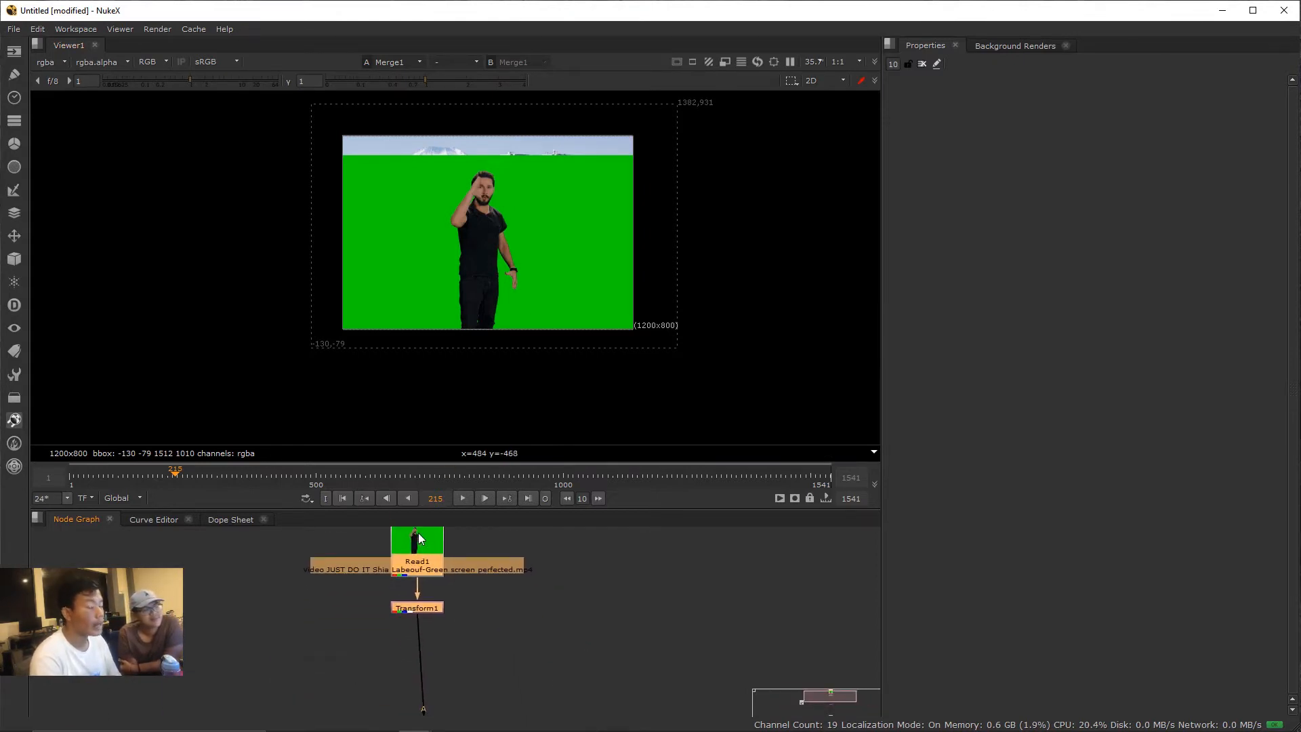
{"action": "left_click", "coordinate": [477, 616]}
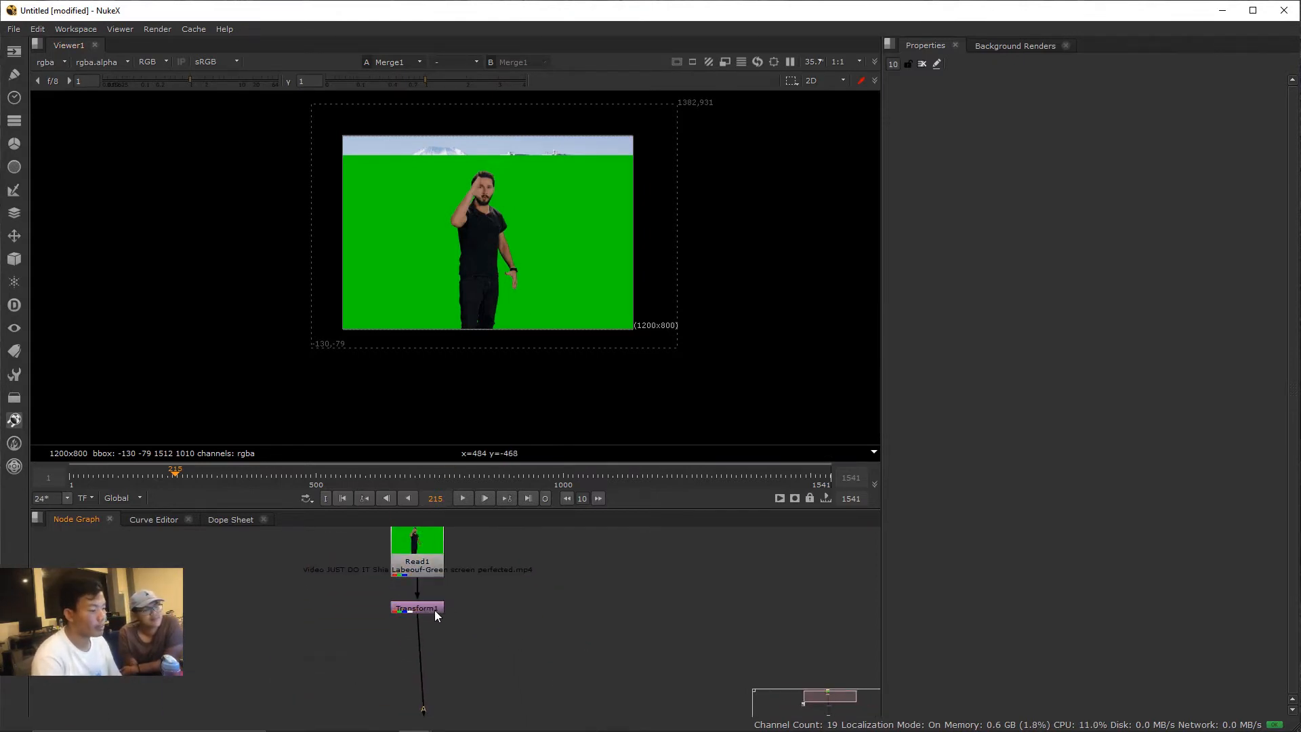
{"action": "left_click_drag", "start_coordinate": [436, 614], "coordinate": [448, 618]}
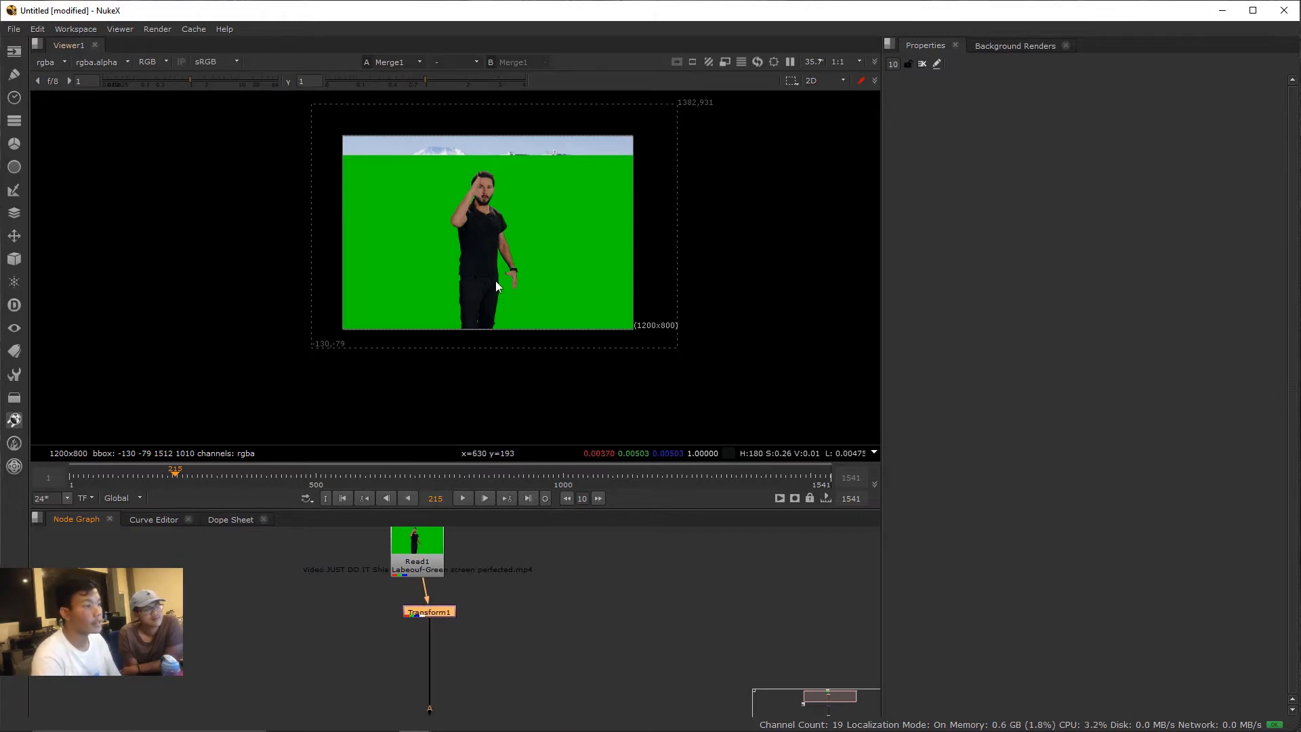
{"action": "scroll", "coordinate": [495, 280], "scroll_direction": "up", "scroll_amount": 2}
{"action": "left_click_drag", "start_coordinate": [433, 548], "coordinate": [445, 547]}
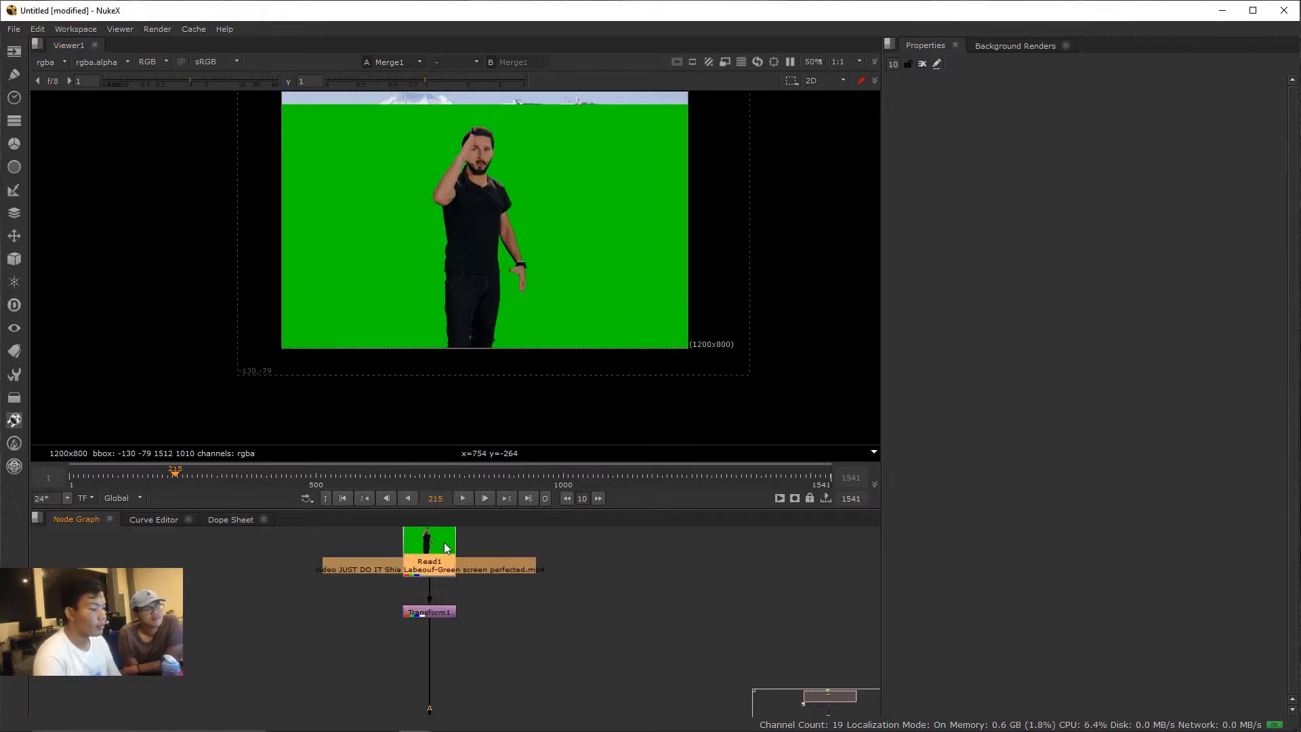
{"action": "scroll", "coordinate": [528, 606], "scroll_direction": "down", "scroll_amount": 2}
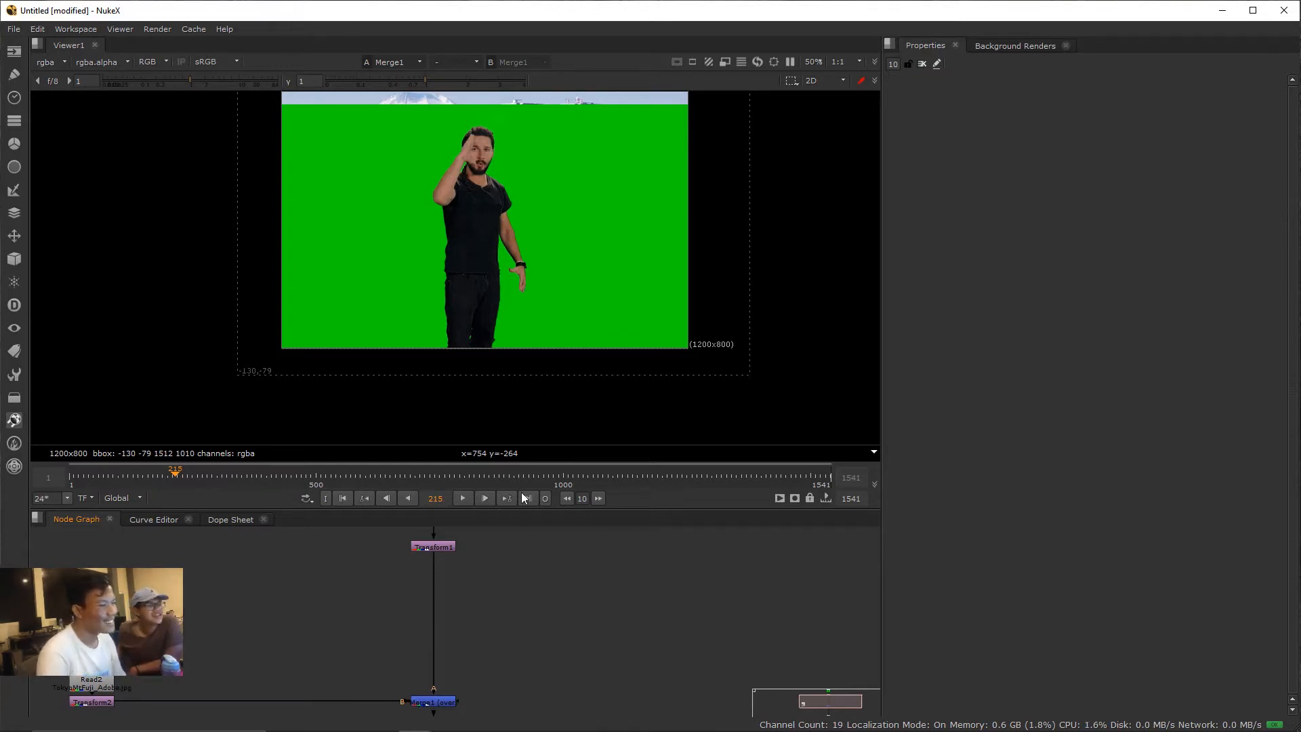
- Add an IBKGizmo keyer node and insert it on the connection between Transform1 and Merge1
{"action": "left_click_drag", "start_coordinate": [572, 342], "coordinate": [582, 363]}
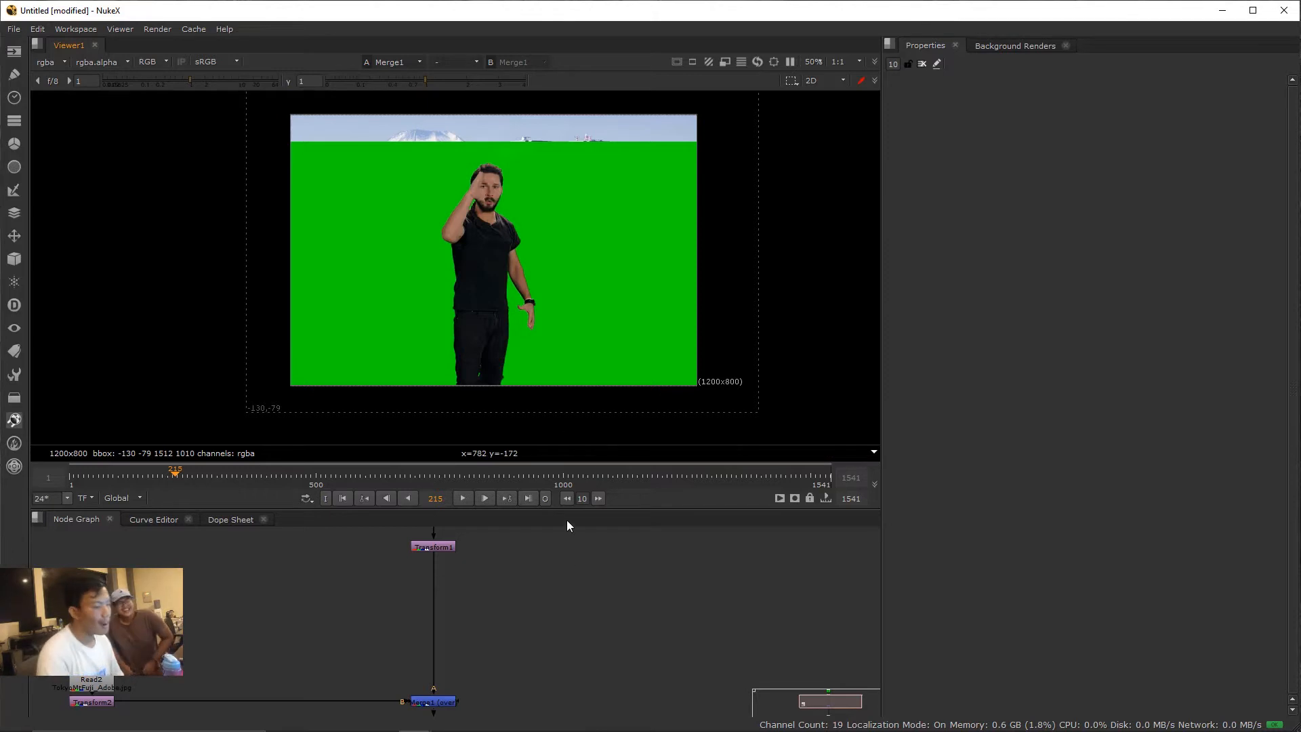
{"action": "key", "text": "Tab"}
{"action": "type", "text": "ibk"}
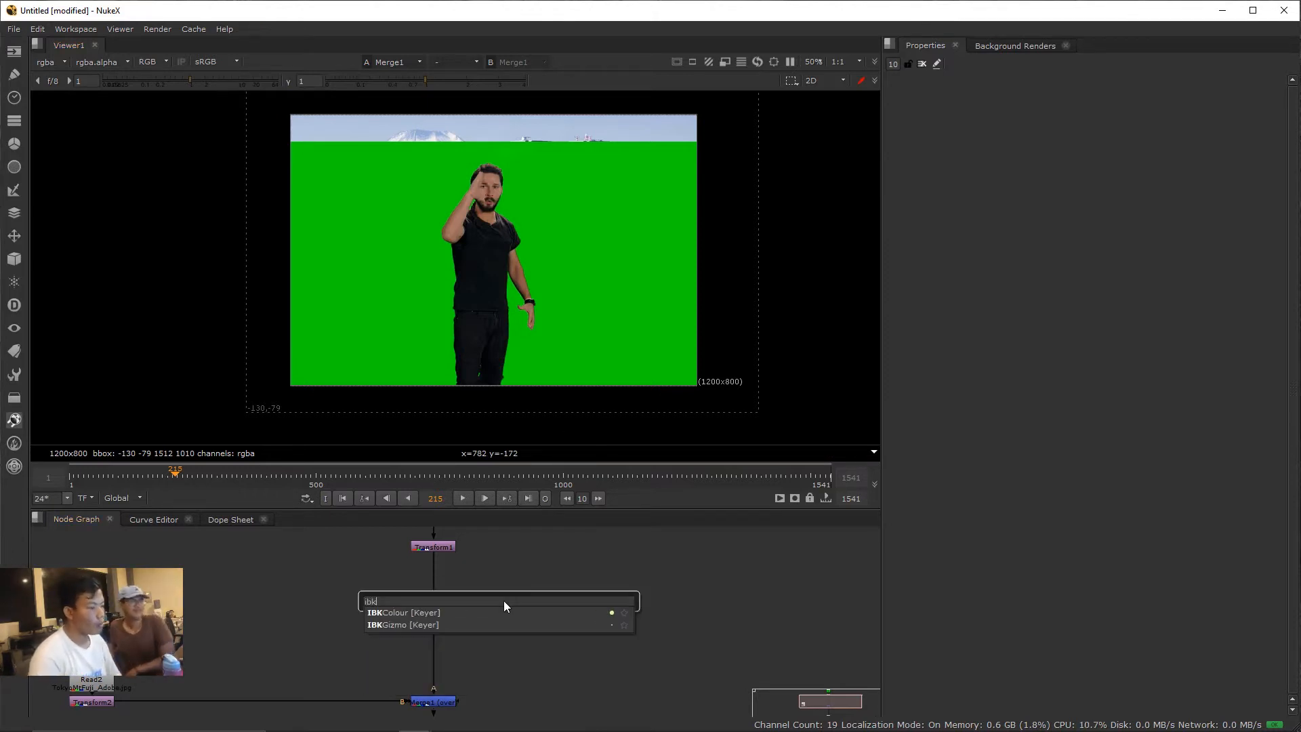
{"action": "key", "text": "Down"}
{"action": "key", "text": "Return"}
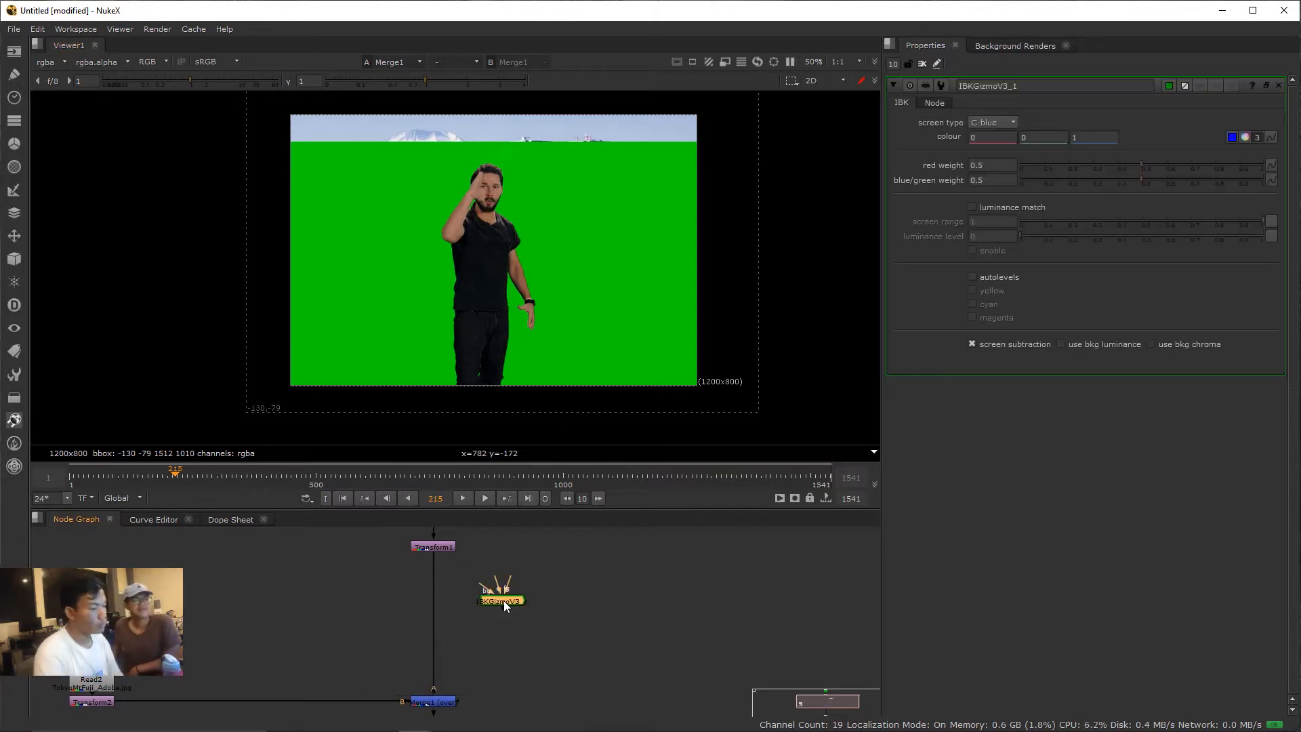
{"action": "scroll", "coordinate": [493, 649], "scroll_direction": "down", "scroll_amount": 1}
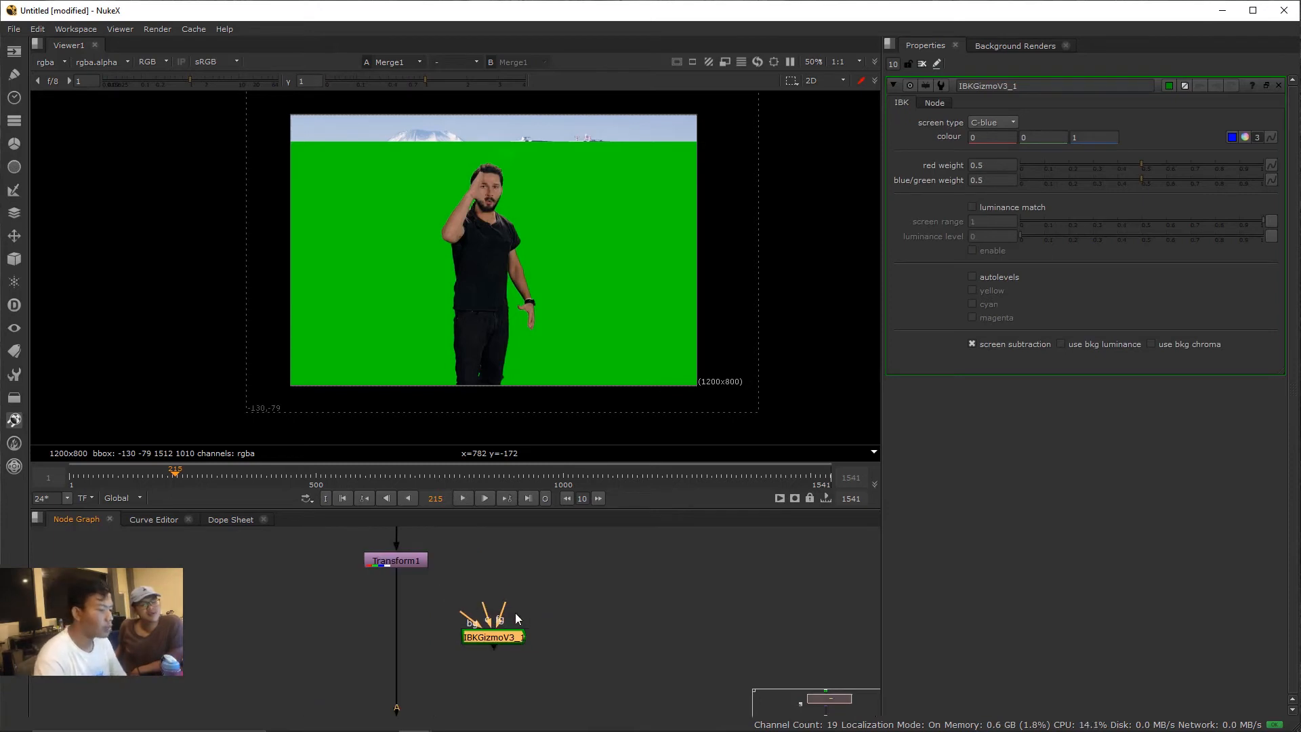
{"action": "left_click_drag", "start_coordinate": [505, 635], "coordinate": [411, 655]}
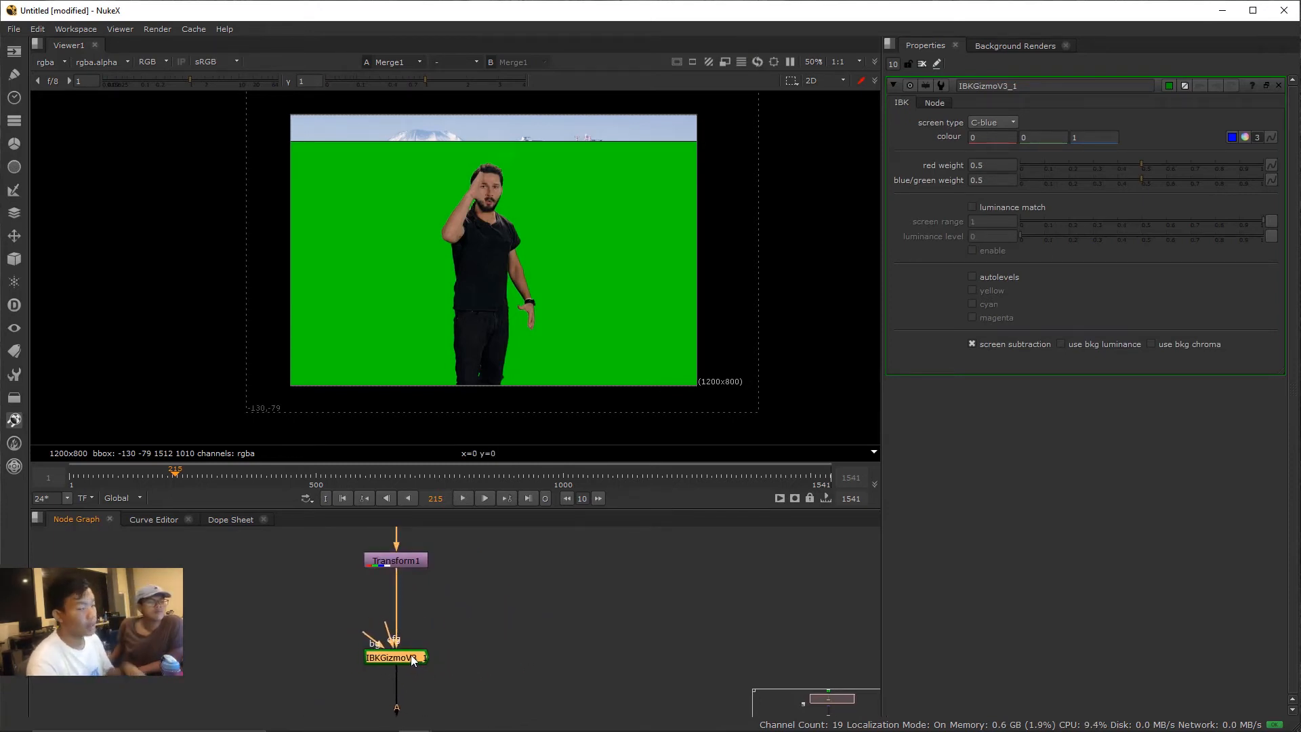
{"action": "scroll", "coordinate": [434, 637], "scroll_direction": "down", "scroll_amount": 1}
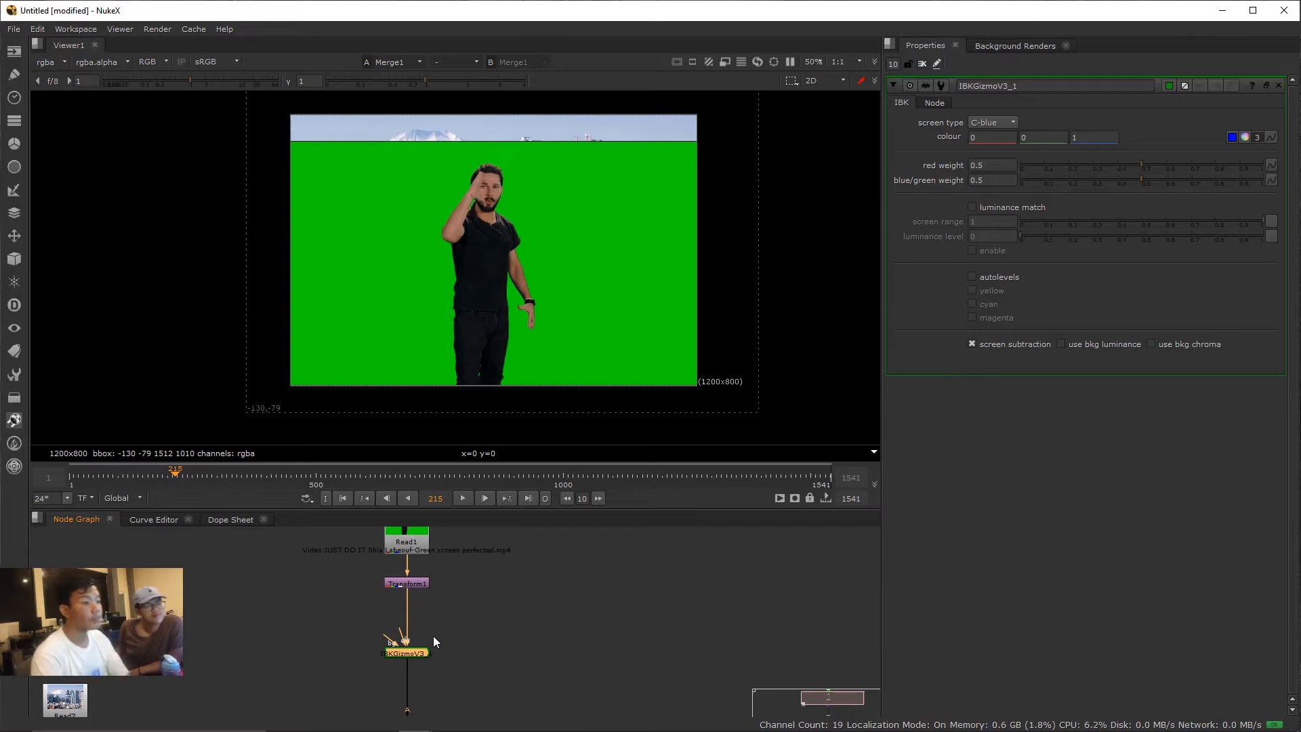
{"action": "left_click", "coordinate": [482, 638]}
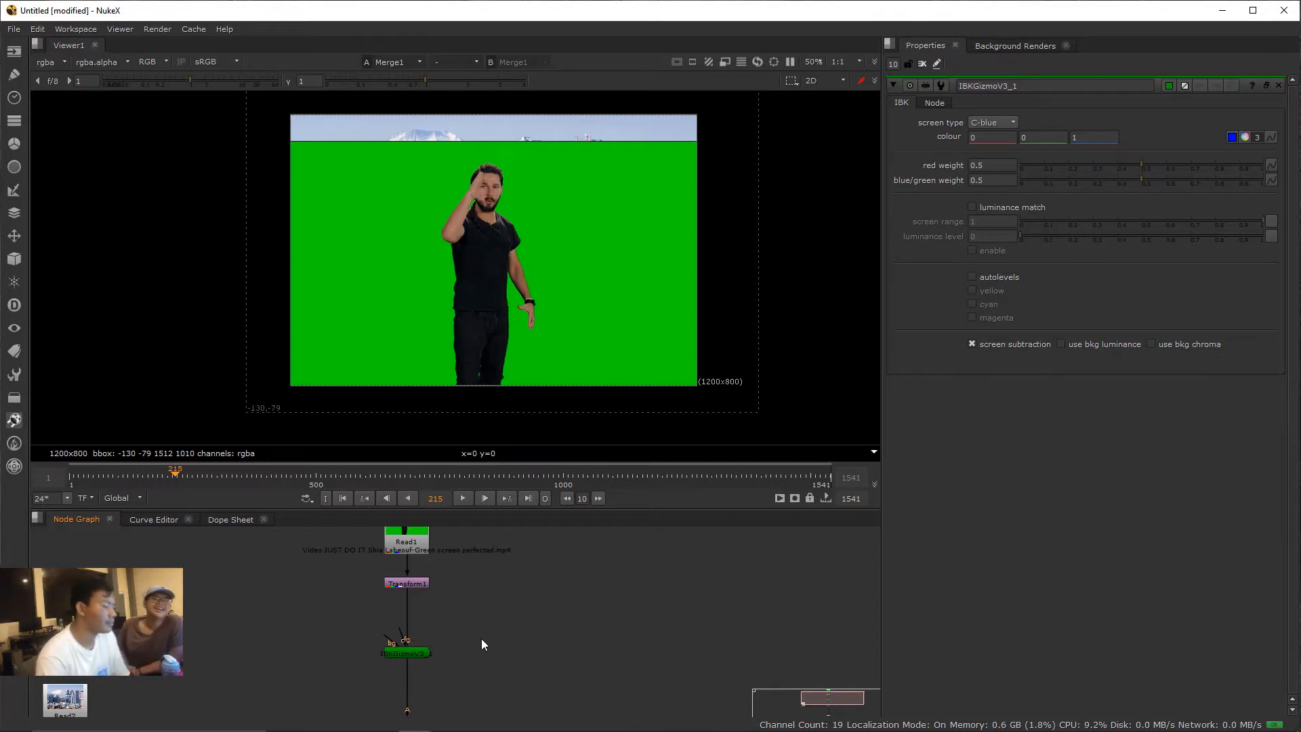
{"action": "scroll", "coordinate": [433, 648], "scroll_direction": "up", "scroll_amount": 5}
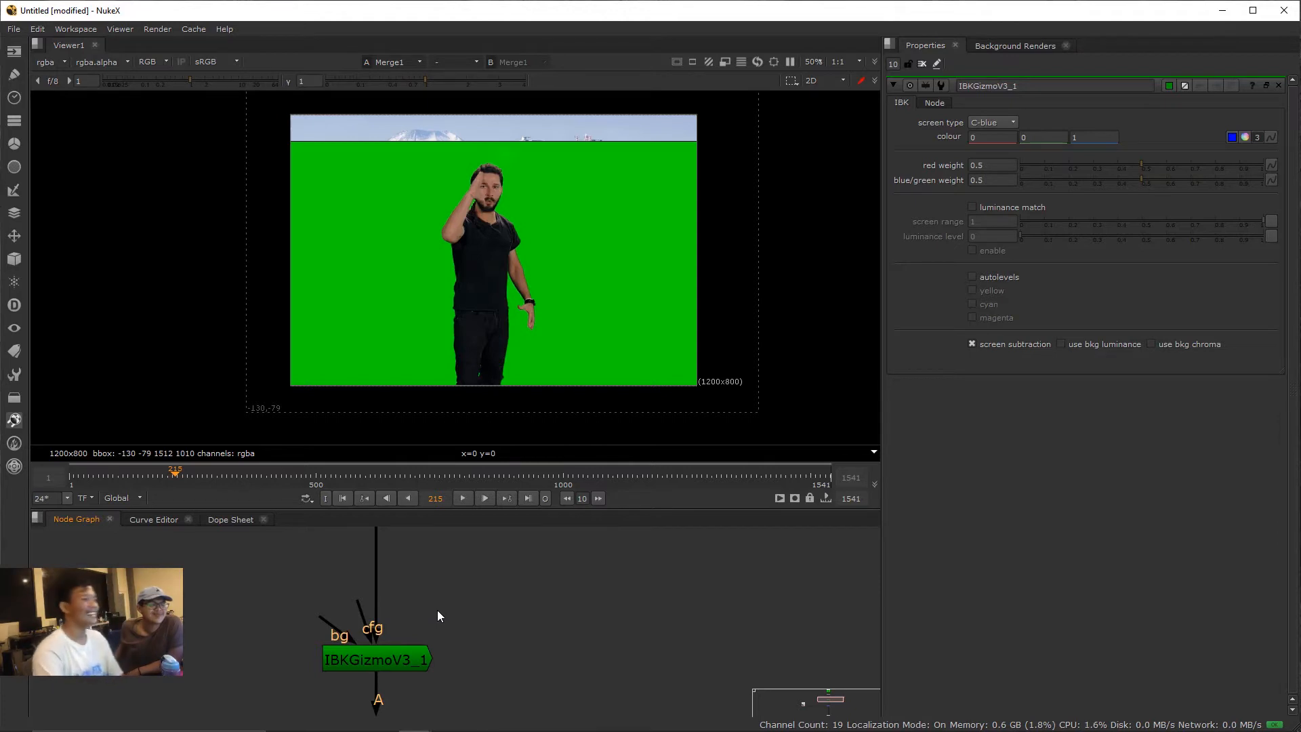
{"action": "key", "text": "f"}
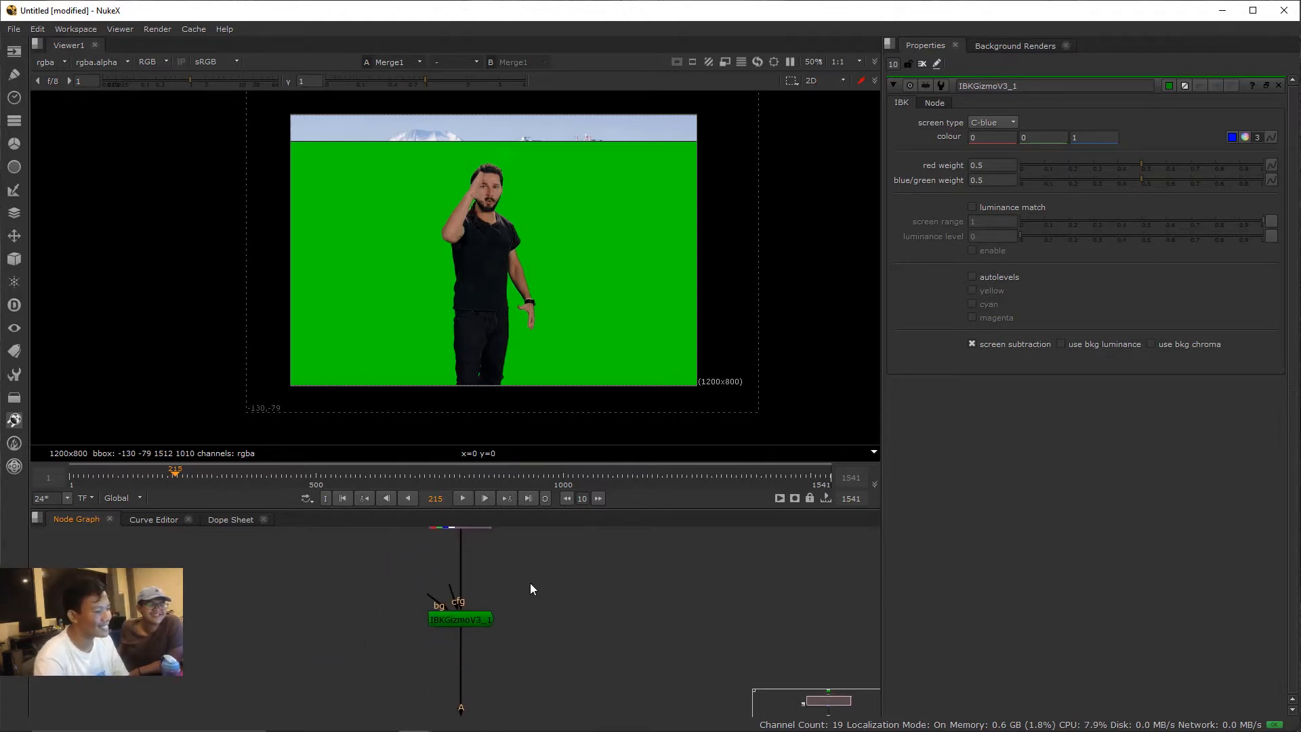
{"action": "scroll", "coordinate": [486, 237], "scroll_direction": "down", "scroll_amount": 1}
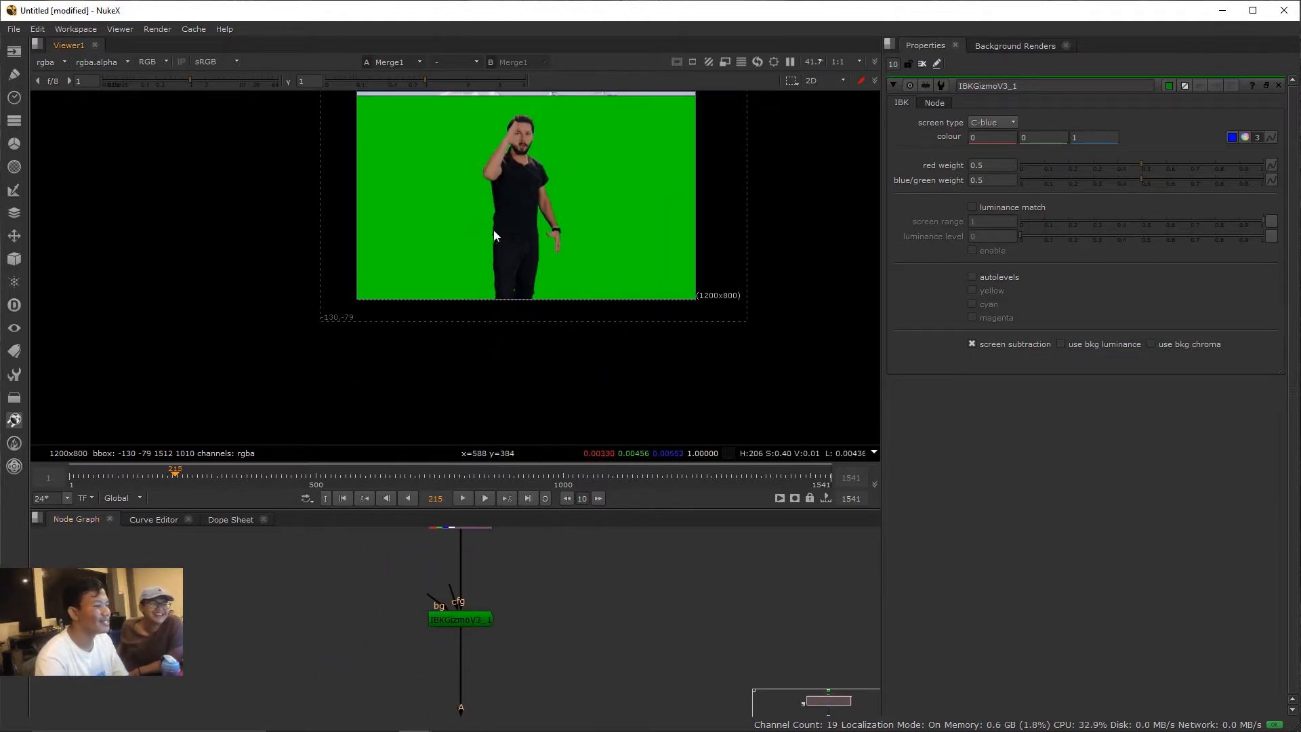
{"action": "mouse_move", "coordinate": [450, 285]}
{"action": "left_mouse_down"}
{"action": "mouse_move", "coordinate": [501, 273]}
{"action": "mouse_move", "coordinate": [447, 292]}
{"action": "left_mouse_up"}
{"action": "scroll", "coordinate": [501, 272], "scroll_direction": "up", "scroll_amount": 2}
{"action": "scroll", "coordinate": [485, 273], "scroll_direction": "down", "scroll_amount": 1}
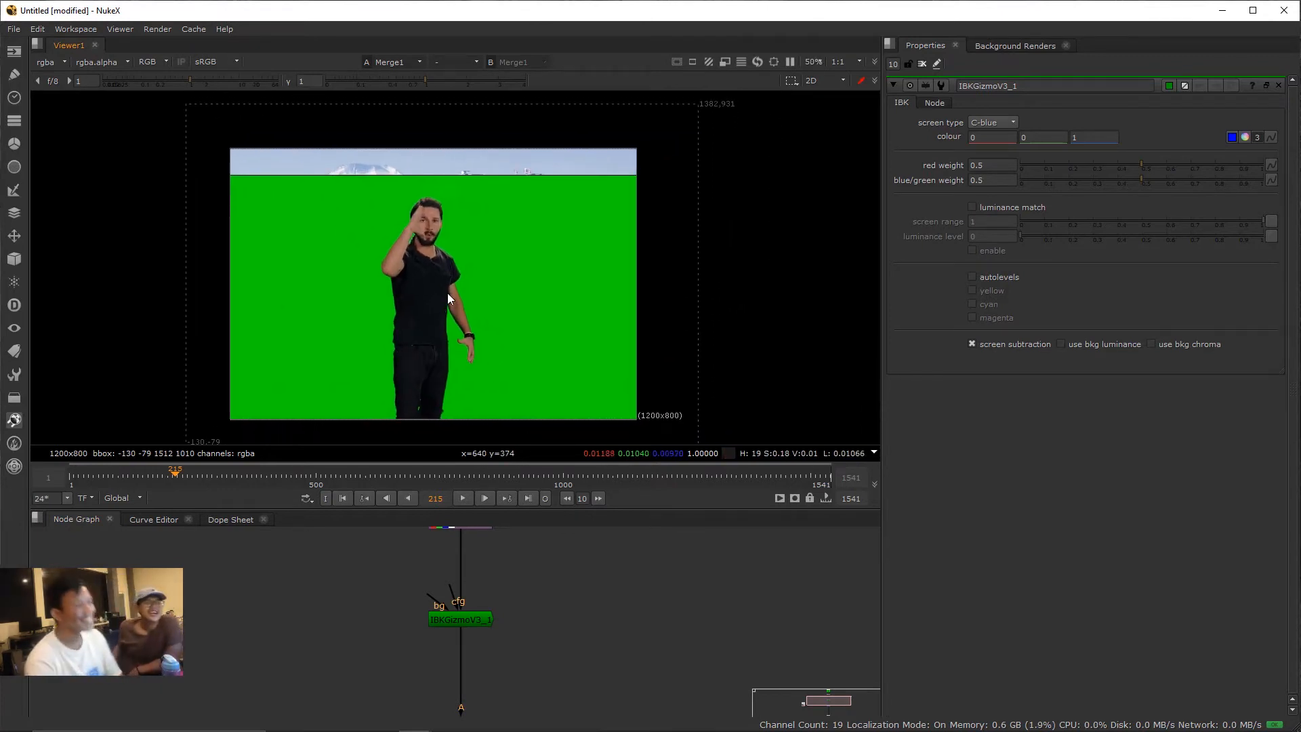
{"action": "left_click", "coordinate": [458, 619]}
{"action": "left_click", "coordinate": [545, 610]}
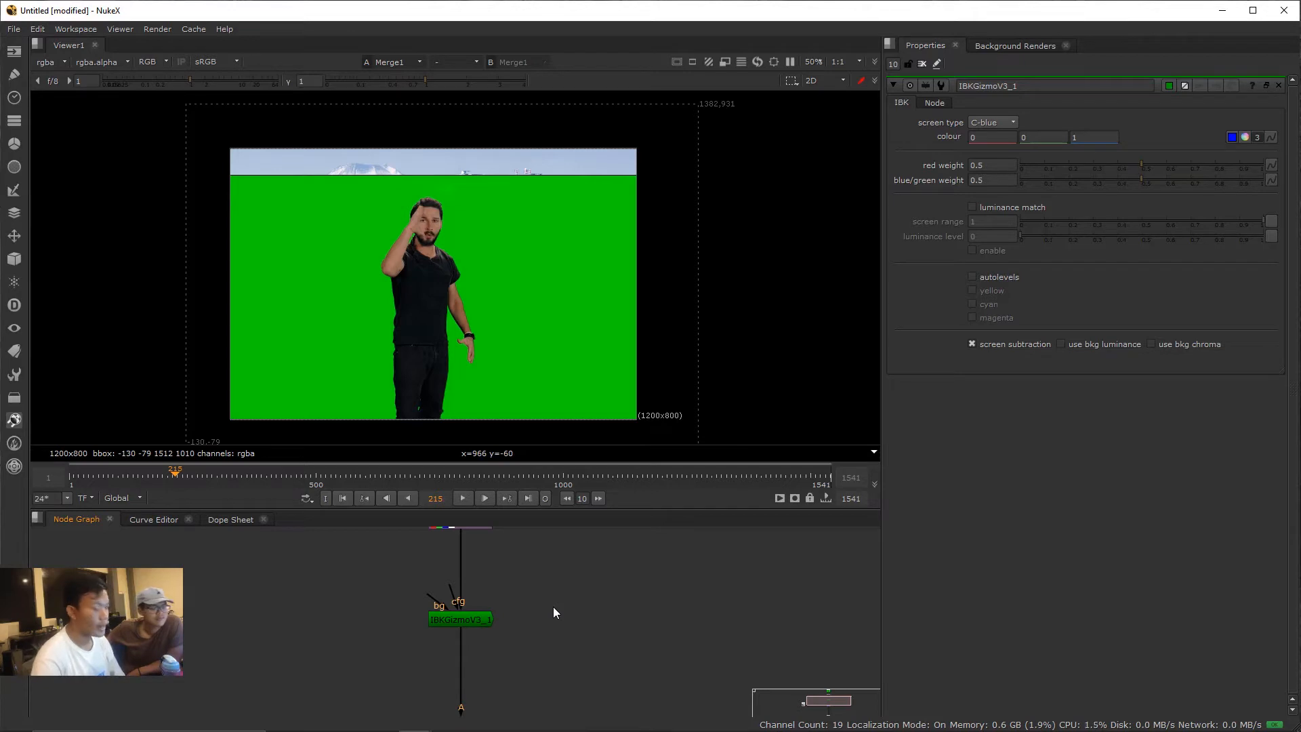
{"action": "key", "text": "ctrl+v"}
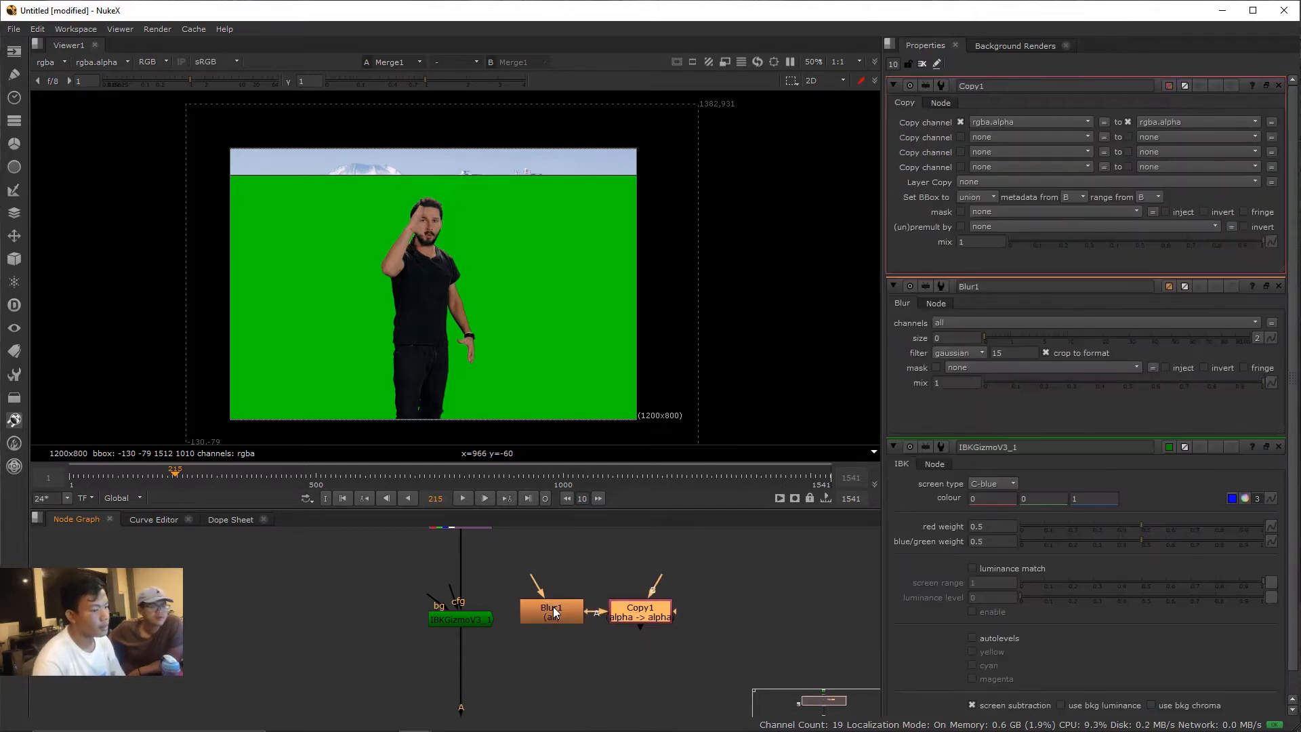
{"action": "key", "text": "Delete"}
{"action": "scroll", "coordinate": [553, 607], "scroll_direction": "up", "scroll_amount": 3}
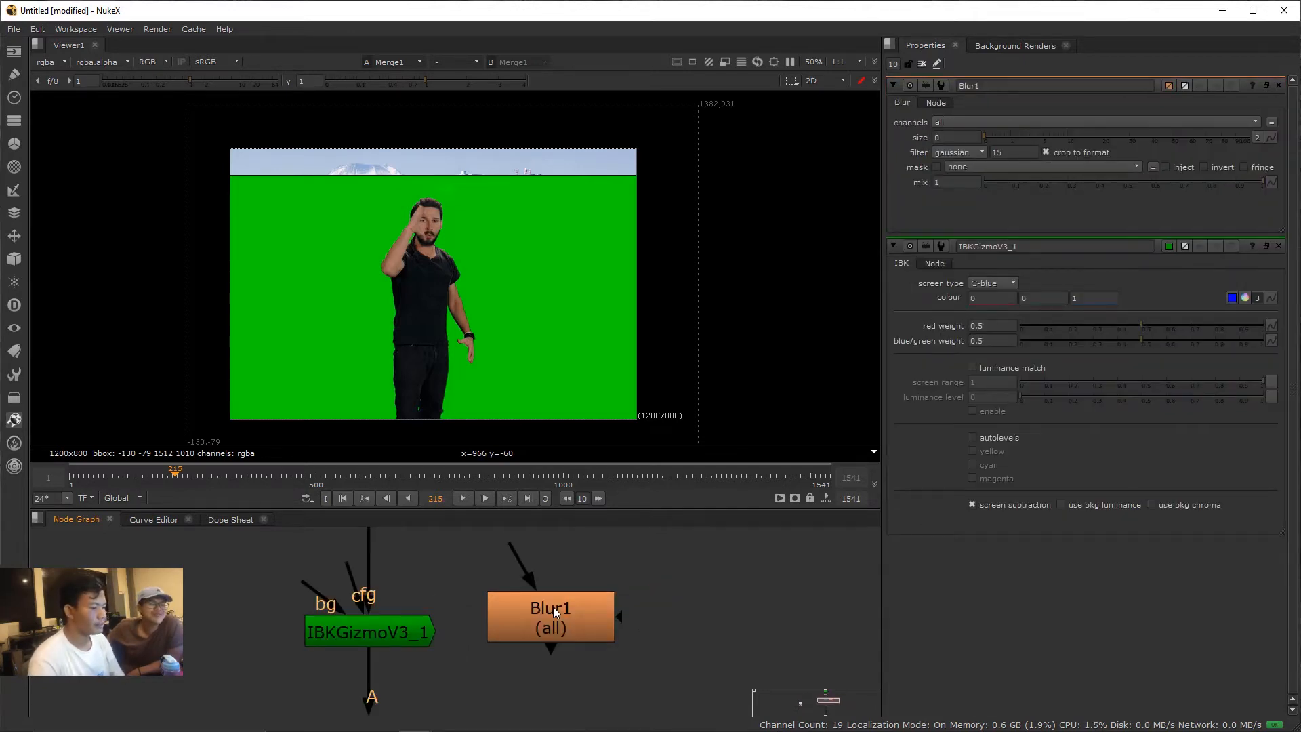
{"action": "left_click", "coordinate": [553, 607]}
{"action": "key", "text": "Delete"}
{"action": "scroll", "coordinate": [553, 607], "scroll_direction": "down", "scroll_amount": 3}
{"action": "scroll", "coordinate": [528, 611], "scroll_direction": "down", "scroll_amount": 2}
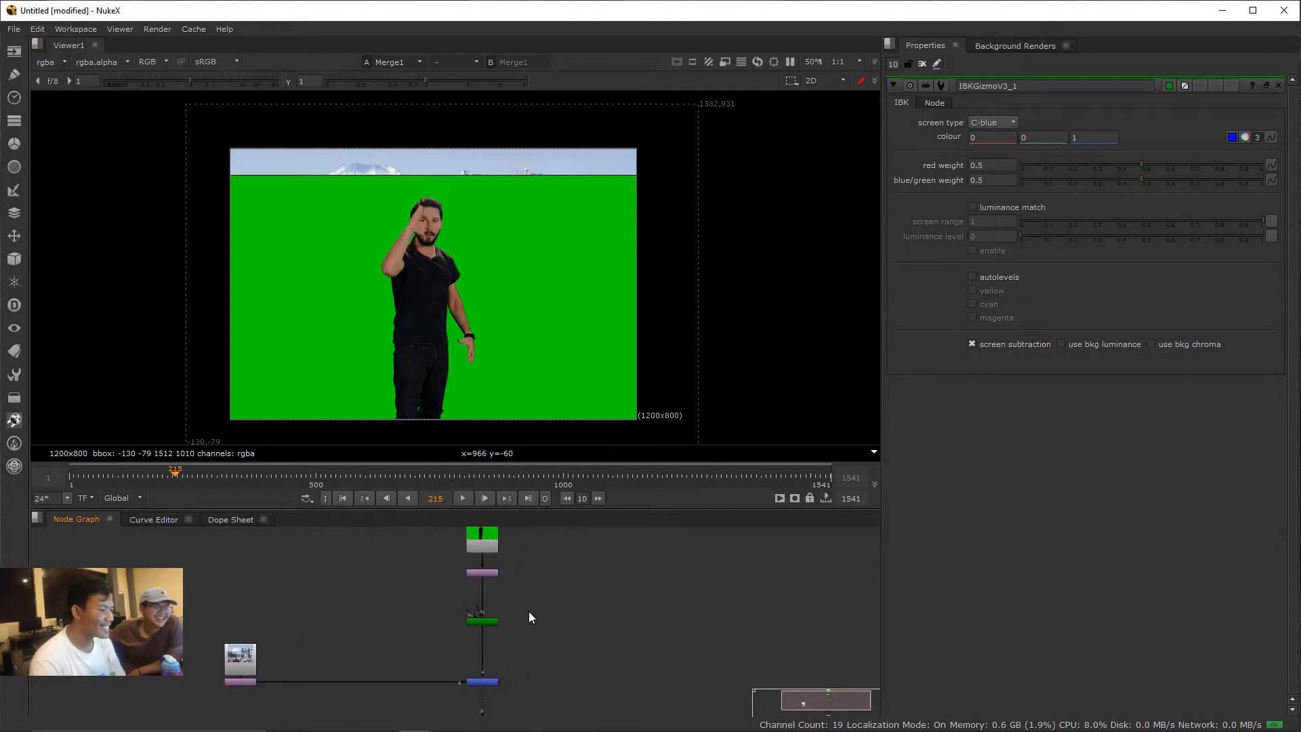
- Add an IBKColour keyer node beside the IBKGizmo node in the node graph
{"action": "key", "text": "Tab"}
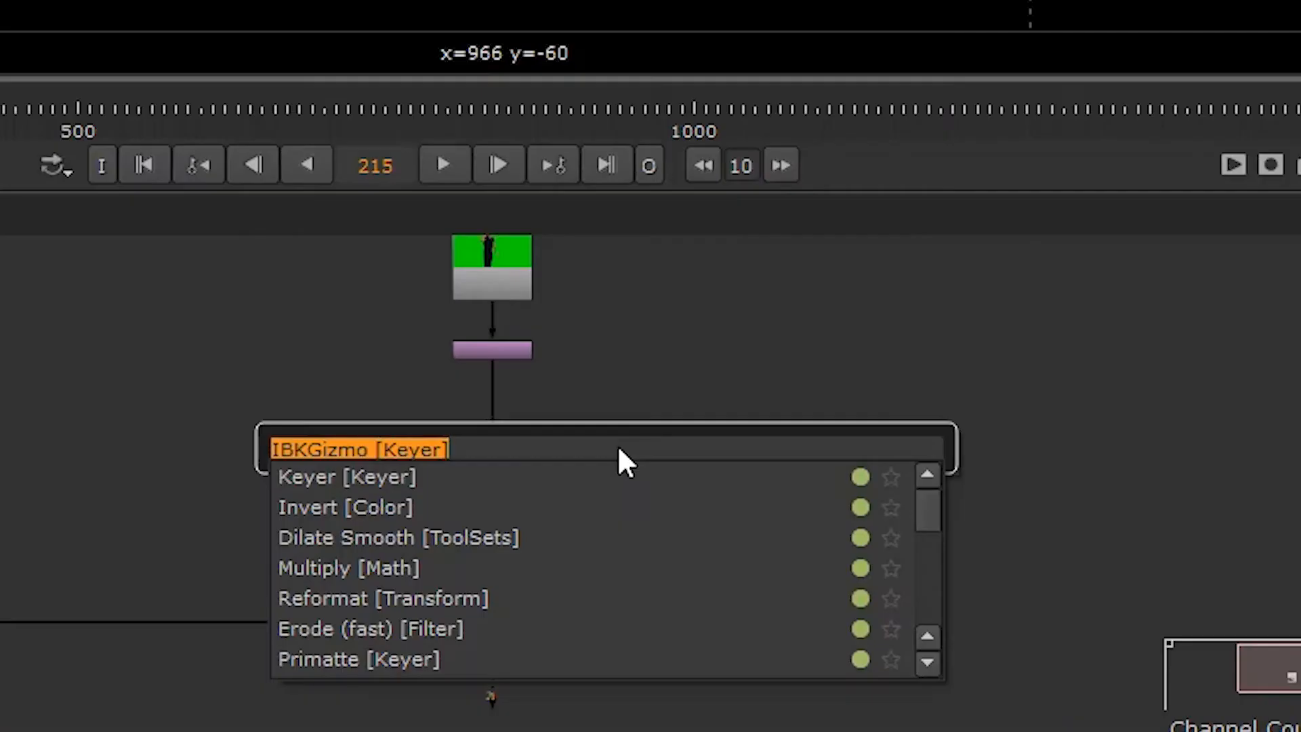
{"action": "type", "text": "in"}
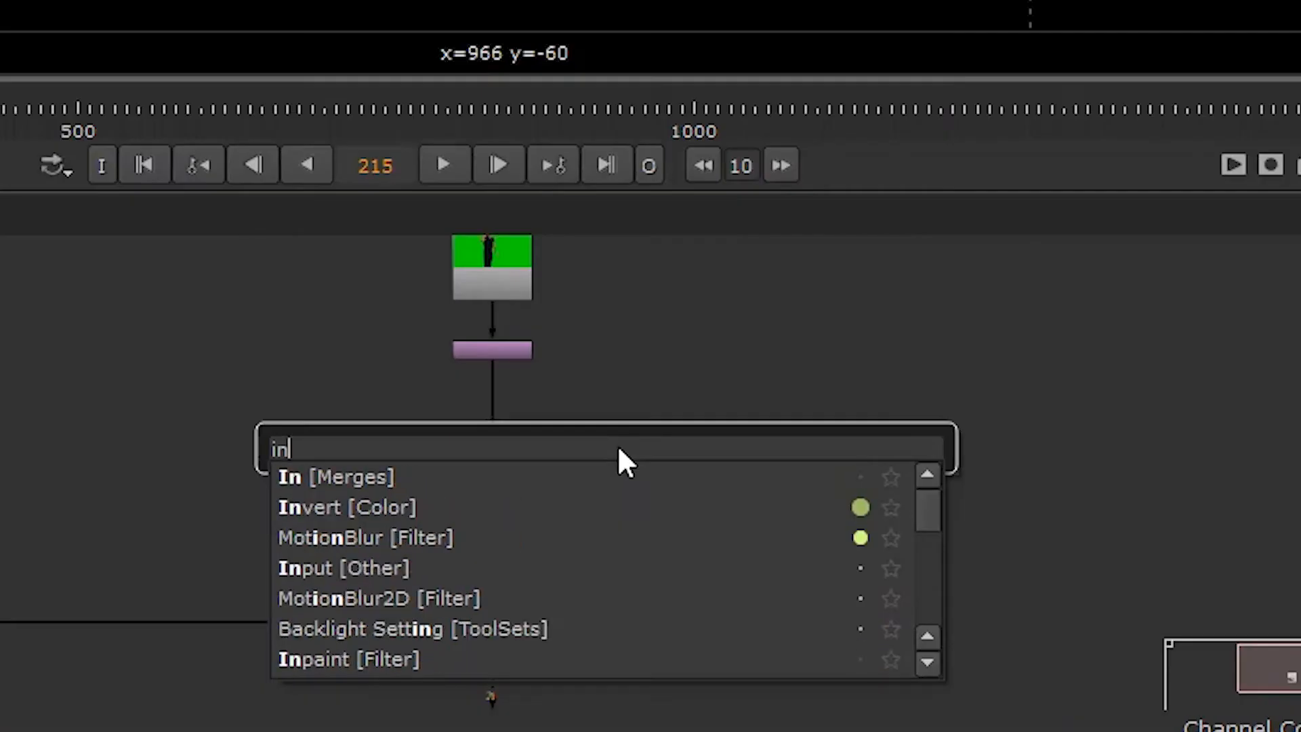
{"action": "key", "text": "BackSpace"}
{"action": "type", "text": "v"}
{"action": "key", "text": "BackSpace"}
{"action": "type", "text": "b"}
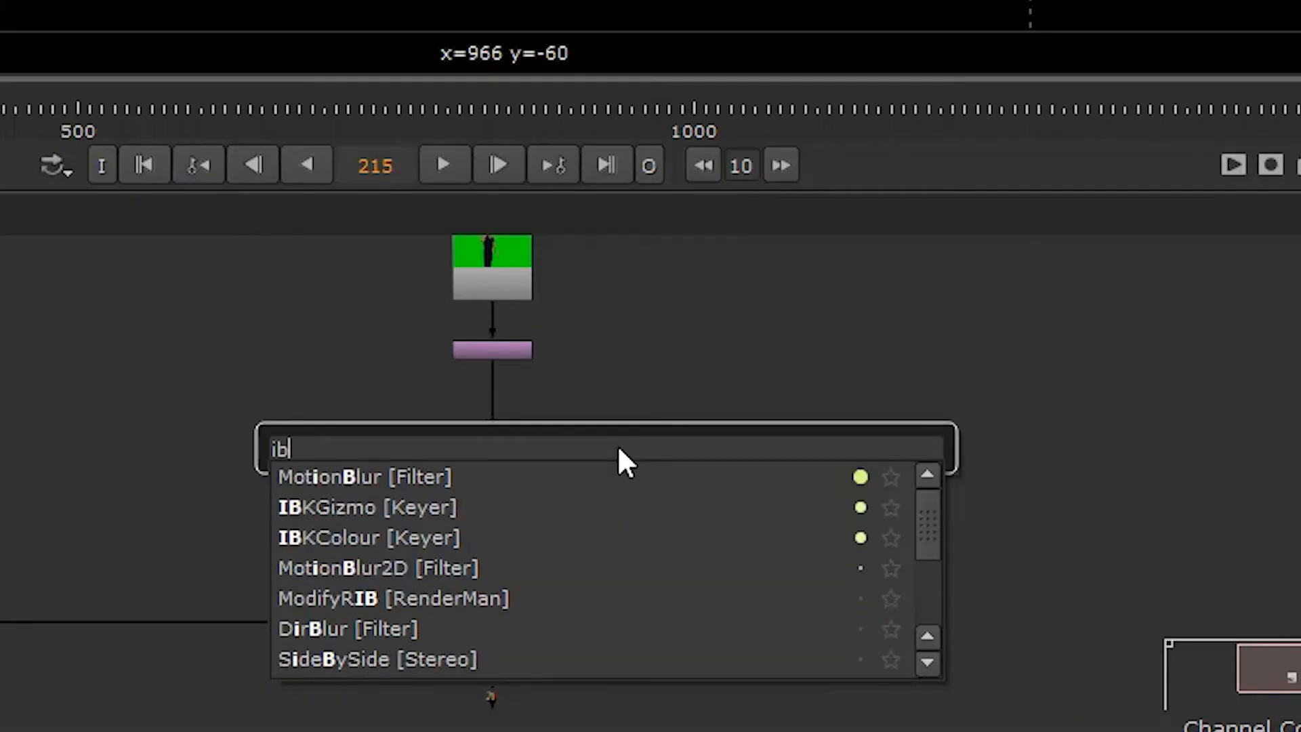
{"action": "key", "text": "Down"}
{"action": "key", "text": "Down"}
{"action": "key", "text": "Down"}
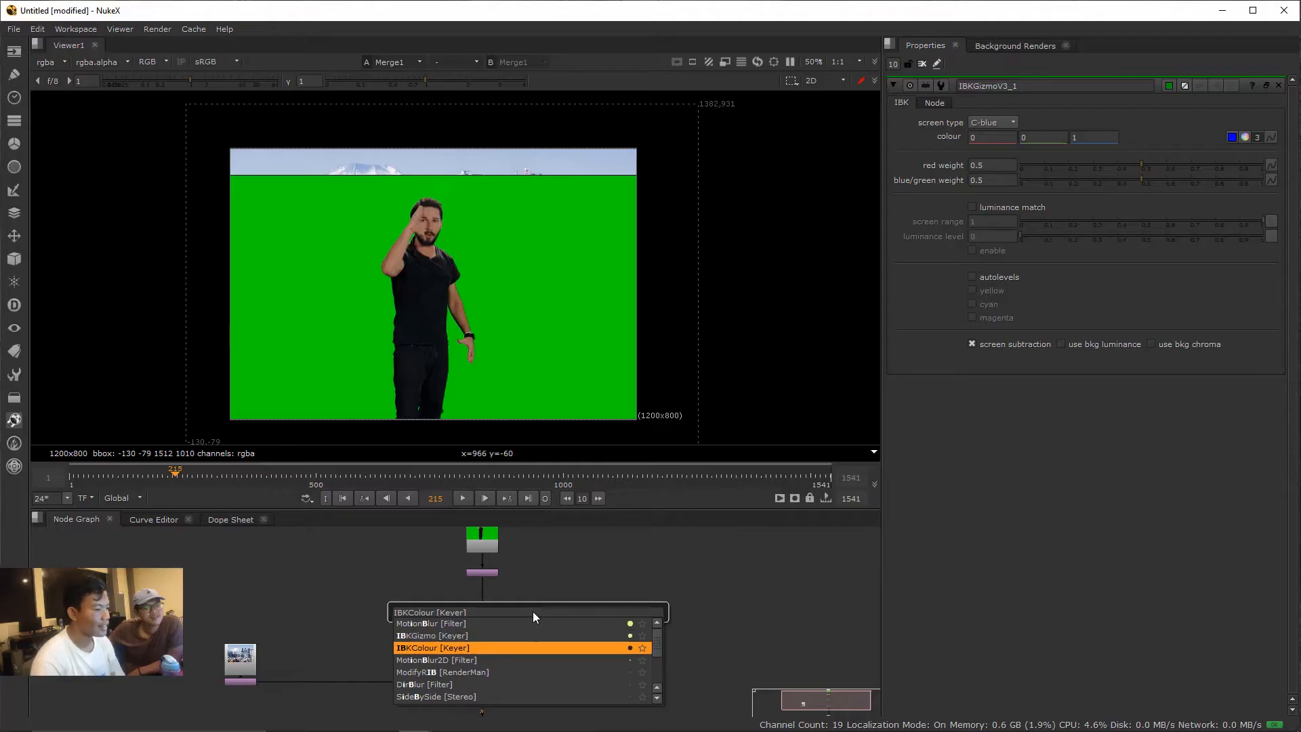
{"action": "key", "text": "Return"}
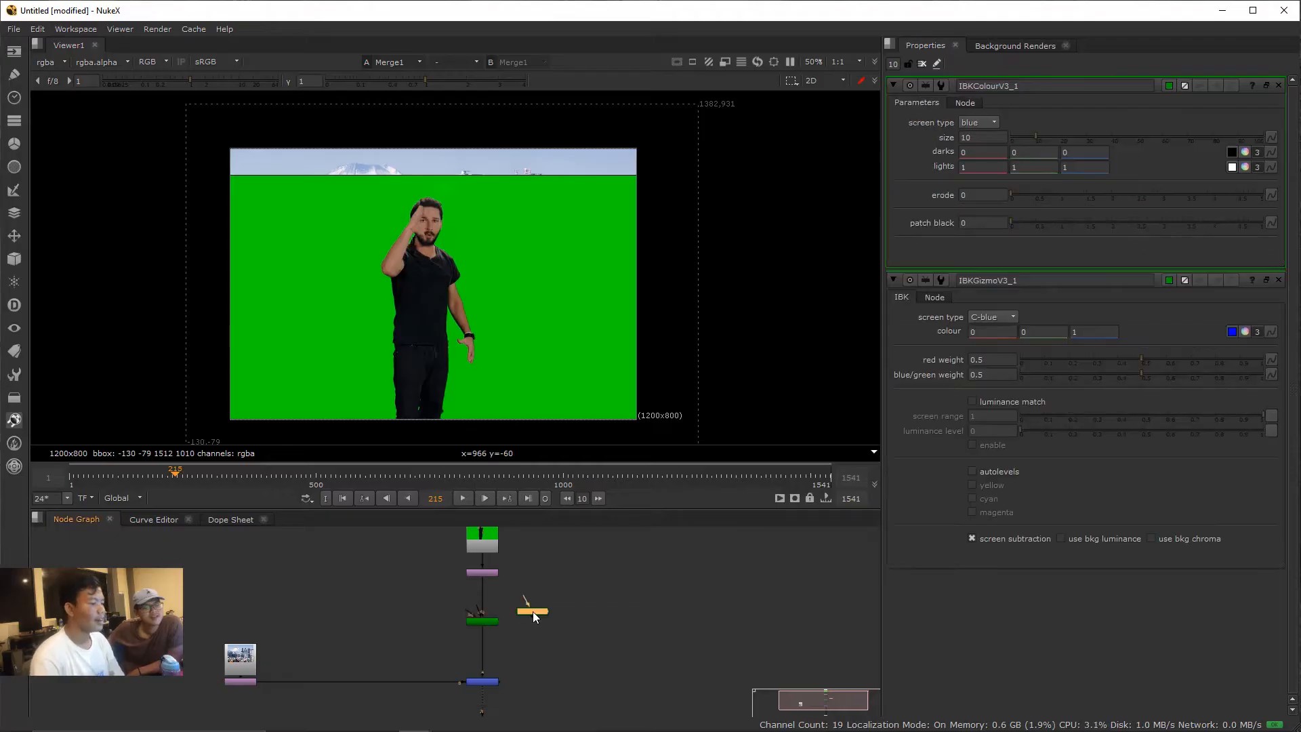
{"action": "scroll", "coordinate": [542, 617], "scroll_direction": "up", "scroll_amount": 2}
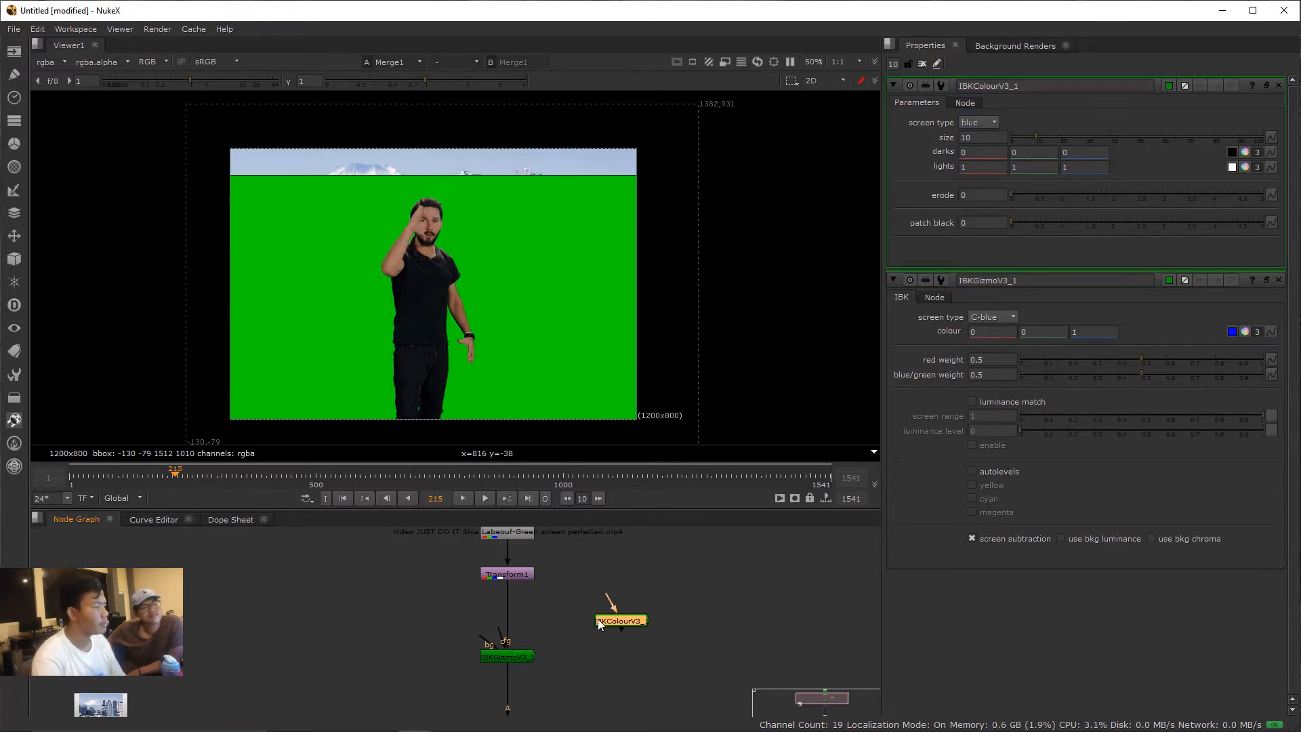
{"action": "left_click", "coordinate": [1004, 43]}
{"action": "left_click", "coordinate": [943, 48]}
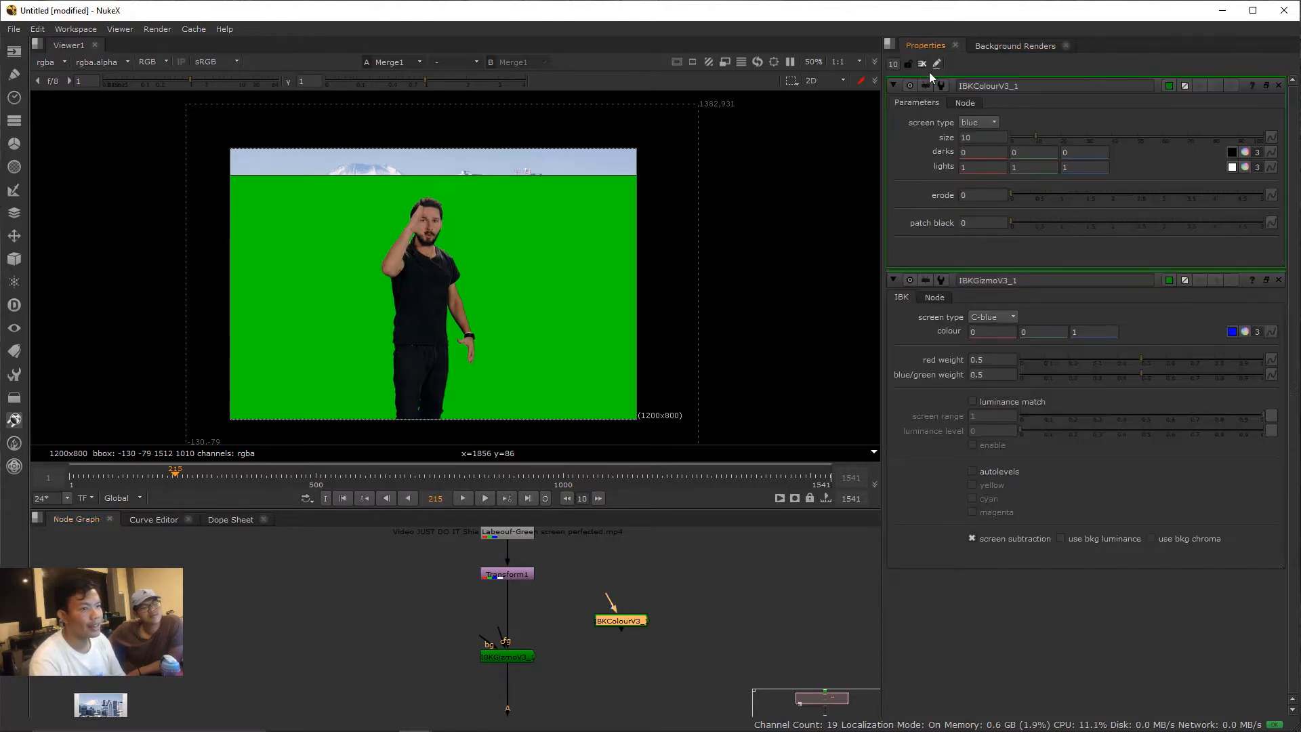
{"action": "left_click", "coordinate": [967, 103]}
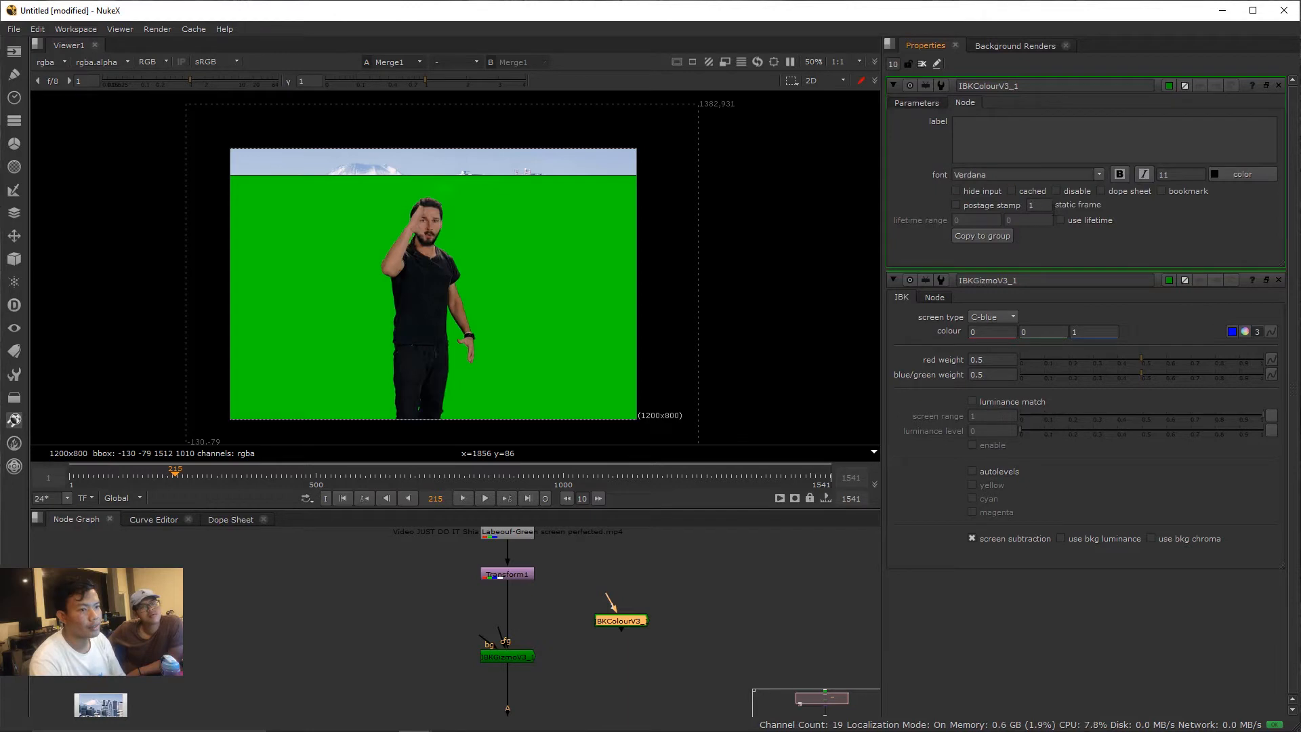
{"action": "left_click", "coordinate": [920, 106]}
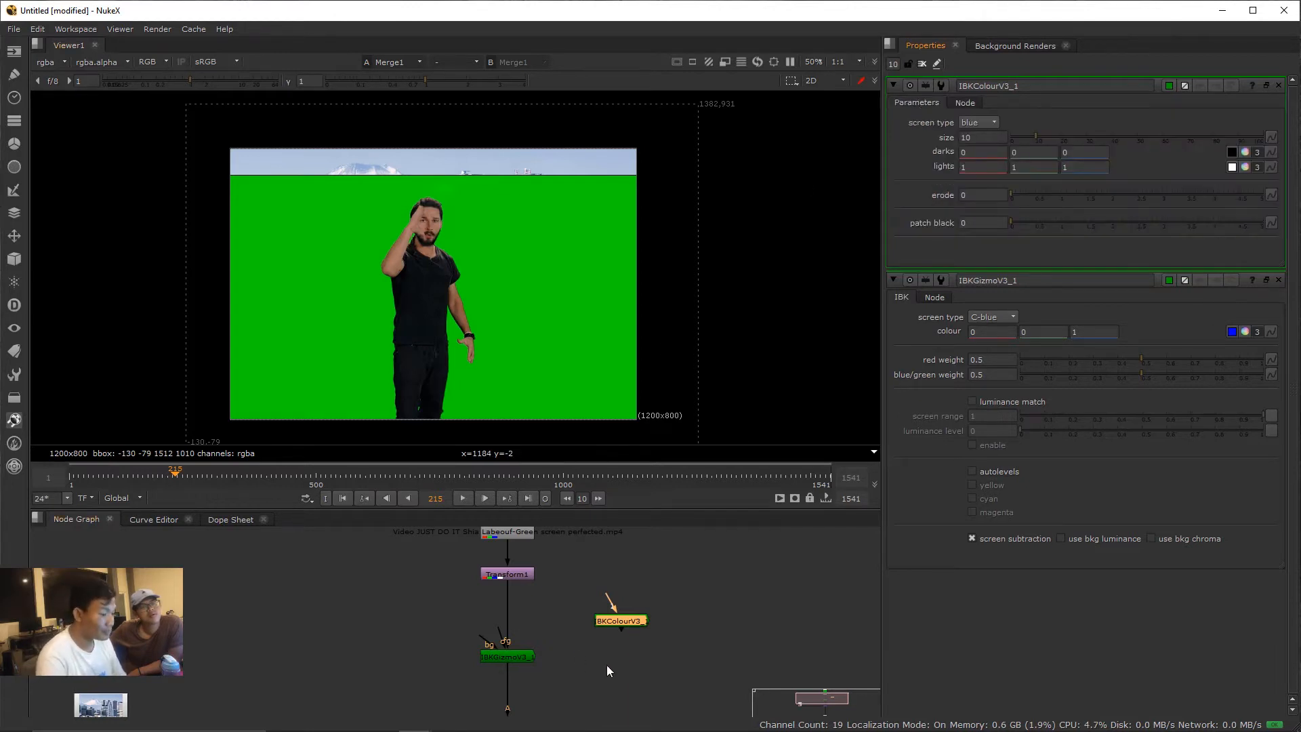
- Connect the IBKColour node's input to Transform1 and place the node level with Transform1
{"action": "left_click_drag", "start_coordinate": [576, 605], "coordinate": [480, 571]}
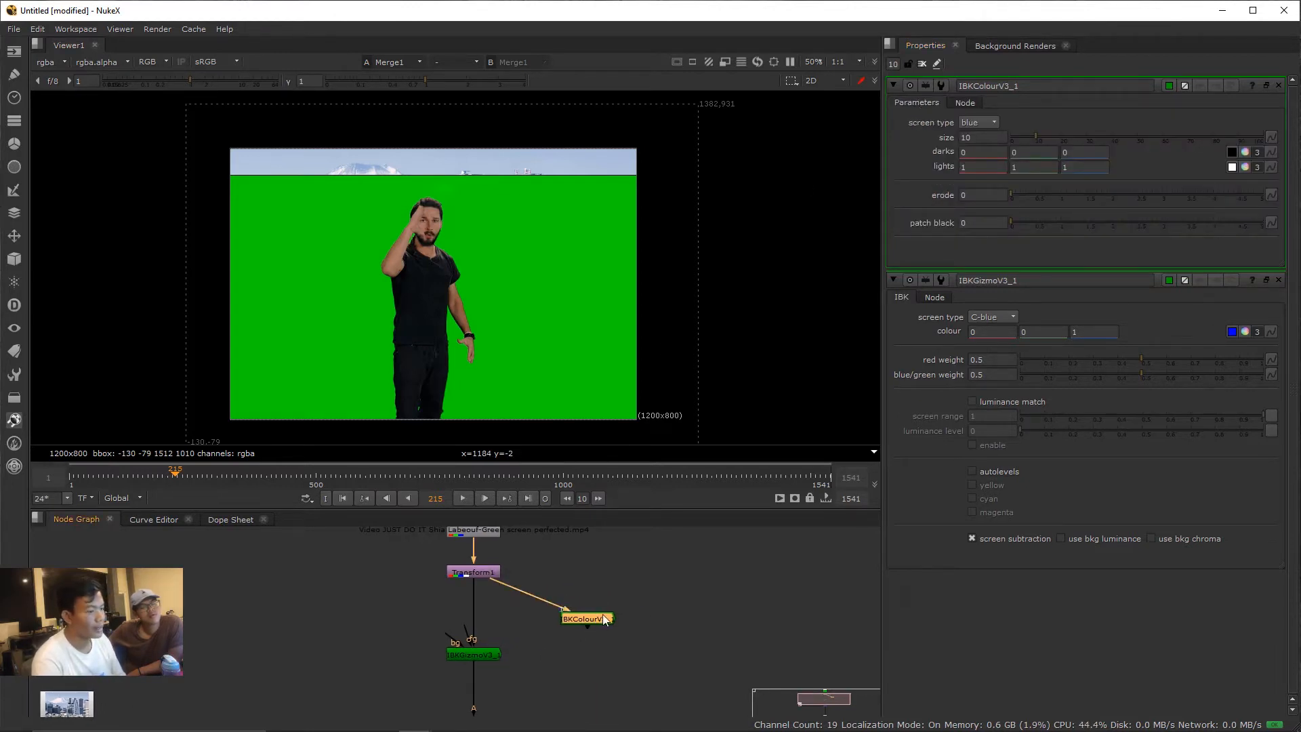
{"action": "left_click_drag", "start_coordinate": [604, 619], "coordinate": [605, 573]}
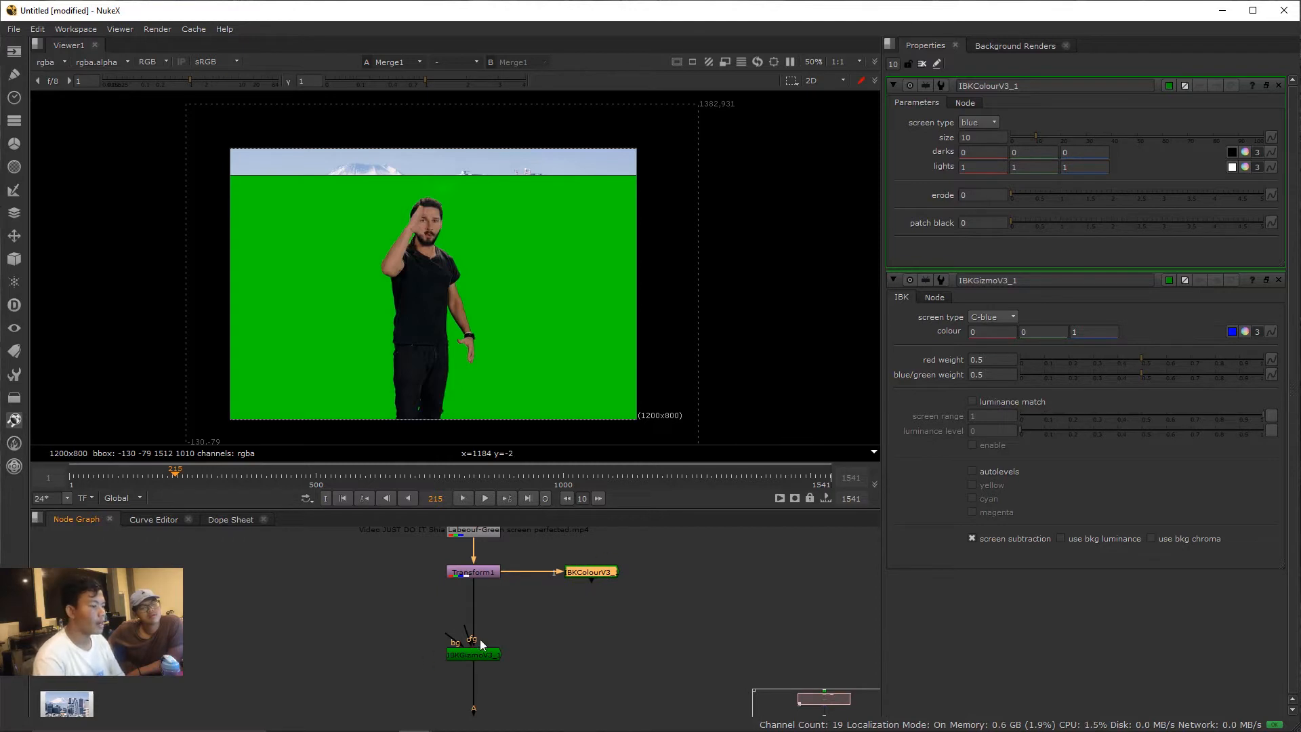
{"action": "left_click", "coordinate": [486, 656]}
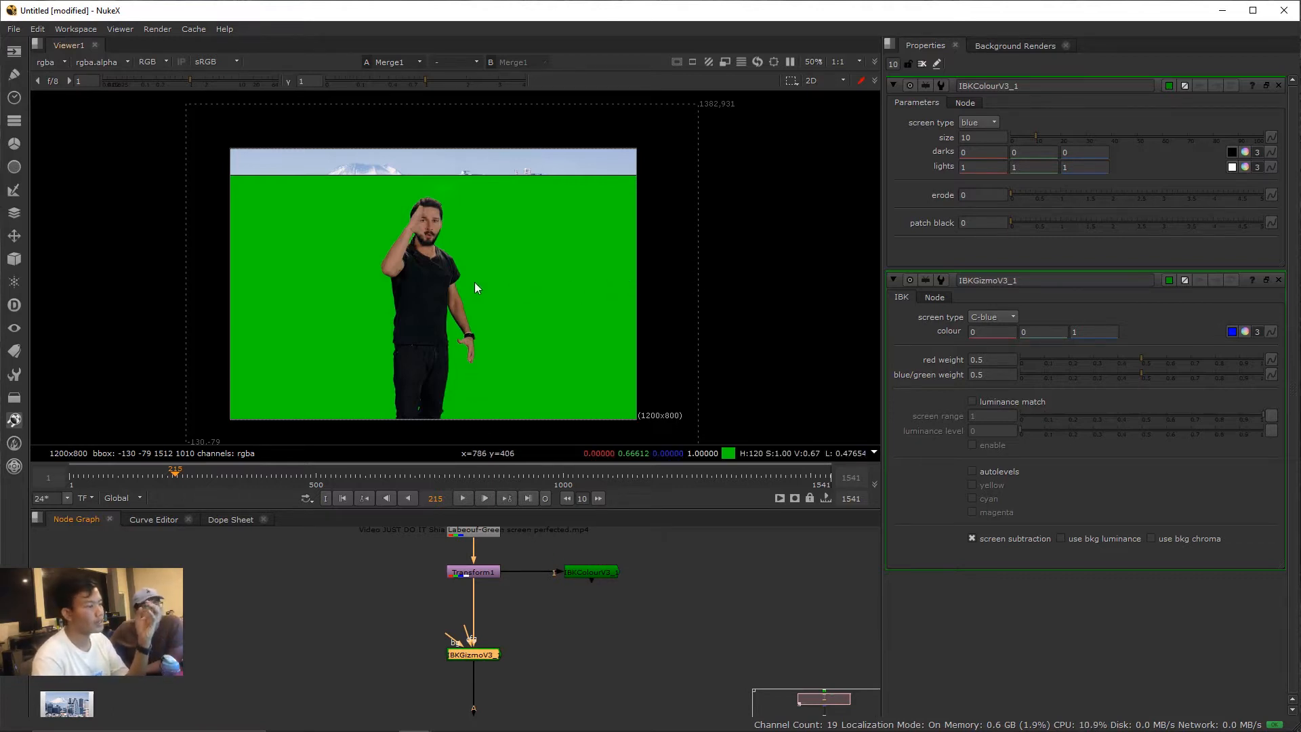
{"action": "left_click", "coordinate": [595, 572]}
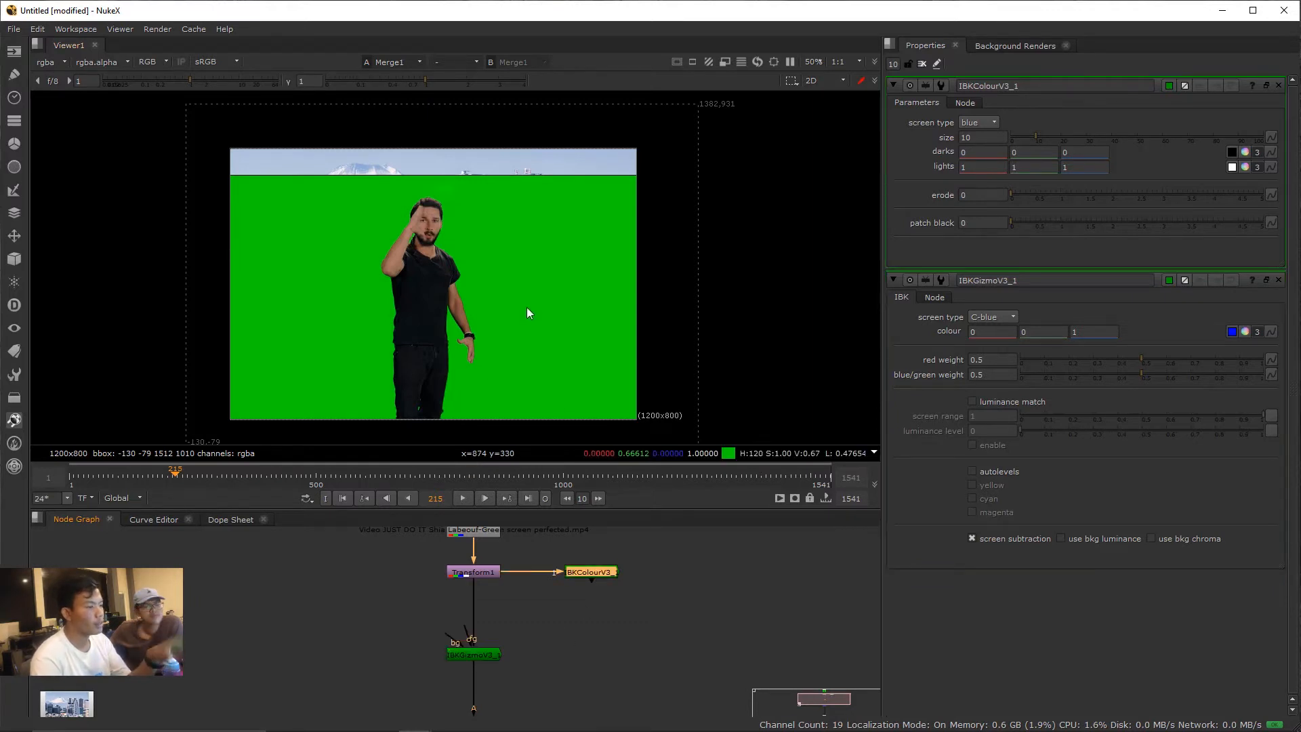
{"action": "left_click", "coordinate": [467, 655]}
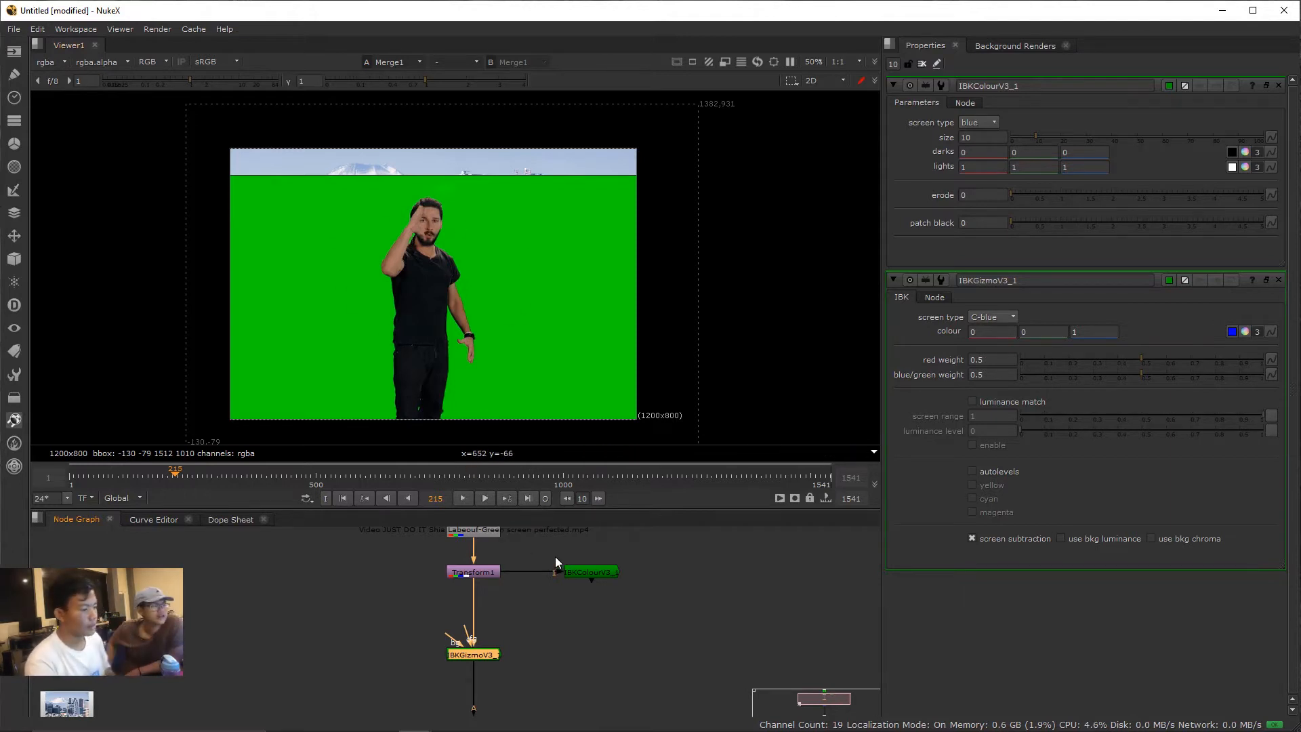
- Show the IBKColour output in the viewer and examine its alpha channel around the man
{"action": "left_click", "coordinate": [574, 575]}
{"action": "key", "text": "1"}
{"action": "key", "text": "a"}
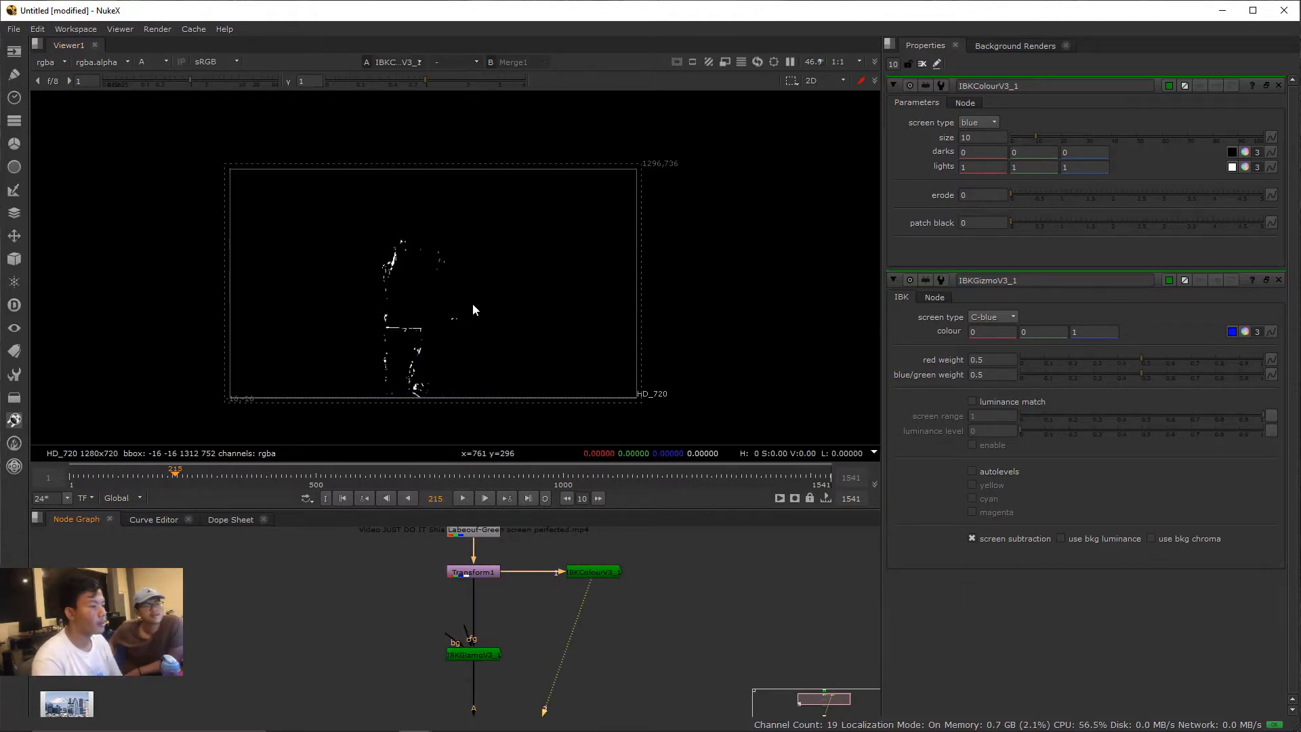
{"action": "scroll", "coordinate": [417, 312], "scroll_direction": "down", "scroll_amount": 2}
{"action": "scroll", "coordinate": [418, 314], "scroll_direction": "up", "scroll_amount": 3}
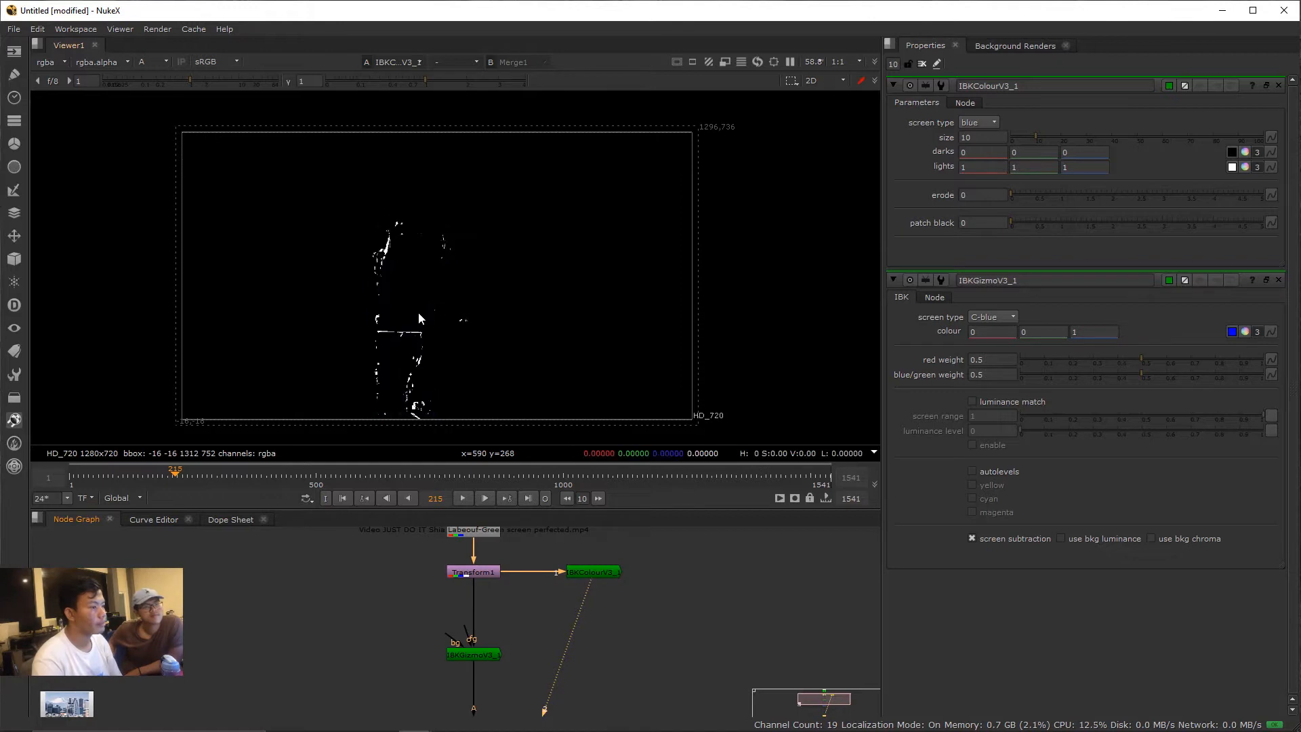
- Set the IBKColour screen type to green and switch the viewer back to full colour
{"action": "left_click", "coordinate": [993, 122]}
{"action": "left_click", "coordinate": [979, 110]}
{"action": "key", "text": "a"}
{"action": "scroll", "coordinate": [461, 282], "scroll_direction": "down", "scroll_amount": 2}
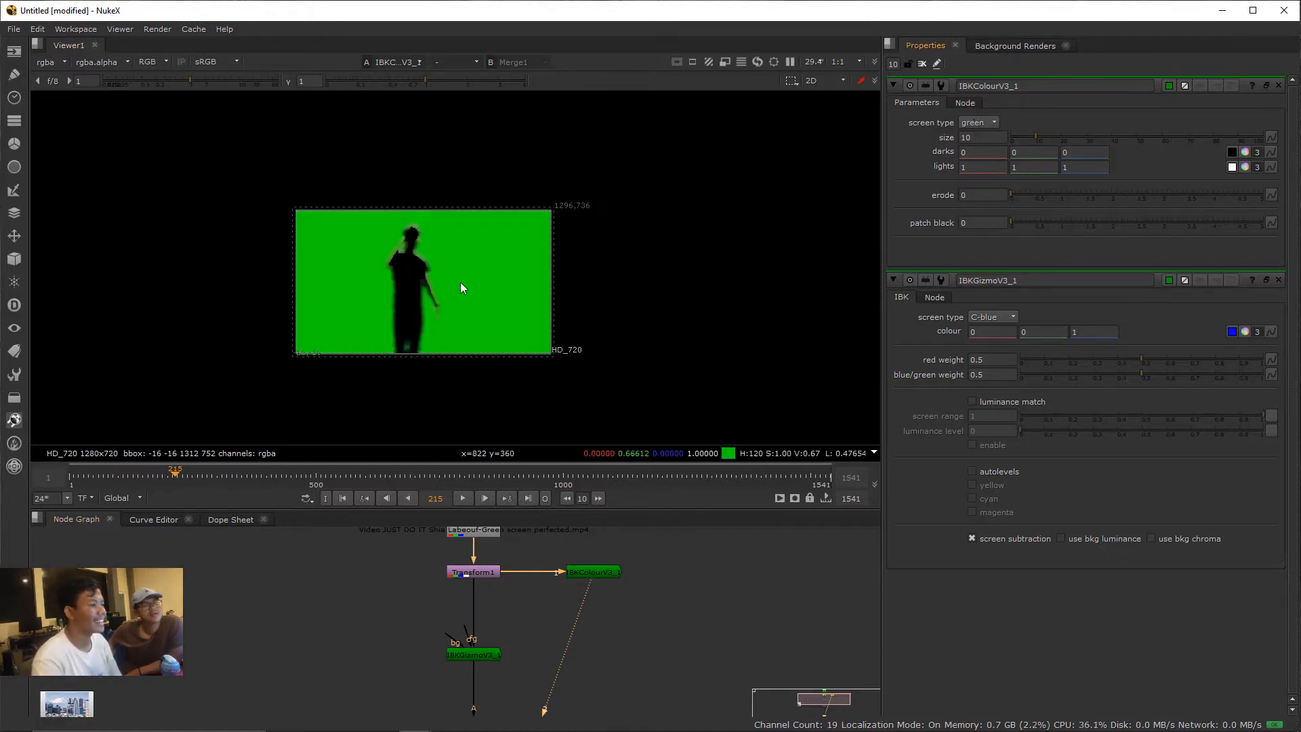
- Compare the alpha channel of the green-screen IBKColour output with its colour image
{"action": "scroll", "coordinate": [364, 230], "scroll_direction": "up", "scroll_amount": 3}
{"action": "key", "text": "a"}
{"action": "key", "text": "a"}
{"action": "key", "text": "a"}
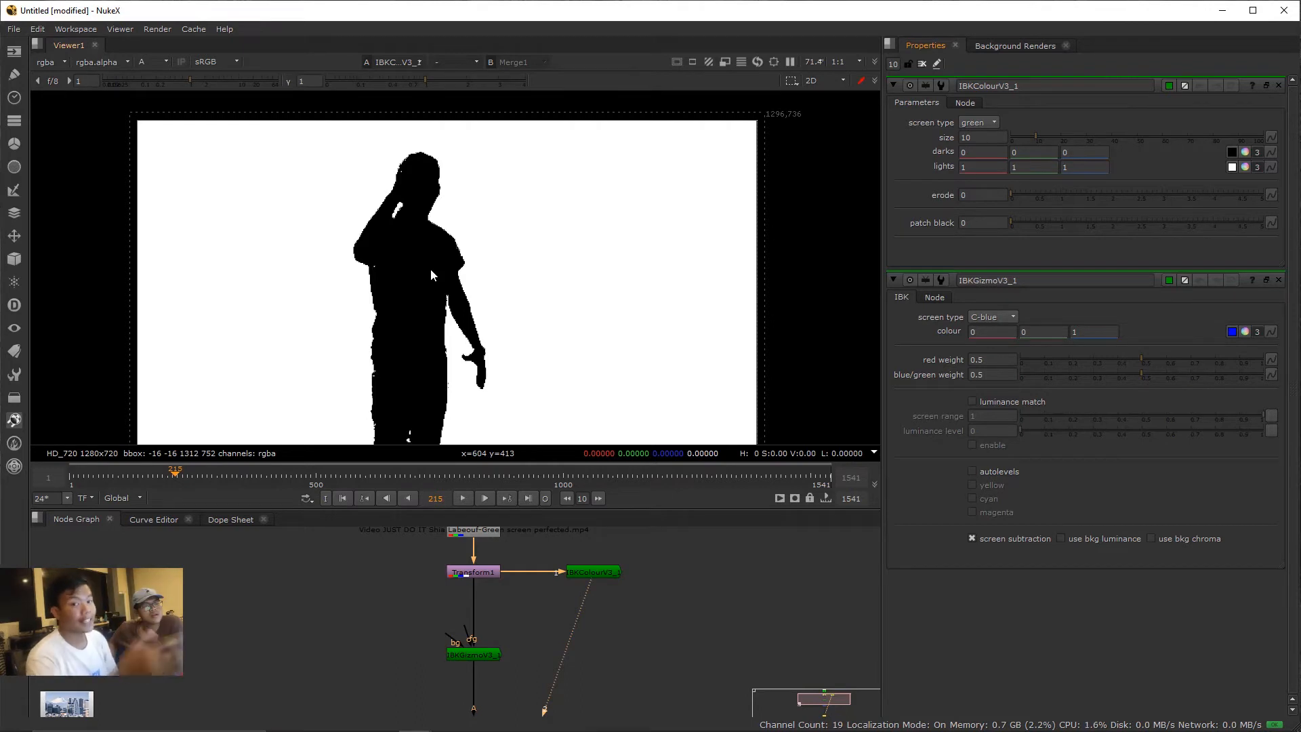
- Return the viewer to full colour and set the IBKColour size to 63.5
{"action": "key", "text": "a"}
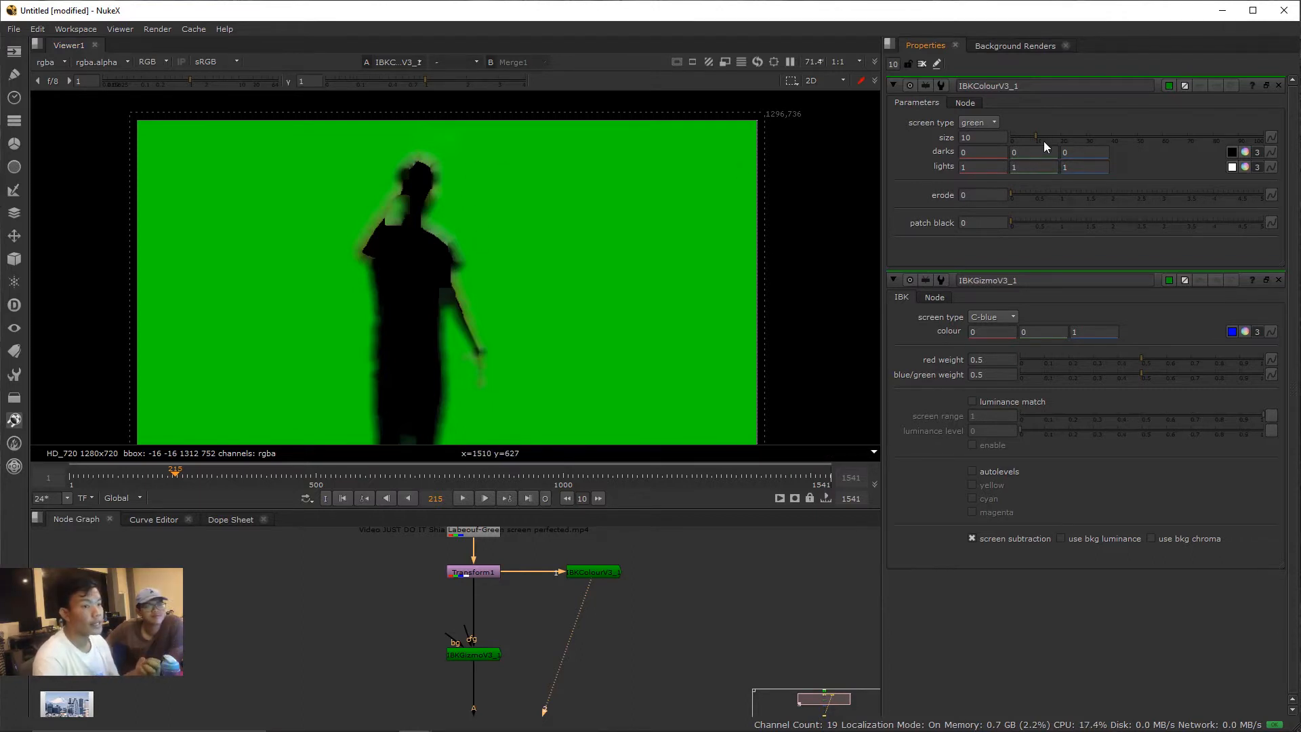
{"action": "left_click_drag", "start_coordinate": [1043, 141], "coordinate": [1170, 142]}
{"action": "scroll", "coordinate": [547, 279], "scroll_direction": "down", "scroll_amount": 3}
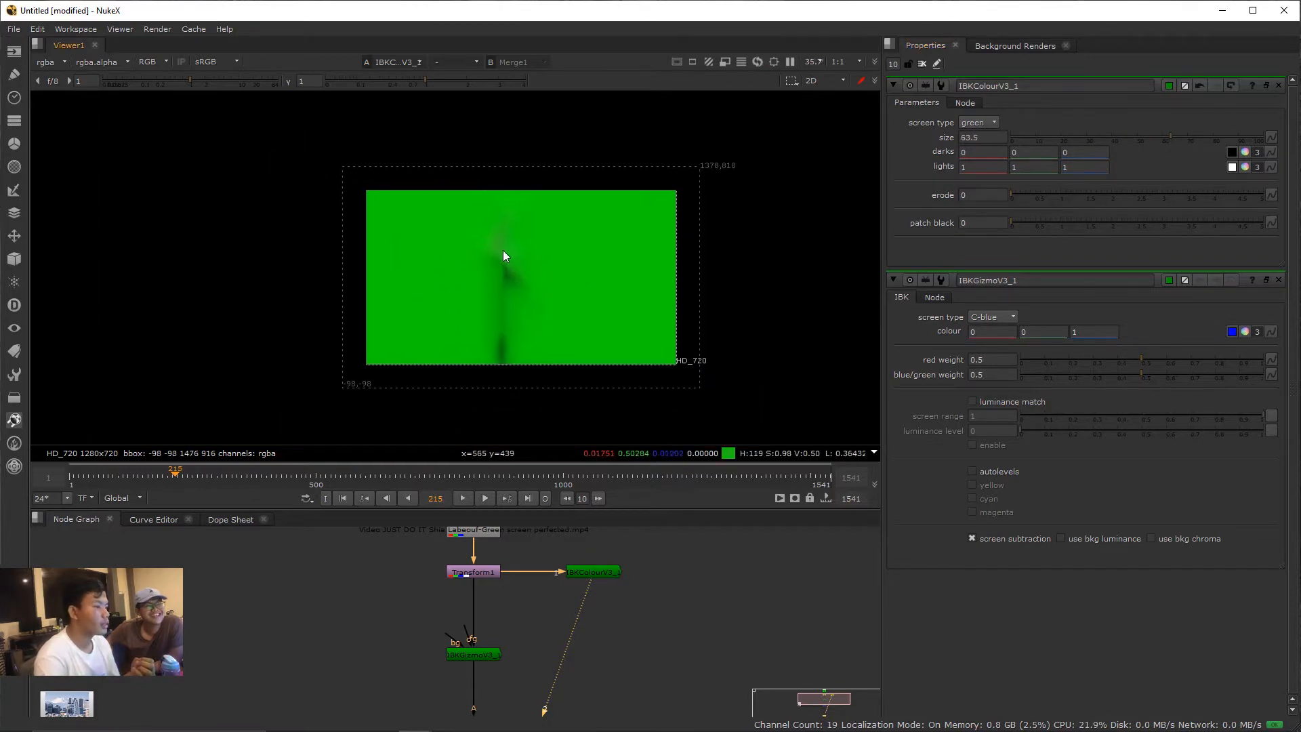
- Set the IBKColour size to 70.5 and show the IBKGizmo output in the viewer
{"action": "scroll", "coordinate": [502, 256], "scroll_direction": "up", "scroll_amount": 1}
{"action": "left_click_drag", "start_coordinate": [1166, 141], "coordinate": [1189, 139]}
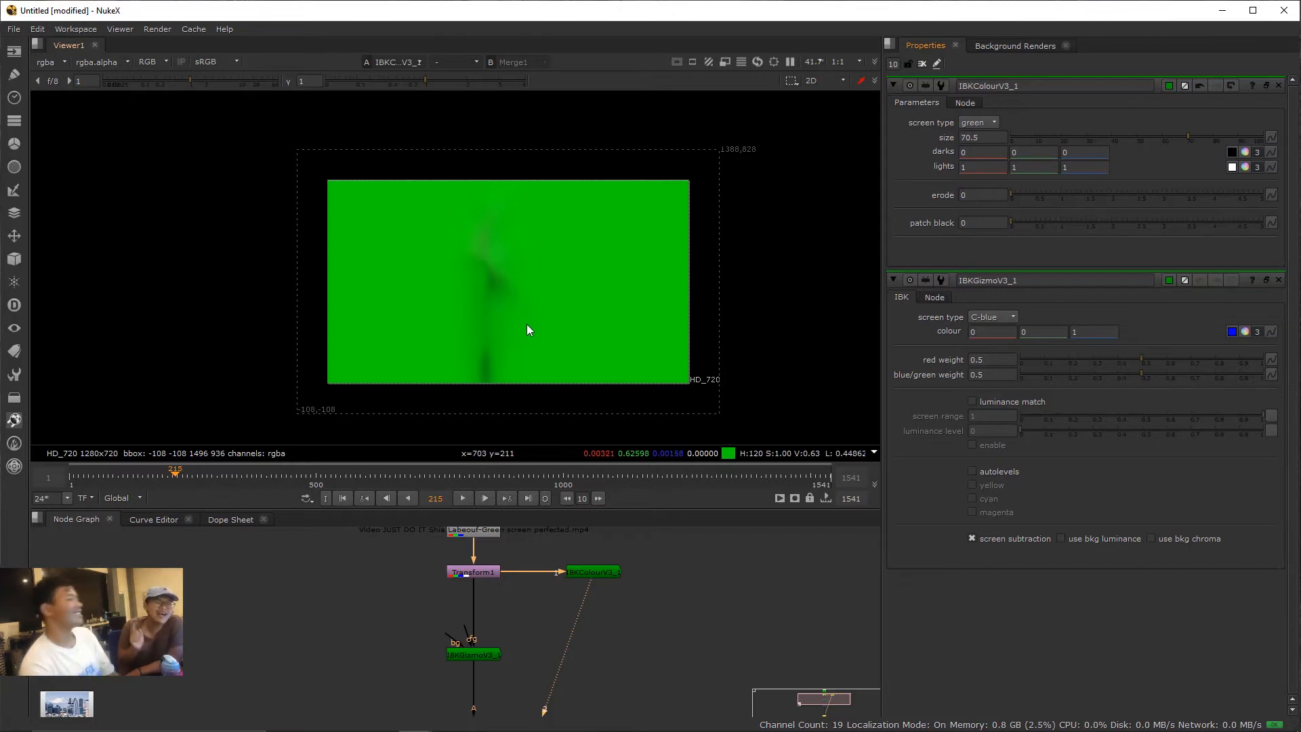
{"action": "key", "text": "f"}
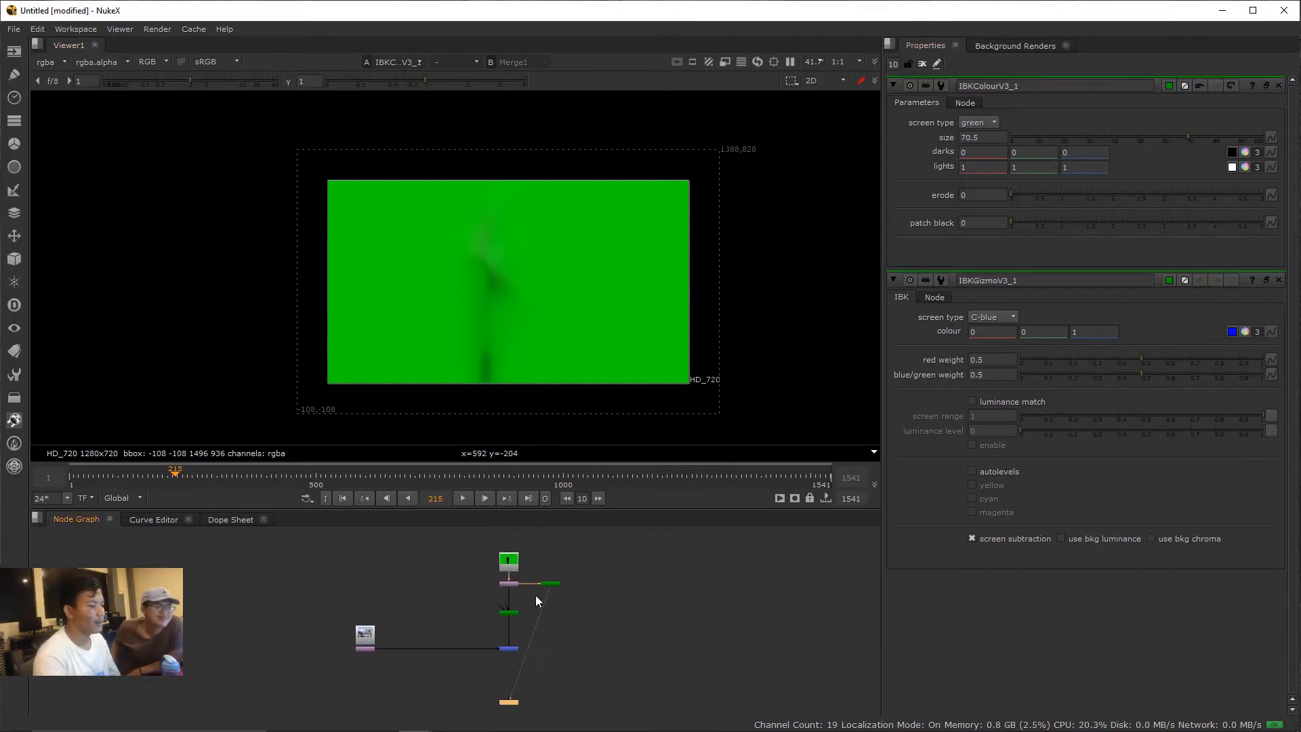
{"action": "scroll", "coordinate": [492, 621], "scroll_direction": "up", "scroll_amount": 5}
{"action": "left_click", "coordinate": [490, 619]}
{"action": "key", "text": "1"}
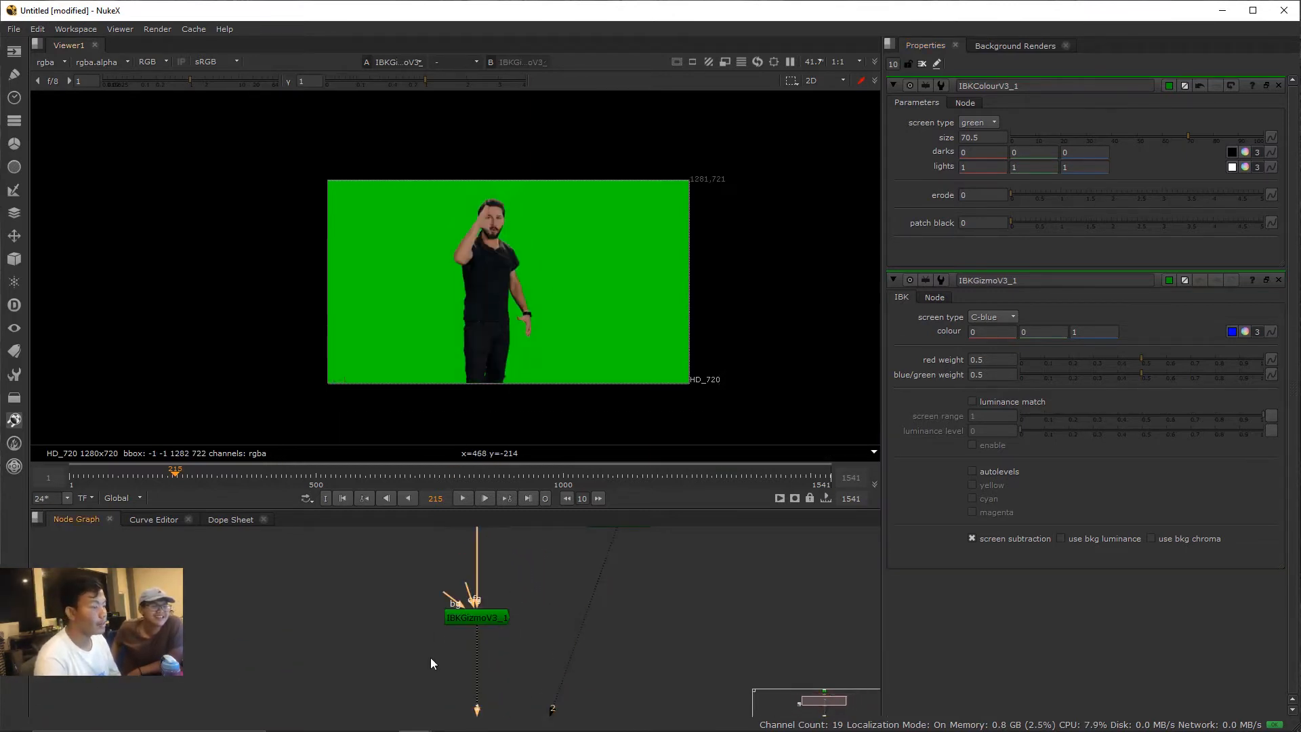
- Show the Merge output in the viewer and connect the IBKGizmo's c input to the IBKColour node
{"action": "scroll", "coordinate": [474, 569], "scroll_direction": "down", "scroll_amount": 5}
{"action": "left_click", "coordinate": [483, 608]}
{"action": "key", "text": "1"}
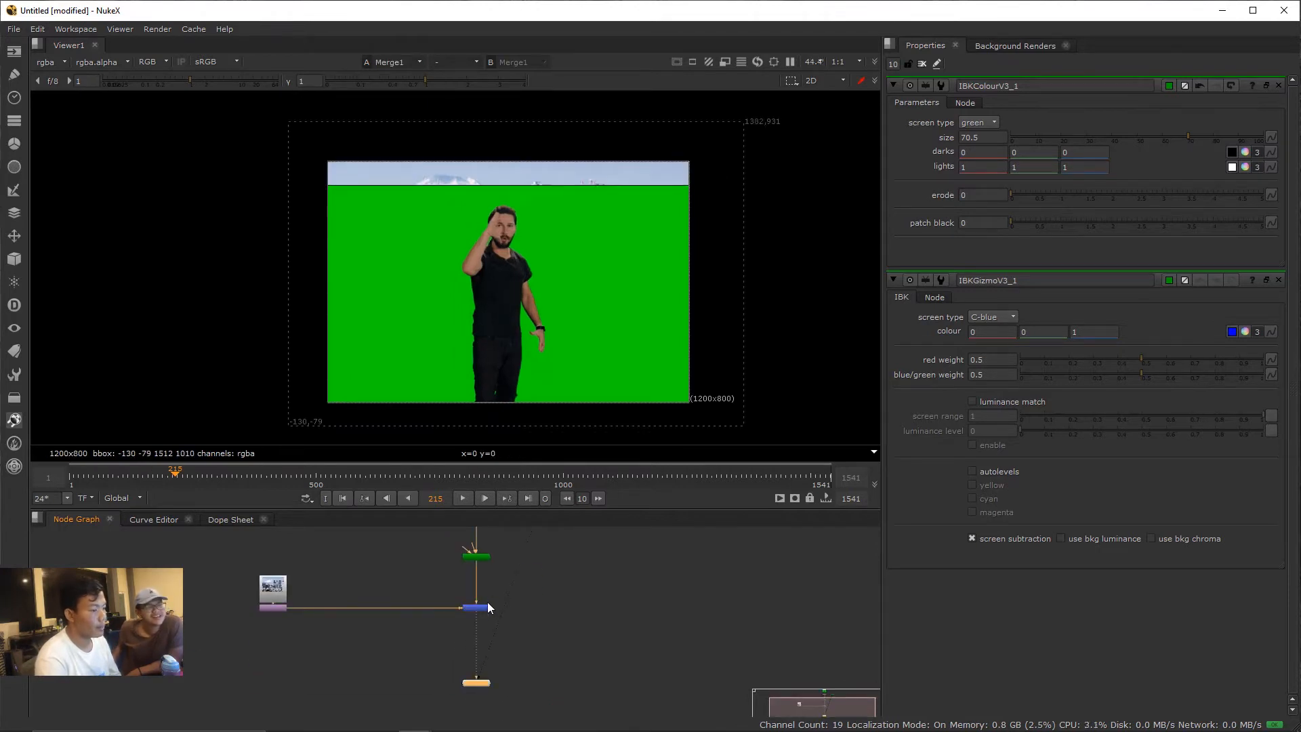
{"action": "scroll", "coordinate": [487, 607], "scroll_direction": "up", "scroll_amount": 3}
{"action": "left_click_drag", "start_coordinate": [443, 569], "coordinate": [516, 578]}
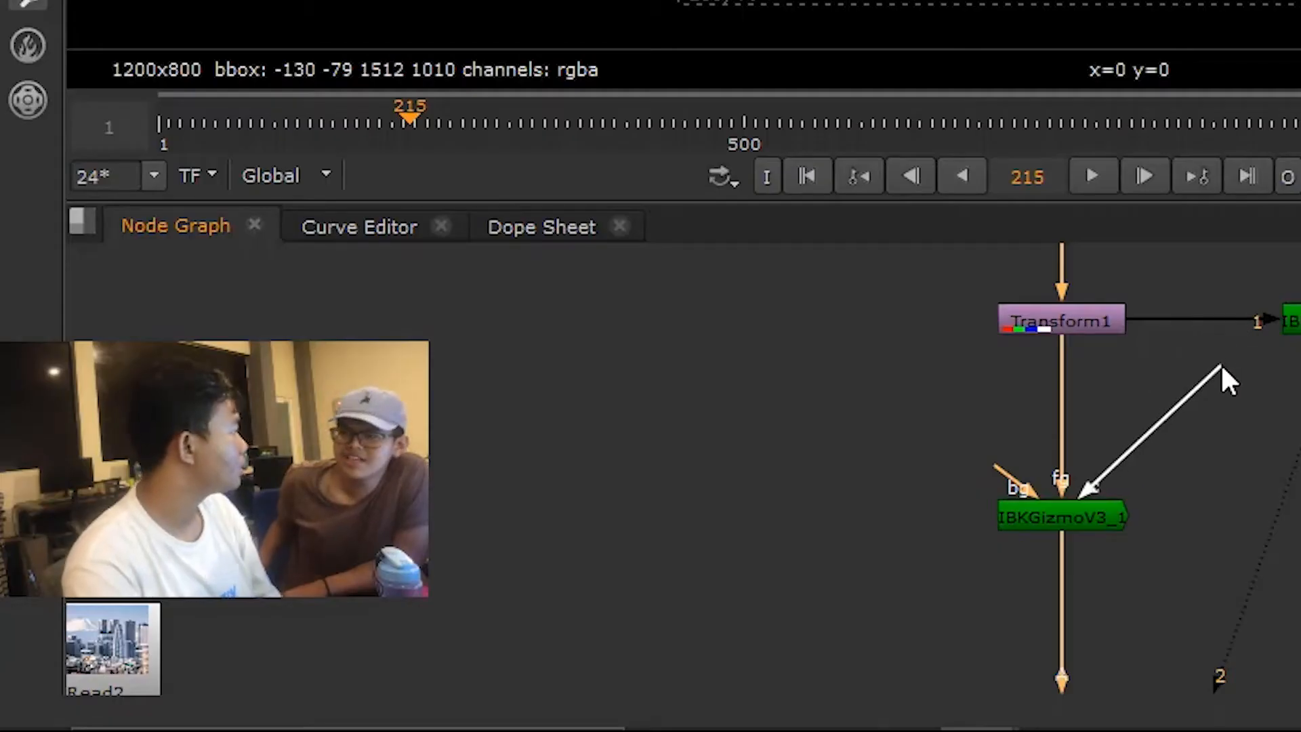
{"action": "left_click_drag", "start_coordinate": [1221, 366], "coordinate": [1221, 365]}
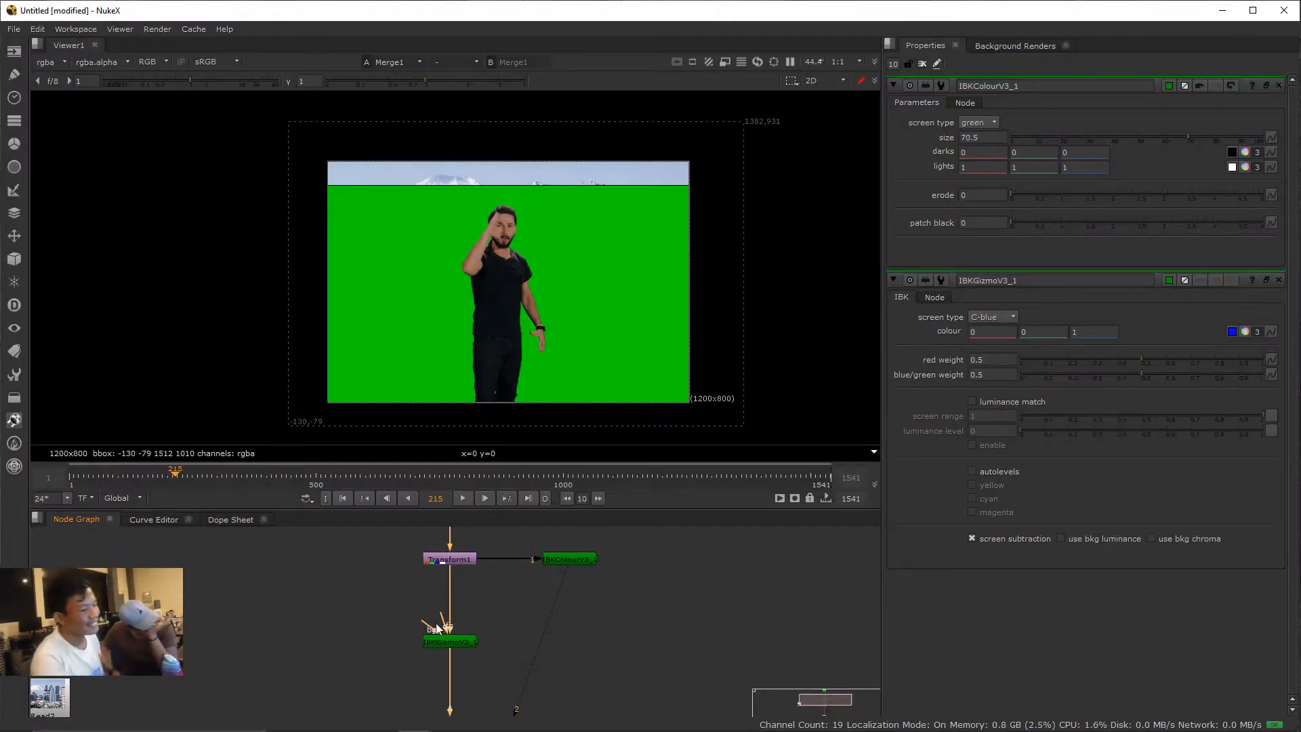
{"action": "left_click_drag", "start_coordinate": [446, 624], "coordinate": [578, 551]}
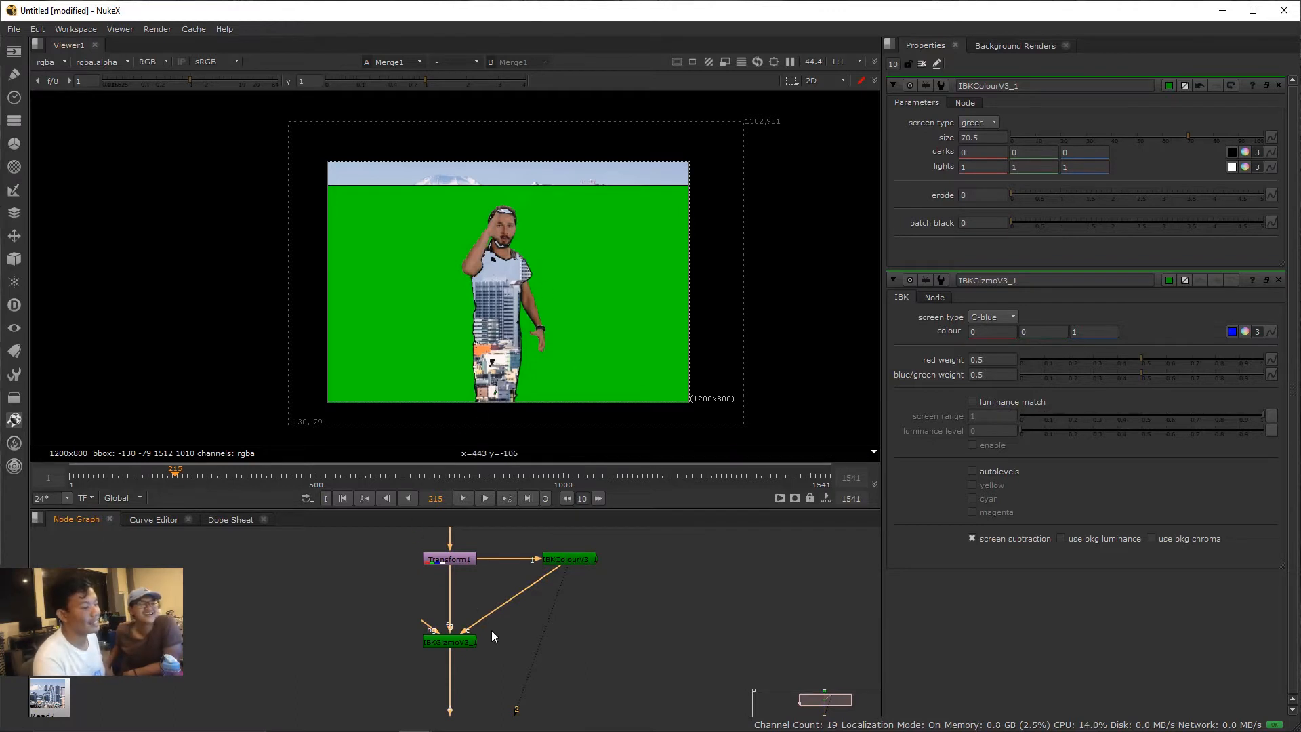
- Open the IBKGizmo properties and set its colour to 0, 1, 0
{"action": "scroll", "coordinate": [474, 627], "scroll_direction": "up", "scroll_amount": 3}
{"action": "left_click", "coordinate": [444, 620]}
{"action": "double_click", "coordinate": [445, 620]}
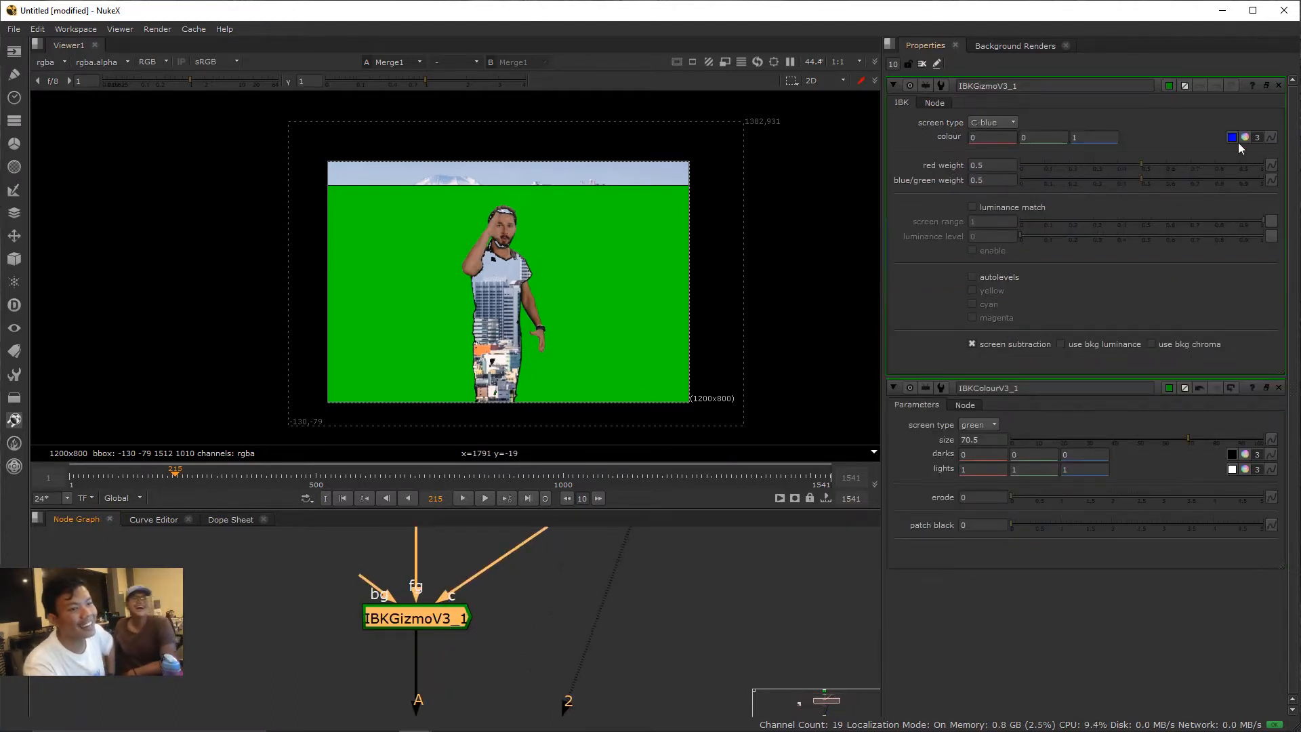
{"action": "left_click", "coordinate": [1034, 136]}
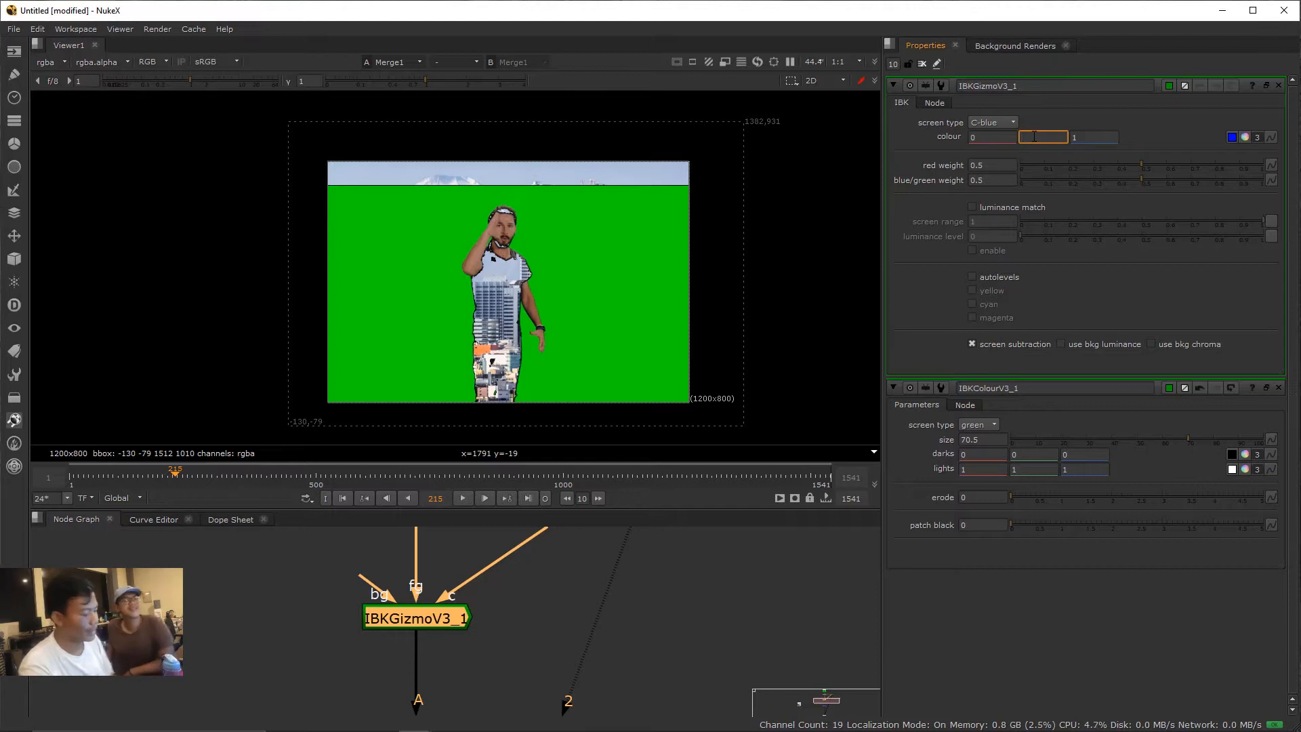
{"action": "type", "text": "1"}
{"action": "left_click", "coordinate": [1079, 140]}
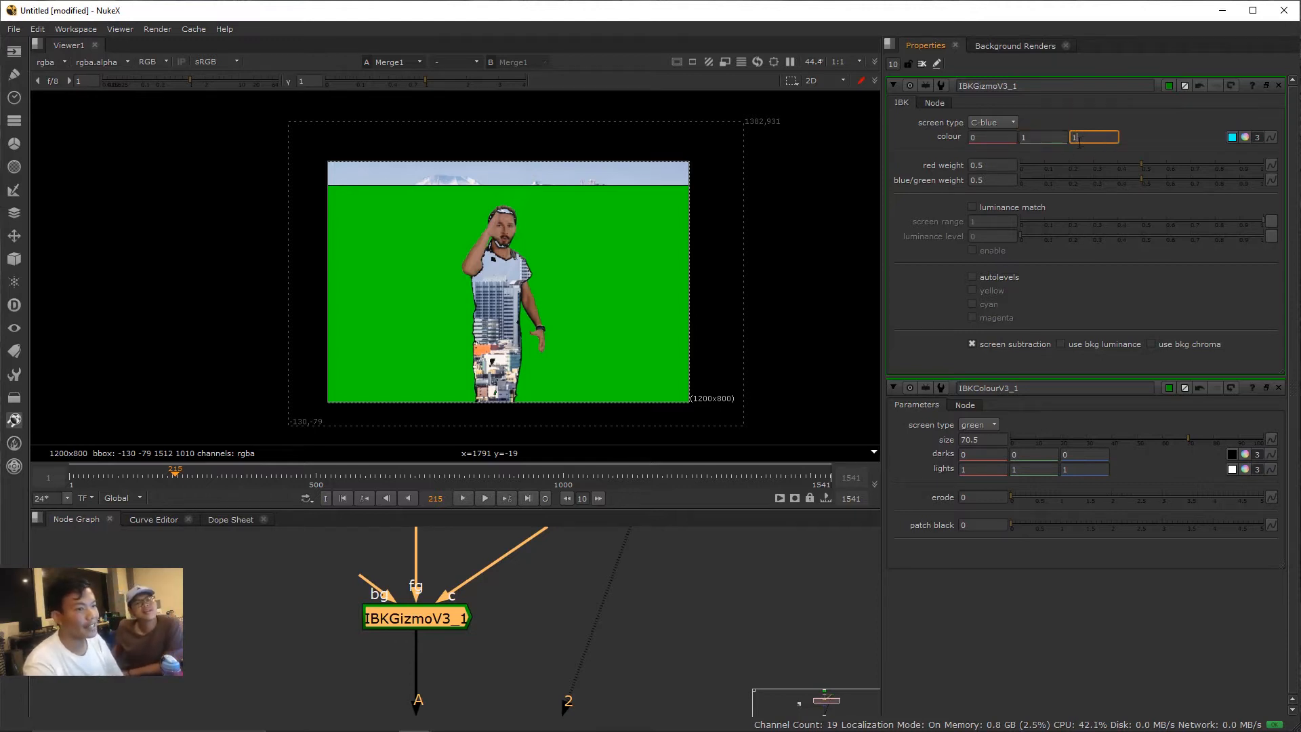
{"action": "type", "text": "0"}
{"action": "key", "text": "Return"}
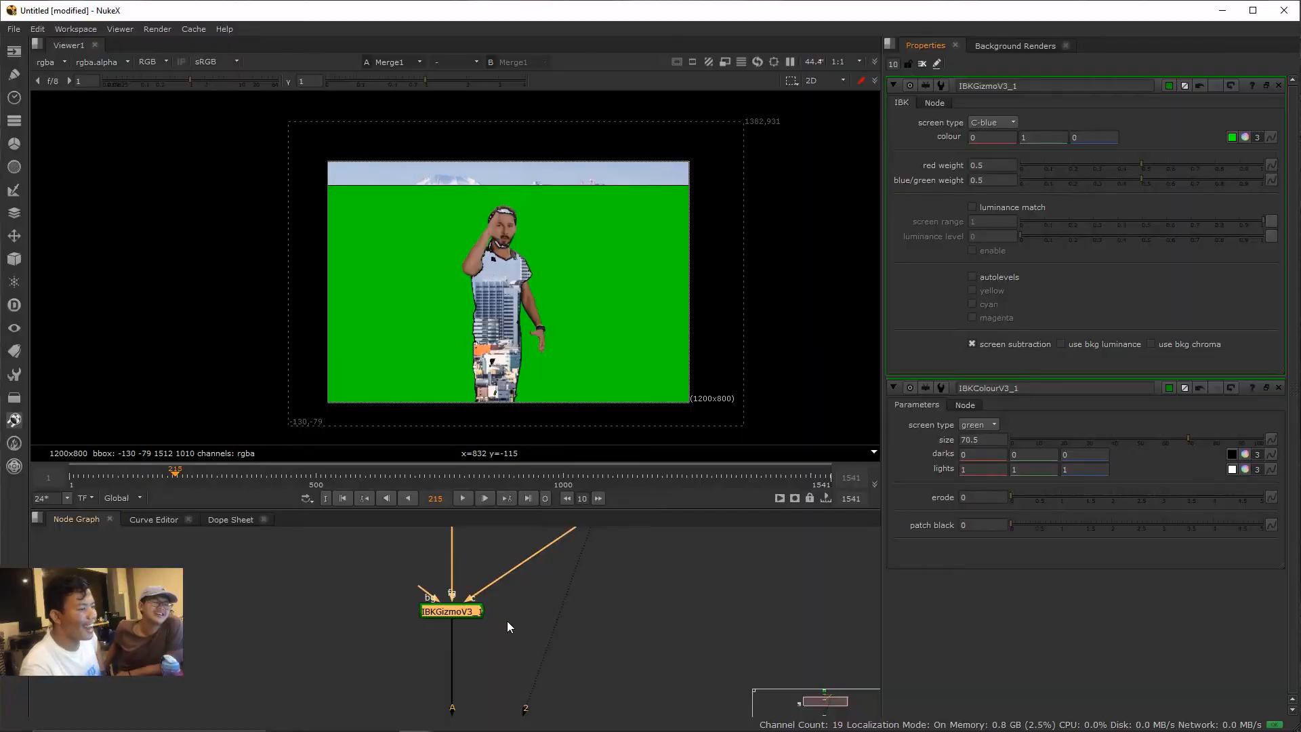
- View the IBKGizmo output on its own and check its alpha channel
{"action": "left_click_drag", "start_coordinate": [1129, 482], "coordinate": [1156, 598]}
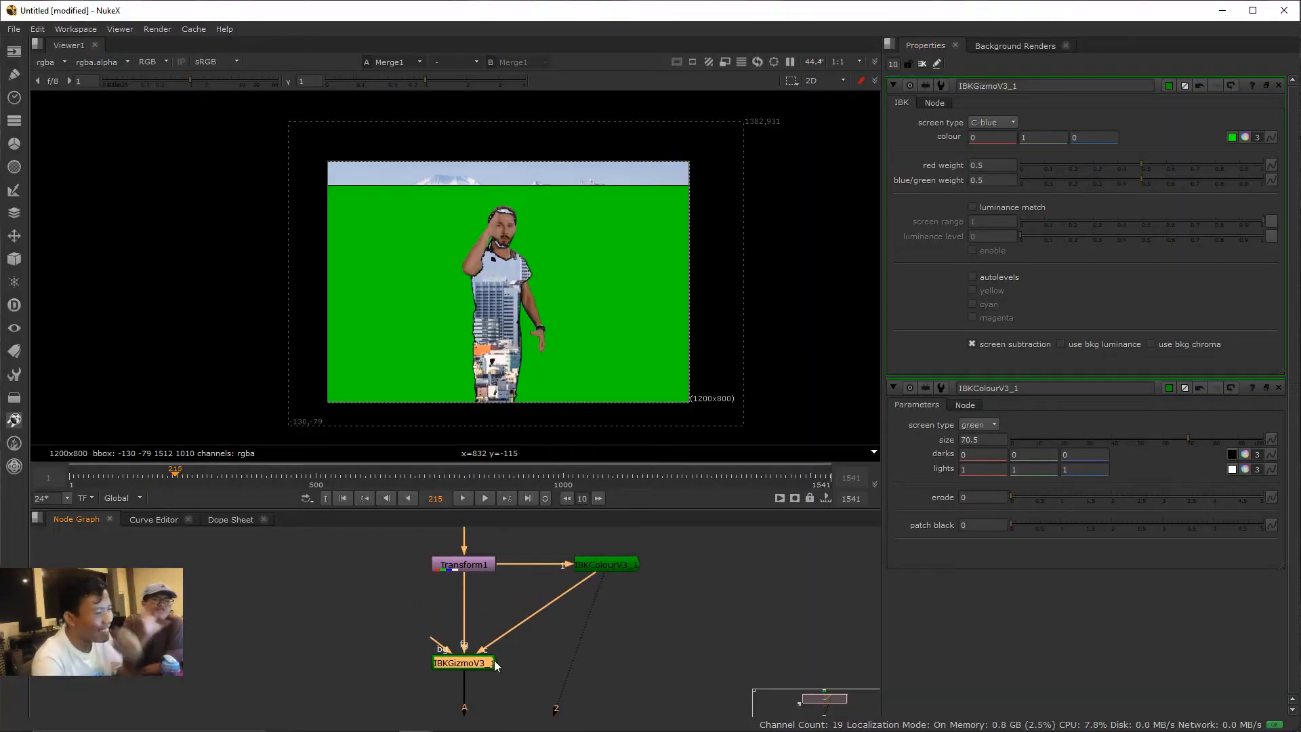
{"action": "key", "text": "2"}
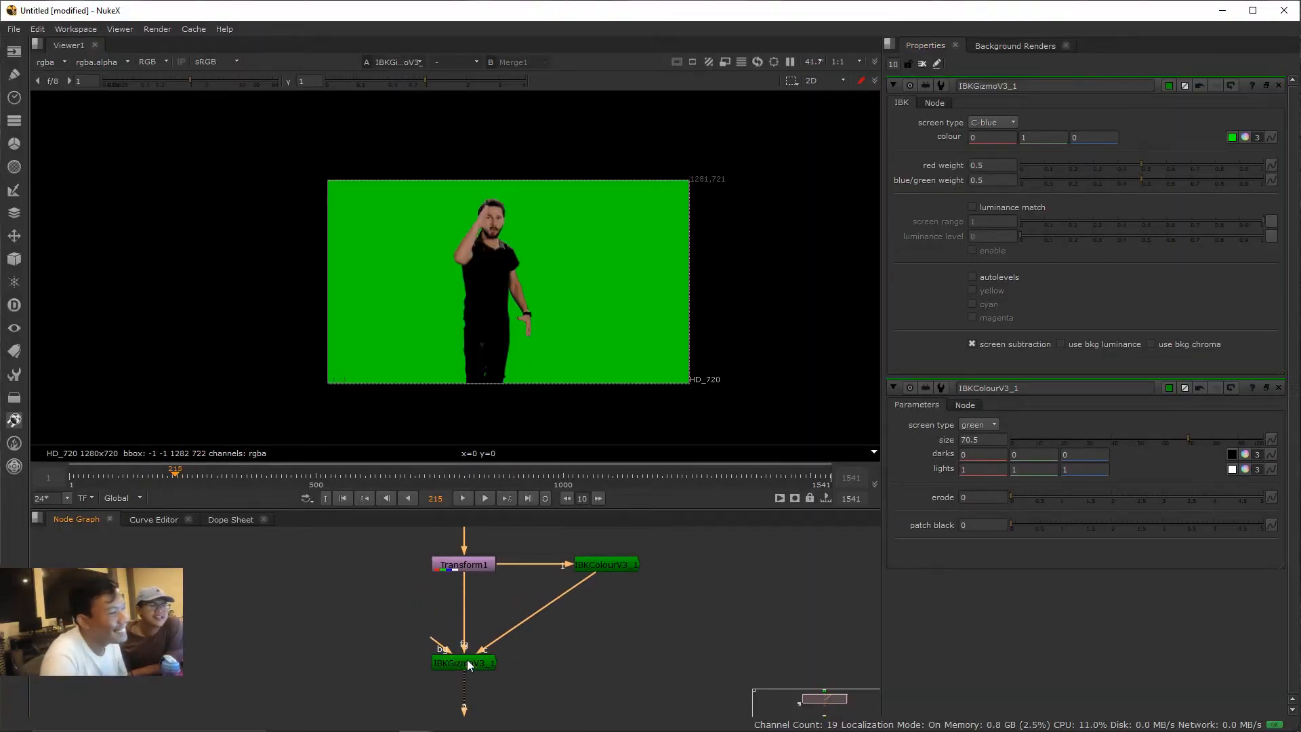
{"action": "key", "text": "a"}
{"action": "key", "text": "a"}
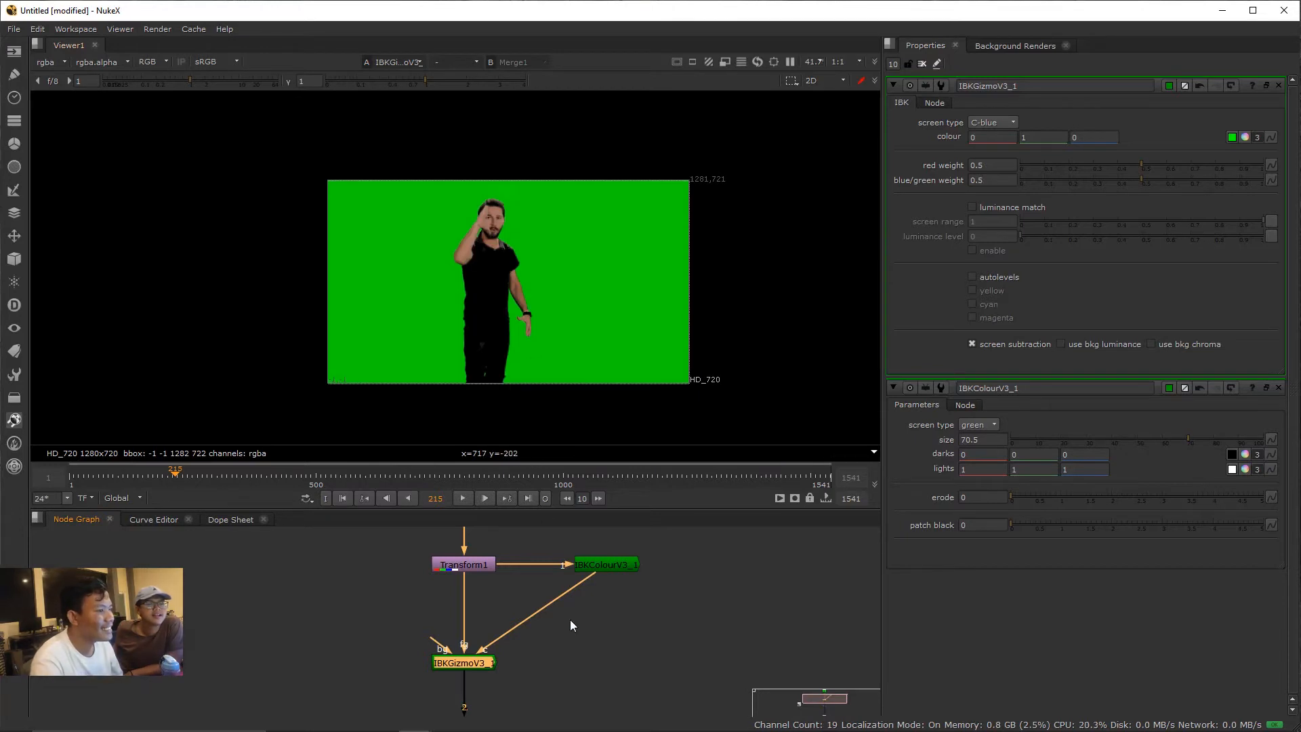
- Show the Merge output in the viewer and set the IBKGizmo screen type to C-green
{"action": "left_click", "coordinate": [571, 618]}
{"action": "key", "text": "1"}
{"action": "scroll", "coordinate": [571, 616], "scroll_direction": "down", "scroll_amount": 3}
{"action": "left_click_drag", "start_coordinate": [570, 617], "coordinate": [571, 559]}
{"action": "scroll", "coordinate": [531, 562], "scroll_direction": "up", "scroll_amount": 4}
{"action": "left_click", "coordinate": [493, 612]}
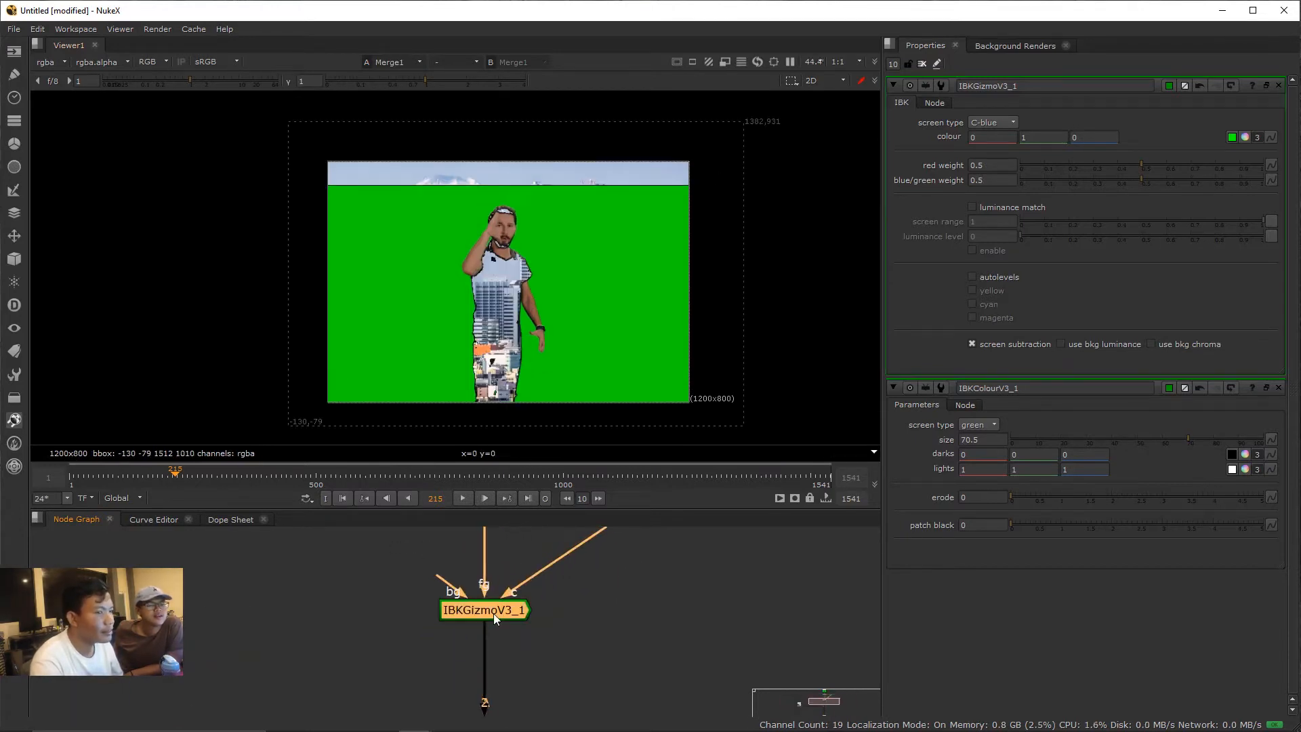
{"action": "left_click", "coordinate": [1012, 125]}
{"action": "left_click", "coordinate": [1000, 137]}
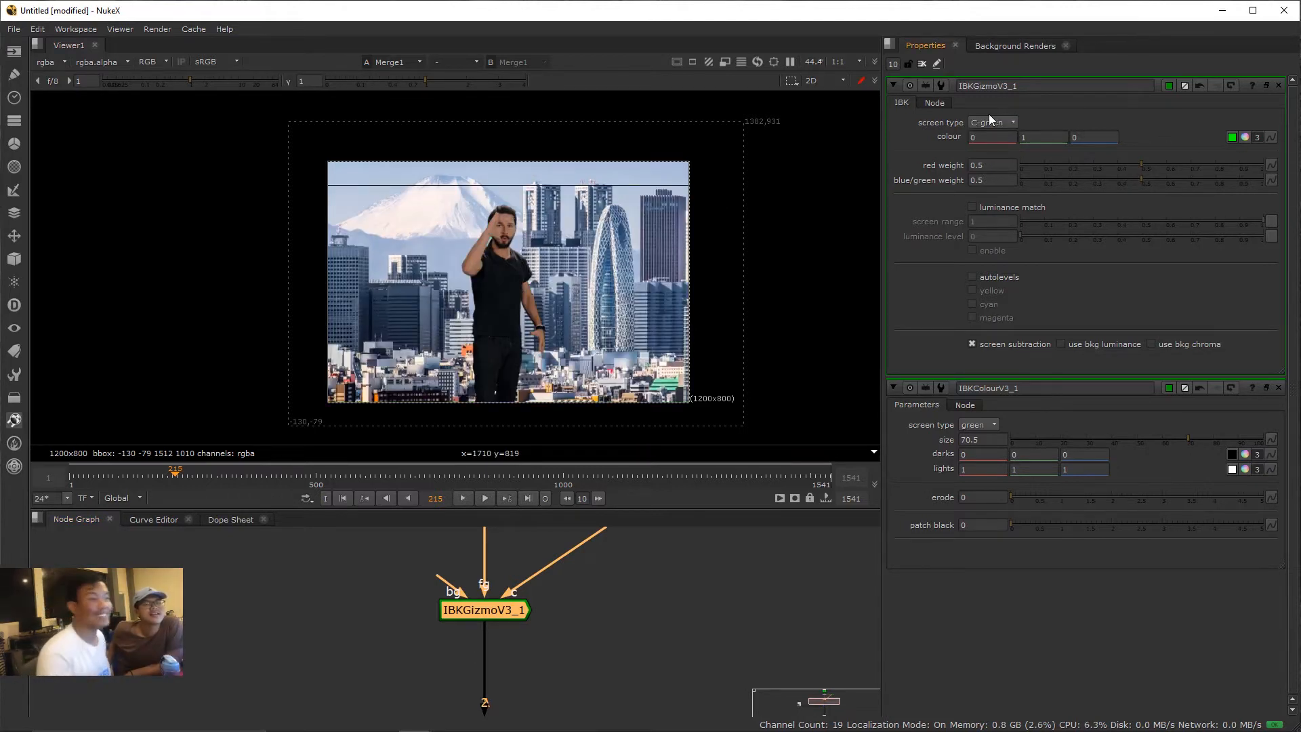
- Examine the keyed edges around the man's head, raised hand and lowered forearm in the composite
{"action": "scroll", "coordinate": [484, 216], "scroll_direction": "up", "scroll_amount": 5}
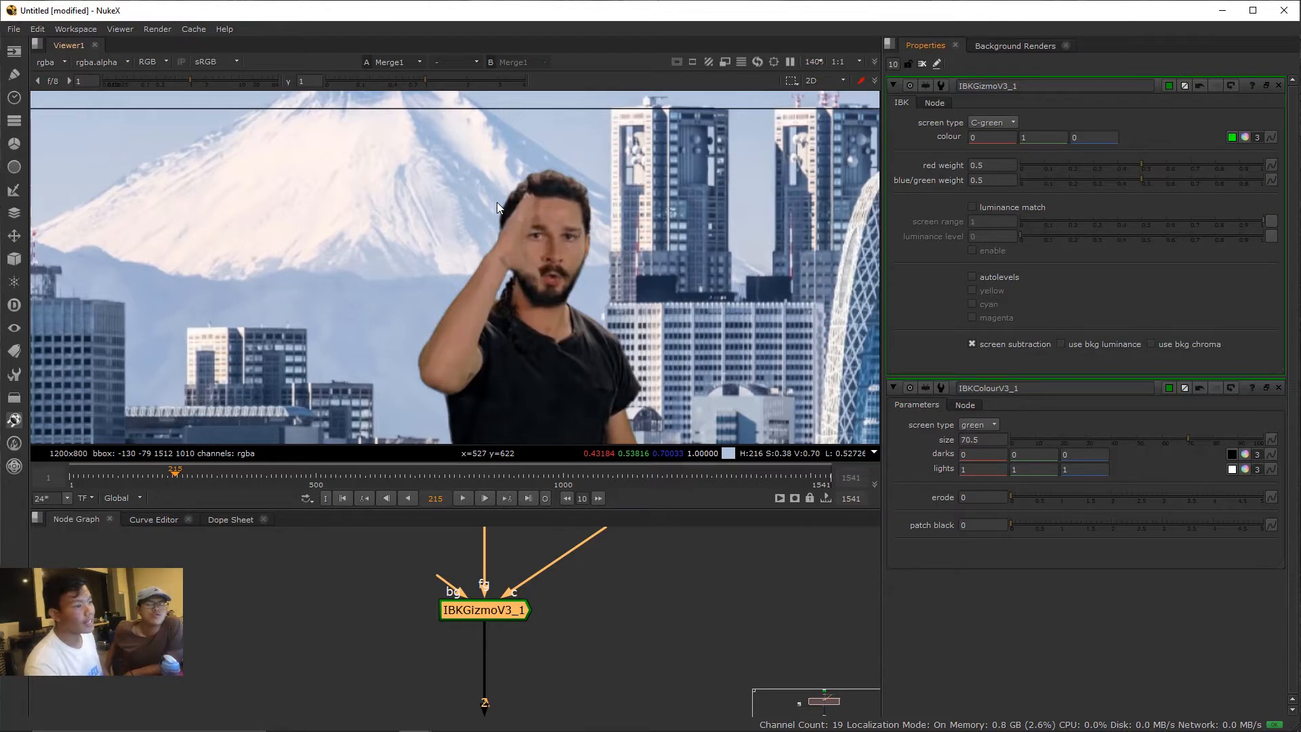
{"action": "scroll", "coordinate": [619, 201], "scroll_direction": "down", "scroll_amount": 3}
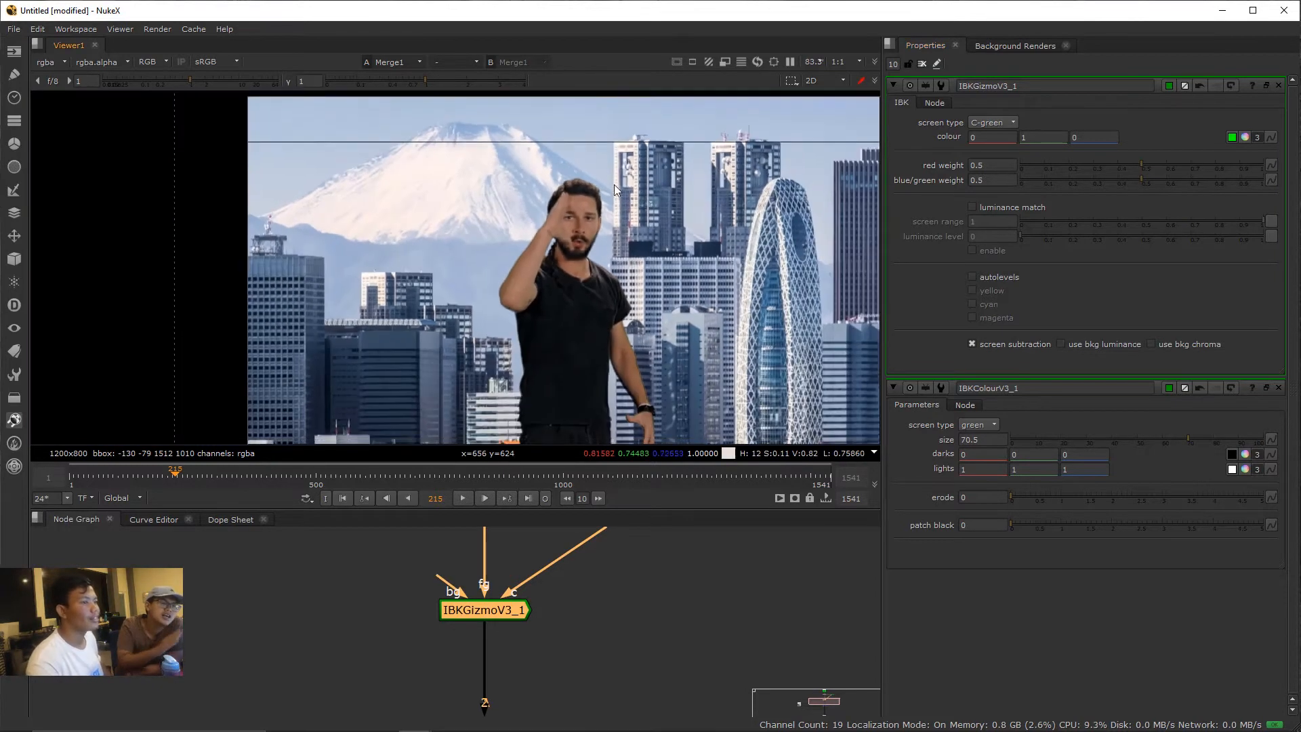
{"action": "scroll", "coordinate": [520, 170], "scroll_direction": "up", "scroll_amount": 5}
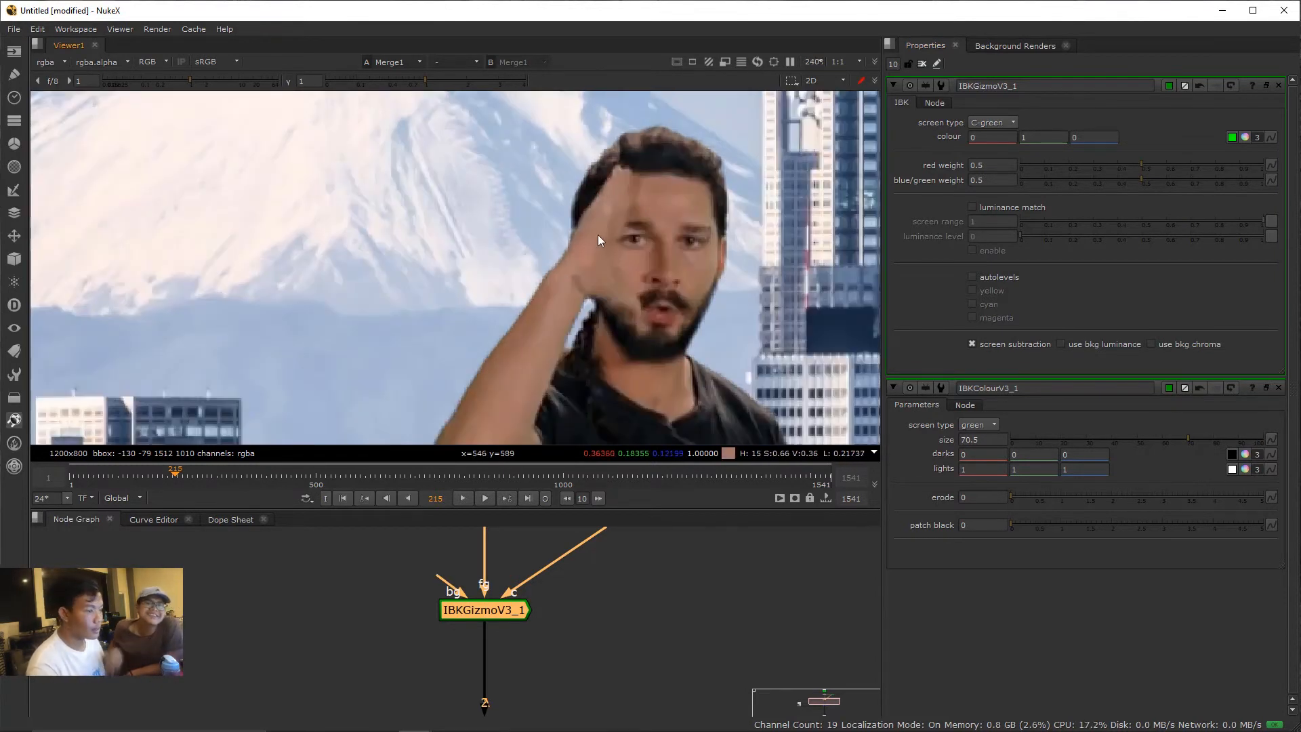
{"action": "scroll", "coordinate": [617, 235], "scroll_direction": "down", "scroll_amount": 3}
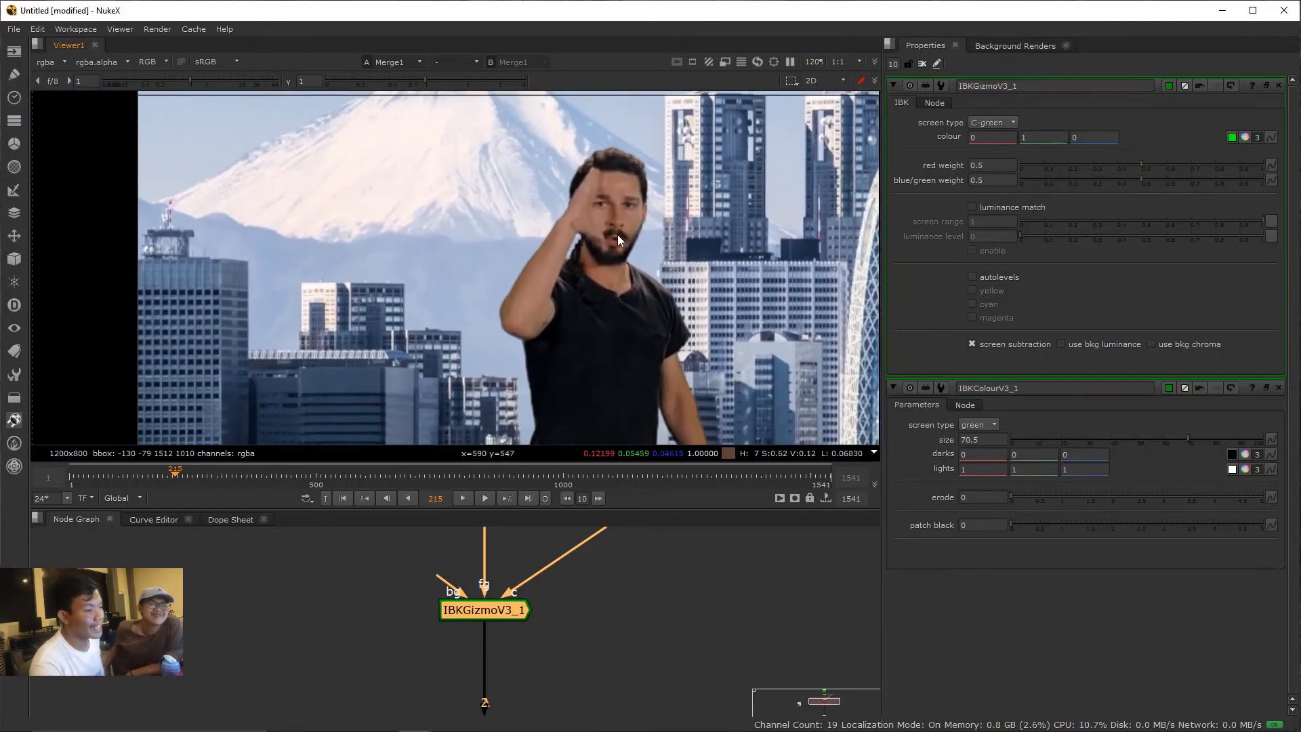
{"action": "scroll", "coordinate": [653, 288], "scroll_direction": "down", "scroll_amount": 2}
{"action": "scroll", "coordinate": [640, 311], "scroll_direction": "up", "scroll_amount": 5}
{"action": "scroll", "coordinate": [617, 272], "scroll_direction": "up", "scroll_amount": 2}
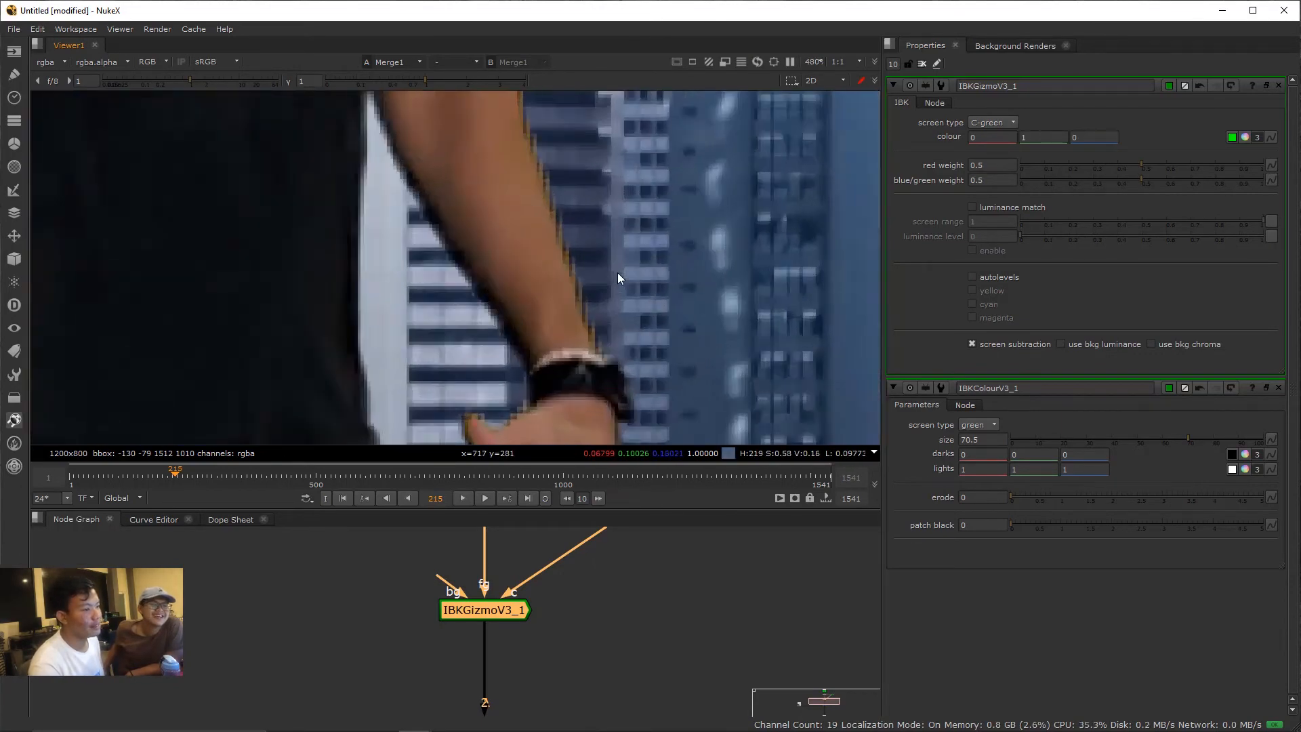
{"action": "scroll", "coordinate": [632, 337], "scroll_direction": "down", "scroll_amount": 3}
{"action": "scroll", "coordinate": [613, 376], "scroll_direction": "down", "scroll_amount": 4}
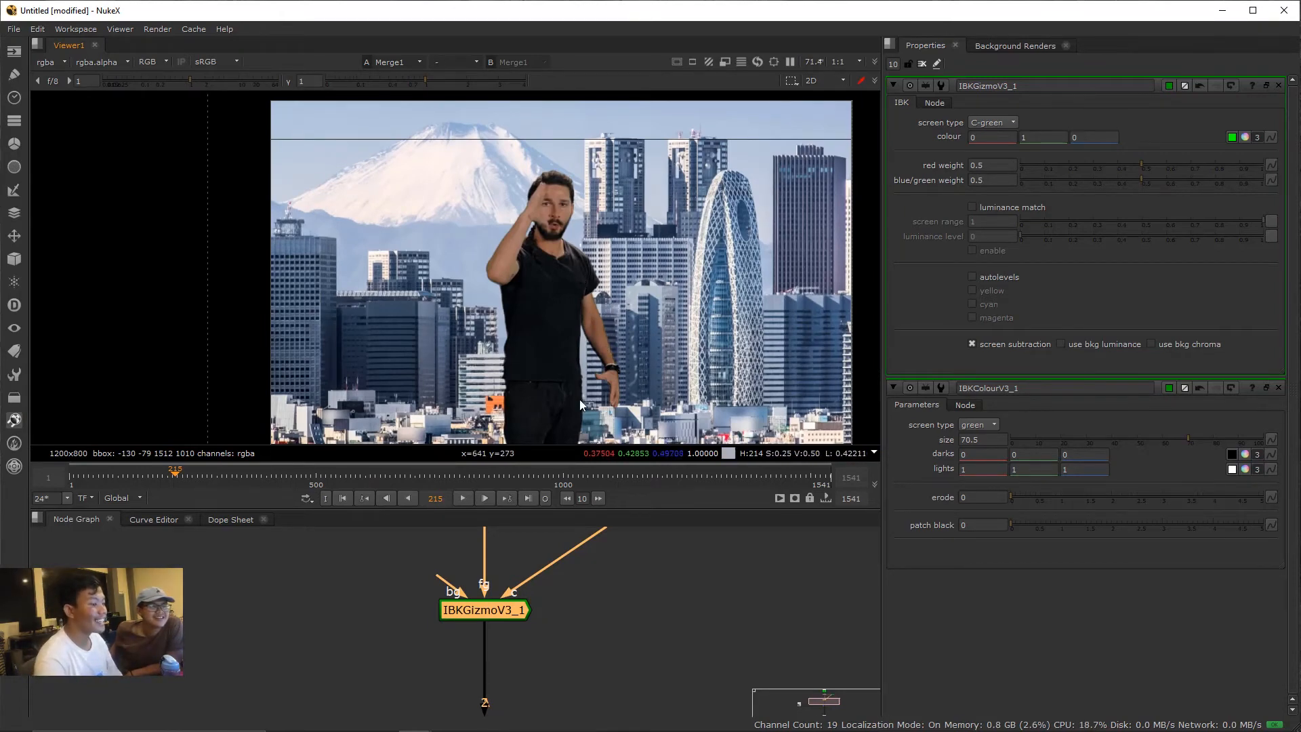
- Show the original green-screen footage in the viewer and examine the edge of the man's lowered arm
{"action": "scroll", "coordinate": [555, 576], "scroll_direction": "down", "scroll_amount": 4}
{"action": "left_click_drag", "start_coordinate": [559, 577], "coordinate": [613, 685]}
{"action": "scroll", "coordinate": [576, 587], "scroll_direction": "up", "scroll_amount": 4}
{"action": "left_click", "coordinate": [576, 584]}
{"action": "key", "text": "1"}
{"action": "scroll", "coordinate": [595, 326], "scroll_direction": "up", "scroll_amount": 4}
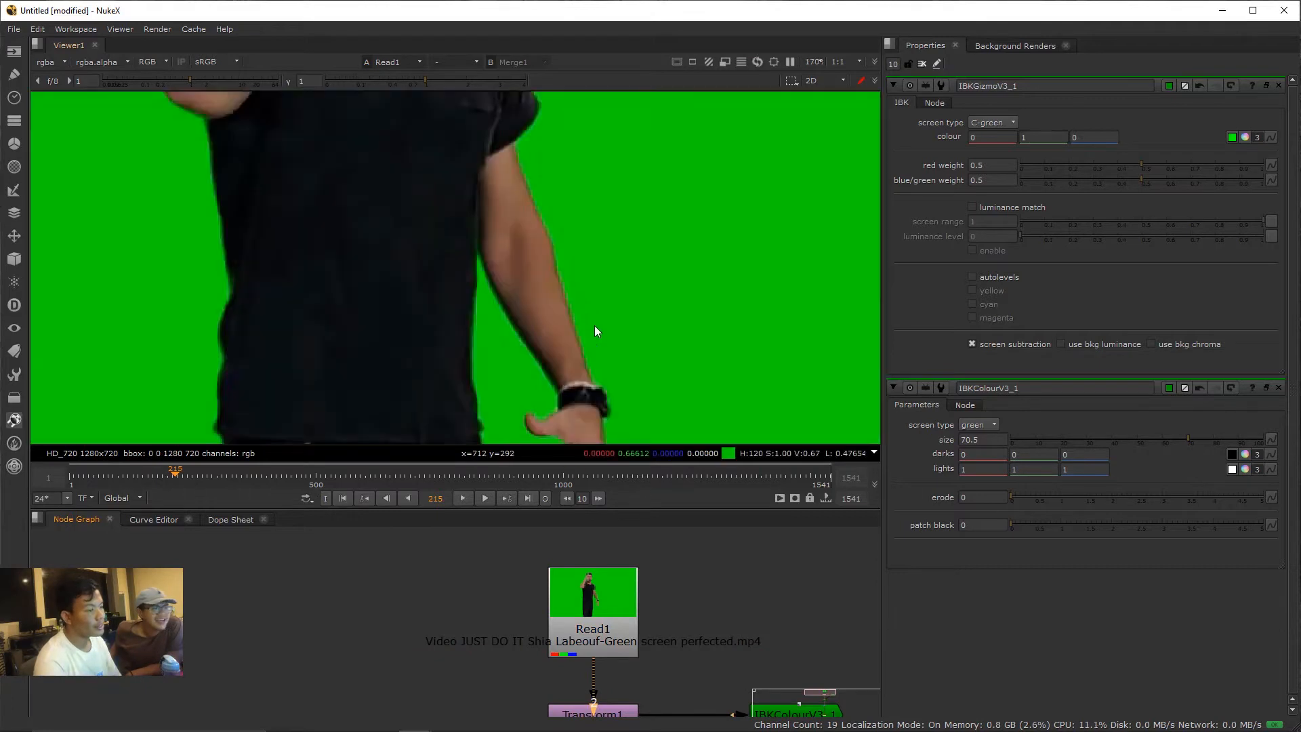
{"action": "scroll", "coordinate": [595, 326], "scroll_direction": "up", "scroll_amount": 1}
{"action": "scroll", "coordinate": [582, 378], "scroll_direction": "down", "scroll_amount": 1}
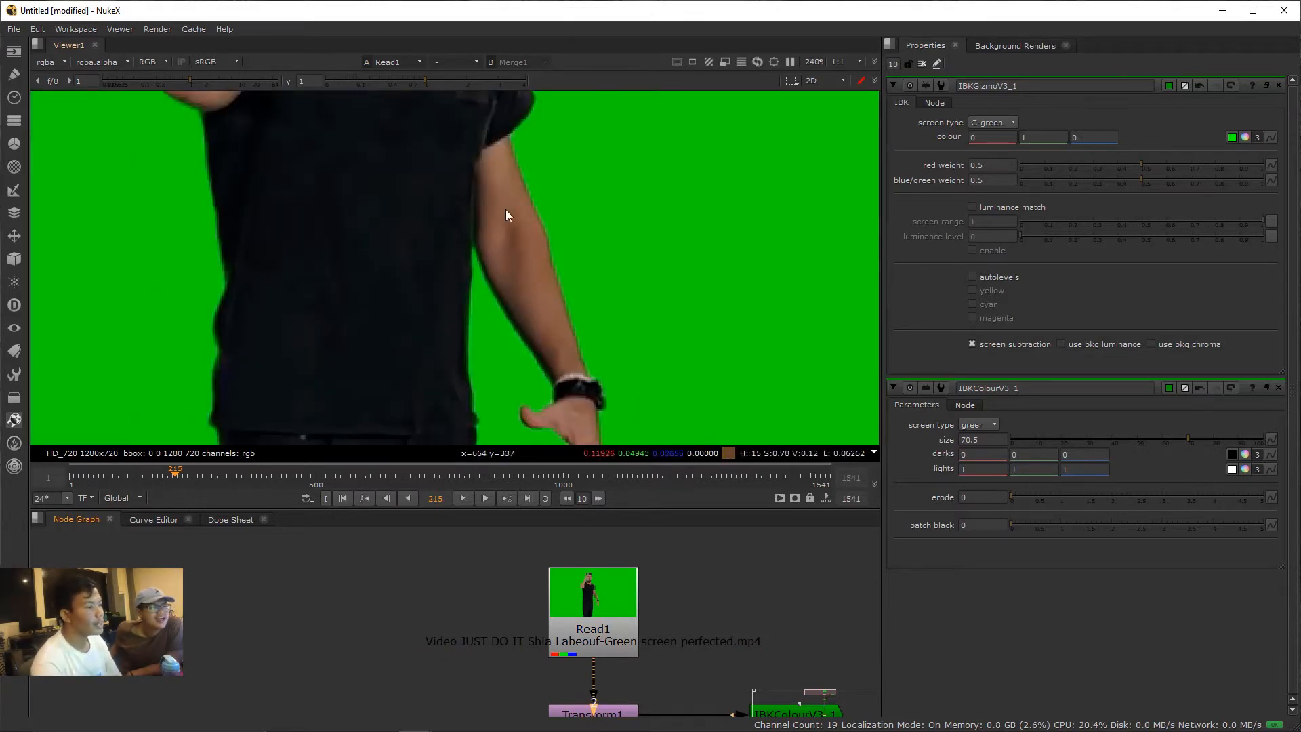
{"action": "scroll", "coordinate": [672, 298], "scroll_direction": "down", "scroll_amount": 2}
{"action": "scroll", "coordinate": [588, 562], "scroll_direction": "down", "scroll_amount": 3}
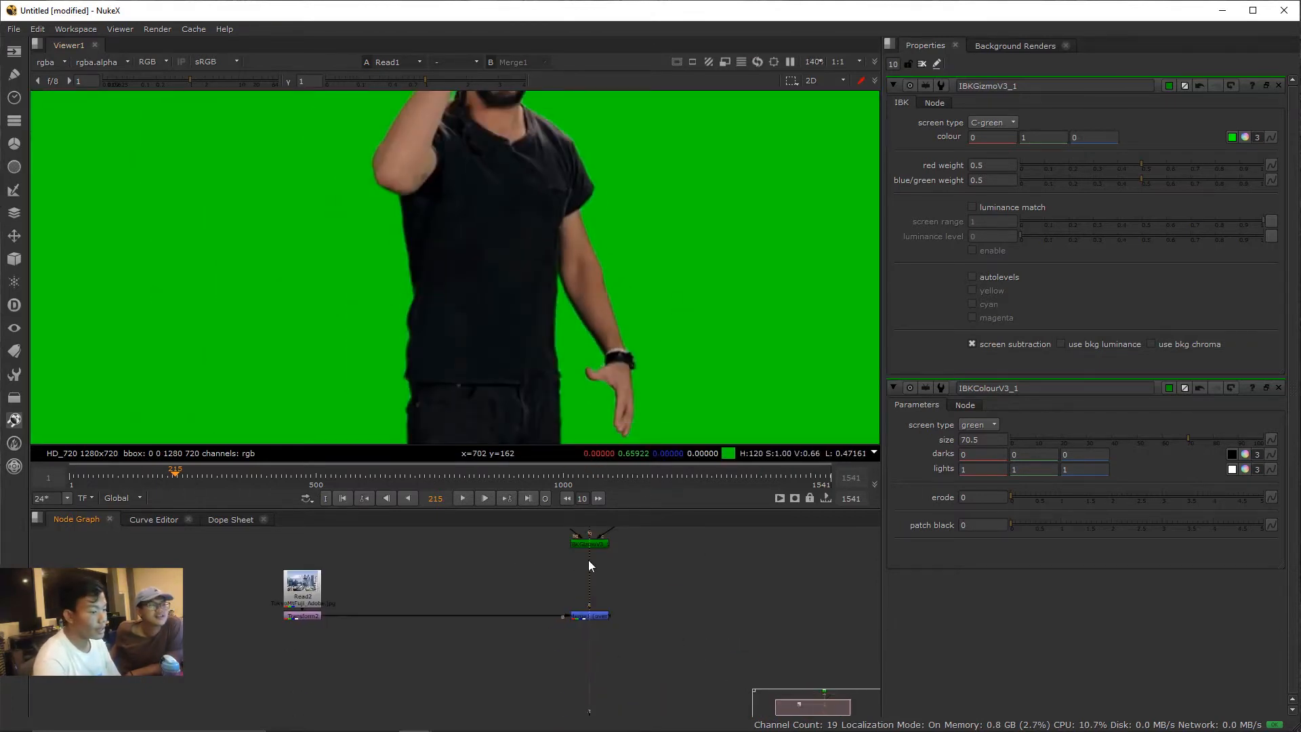
- Check the IBKGizmo output, then examine the lowered arm's edge closely in the Merge output
{"action": "left_click", "coordinate": [598, 547]}
{"action": "key", "text": "1"}
{"action": "scroll", "coordinate": [616, 320], "scroll_direction": "up", "scroll_amount": 5}
{"action": "scroll", "coordinate": [580, 363], "scroll_direction": "down", "scroll_amount": 3}
{"action": "left_click_drag", "start_coordinate": [579, 581], "coordinate": [587, 550]}
{"action": "left_click", "coordinate": [599, 584]}
{"action": "key", "text": "1"}
{"action": "scroll", "coordinate": [610, 372], "scroll_direction": "up", "scroll_amount": 5}
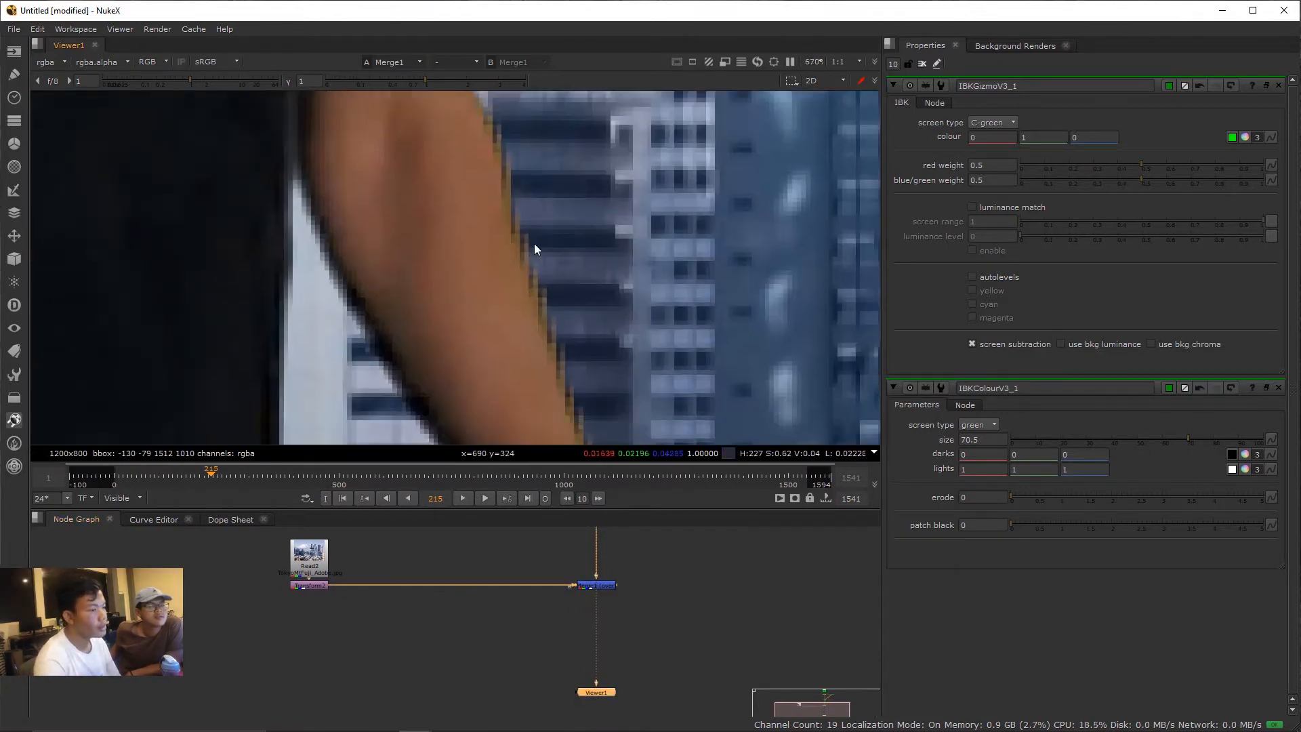
{"action": "left_click_drag", "start_coordinate": [552, 336], "coordinate": [526, 298]}
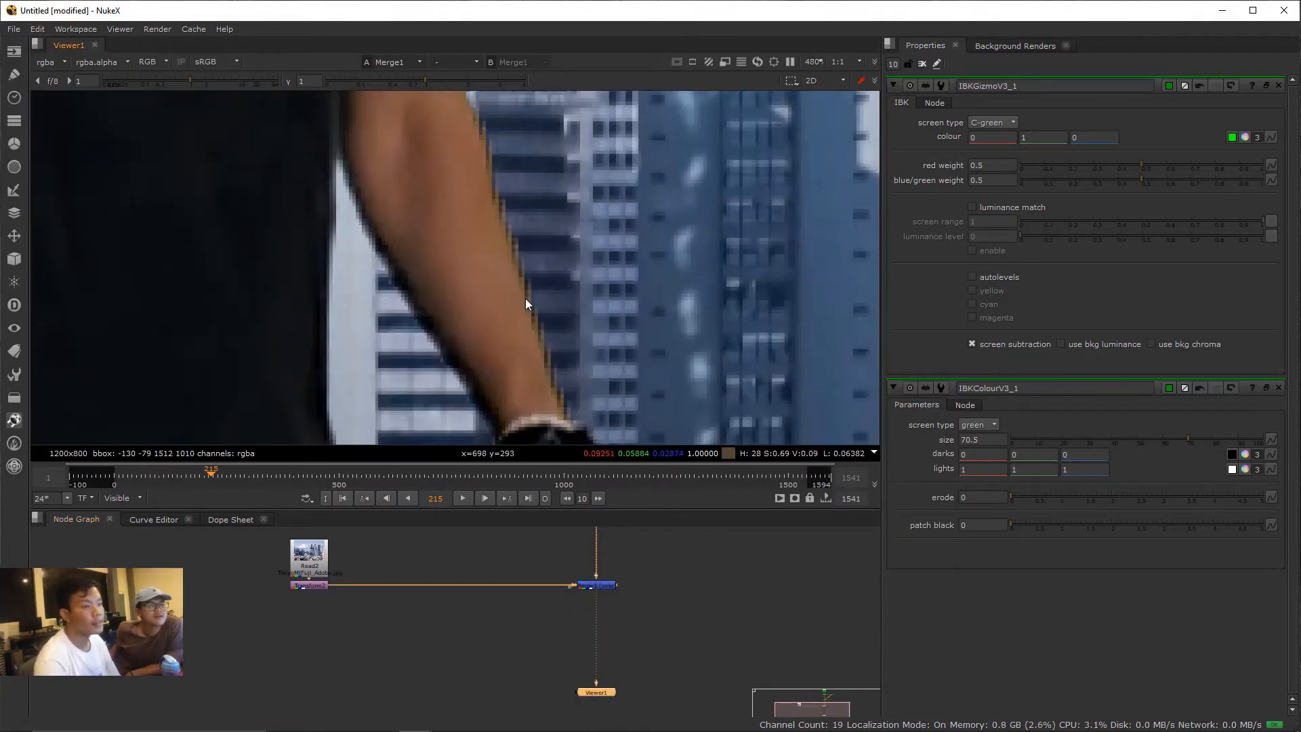
- Switch the viewer back to the green-screen source and compare the forearm and wrist edges with the composite
{"action": "scroll", "coordinate": [660, 588], "scroll_direction": "down", "scroll_amount": 3}
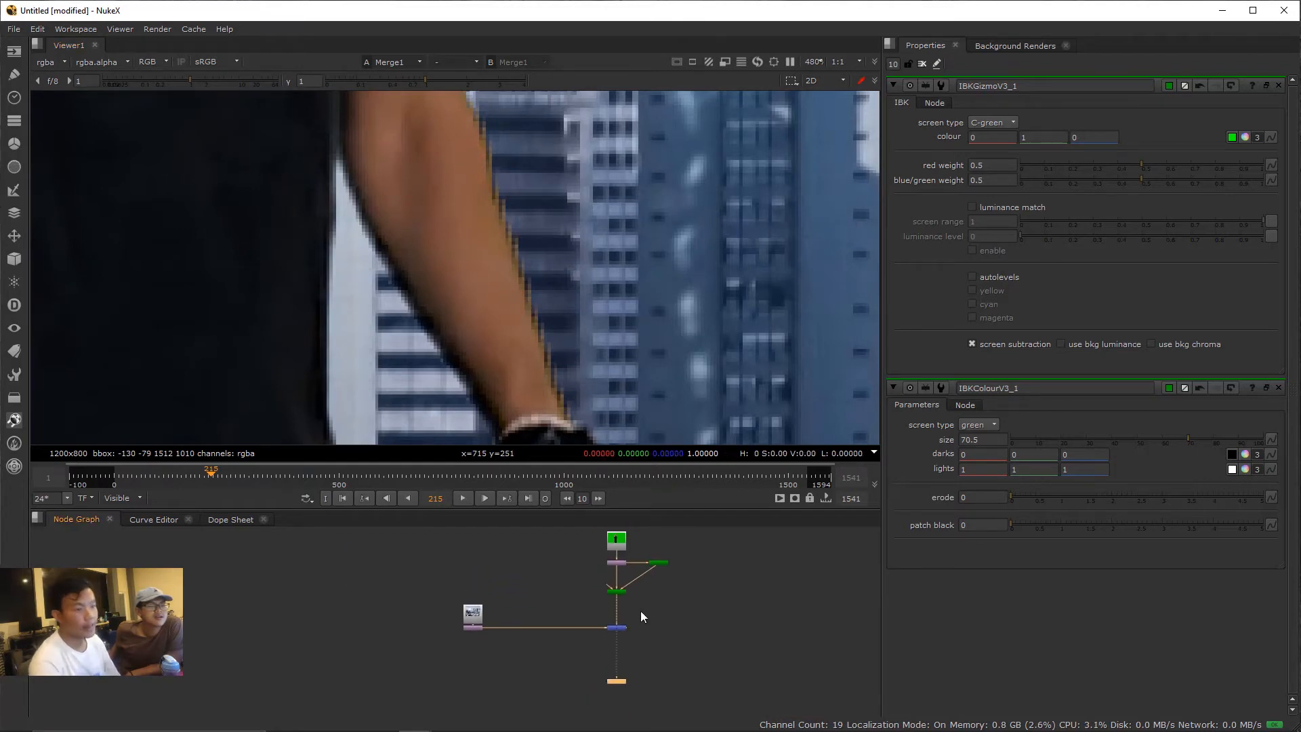
{"action": "left_click_drag", "start_coordinate": [623, 576], "coordinate": [620, 631]}
{"action": "scroll", "coordinate": [620, 626], "scroll_direction": "up", "scroll_amount": 3}
{"action": "left_click", "coordinate": [612, 584]}
{"action": "key", "text": "1"}
{"action": "scroll", "coordinate": [496, 314], "scroll_direction": "down", "scroll_amount": 3}
{"action": "left_click_drag", "start_coordinate": [496, 314], "coordinate": [574, 329]}
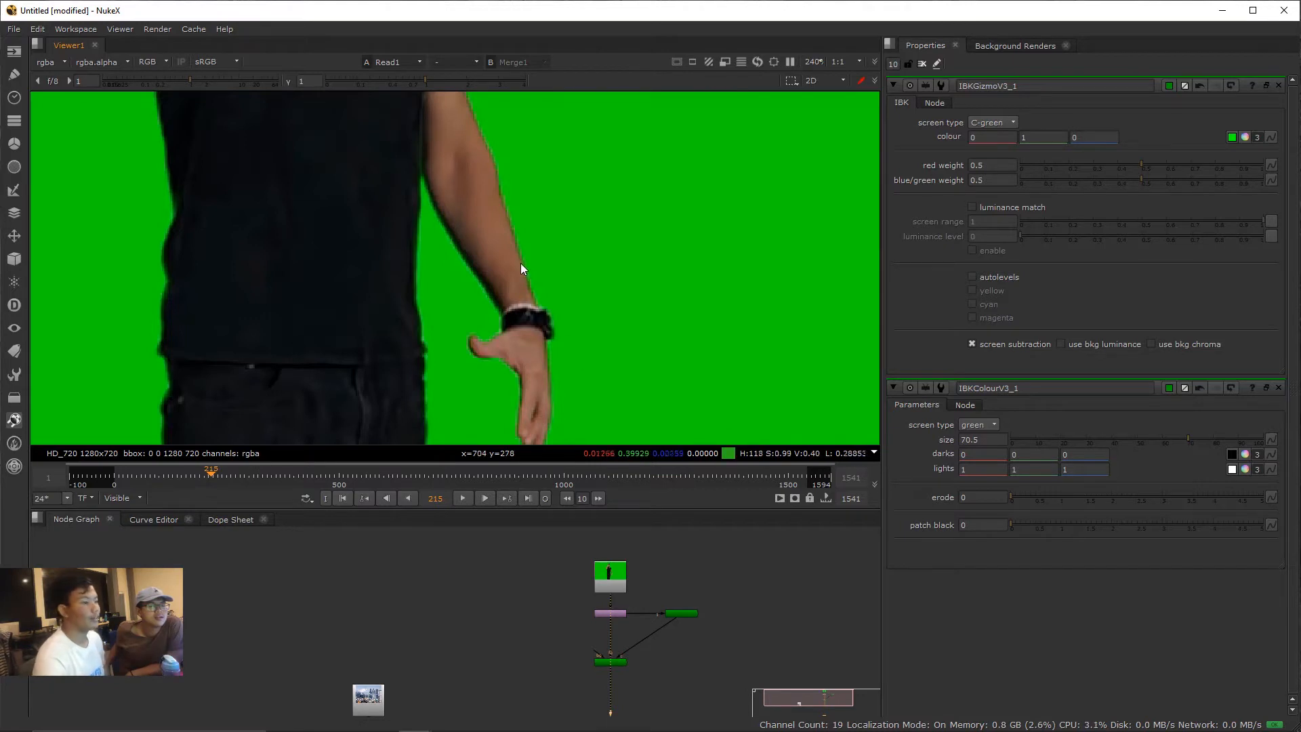
{"action": "scroll", "coordinate": [603, 583], "scroll_direction": "down", "scroll_amount": 2}
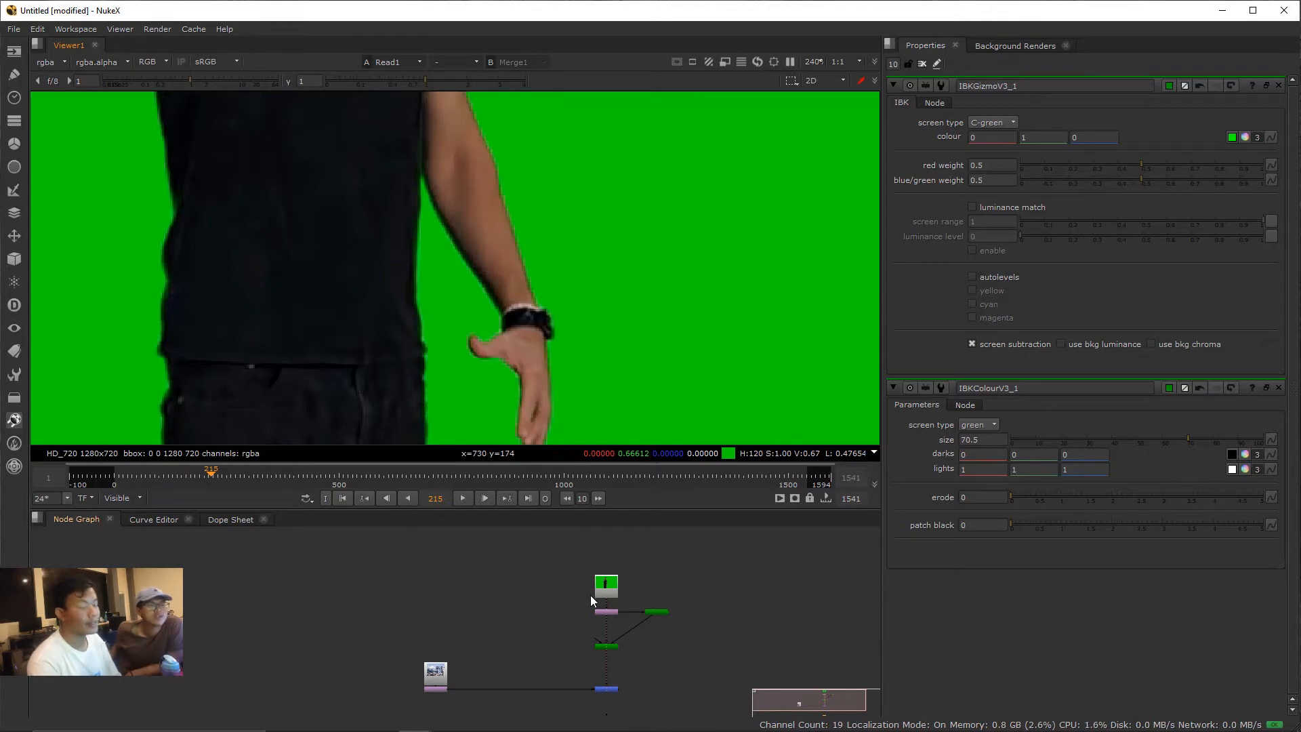
- Return the viewer to the Merge output and inspect the man's arm, head and shirt edges against the city
{"action": "scroll", "coordinate": [644, 627], "scroll_direction": "up", "scroll_amount": 3}
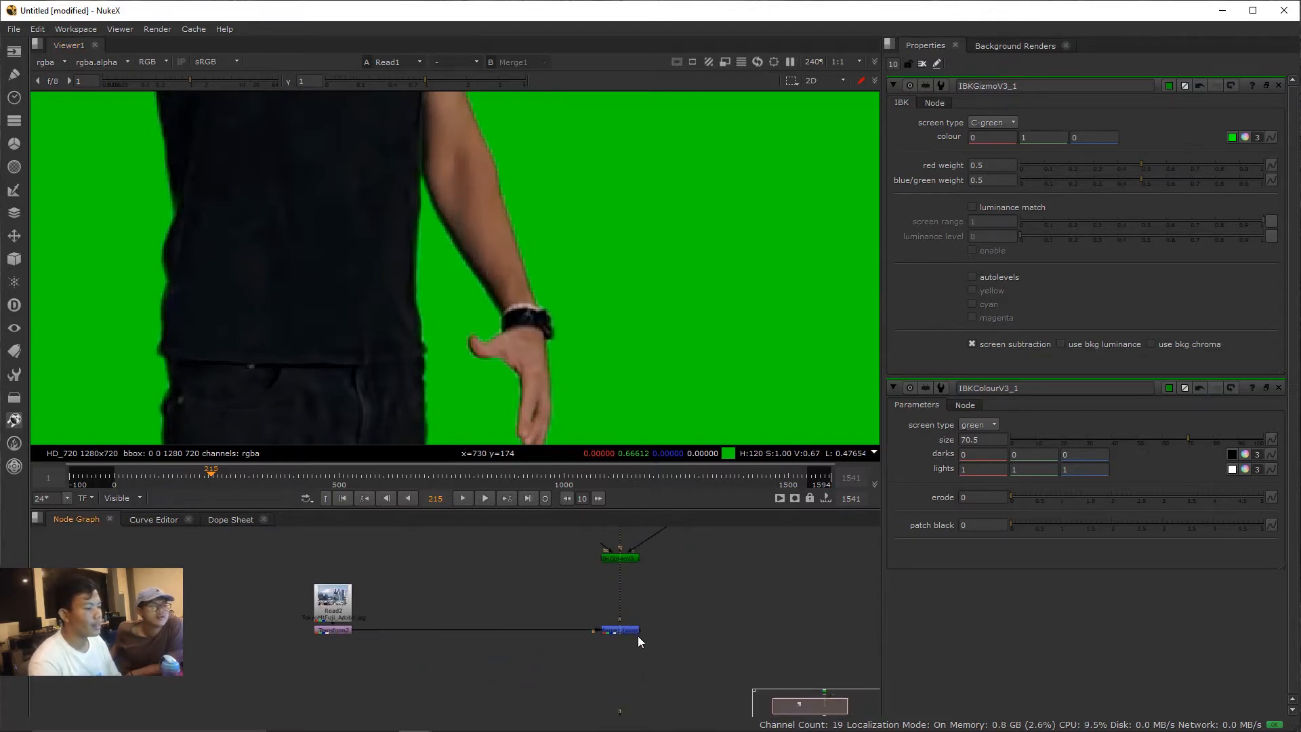
{"action": "left_click", "coordinate": [627, 630]}
{"action": "key", "text": "1"}
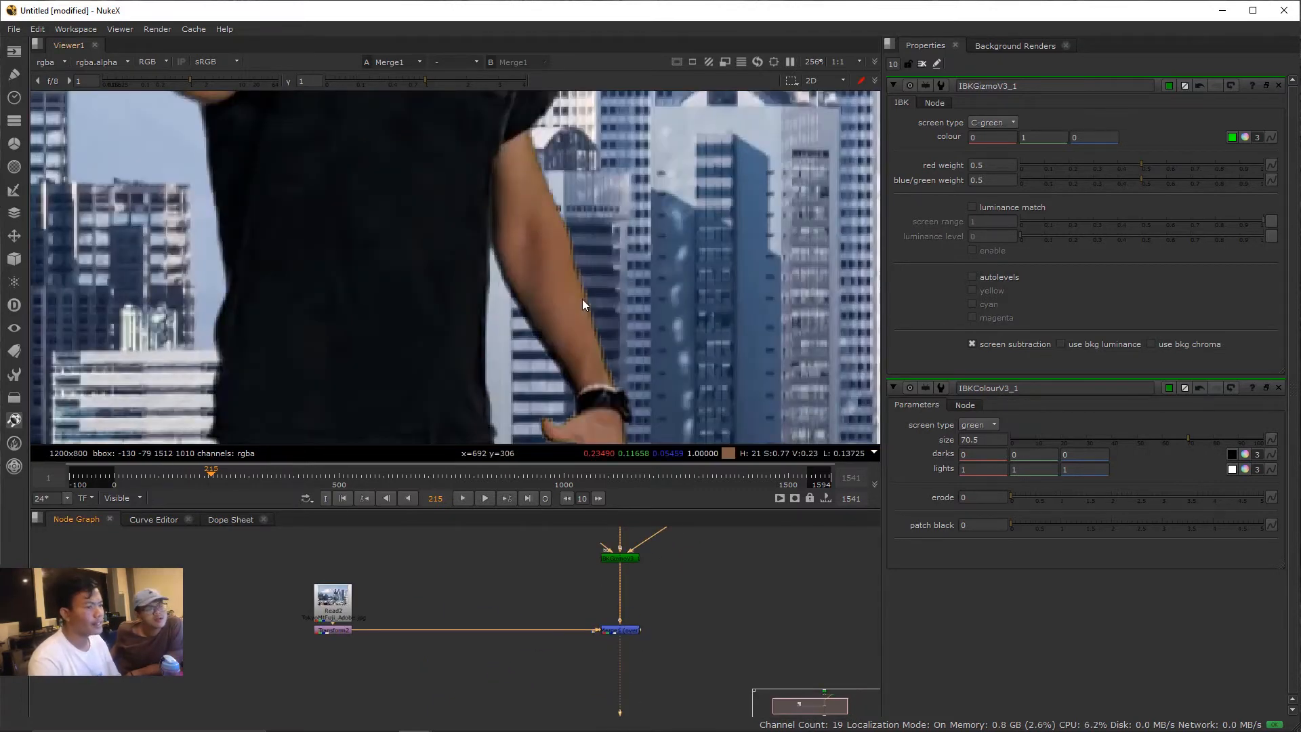
{"action": "scroll", "coordinate": [583, 299], "scroll_direction": "down", "scroll_amount": 6}
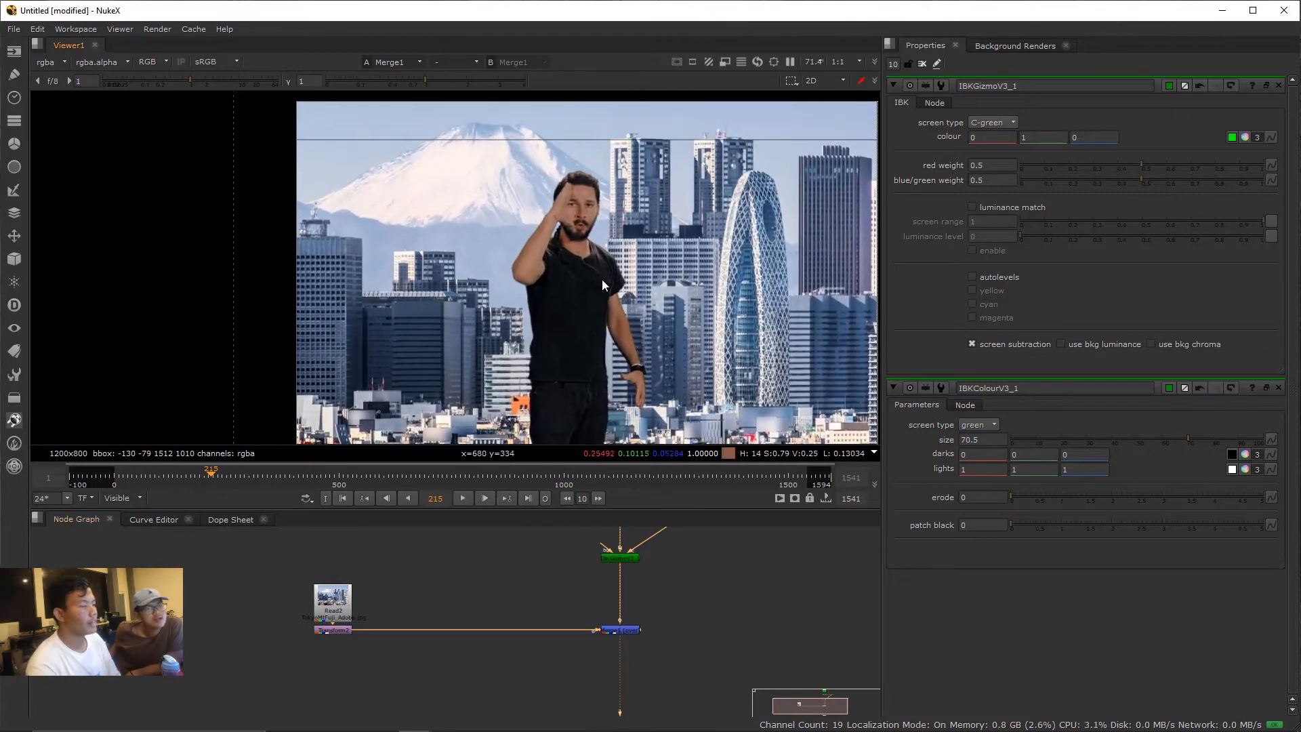
{"action": "scroll", "coordinate": [579, 215], "scroll_direction": "up", "scroll_amount": 4}
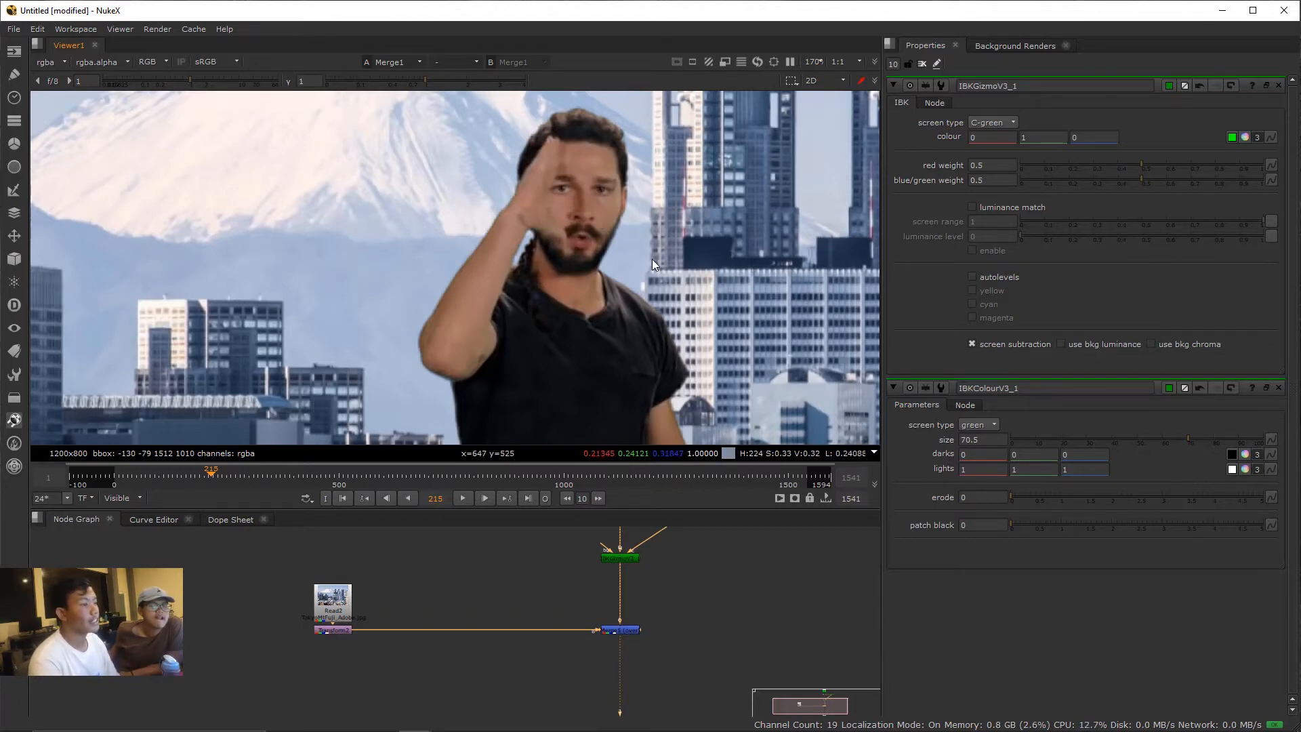
{"action": "scroll", "coordinate": [652, 259], "scroll_direction": "down", "scroll_amount": 2}
{"action": "scroll", "coordinate": [652, 259], "scroll_direction": "up", "scroll_amount": 4}
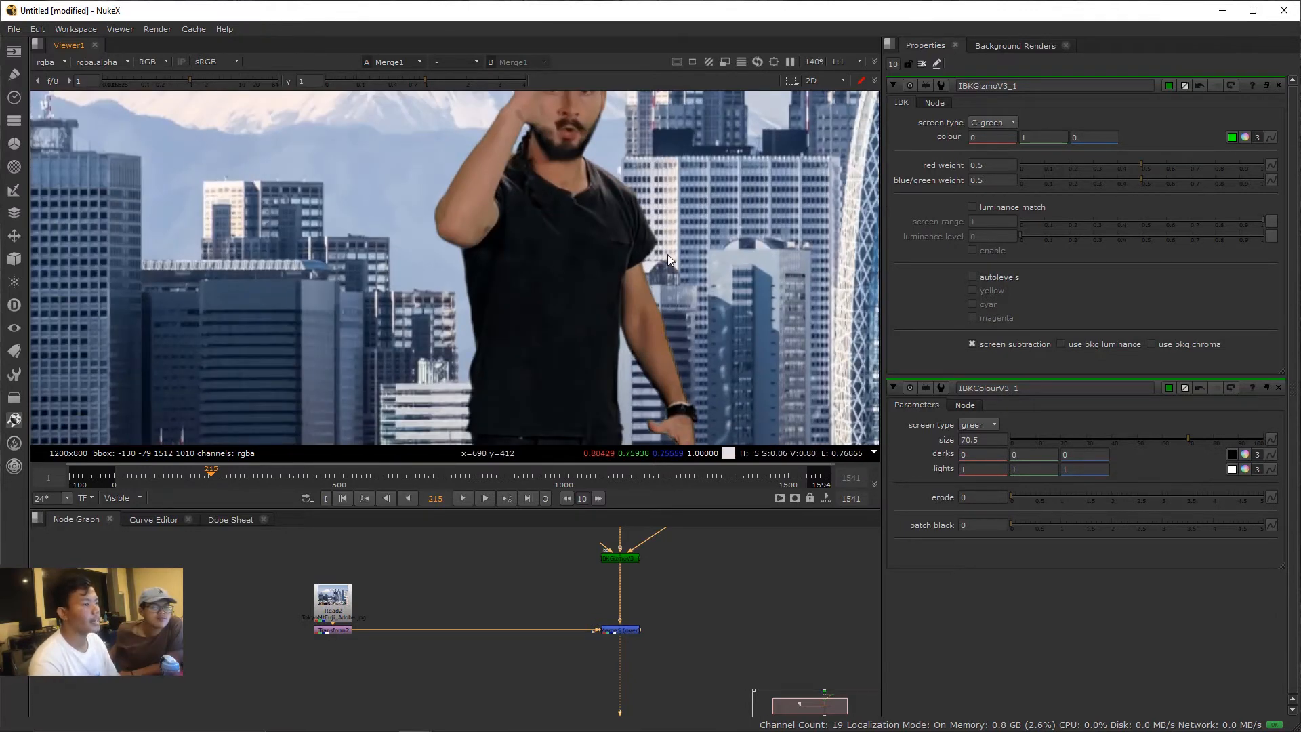
- Play the Merge composite, then scrub back and forth through its frames to check how the key holds up on the moving man
{"action": "scroll", "coordinate": [668, 254], "scroll_direction": "down", "scroll_amount": 3}
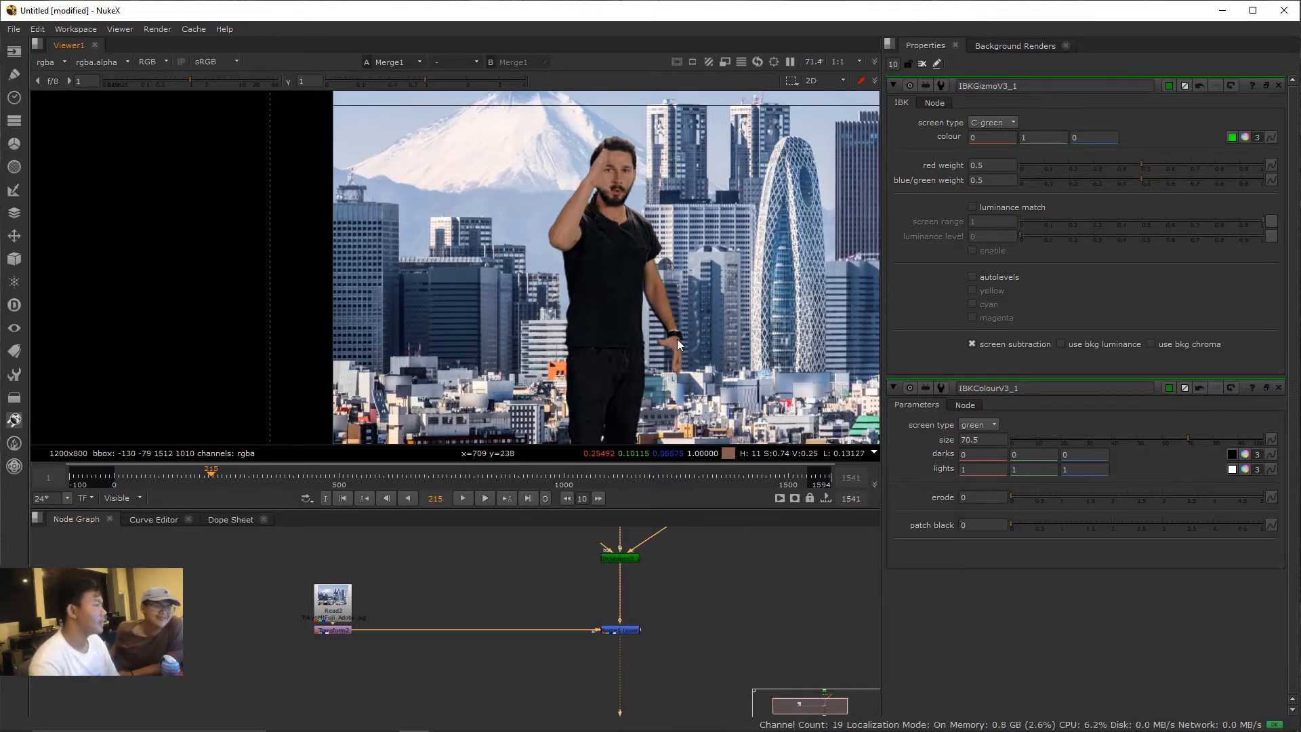
{"action": "scroll", "coordinate": [667, 318], "scroll_direction": "down", "scroll_amount": 2}
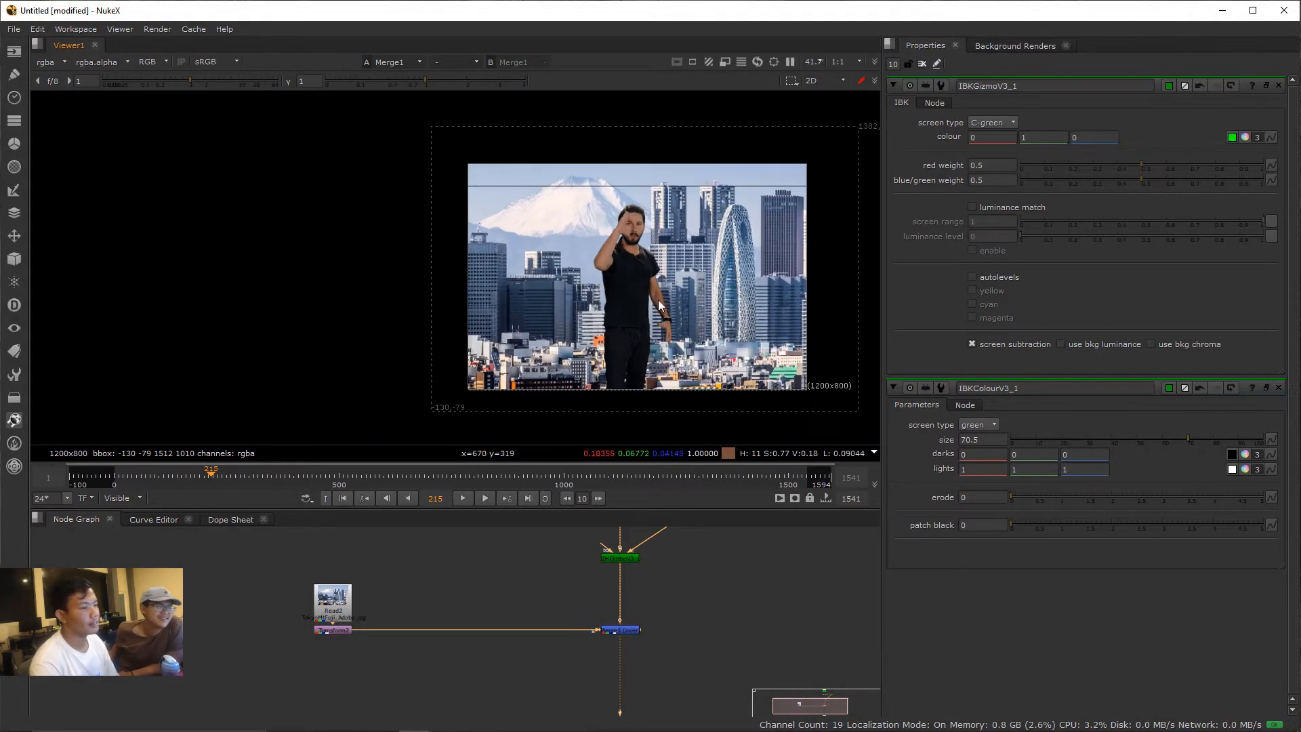
{"action": "scroll", "coordinate": [654, 298], "scroll_direction": "up", "scroll_amount": 1}
{"action": "left_click", "coordinate": [462, 497]}
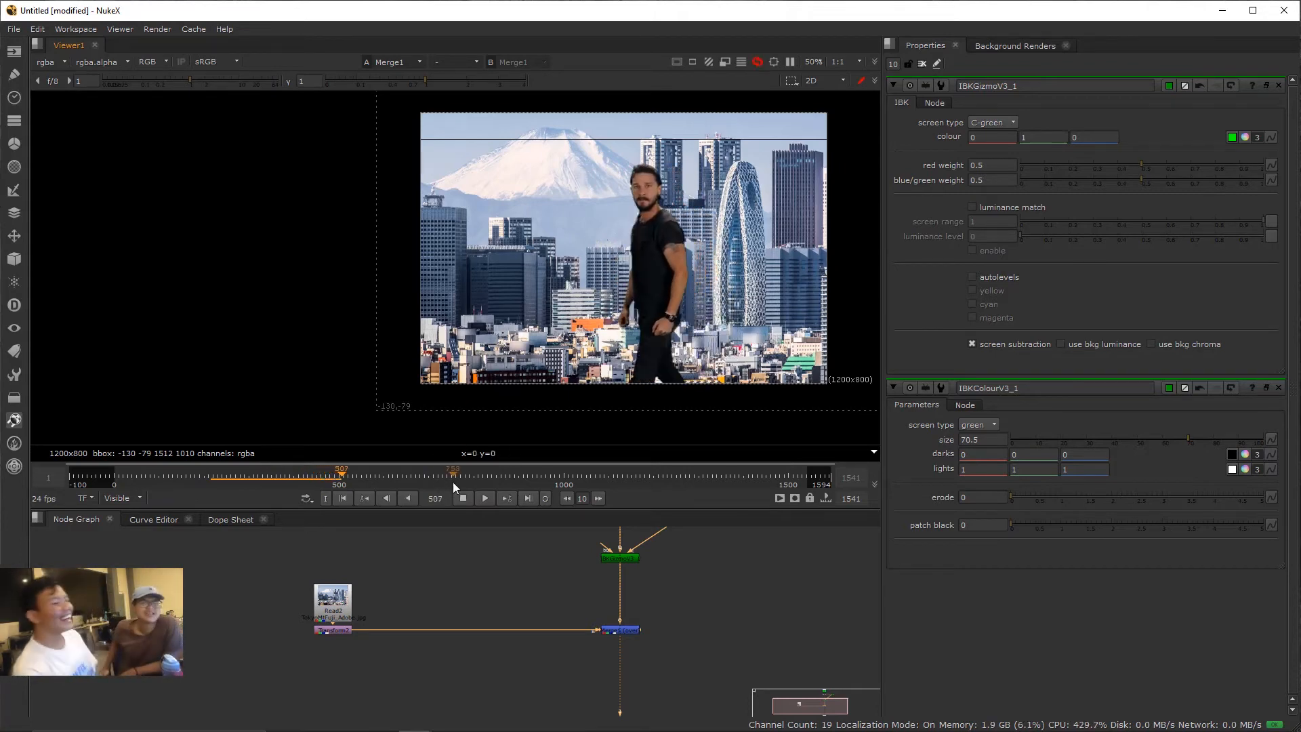
{"action": "left_click", "coordinate": [467, 499]}
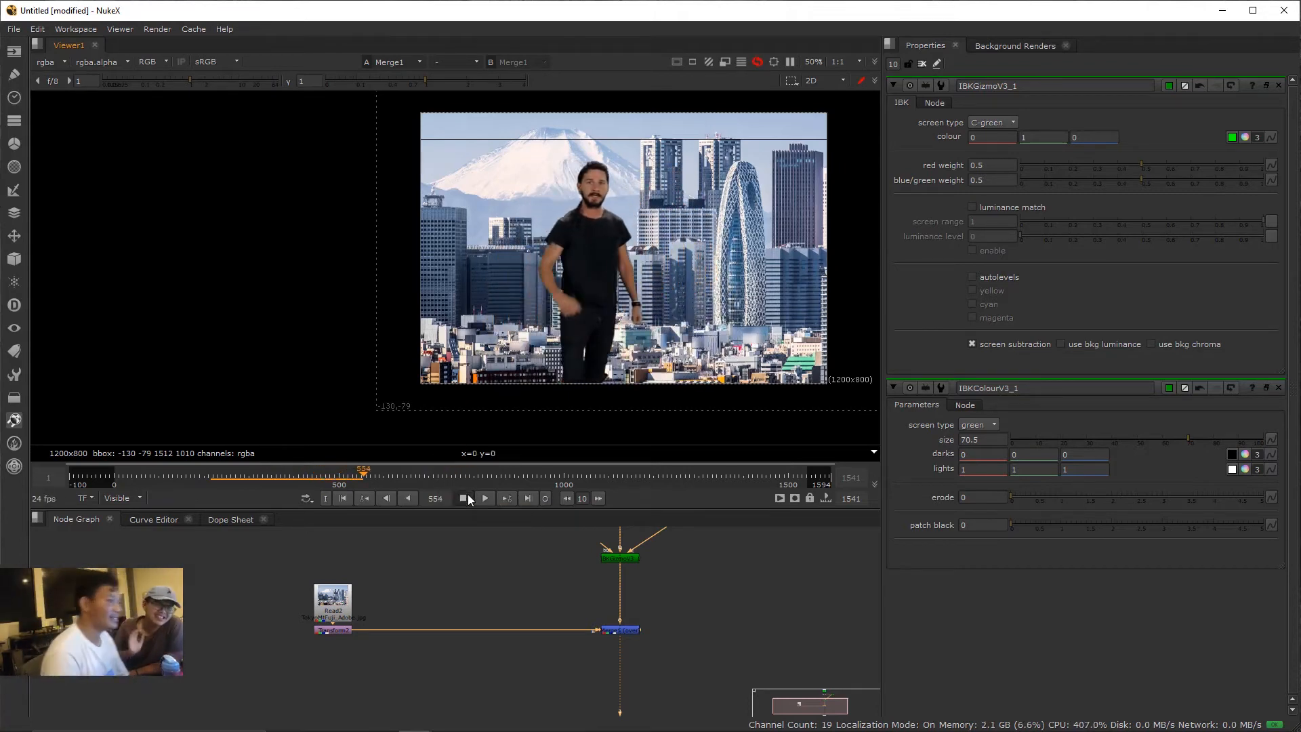
{"action": "left_click_drag", "start_coordinate": [386, 481], "coordinate": [294, 481]}
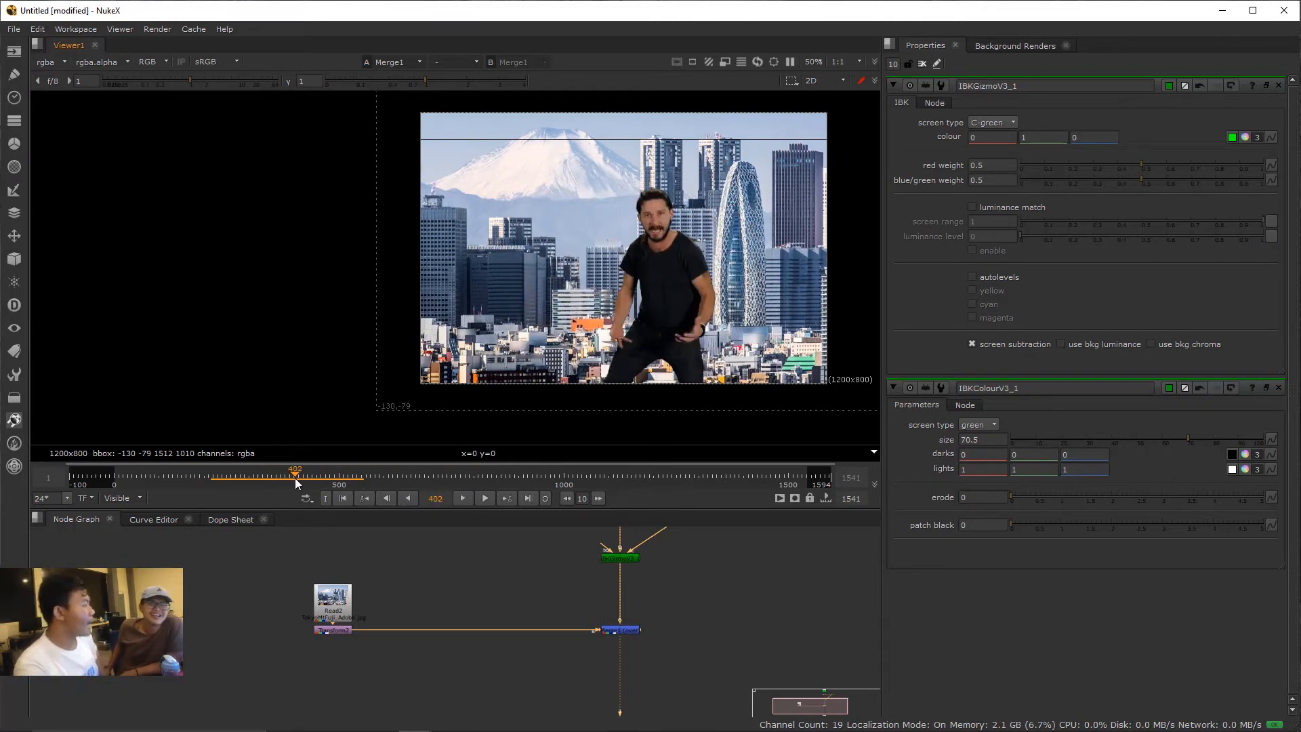
{"action": "left_click_drag", "start_coordinate": [280, 472], "coordinate": [395, 474]}
{"action": "left_click", "coordinate": [539, 552]}
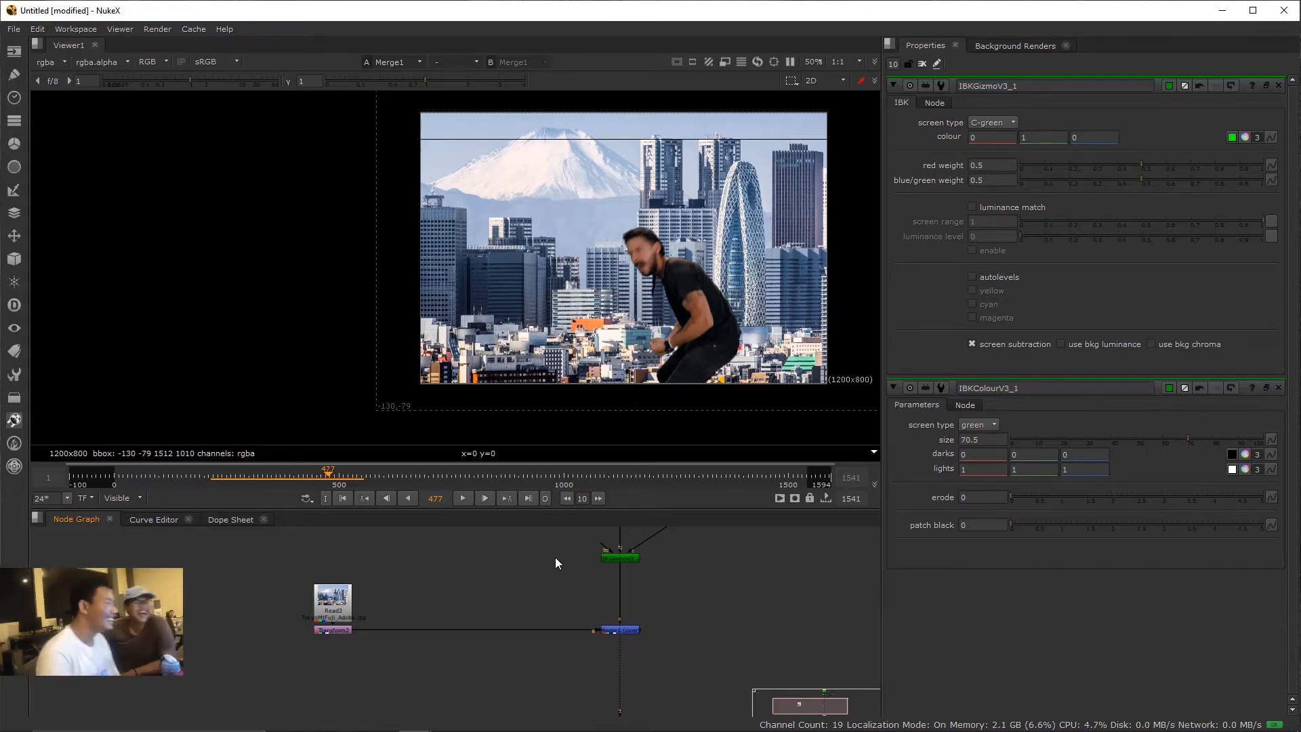
{"action": "scroll", "coordinate": [629, 603], "scroll_direction": "down", "scroll_amount": 3}
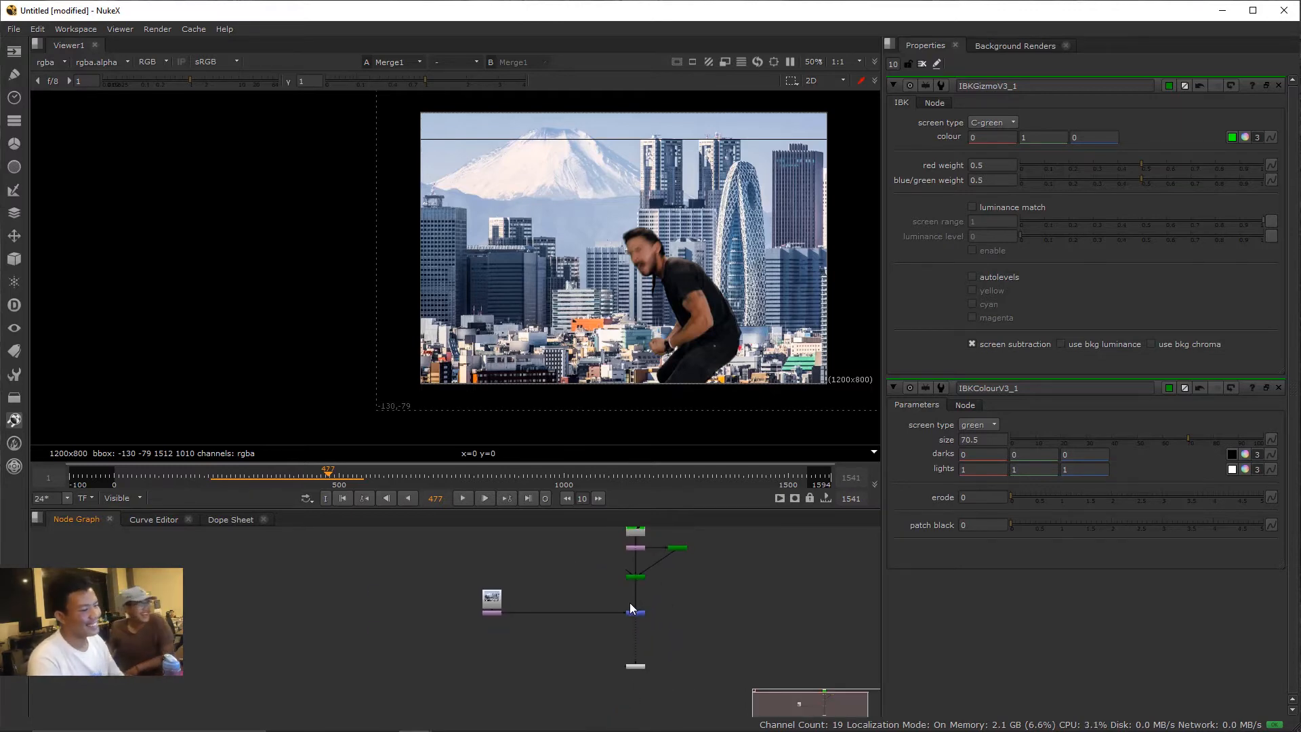
{"action": "scroll", "coordinate": [646, 624], "scroll_direction": "up", "scroll_amount": 2}
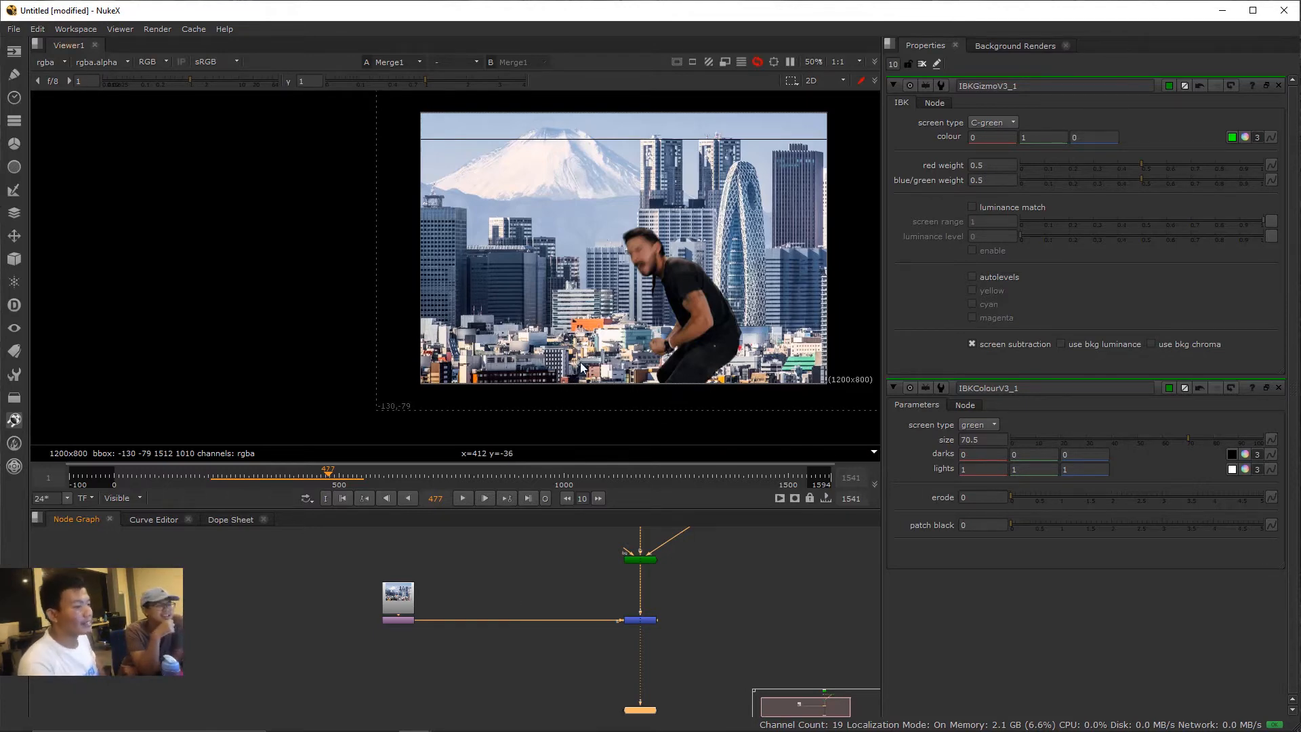
{"action": "scroll", "coordinate": [551, 221], "scroll_direction": "up", "scroll_amount": 2}
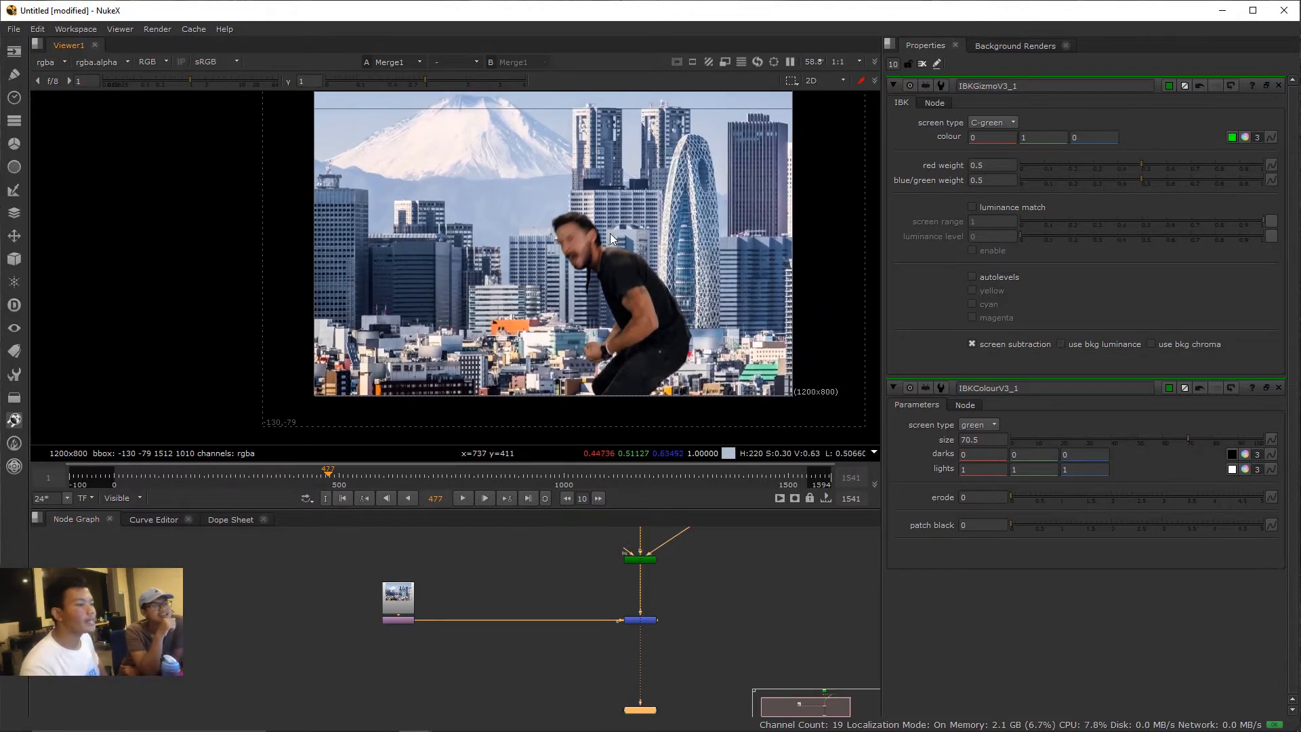
{"action": "left_click_drag", "start_coordinate": [609, 233], "coordinate": [560, 242]}
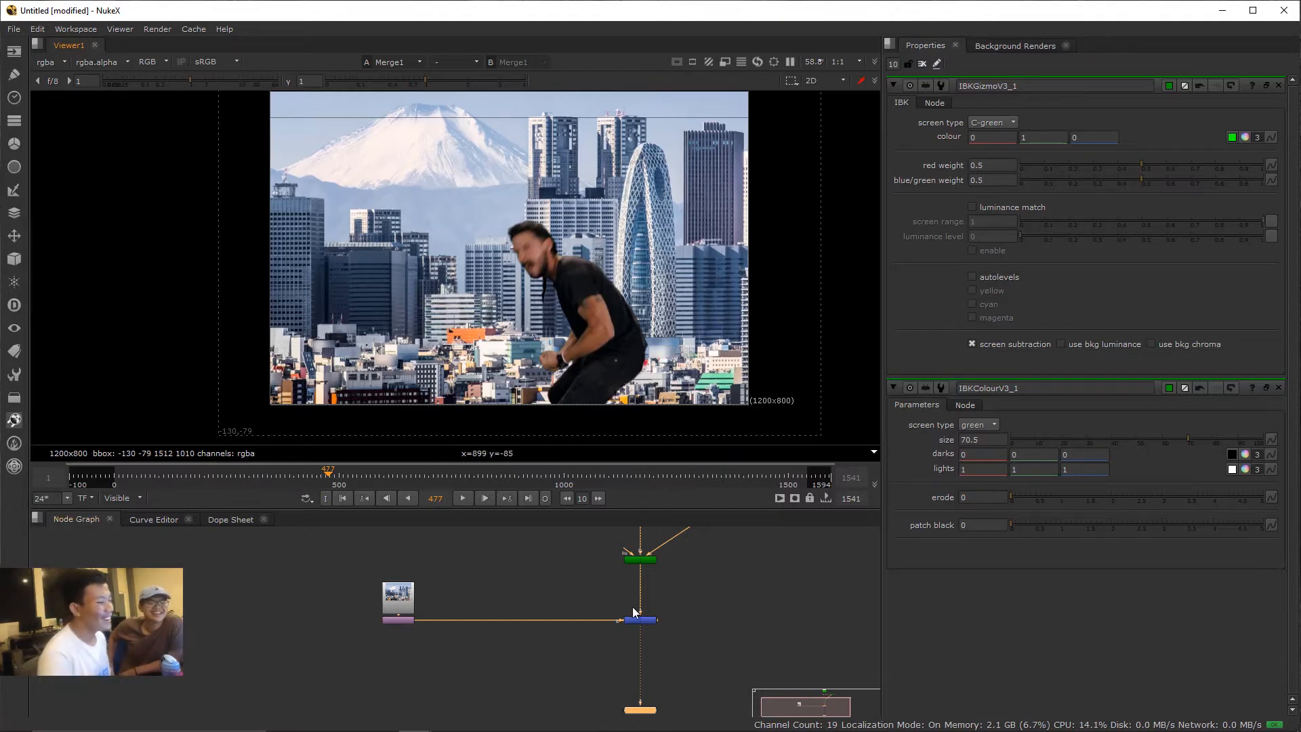
- Import Green Screen Footage for test.mp4, move the old footage's Read node aside, and delete the old Transform, IBKColour and IBKGizmo nodes
{"action": "scroll", "coordinate": [633, 613], "scroll_direction": "down", "scroll_amount": 4}
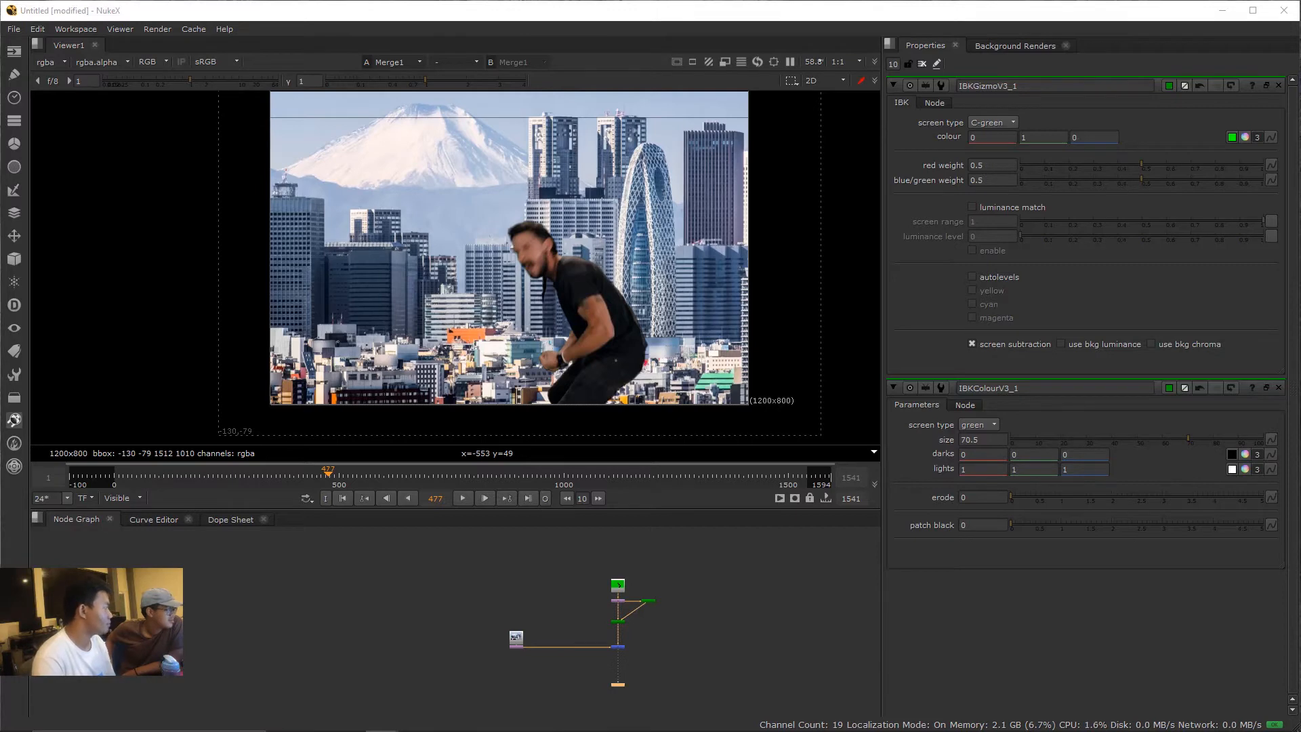
{"action": "left_click_drag", "start_coordinate": [3, 393], "coordinate": [709, 573]}
{"action": "scroll", "coordinate": [420, 599], "scroll_direction": "up", "scroll_amount": 3}
{"action": "scroll", "coordinate": [620, 559], "scroll_direction": "up", "scroll_amount": 1}
{"action": "left_click_drag", "start_coordinate": [787, 580], "coordinate": [818, 568]}
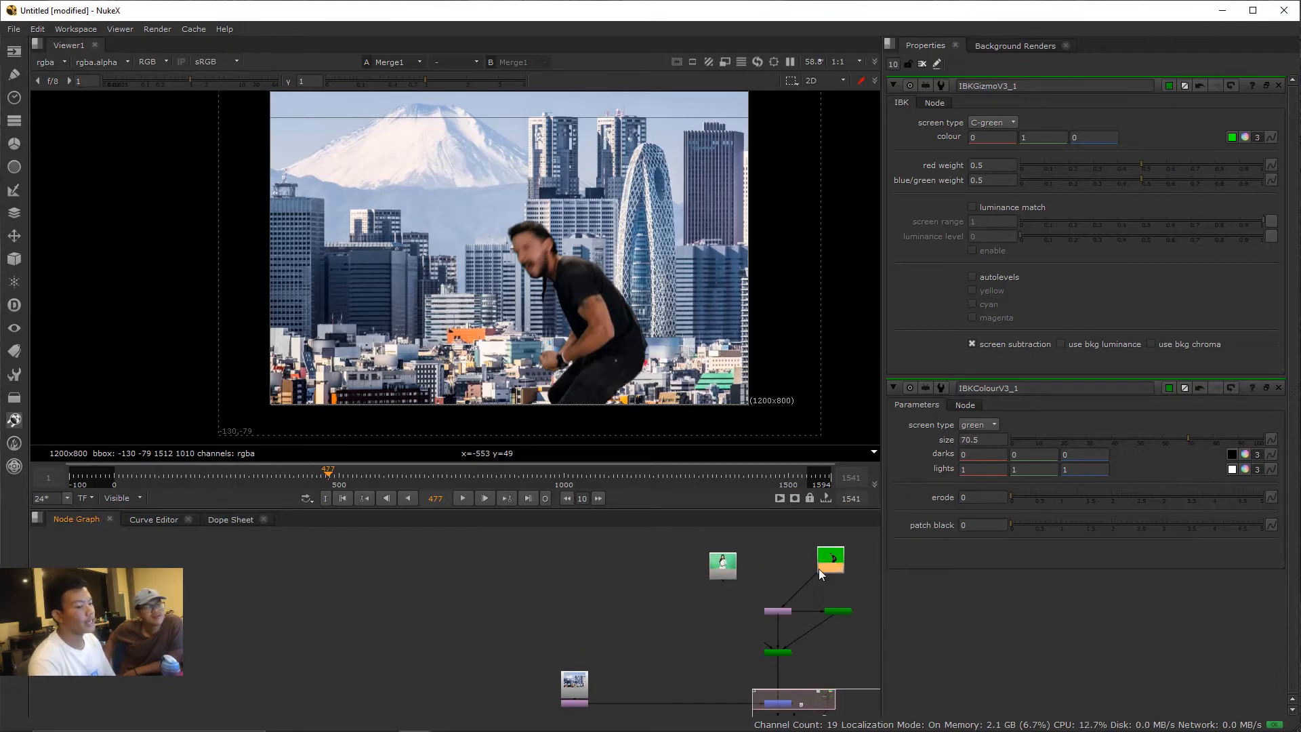
{"action": "left_click_drag", "start_coordinate": [745, 599], "coordinate": [859, 691]}
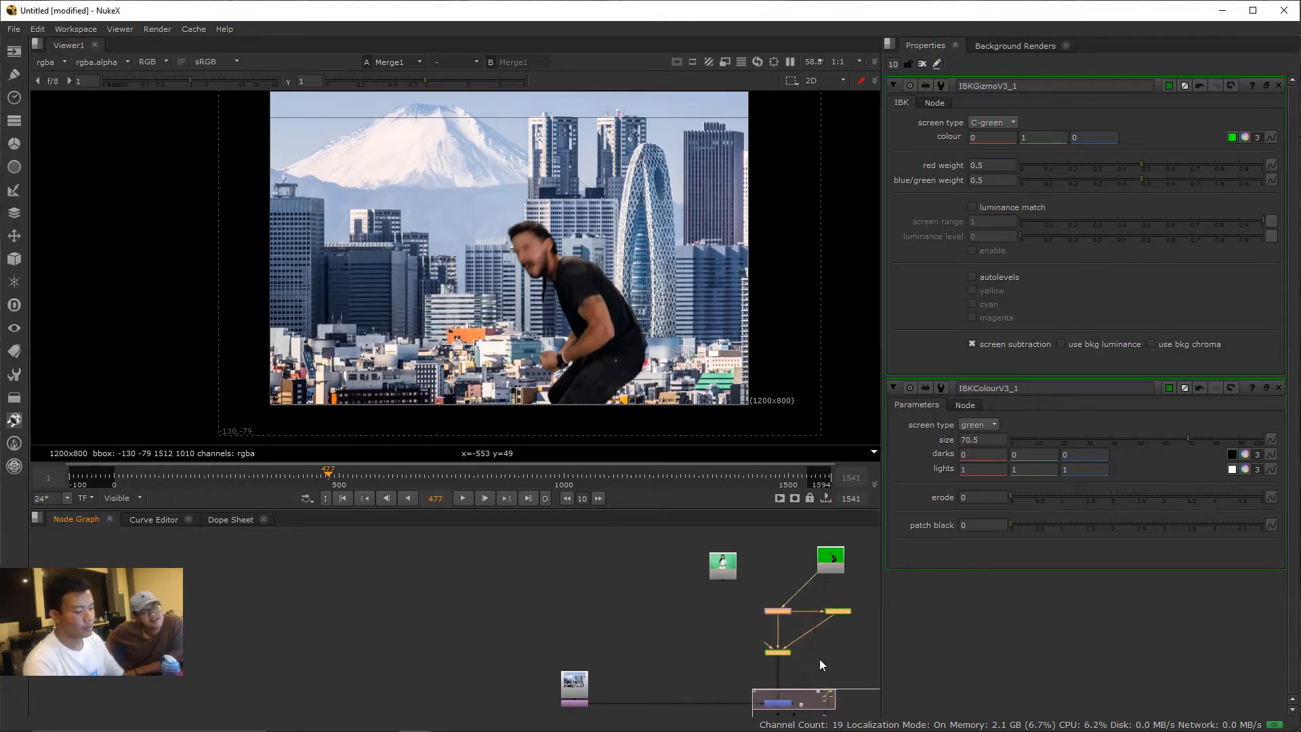
{"action": "key", "text": "Delete"}
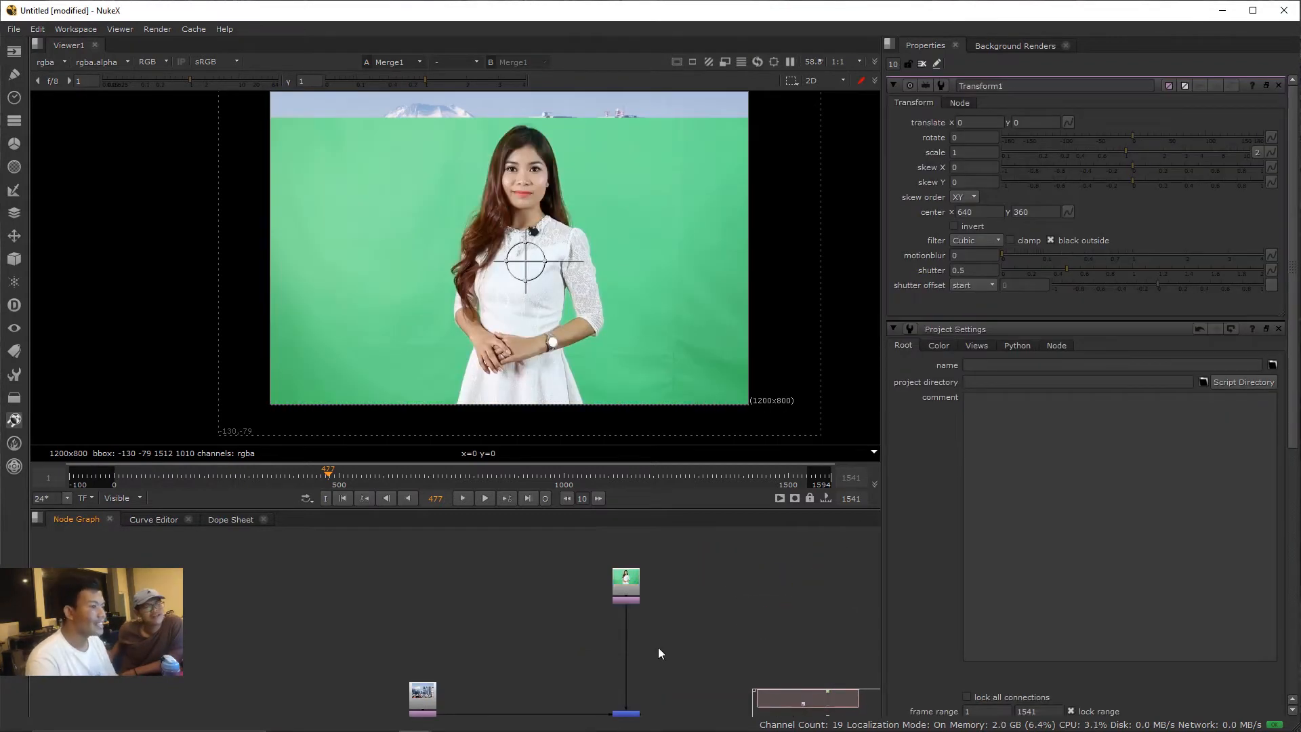
- Enlarge the woman's clip in Transform1 to a scale of about 1.179 and translate it to x 6, y 22, filling the frame
{"action": "scroll", "coordinate": [548, 218], "scroll_direction": "down", "scroll_amount": 2}
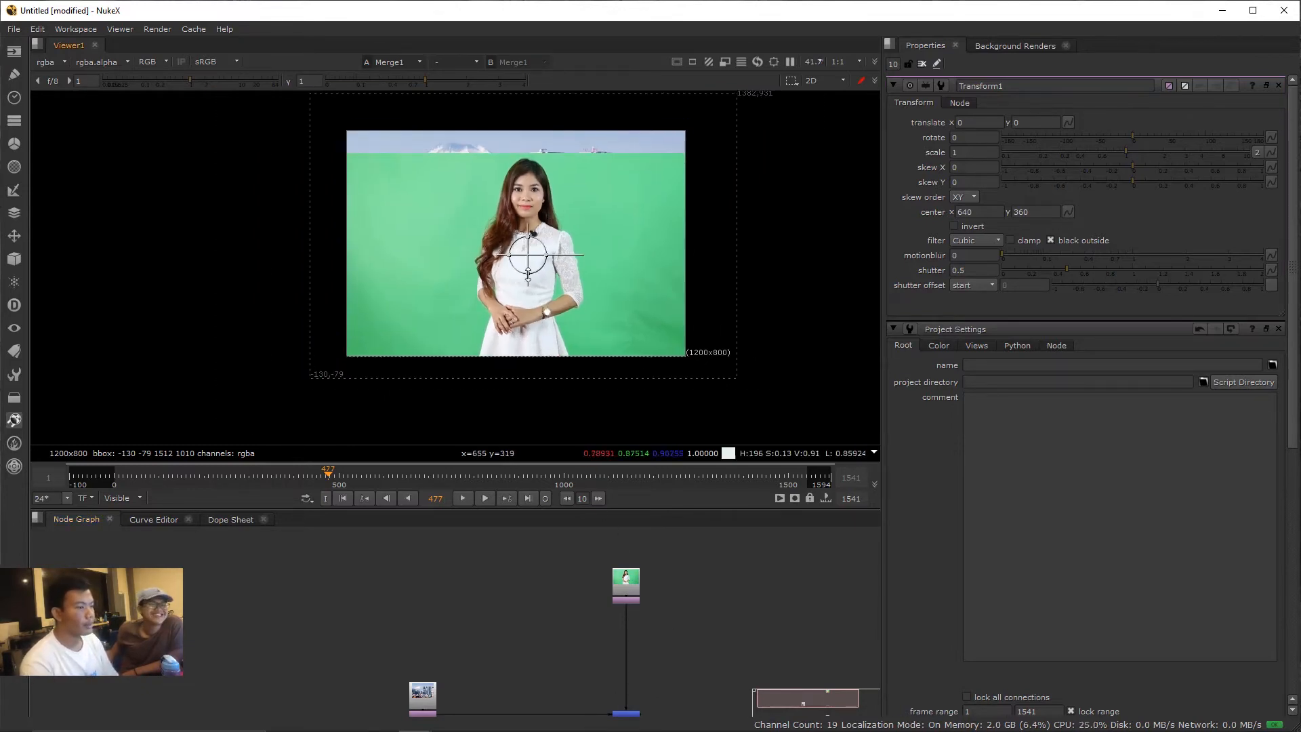
{"action": "mouse_move", "coordinate": [529, 252]}
{"action": "left_mouse_down"}
{"action": "mouse_move", "coordinate": [530, 234]}
{"action": "mouse_move", "coordinate": [561, 224]}
{"action": "mouse_move", "coordinate": [530, 251]}
{"action": "left_mouse_up"}
{"action": "scroll", "coordinate": [529, 238], "scroll_direction": "up", "scroll_amount": 1}
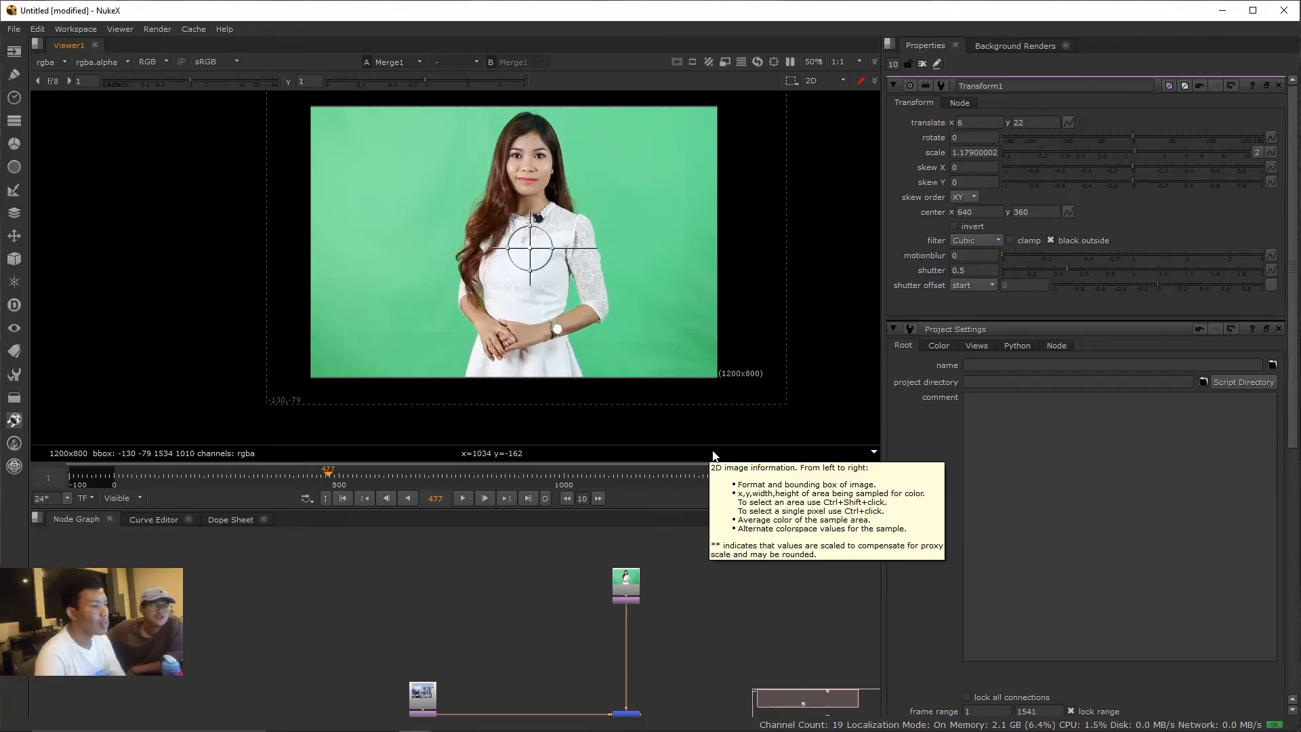
{"action": "scroll", "coordinate": [581, 187], "scroll_direction": "down", "scroll_amount": 1}
{"action": "scroll", "coordinate": [586, 173], "scroll_direction": "up", "scroll_amount": 2}
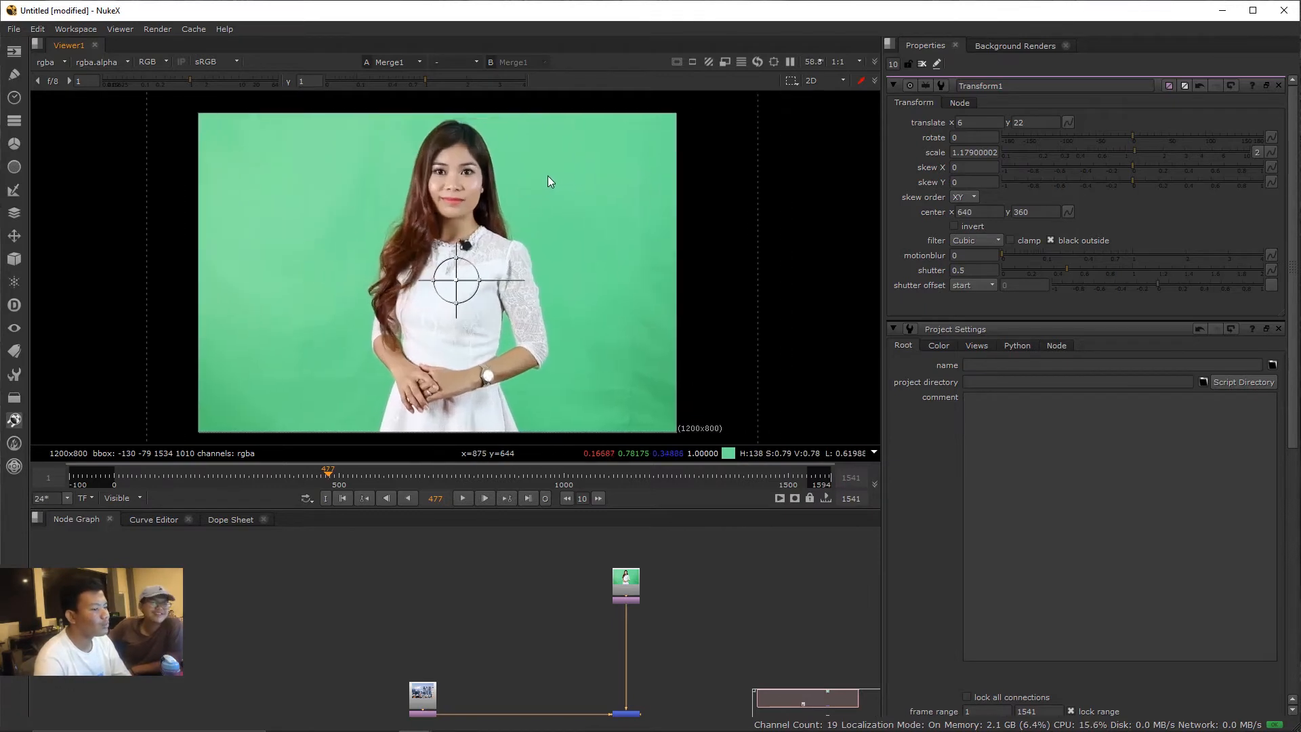
- Open the new footage's Read properties and set the last frame of the project frame range to 450
{"action": "key", "text": "f"}
{"action": "scroll", "coordinate": [532, 557], "scroll_direction": "up", "scroll_amount": 3}
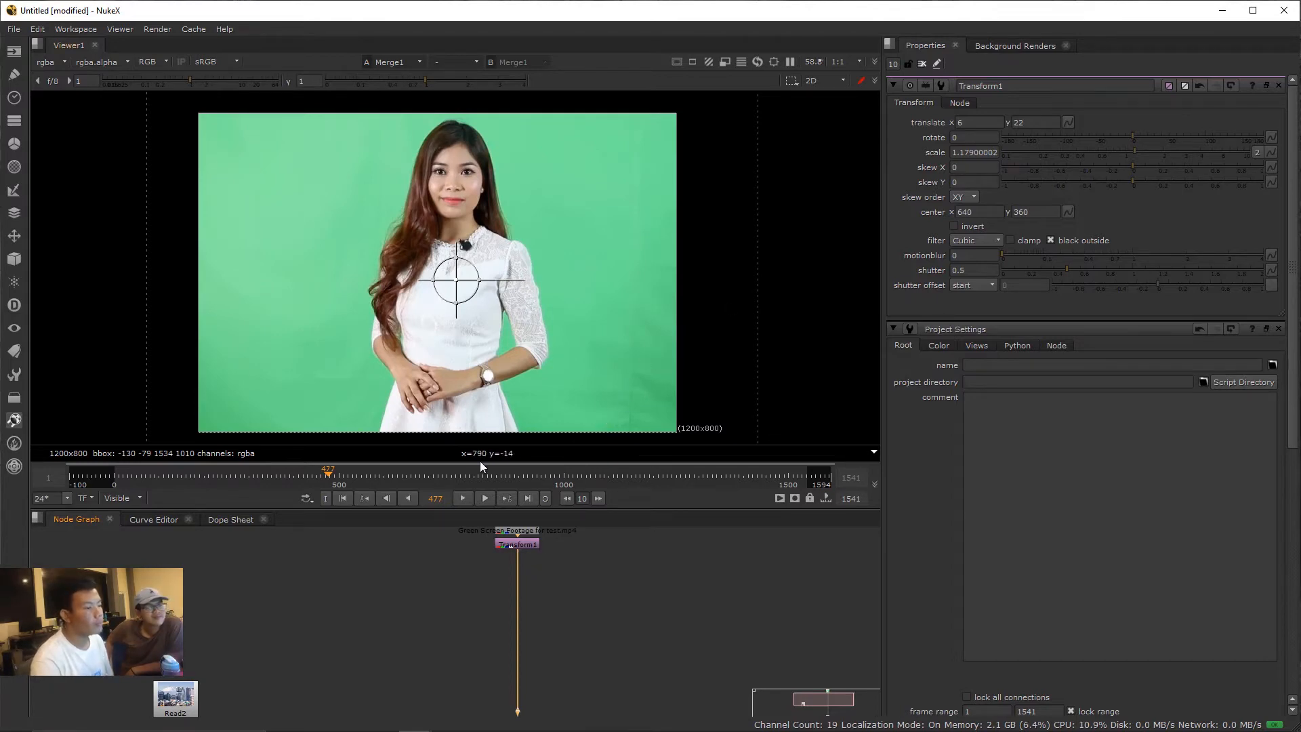
{"action": "left_click_drag", "start_coordinate": [566, 568], "coordinate": [587, 608]}
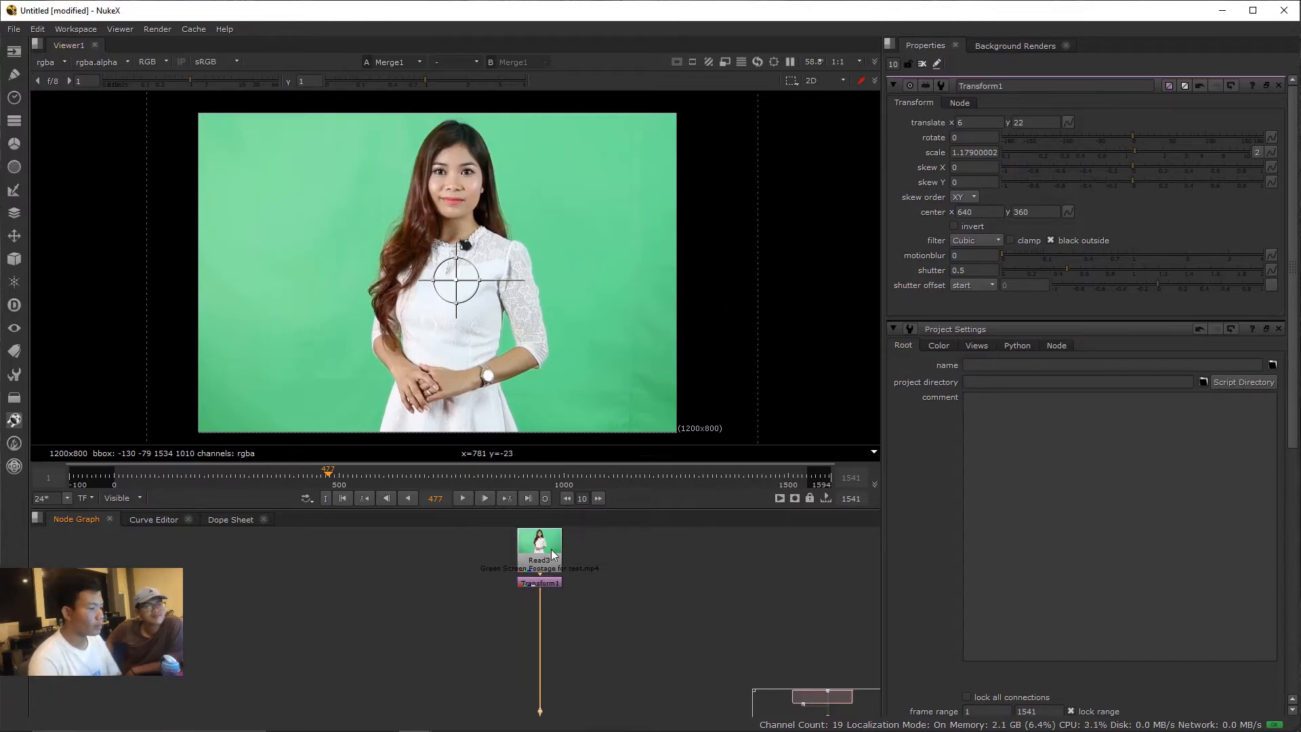
{"action": "double_click", "coordinate": [551, 550]}
{"action": "left_click", "coordinate": [676, 601]}
{"action": "key", "text": "s"}
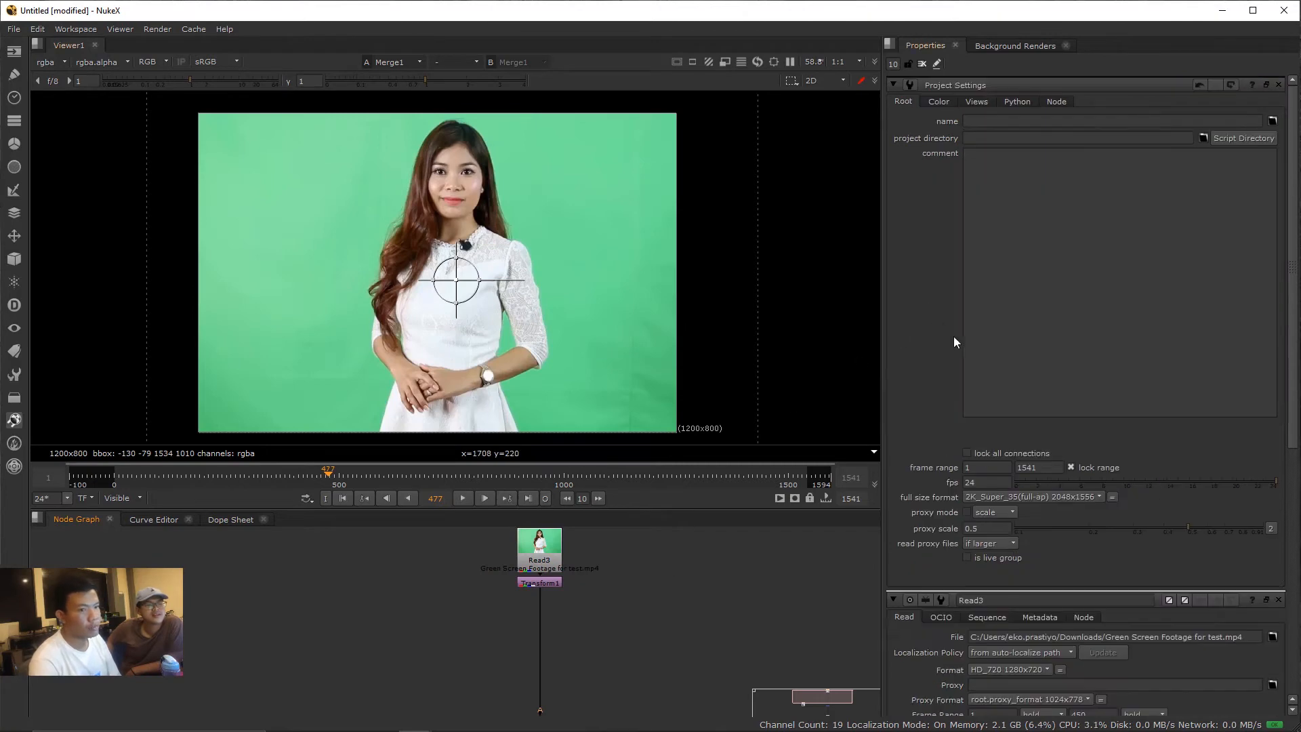
{"action": "double_click", "coordinate": [1046, 470]}
{"action": "type", "text": "45"}
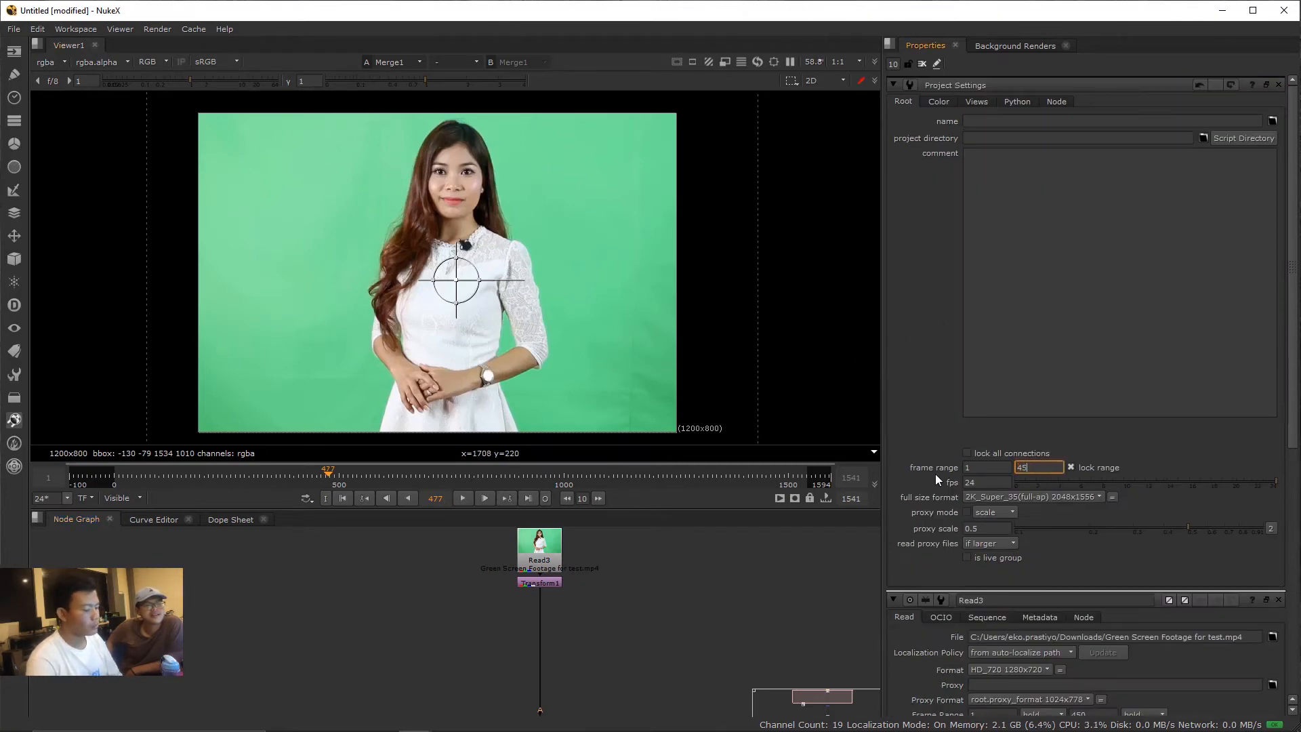
{"action": "type", "text": "0\\"}
{"action": "key", "text": "BackSpace"}
{"action": "key", "text": "Return"}
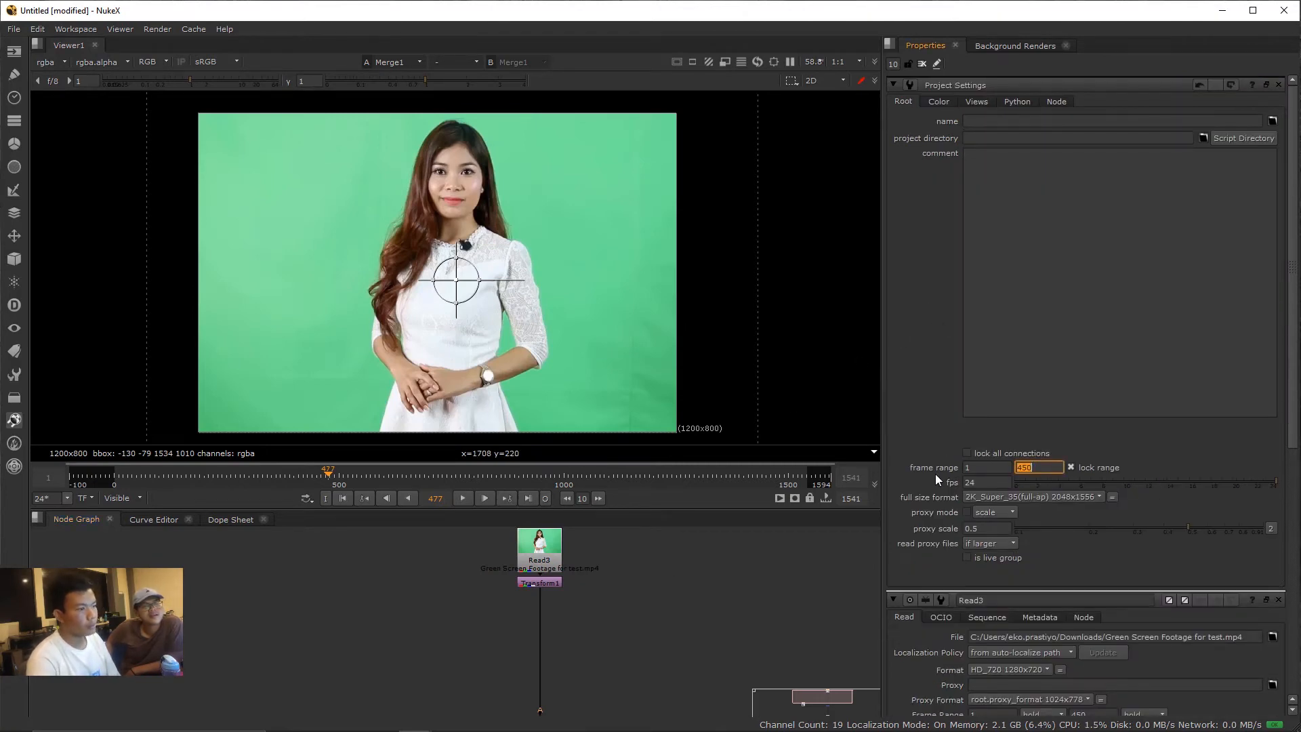
{"action": "left_click", "coordinate": [609, 590]}
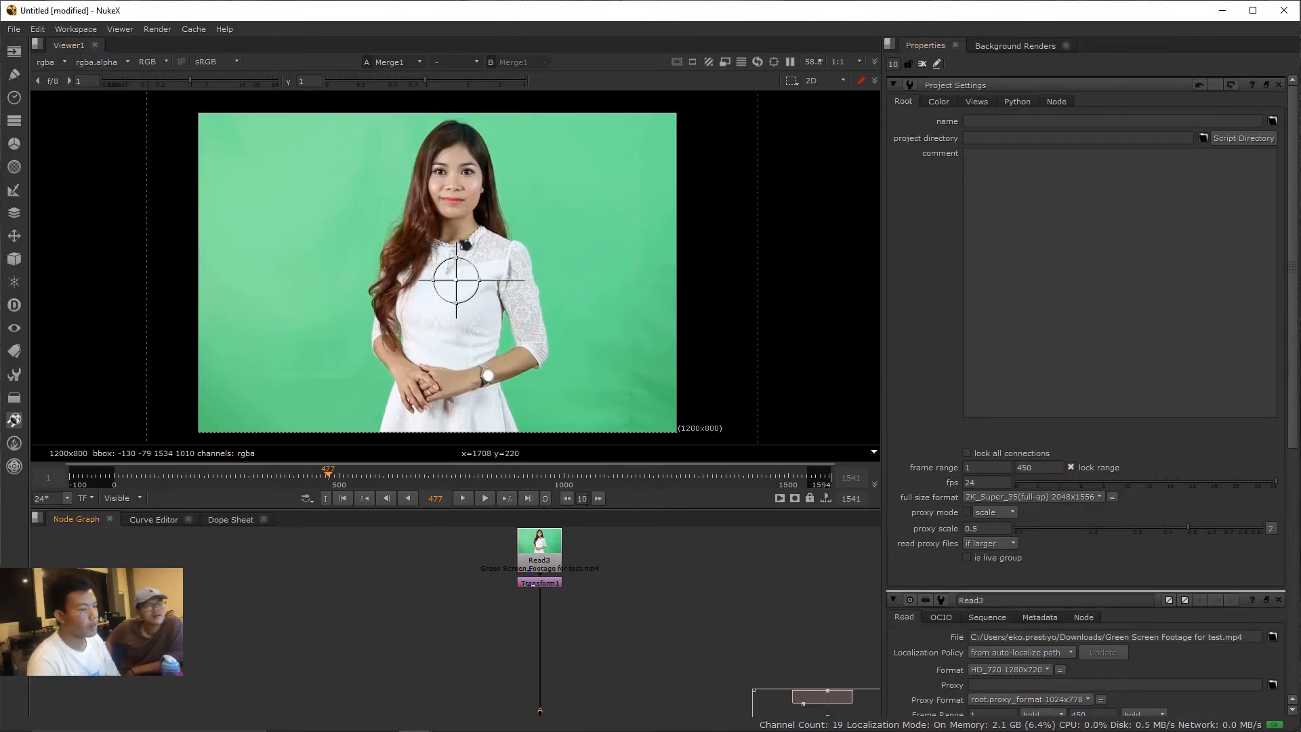
- Insert an IBKGizmo node after Transform1 and move it farther down to leave space between the two nodes
{"action": "double_click", "coordinate": [558, 582]}
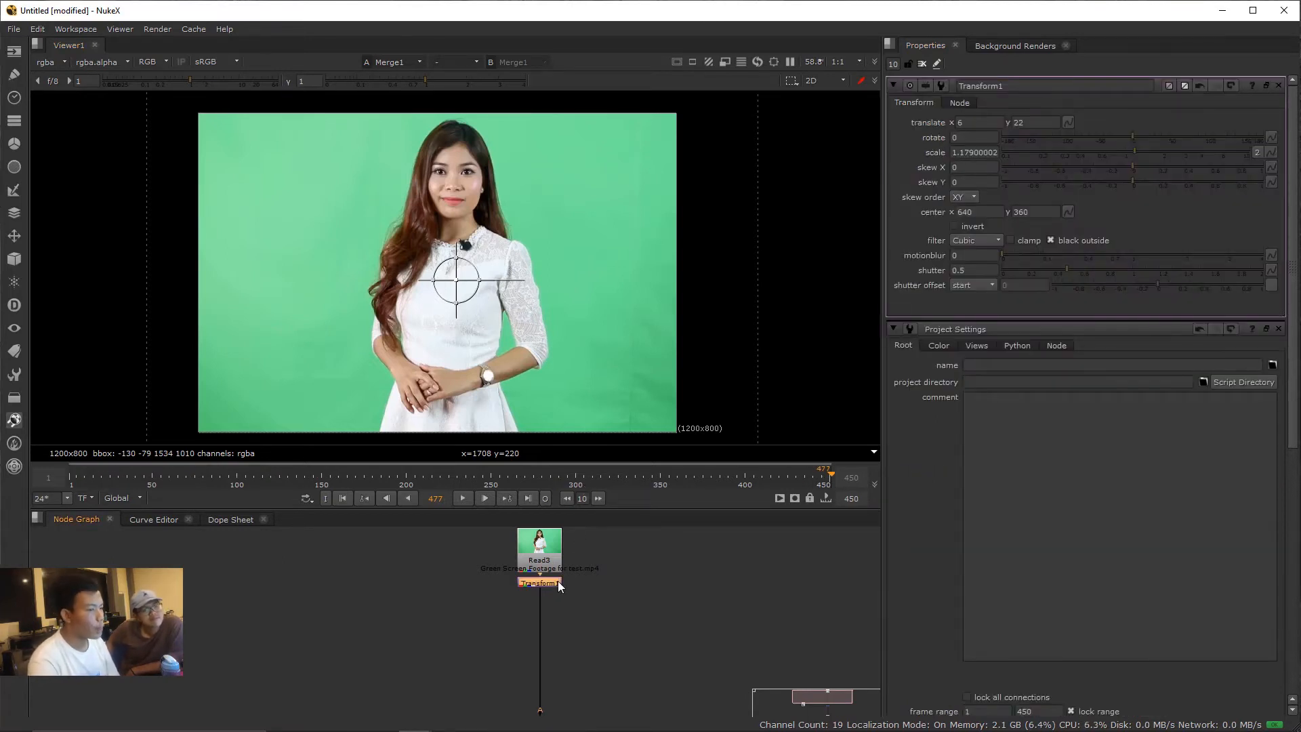
{"action": "left_click_drag", "start_coordinate": [558, 605], "coordinate": [556, 561]}
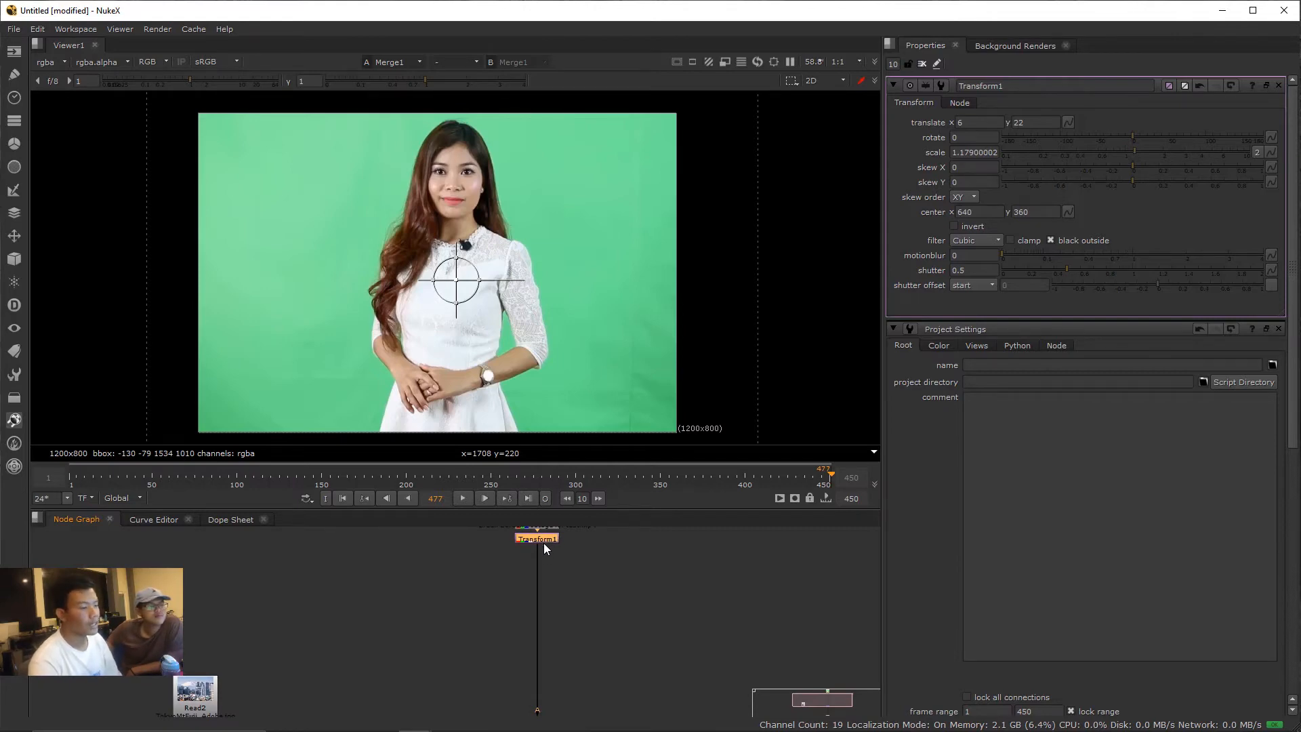
{"action": "key", "text": "Tab"}
{"action": "type", "text": "i"}
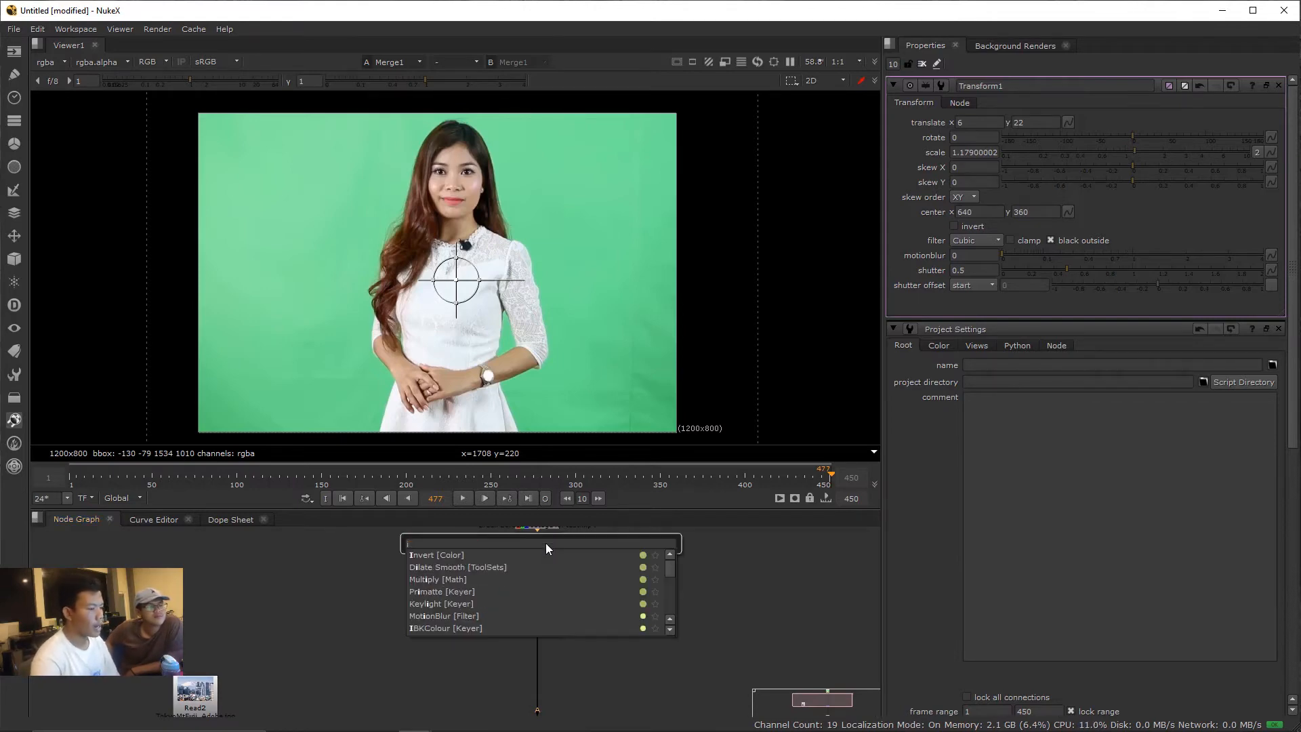
{"action": "type", "text": "bk"}
{"action": "key", "text": "Down"}
{"action": "key", "text": "Down"}
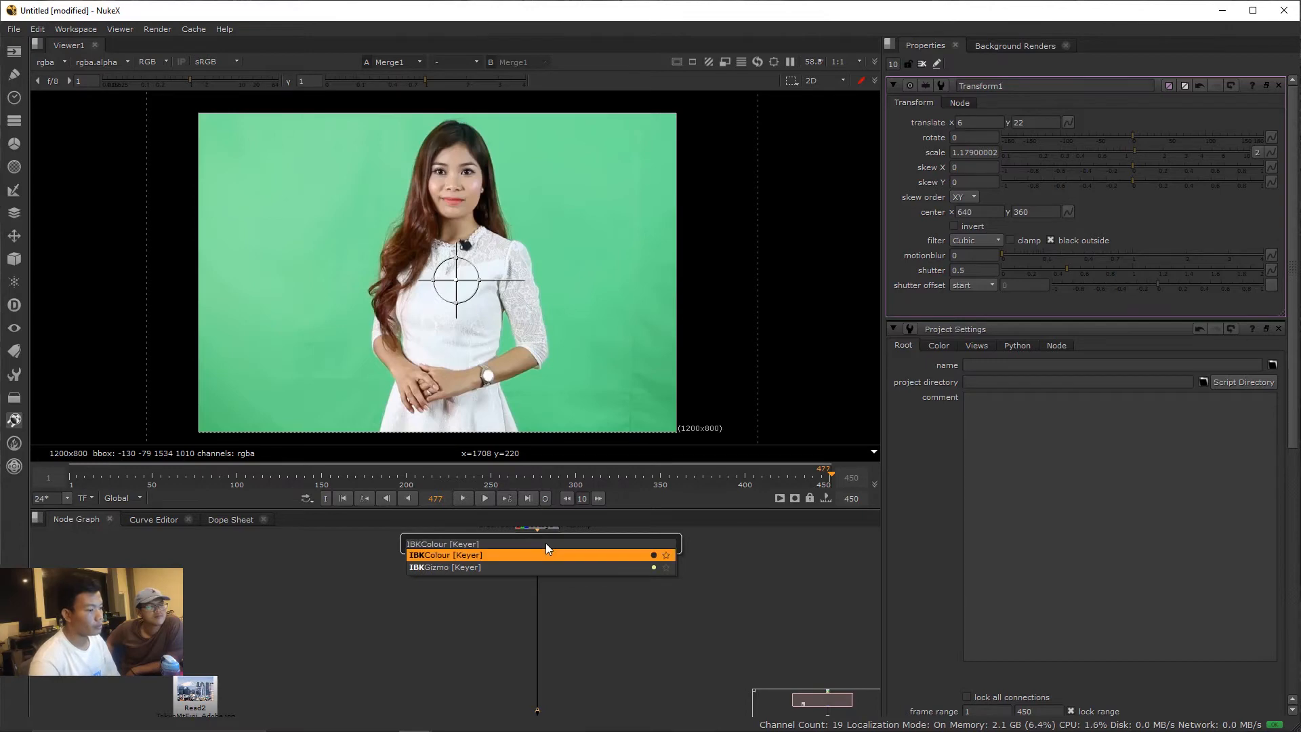
{"action": "key", "text": "Return"}
{"action": "left_click_drag", "start_coordinate": [546, 548], "coordinate": [550, 646]}
- Add an unconnected IBKColour node beside the woman's footage branch
{"action": "left_click", "coordinate": [704, 577]}
{"action": "key", "text": "Tab"}
{"action": "type", "text": "ibk"}
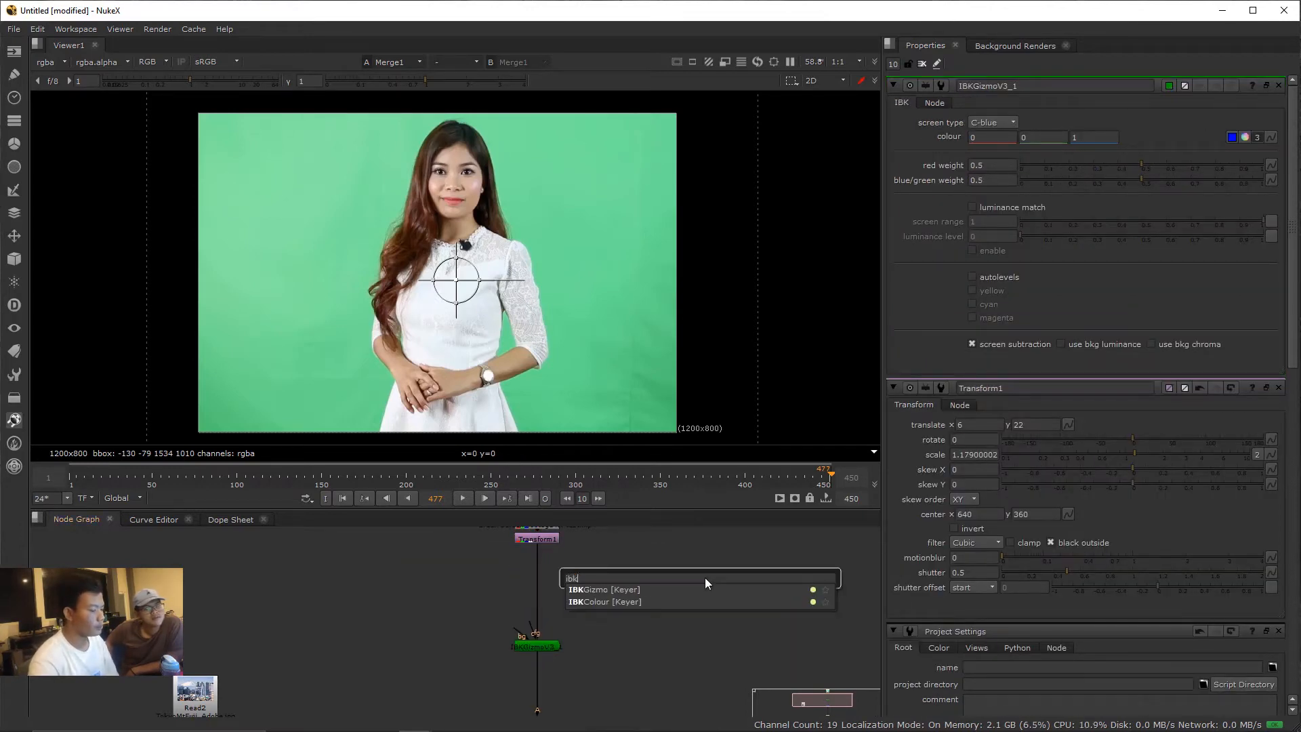
{"action": "key", "text": "Down"}
{"action": "key", "text": "Down"}
{"action": "key", "text": "Return"}
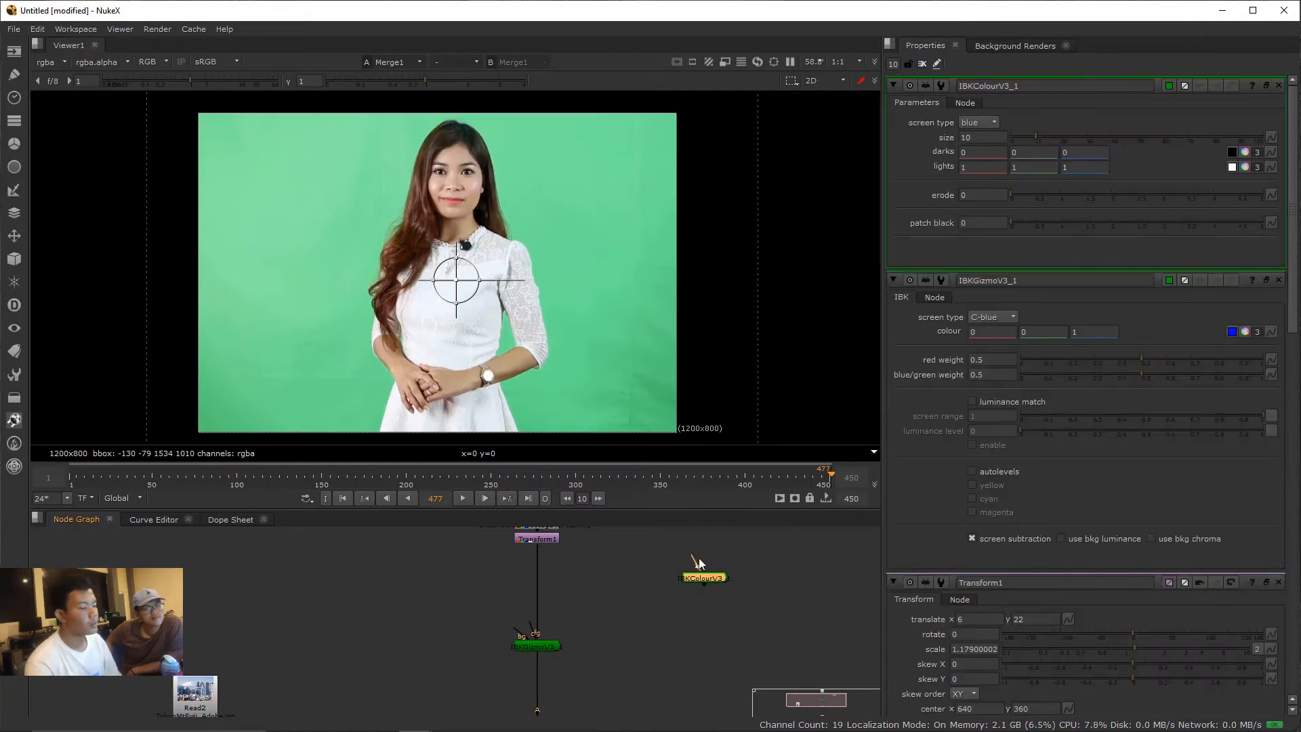
- Add a Constant node above the IBKColour node
{"action": "left_click_drag", "start_coordinate": [624, 538], "coordinate": [548, 547]}
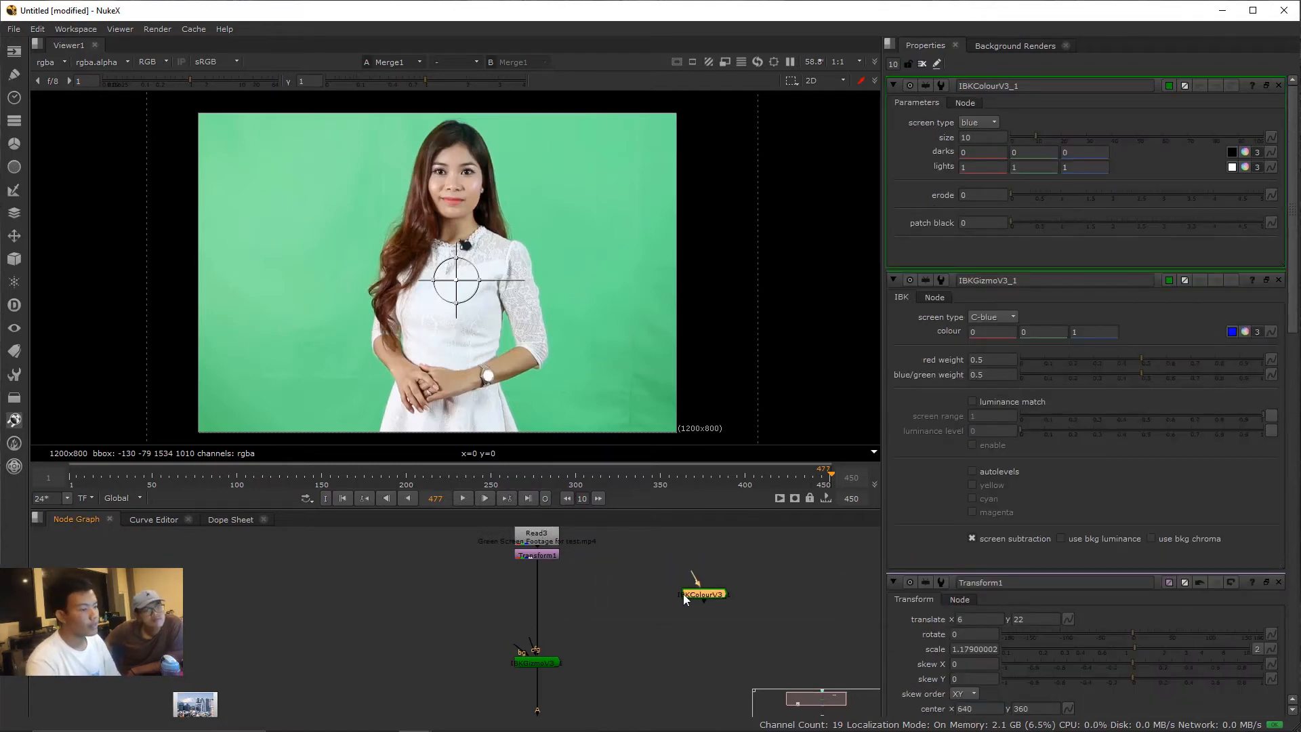
{"action": "scroll", "coordinate": [678, 576], "scroll_direction": "up", "scroll_amount": 3}
{"action": "key", "text": "Tab"}
{"action": "type", "text": "con"}
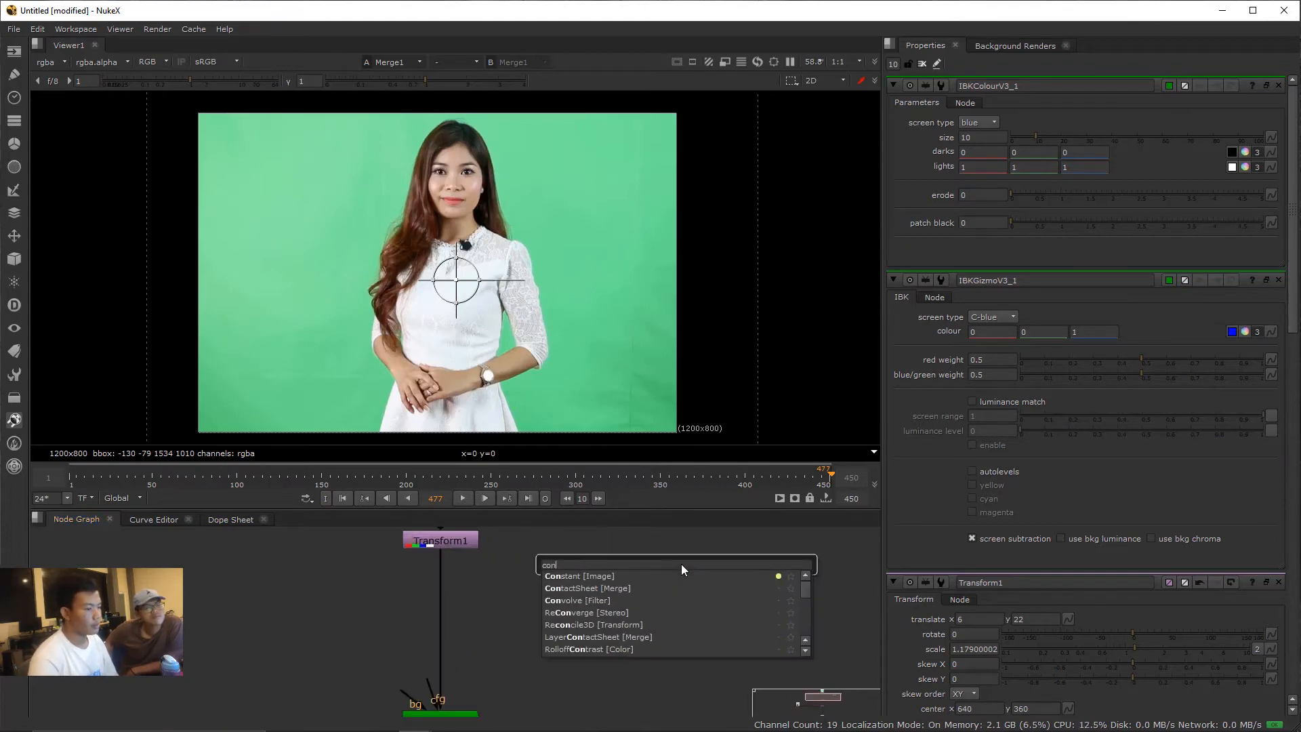
{"action": "key", "text": "Return"}
{"action": "scroll", "coordinate": [723, 540], "scroll_direction": "down", "scroll_amount": 2}
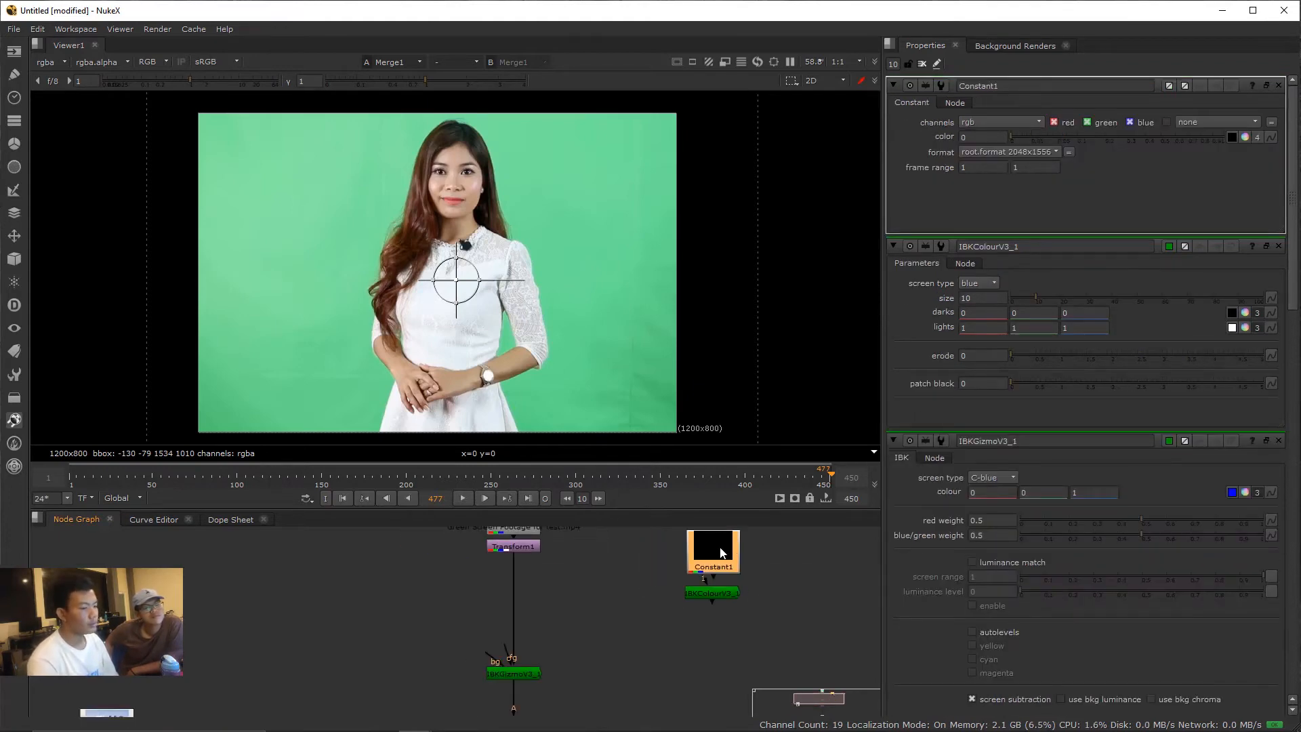
- Connect the IBKColour input to the Constant node and set the Constant's format to 1200x800
{"action": "left_click", "coordinate": [995, 152]}
{"action": "left_click", "coordinate": [1005, 244]}
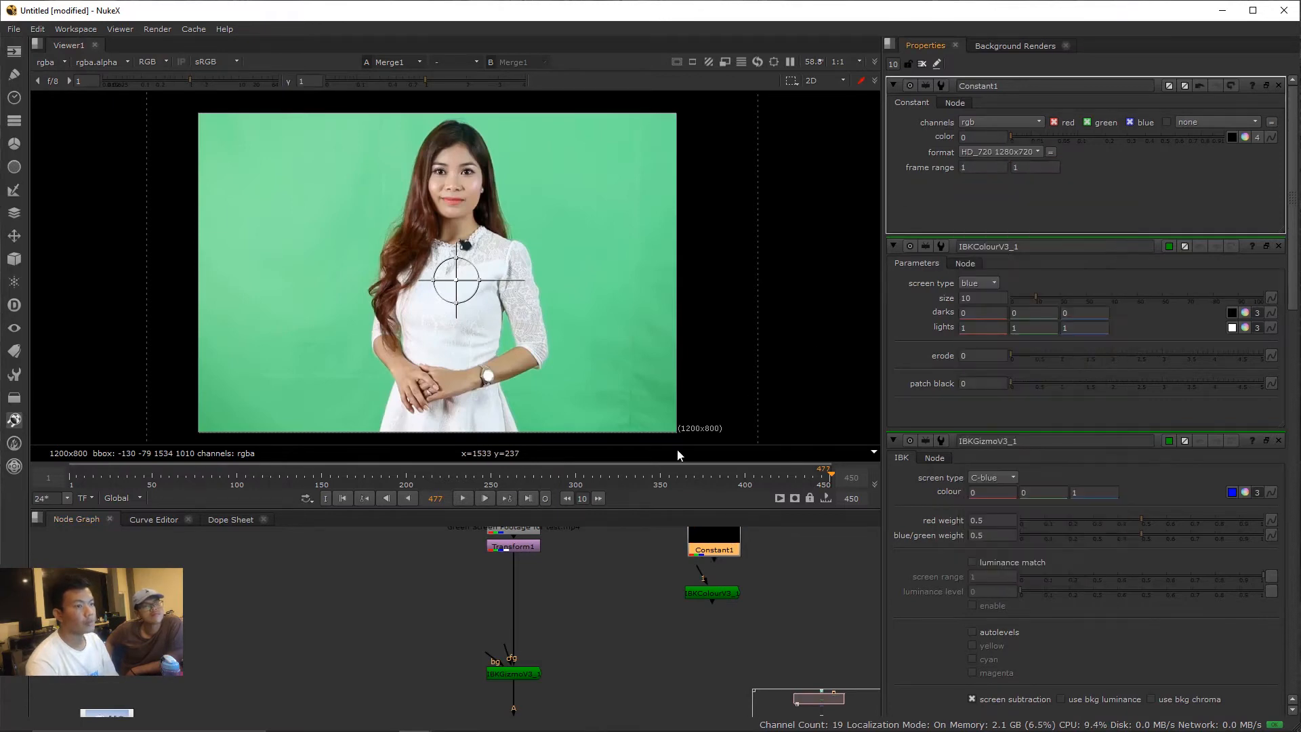
{"action": "left_click_drag", "start_coordinate": [699, 571], "coordinate": [713, 544]}
{"action": "left_click_drag", "start_coordinate": [727, 537], "coordinate": [726, 534]}
{"action": "left_click", "coordinate": [1003, 151]}
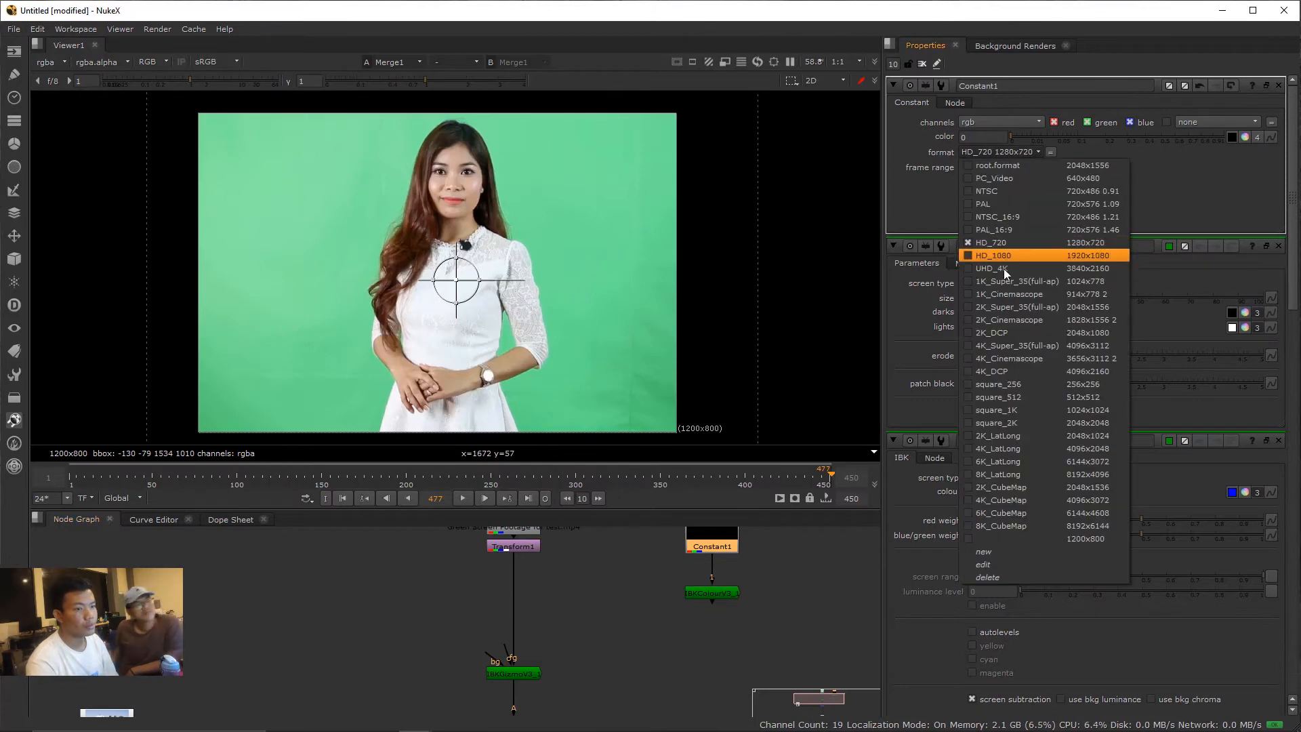
{"action": "left_click", "coordinate": [1017, 538]}
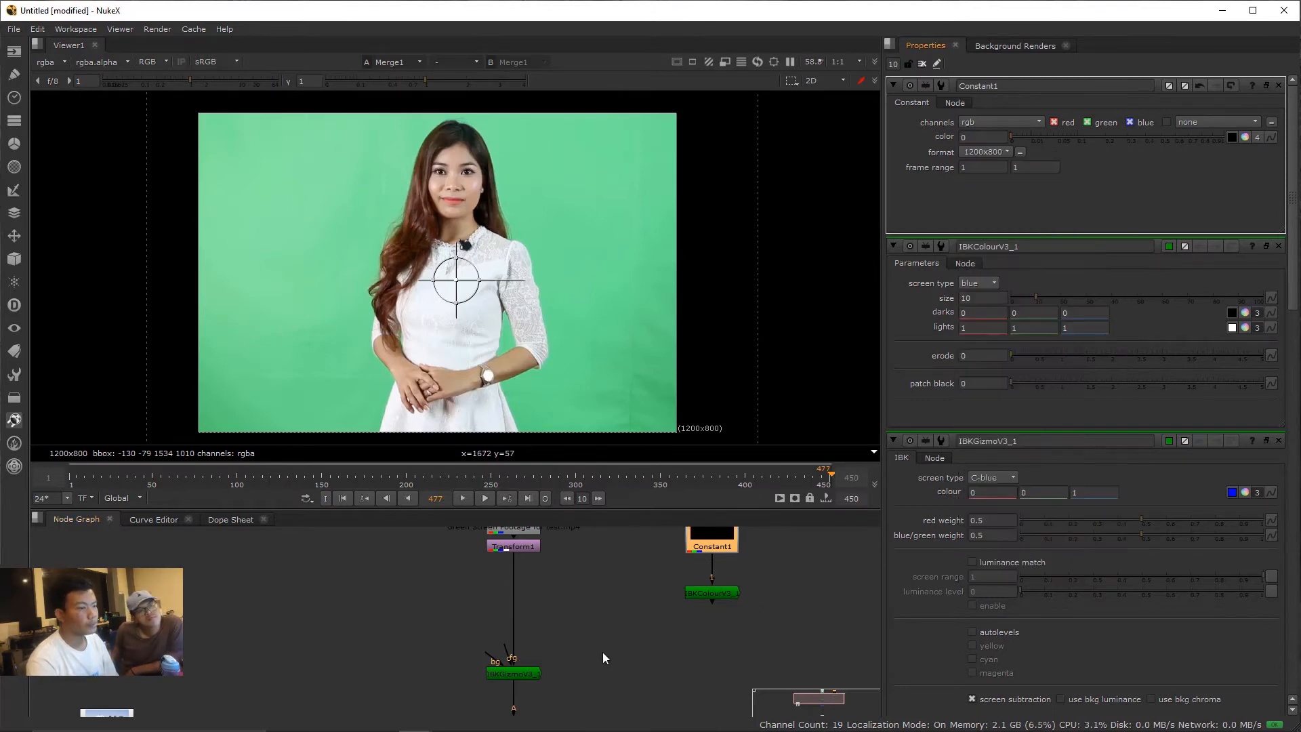
- Sample the green backdrop beside the woman's head for the Constant's color (0.153733, 0.751895, 0.317748) and view the Constant against the merge
{"action": "scroll", "coordinate": [668, 572], "scroll_direction": "down", "scroll_amount": 2}
{"action": "scroll", "coordinate": [668, 572], "scroll_direction": "up", "scroll_amount": 1}
{"action": "scroll", "coordinate": [556, 550], "scroll_direction": "down", "scroll_amount": 1}
{"action": "left_click_drag", "start_coordinate": [557, 550], "coordinate": [574, 578]}
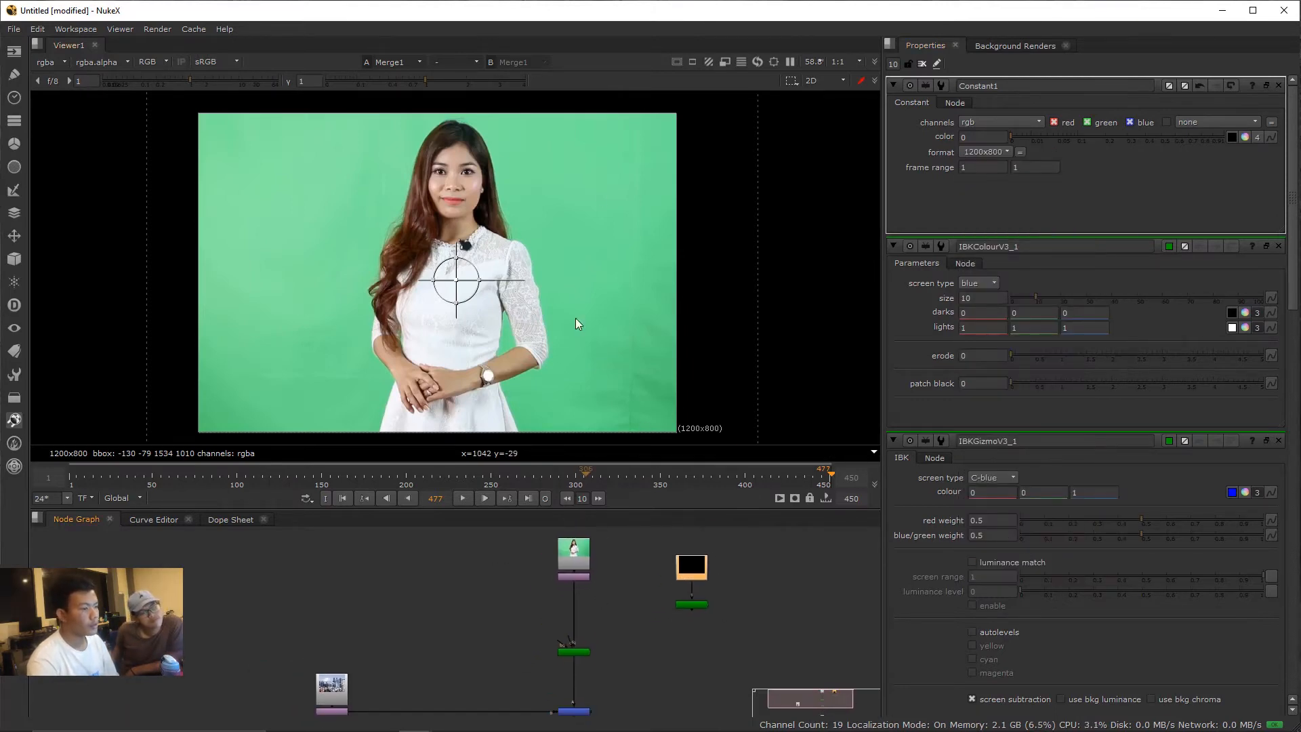
{"action": "left_click", "coordinate": [1230, 137]}
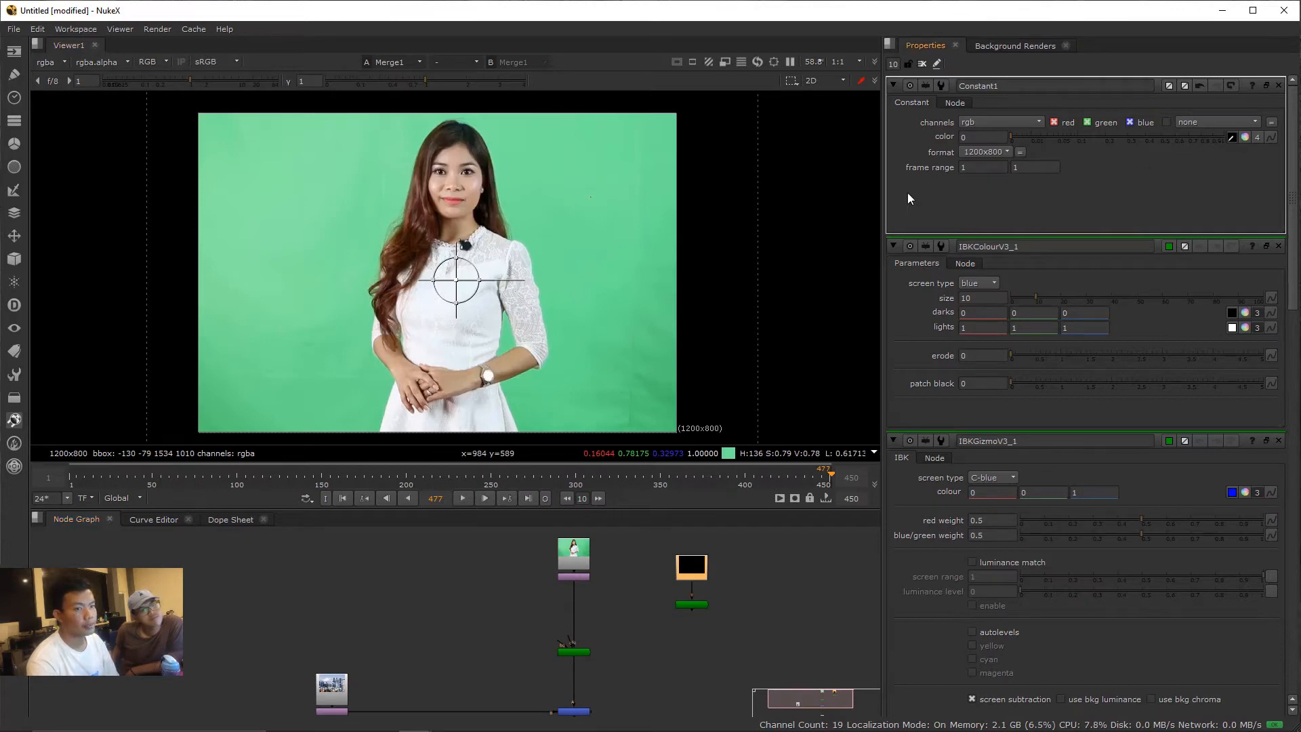
{"action": "left_click", "coordinate": [638, 200], "text": "ctrl"}
{"action": "key", "text": "2"}
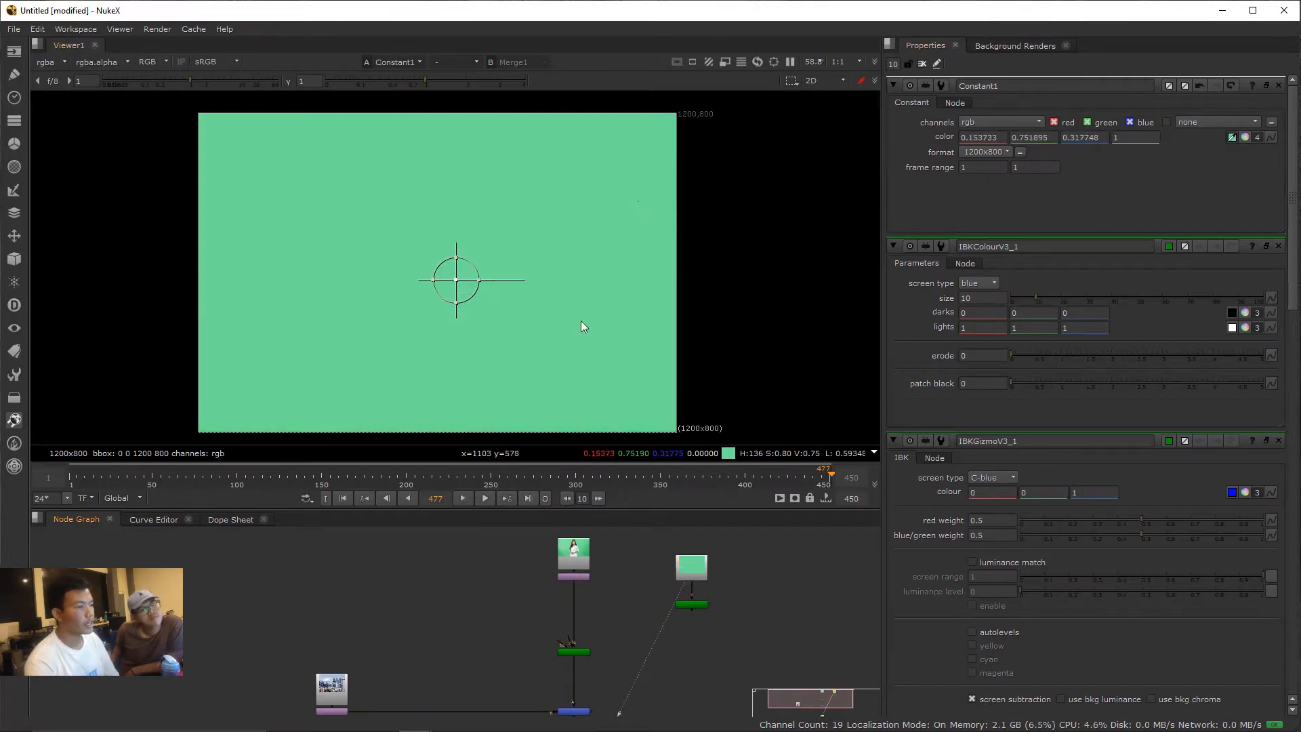
{"action": "key", "text": "1"}
- Set the IBKGizmo's screen type to C-green and its colour to 0, 1, 0
{"action": "left_click", "coordinate": [657, 566]}
{"action": "left_click_drag", "start_coordinate": [672, 610], "coordinate": [669, 578]}
{"action": "scroll", "coordinate": [595, 610], "scroll_direction": "up", "scroll_amount": 2}
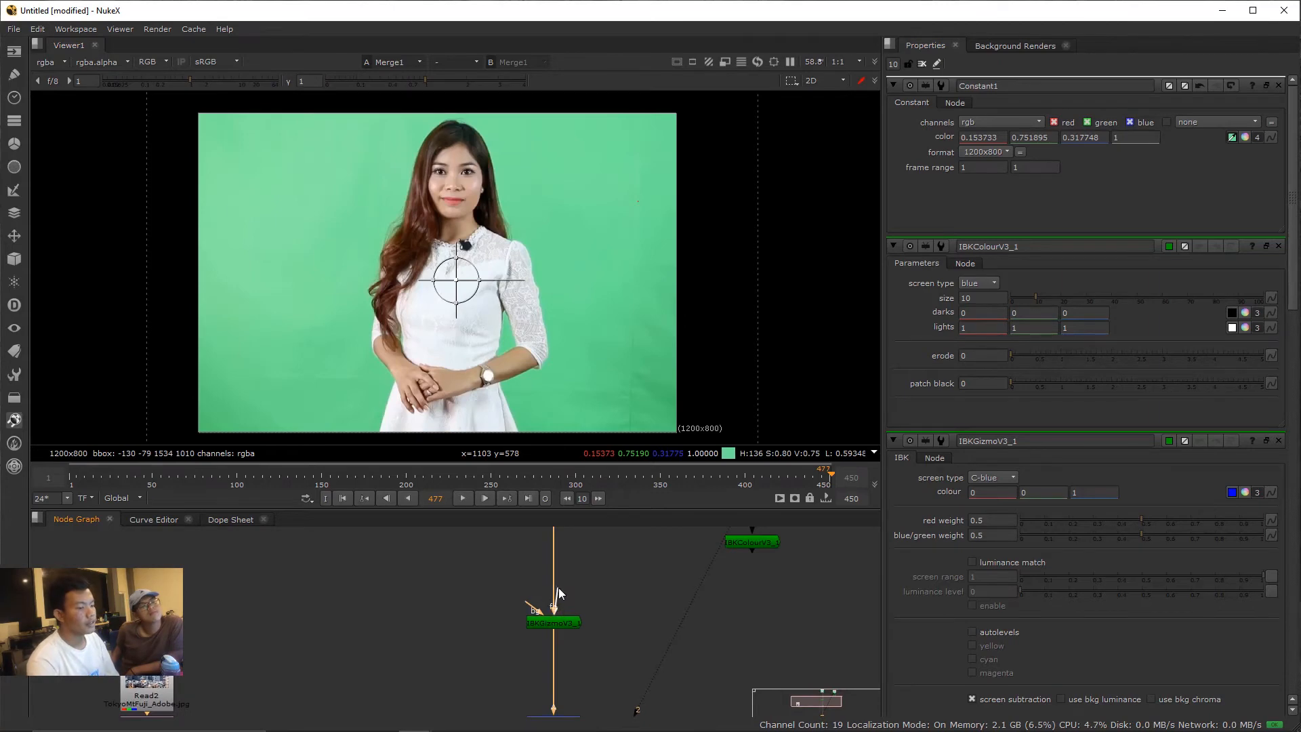
{"action": "double_click", "coordinate": [567, 624]}
{"action": "left_click", "coordinate": [993, 122]}
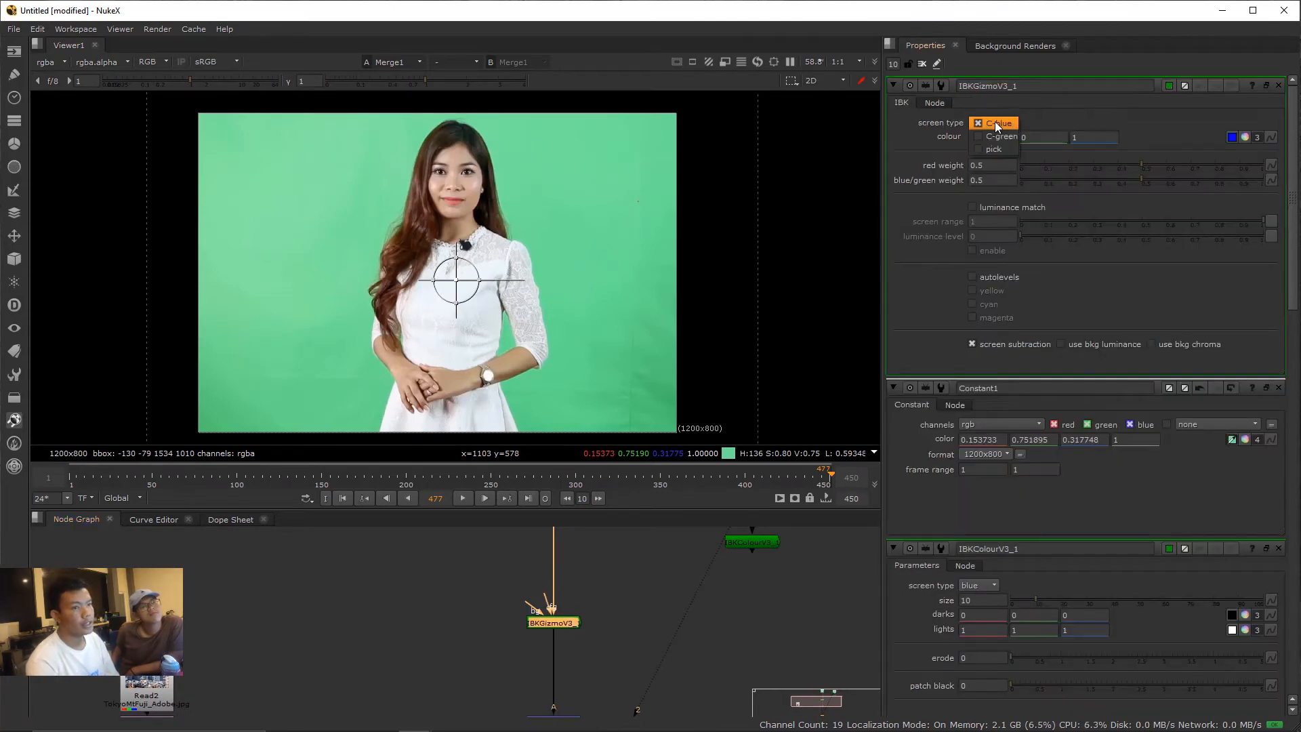
{"action": "left_click", "coordinate": [990, 138]}
{"action": "left_click", "coordinate": [1041, 137]}
{"action": "type", "text": "1"}
{"action": "left_click", "coordinate": [1078, 136]}
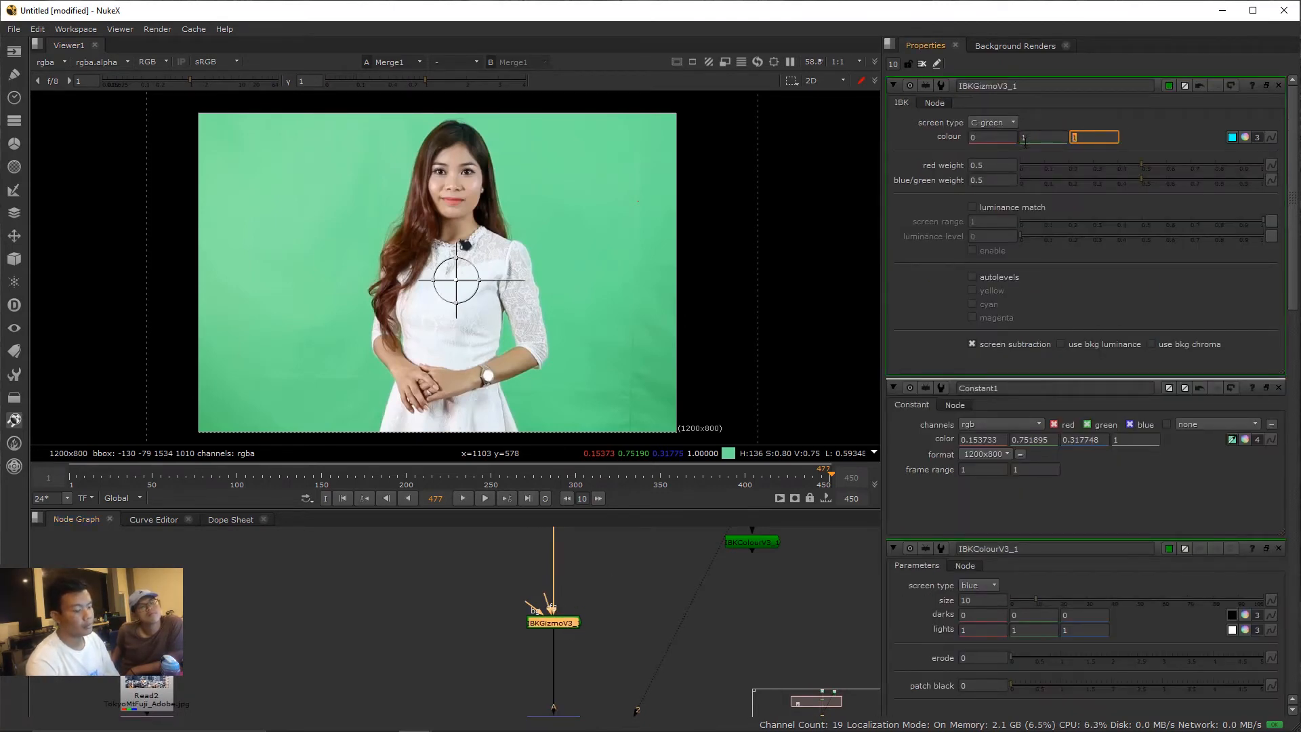
{"action": "key", "text": "BackSpace"}
{"action": "type", "text": "0"}
{"action": "left_click", "coordinate": [613, 629]}
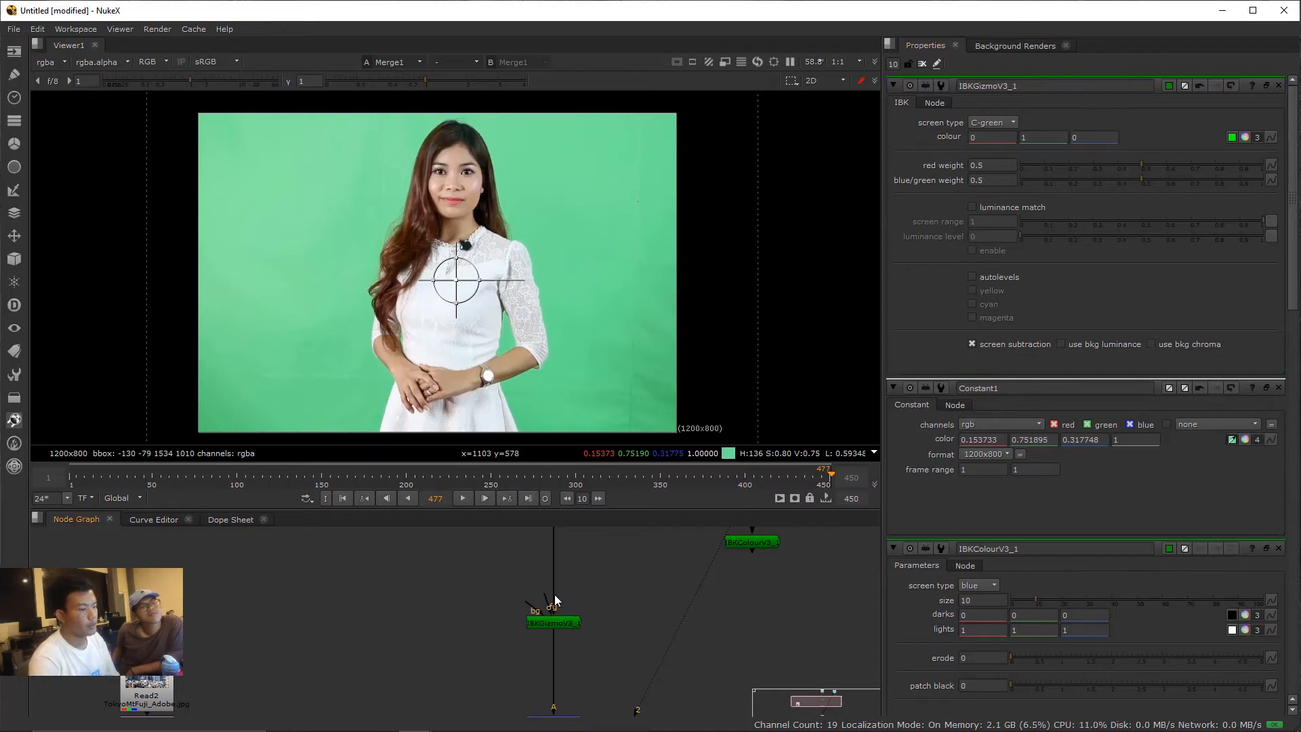
- Connect the IBKGizmo's c input to the IBKColour node and toggle the alpha view to check the merge
{"action": "left_click_drag", "start_coordinate": [552, 601], "coordinate": [738, 547]}
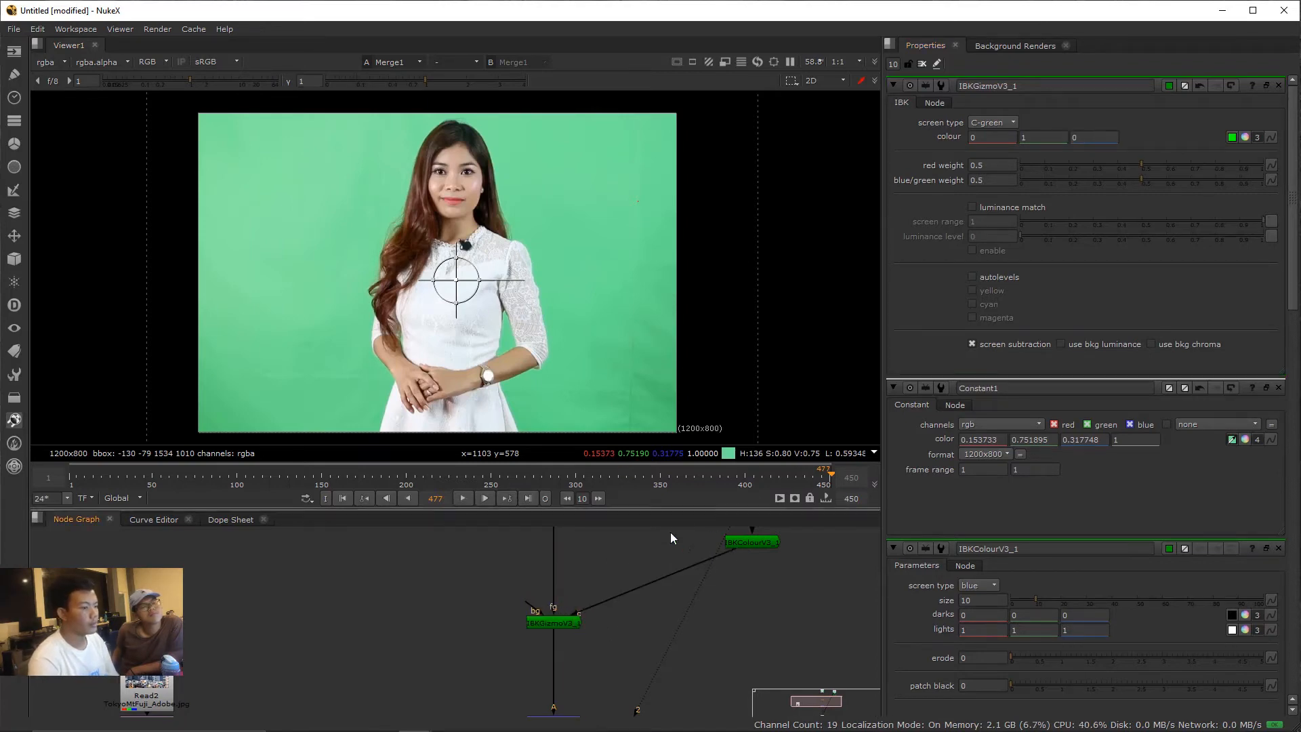
{"action": "scroll", "coordinate": [591, 681], "scroll_direction": "down", "scroll_amount": 3}
{"action": "left_click_drag", "start_coordinate": [586, 687], "coordinate": [627, 621]}
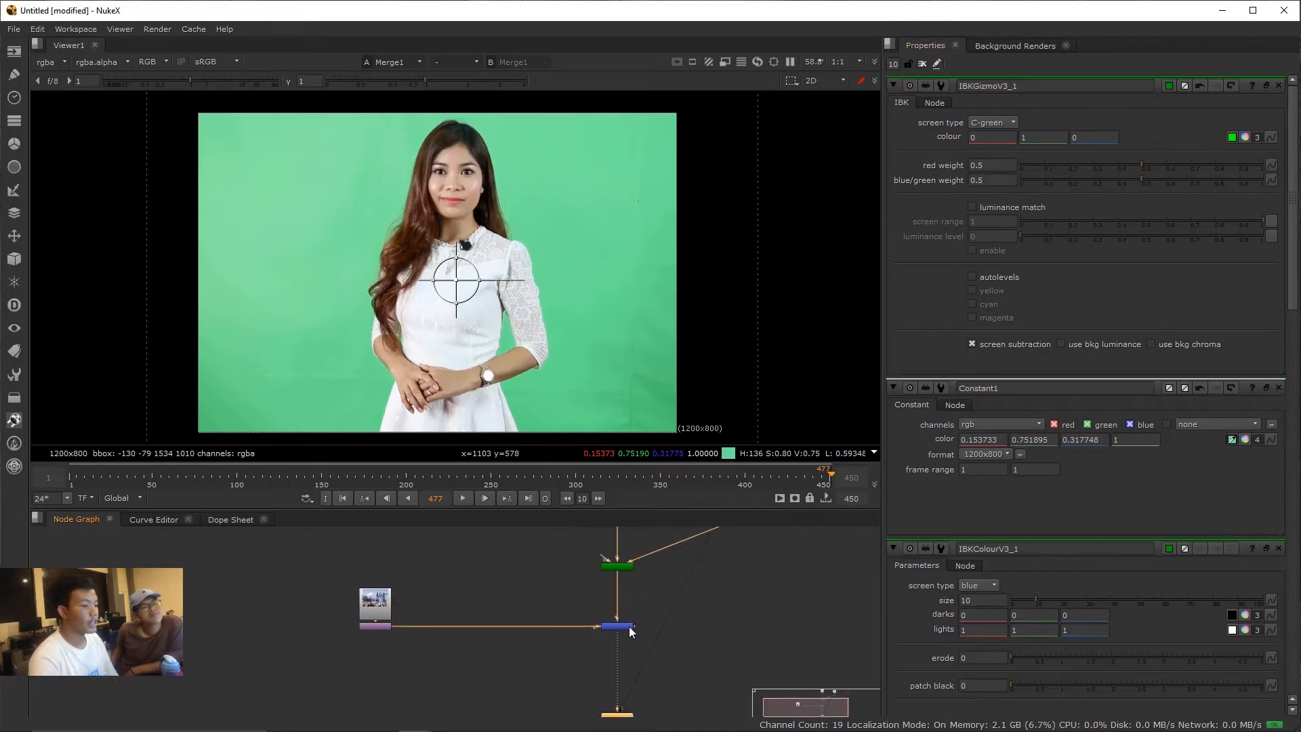
{"action": "key", "text": "a"}
{"action": "key", "text": "a"}
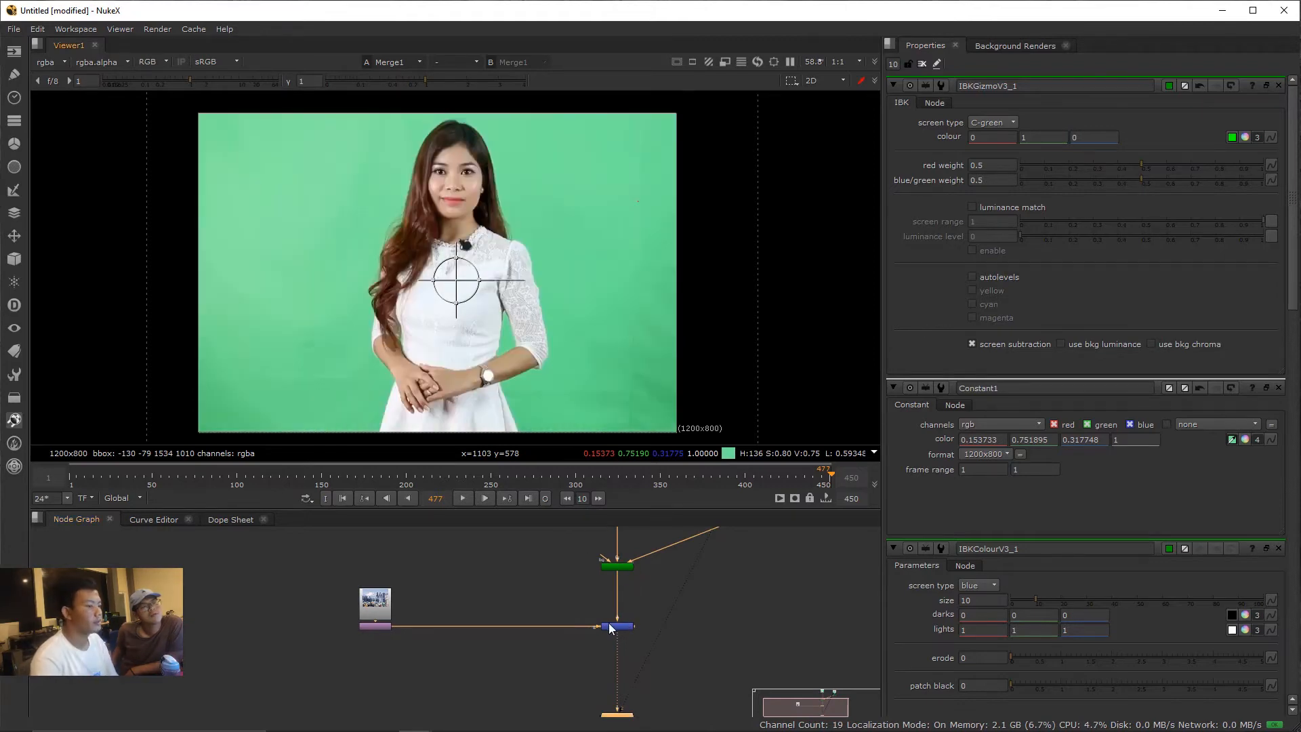
- View the IBKGizmo and IBKColour outputs, and set the IBKColour's screen type to green
{"action": "scroll", "coordinate": [616, 624], "scroll_direction": "down", "scroll_amount": 3}
{"action": "left_click_drag", "start_coordinate": [644, 581], "coordinate": [550, 633]}
{"action": "scroll", "coordinate": [550, 633], "scroll_direction": "up", "scroll_amount": 4}
{"action": "scroll", "coordinate": [502, 653], "scroll_direction": "up", "scroll_amount": 3}
{"action": "left_click", "coordinate": [504, 656]}
{"action": "key", "text": "1"}
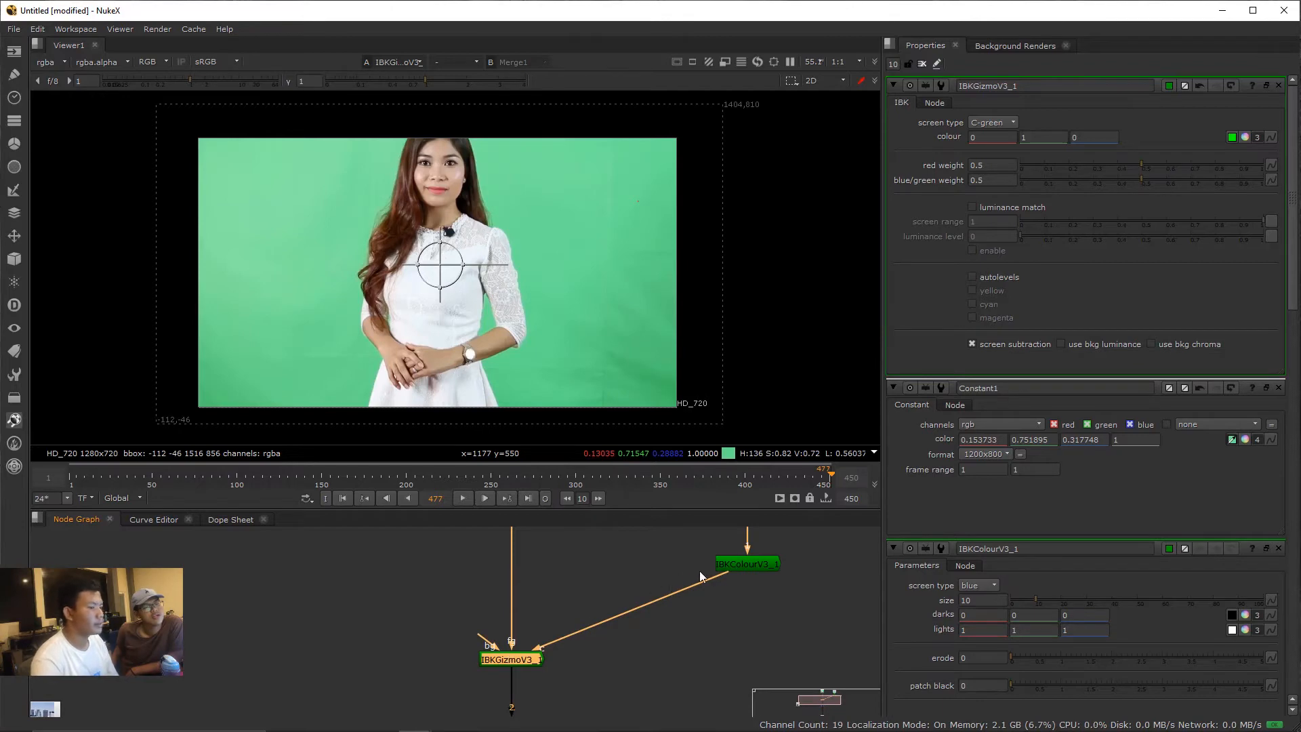
{"action": "double_click", "coordinate": [740, 566]}
{"action": "key", "text": "1"}
{"action": "left_click", "coordinate": [740, 563]}
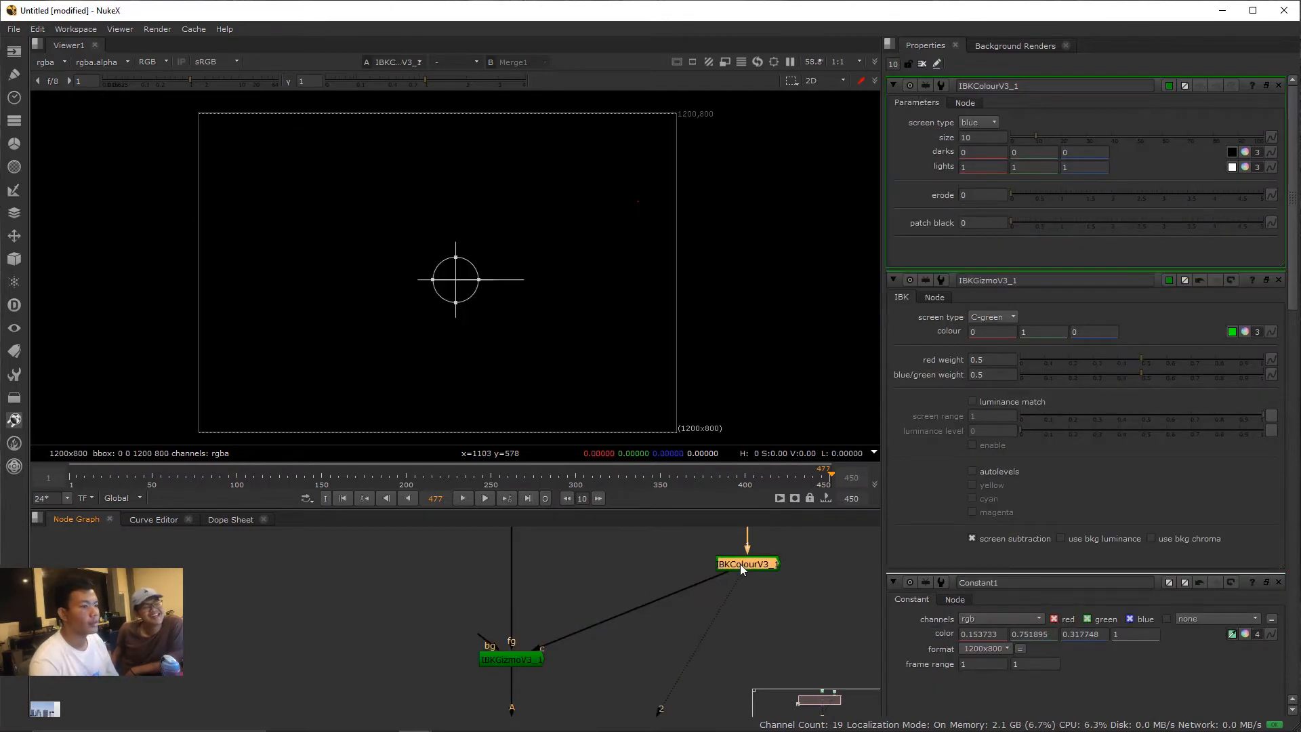
{"action": "left_click", "coordinate": [981, 111]}
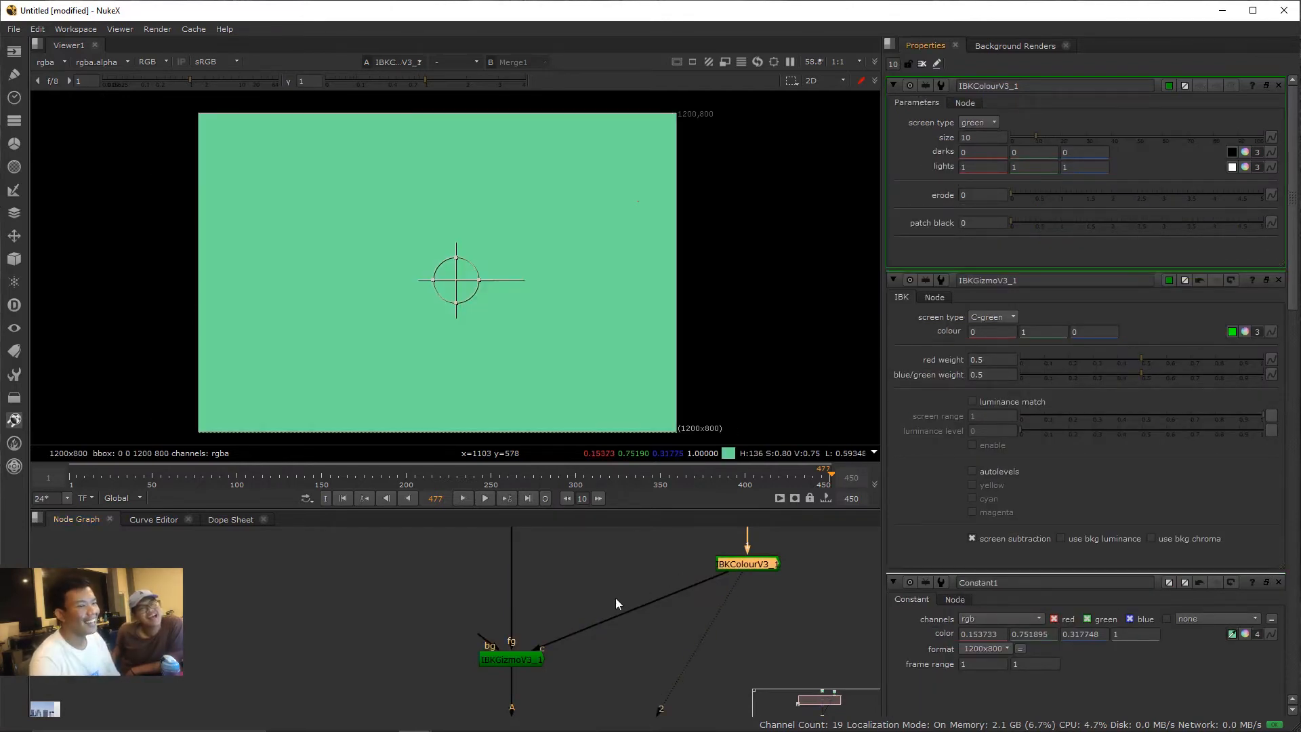
- Compare the Merge composite over the Tokyo image with the IBKGizmo's keyed output
{"action": "left_click", "coordinate": [554, 560]}
{"action": "key", "text": "2"}
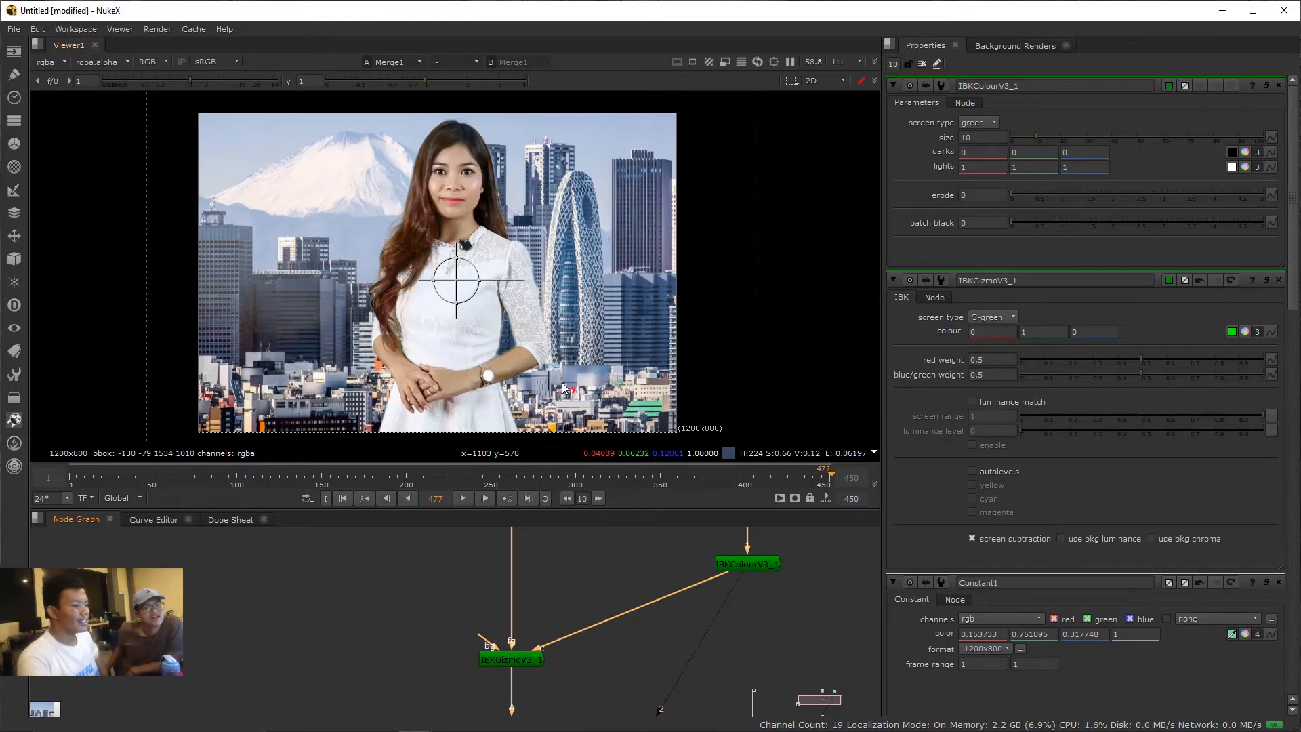
{"action": "scroll", "coordinate": [606, 579], "scroll_direction": "down", "scroll_amount": 3}
{"action": "left_click_drag", "start_coordinate": [584, 587], "coordinate": [579, 640]}
{"action": "scroll", "coordinate": [554, 581], "scroll_direction": "up", "scroll_amount": 4}
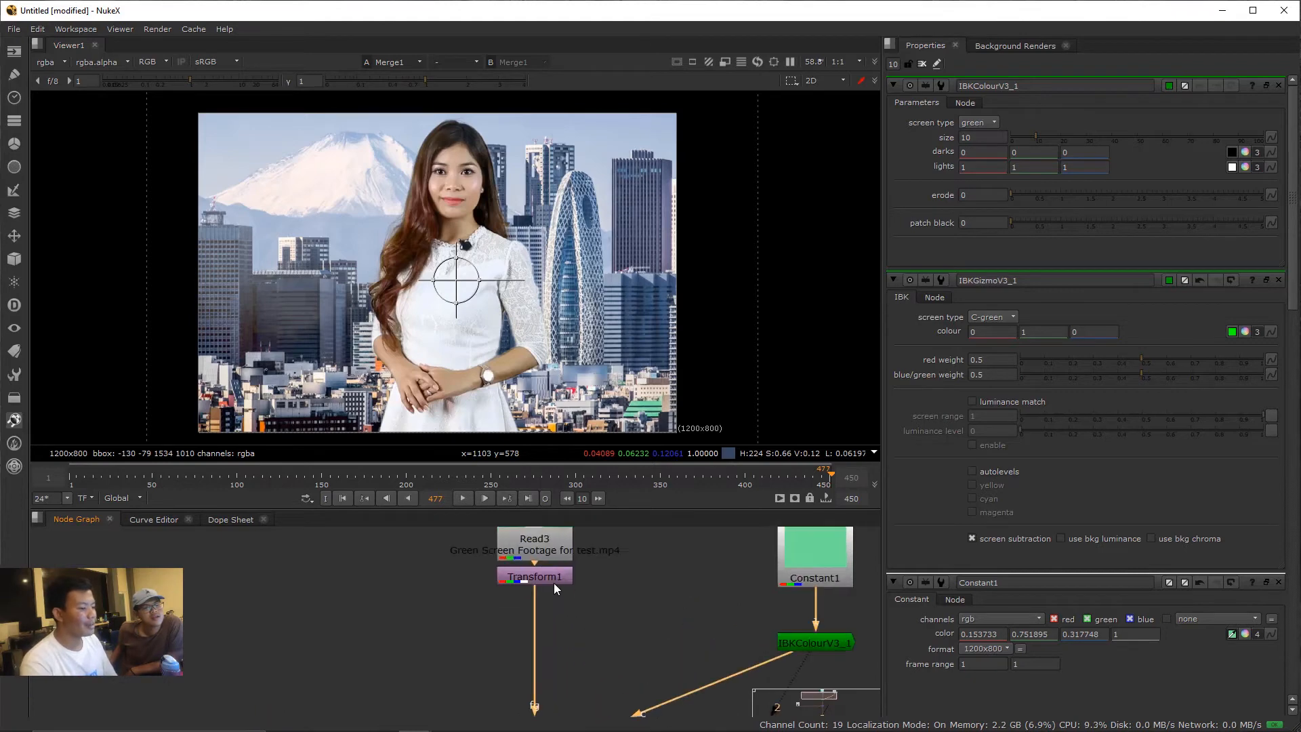
{"action": "scroll", "coordinate": [554, 581], "scroll_direction": "down", "scroll_amount": 4}
{"action": "left_click_drag", "start_coordinate": [568, 579], "coordinate": [609, 522]}
{"action": "left_click", "coordinate": [593, 614]}
{"action": "key", "text": "1"}
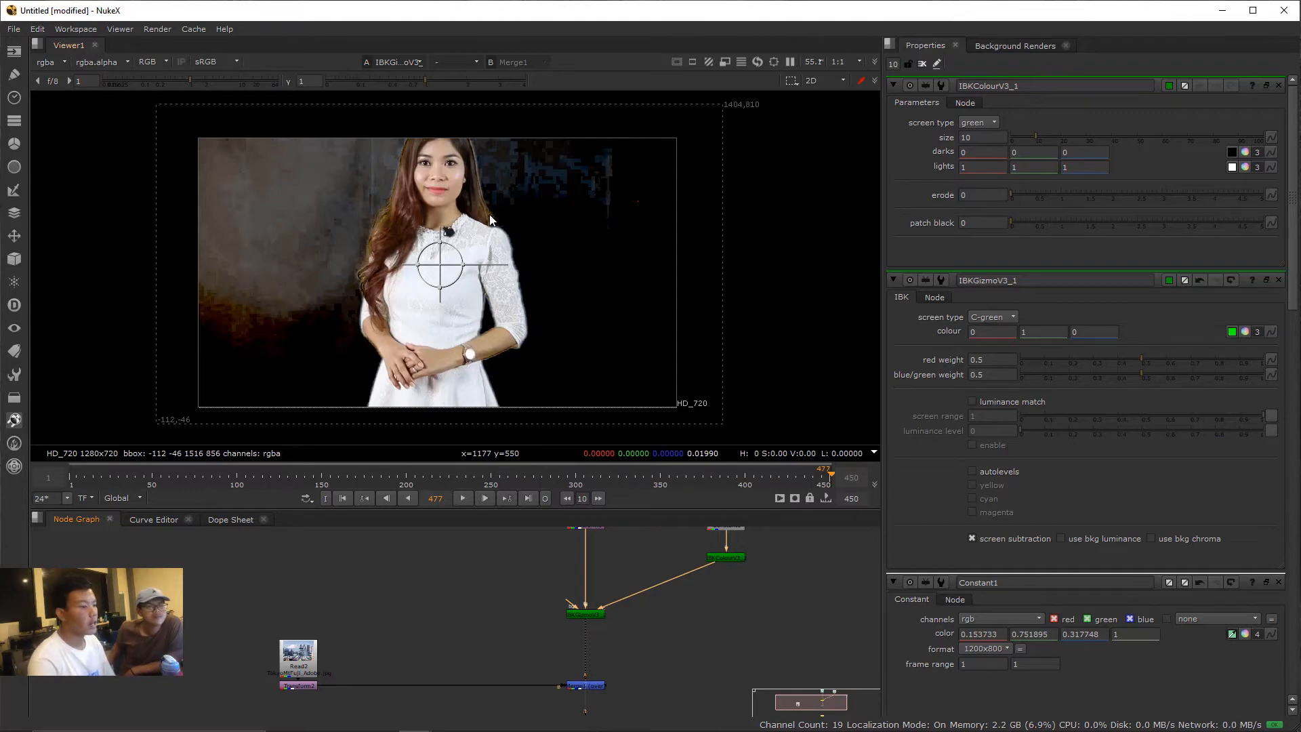
{"action": "left_click", "coordinate": [586, 685]}
{"action": "key", "text": "1"}
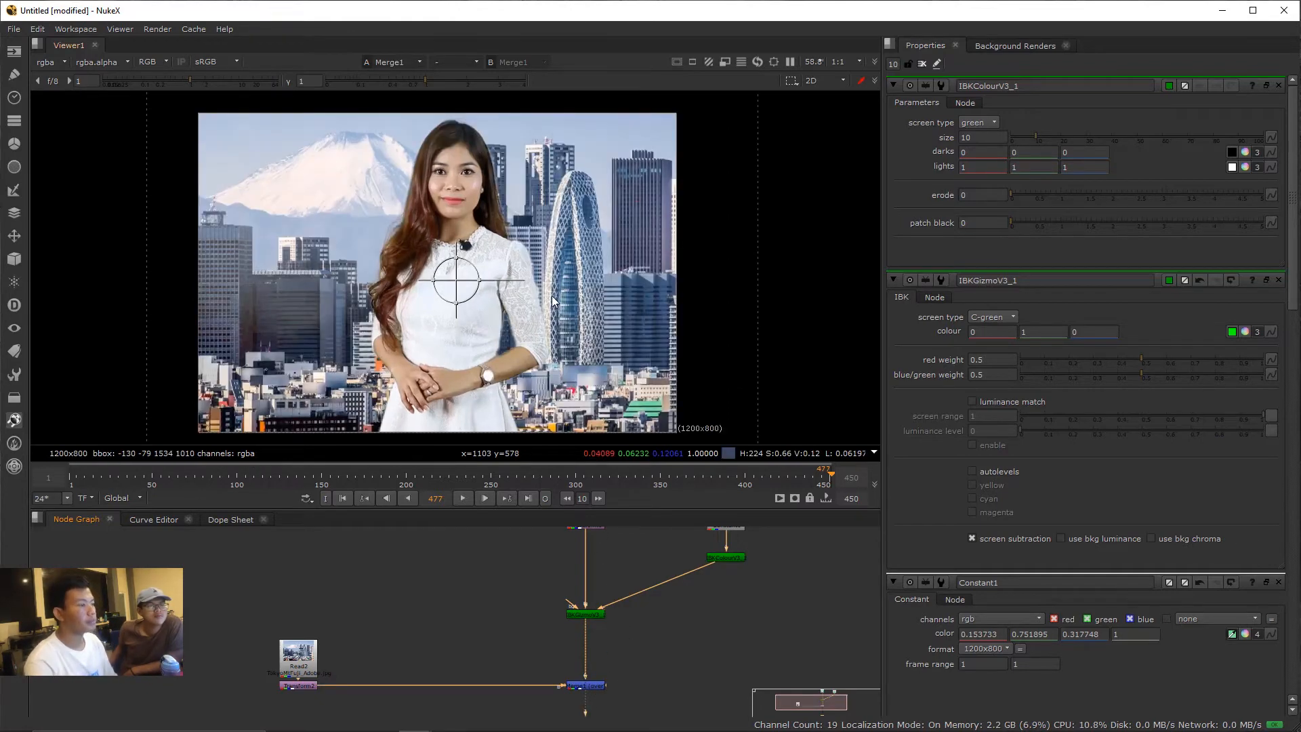
{"action": "left_click", "coordinate": [595, 617]}
{"action": "key", "text": "1"}
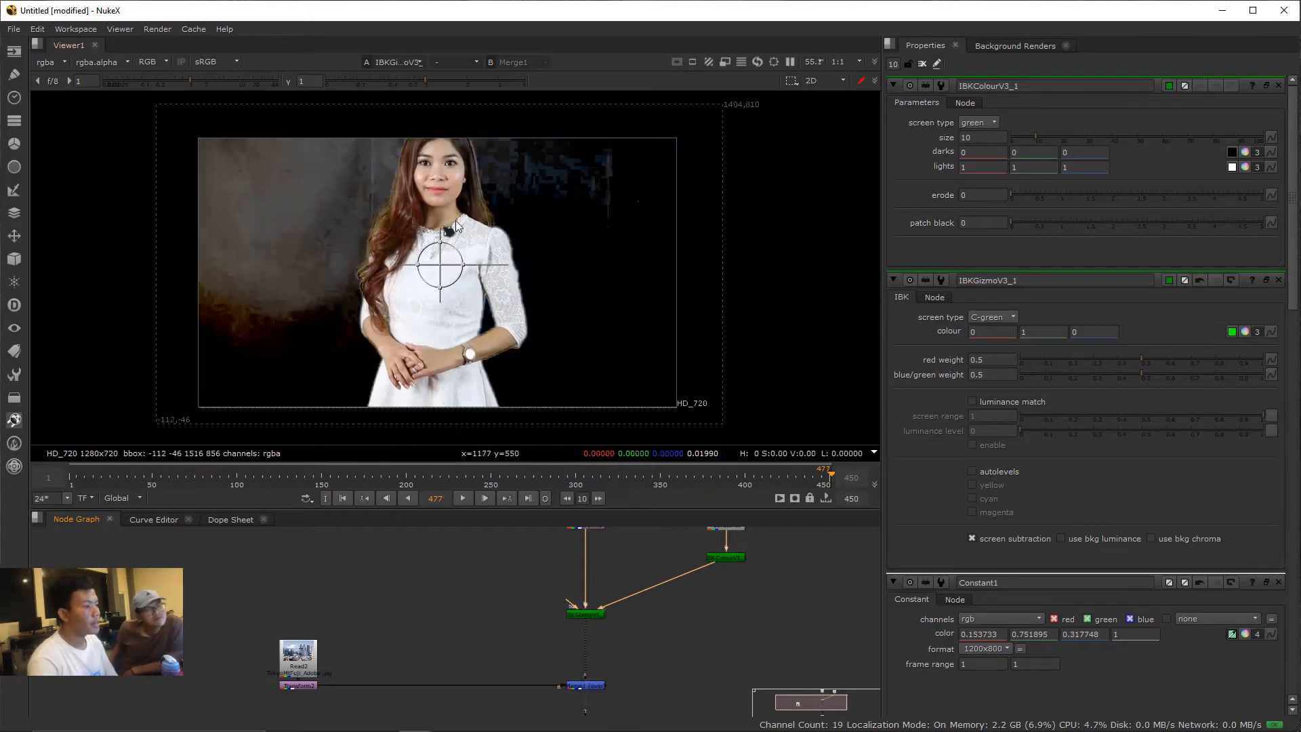
- Examine the IBKGizmo's alpha matte around the woman and in the backdrop, comparing it with the merge
{"action": "key", "text": "a"}
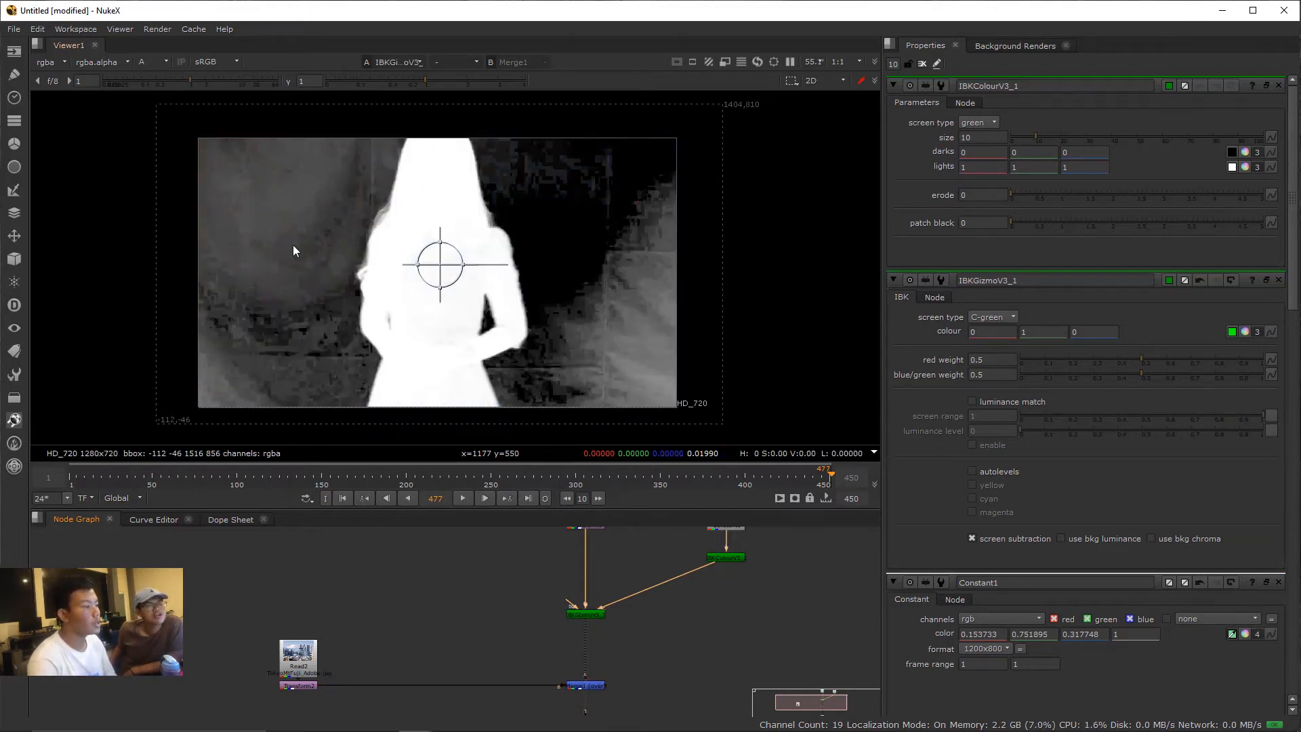
{"action": "scroll", "coordinate": [615, 314], "scroll_direction": "up", "scroll_amount": 2}
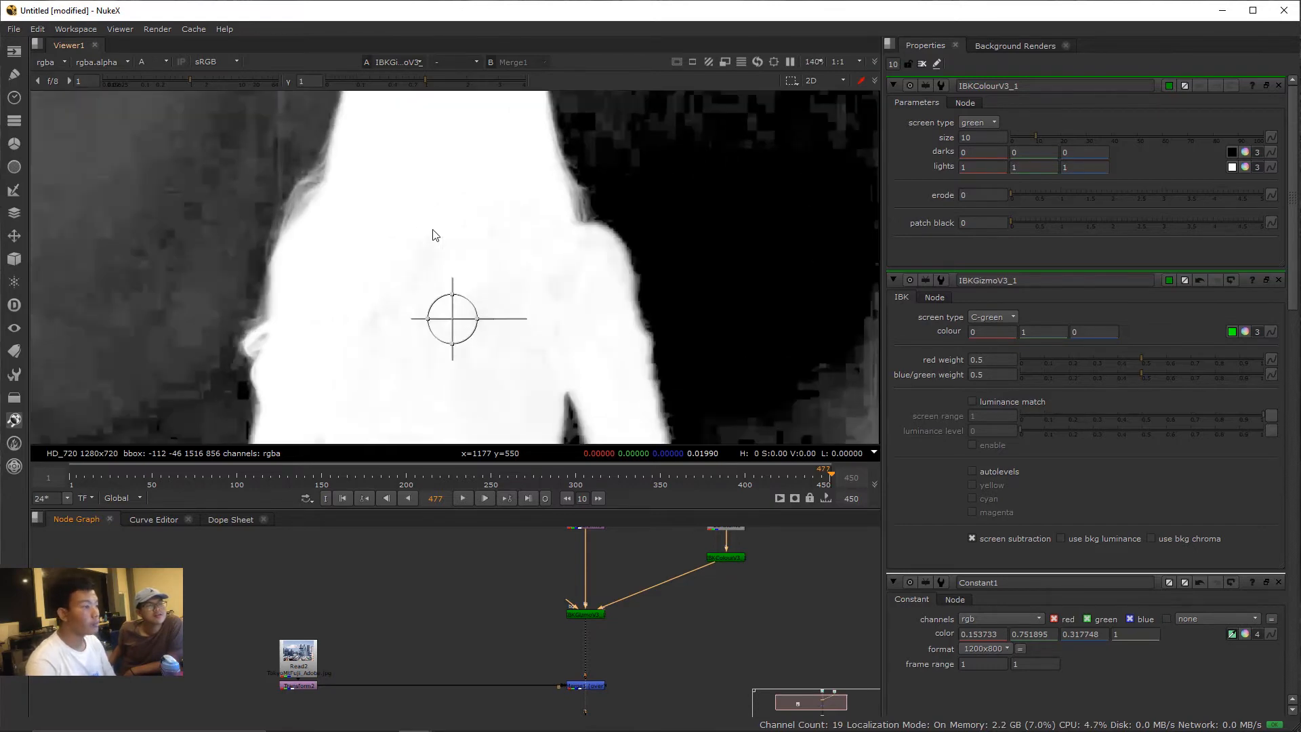
{"action": "scroll", "coordinate": [433, 232], "scroll_direction": "down", "scroll_amount": 4}
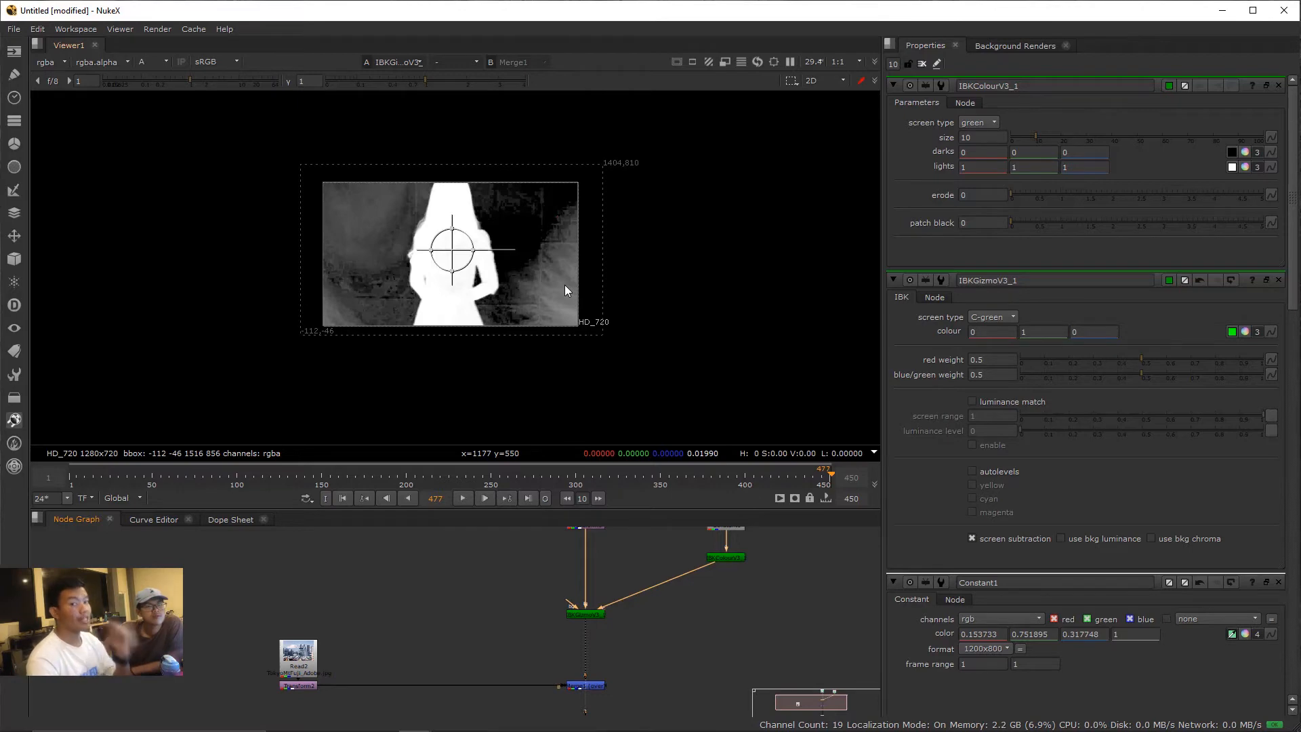
{"action": "scroll", "coordinate": [624, 632], "scroll_direction": "down", "scroll_amount": 3}
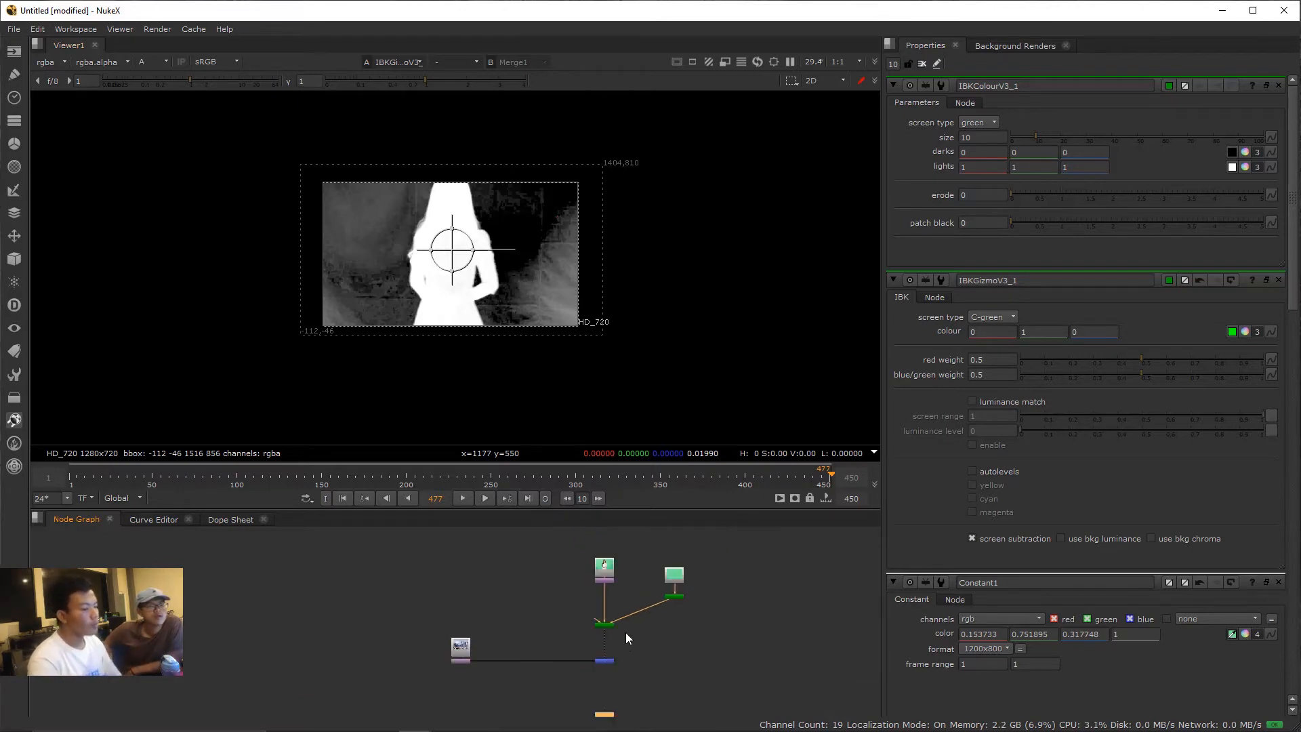
{"action": "scroll", "coordinate": [616, 610], "scroll_direction": "up", "scroll_amount": 3}
{"action": "key", "text": "1"}
{"action": "scroll", "coordinate": [519, 283], "scroll_direction": "up", "scroll_amount": 3}
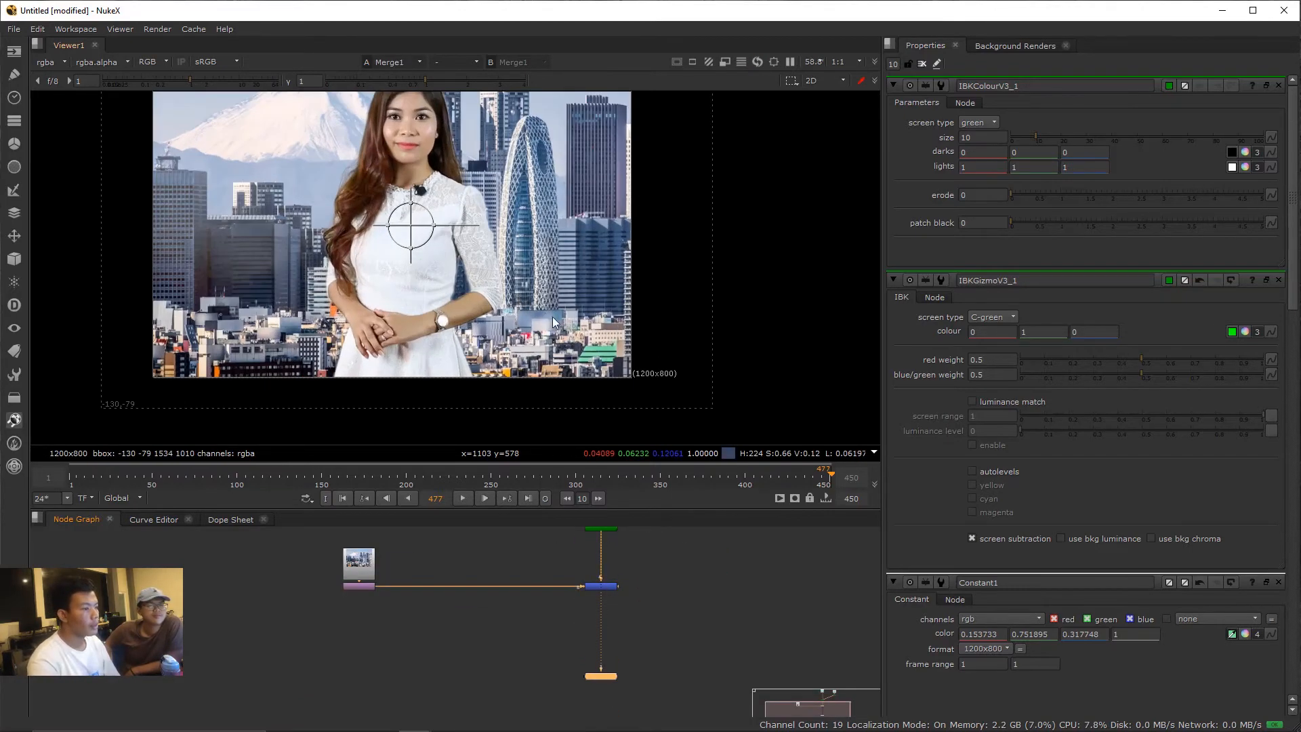
{"action": "scroll", "coordinate": [535, 301], "scroll_direction": "down", "scroll_amount": 2}
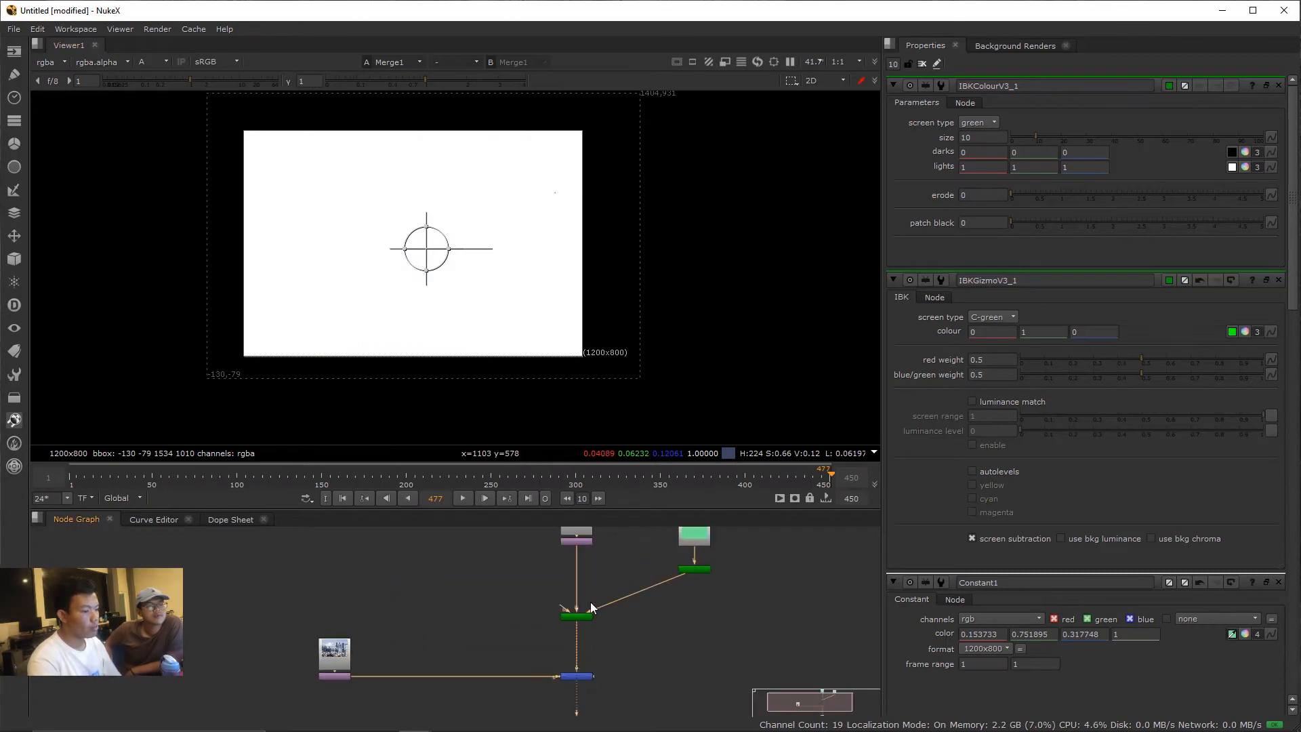
{"action": "key", "text": "1"}
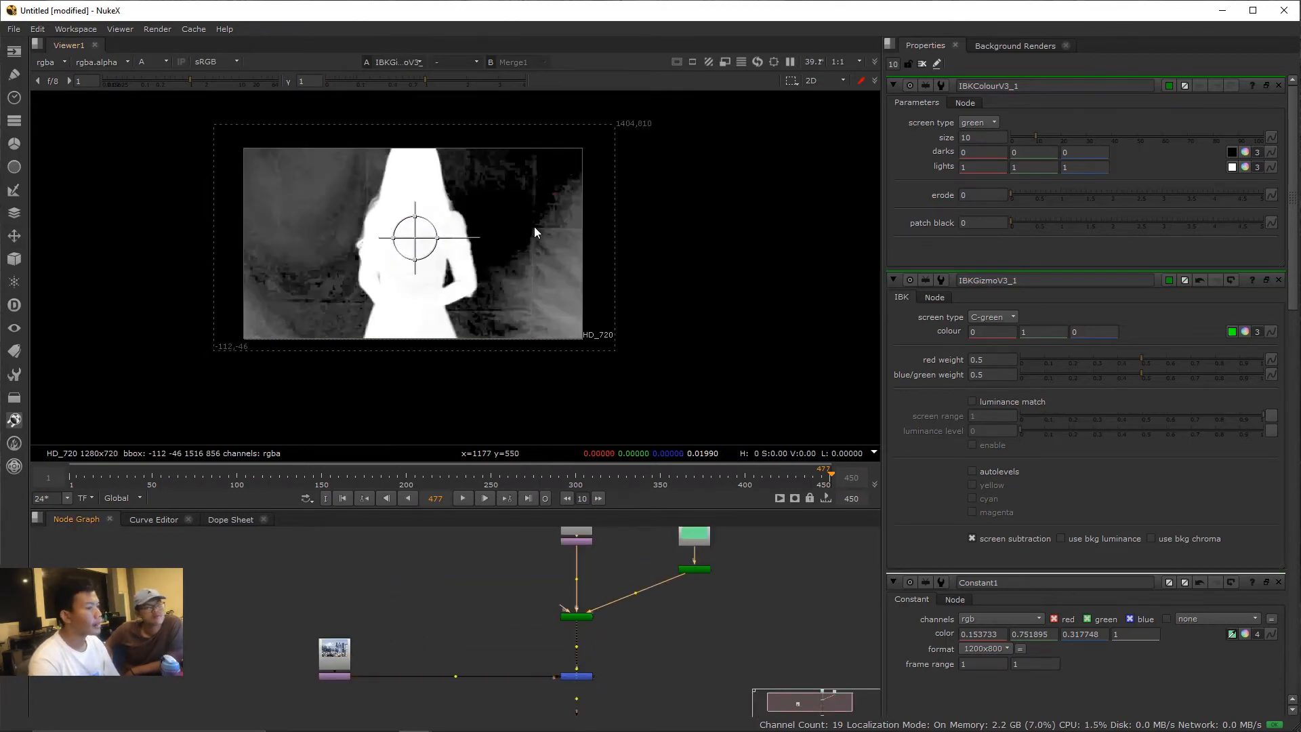
- Resample the Constant's color from the darker green of the backdrop, ending at 0.121986, 0.70117, 0.284452, and inspect the matte
{"action": "left_click", "coordinate": [550, 260], "text": "ctrl"}
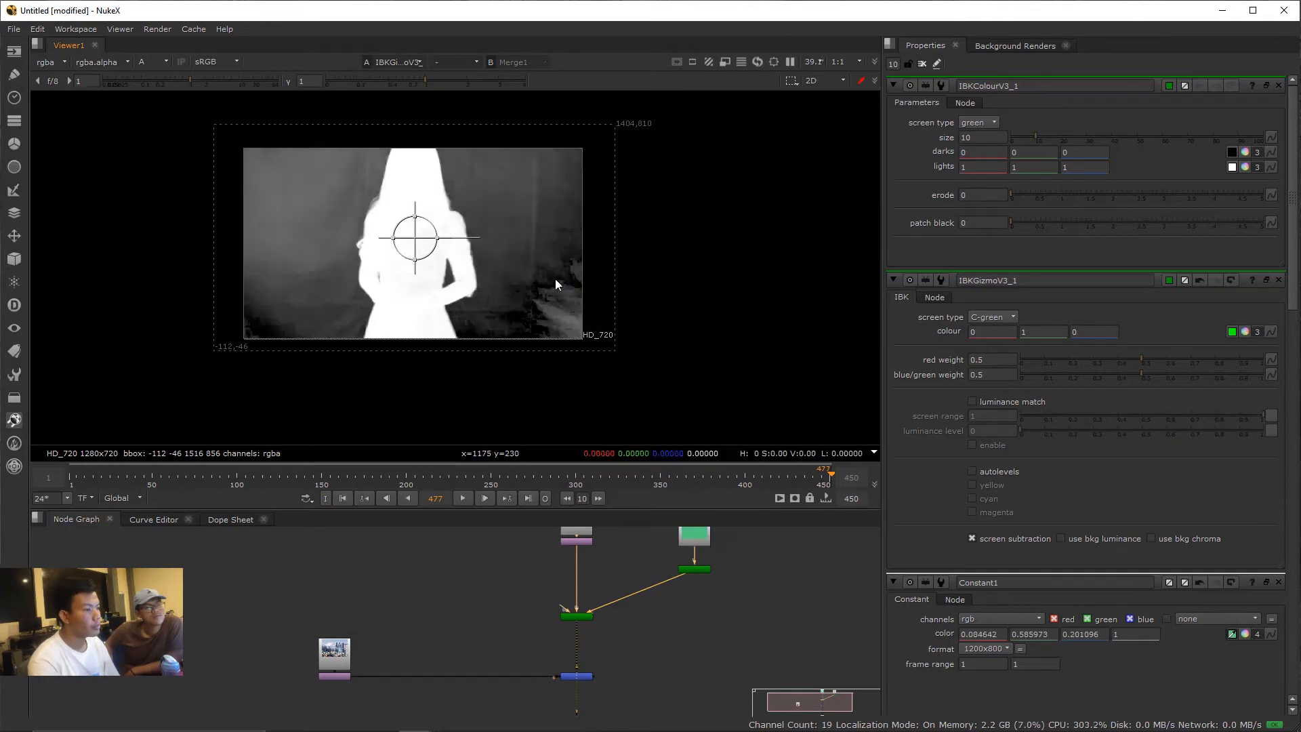
{"action": "left_click", "coordinate": [557, 282], "text": "ctrl"}
{"action": "left_click", "coordinate": [787, 643]}
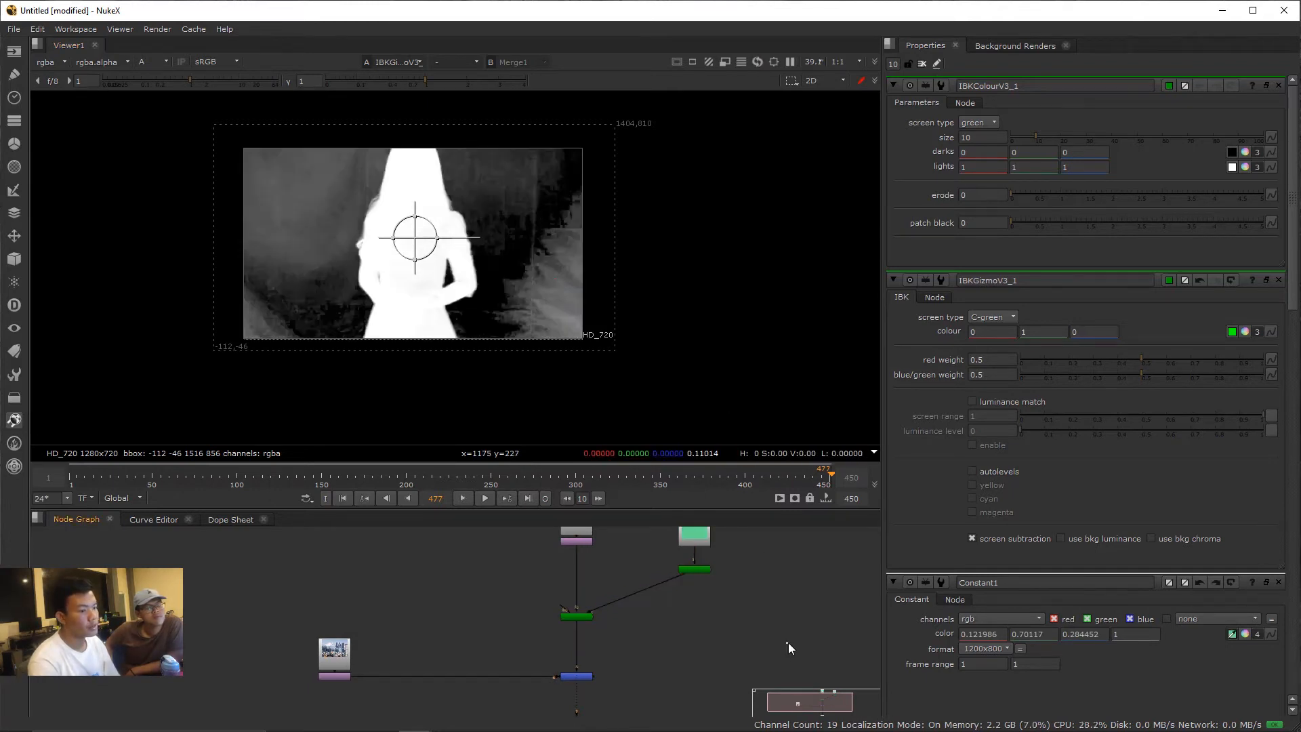
{"action": "scroll", "coordinate": [542, 356], "scroll_direction": "up", "scroll_amount": 3}
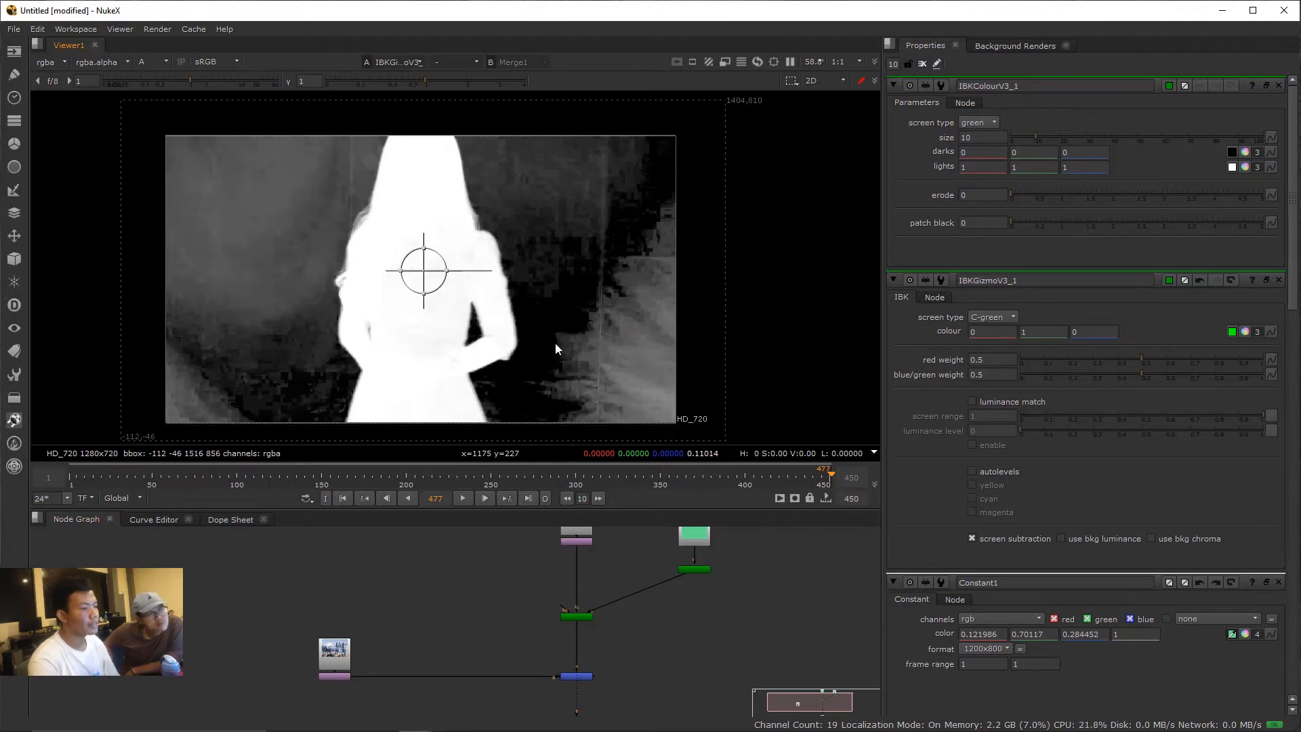
{"action": "scroll", "coordinate": [693, 554], "scroll_direction": "up", "scroll_amount": 3}
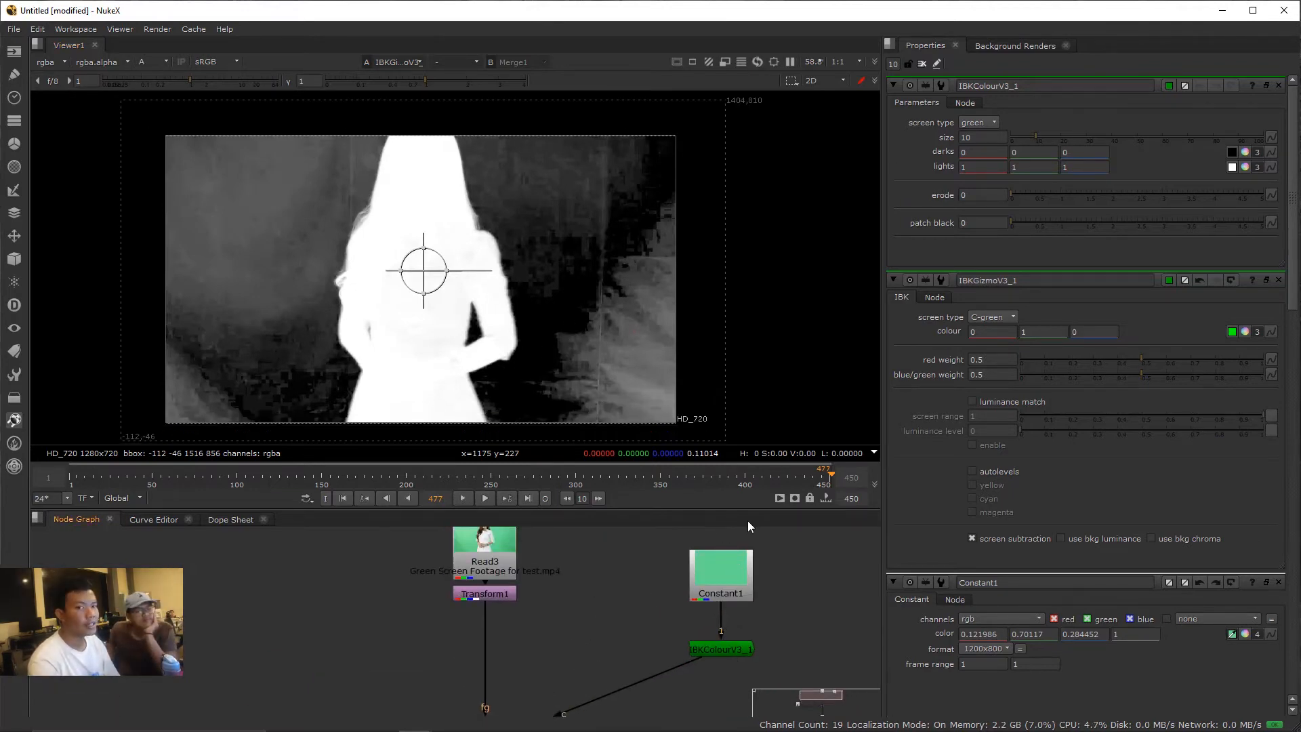
- Reconnect the IBKColour's input from the Constant to the woman's Read3 footage
{"action": "scroll", "coordinate": [649, 593], "scroll_direction": "down", "scroll_amount": 3}
{"action": "scroll", "coordinate": [649, 594], "scroll_direction": "up", "scroll_amount": 2}
{"action": "left_click", "coordinate": [728, 580]}
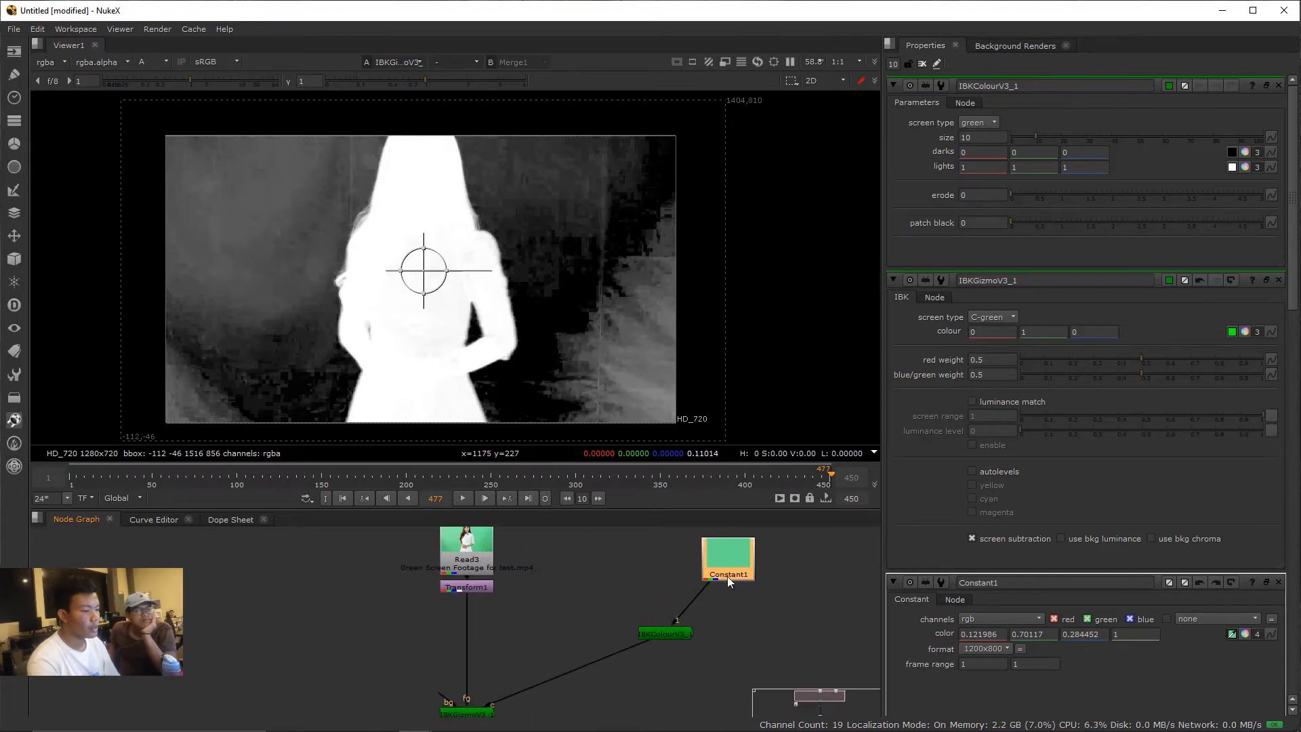
{"action": "left_click_drag", "start_coordinate": [682, 587], "coordinate": [485, 543]}
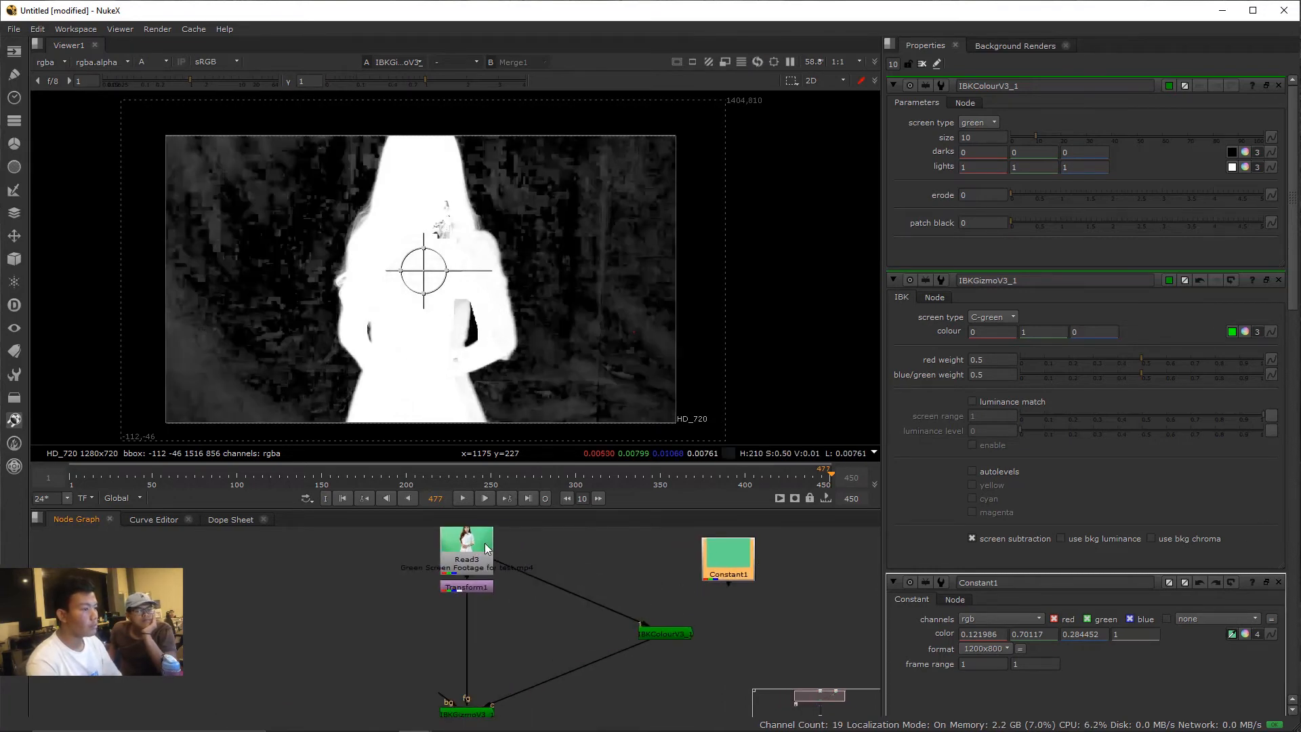
- View the IBKColour node's alpha, raise its size to 47.5 and switch the viewer back to full color
{"action": "left_click", "coordinate": [677, 635]}
{"action": "key", "text": "2"}
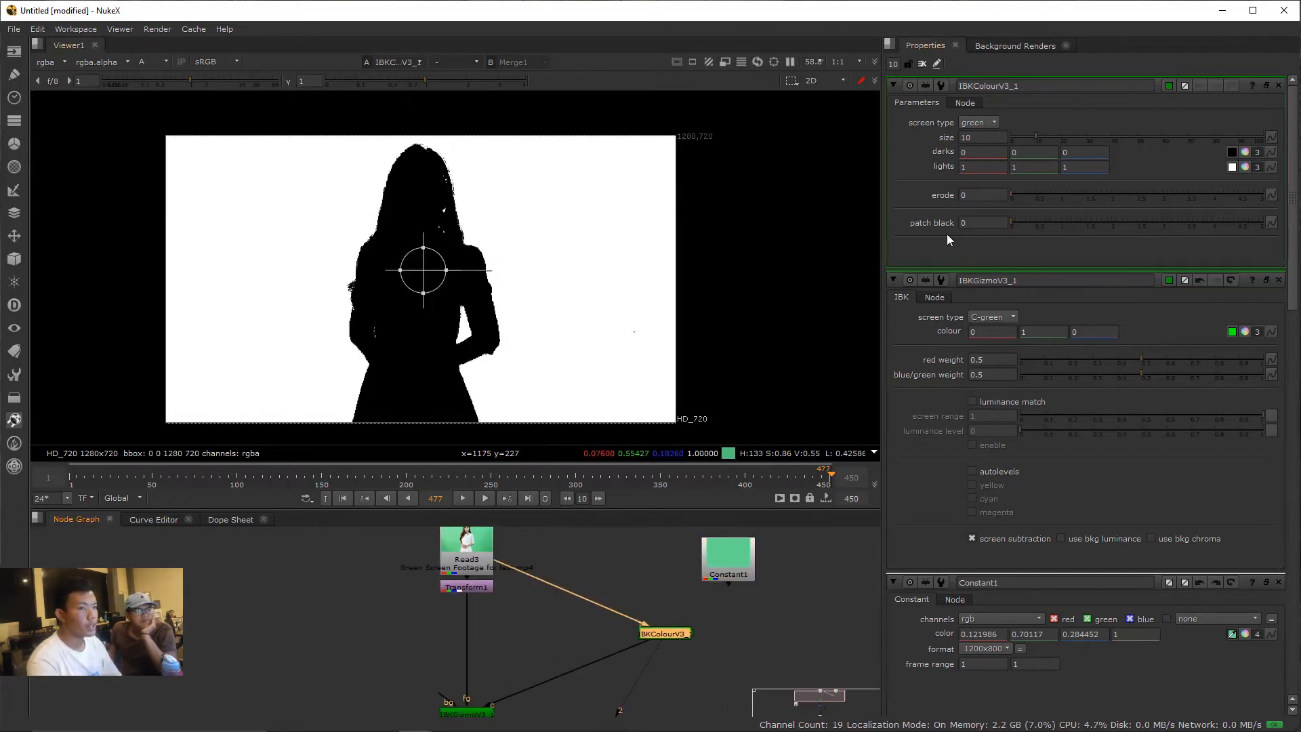
{"action": "left_click_drag", "start_coordinate": [1043, 138], "coordinate": [1131, 139]}
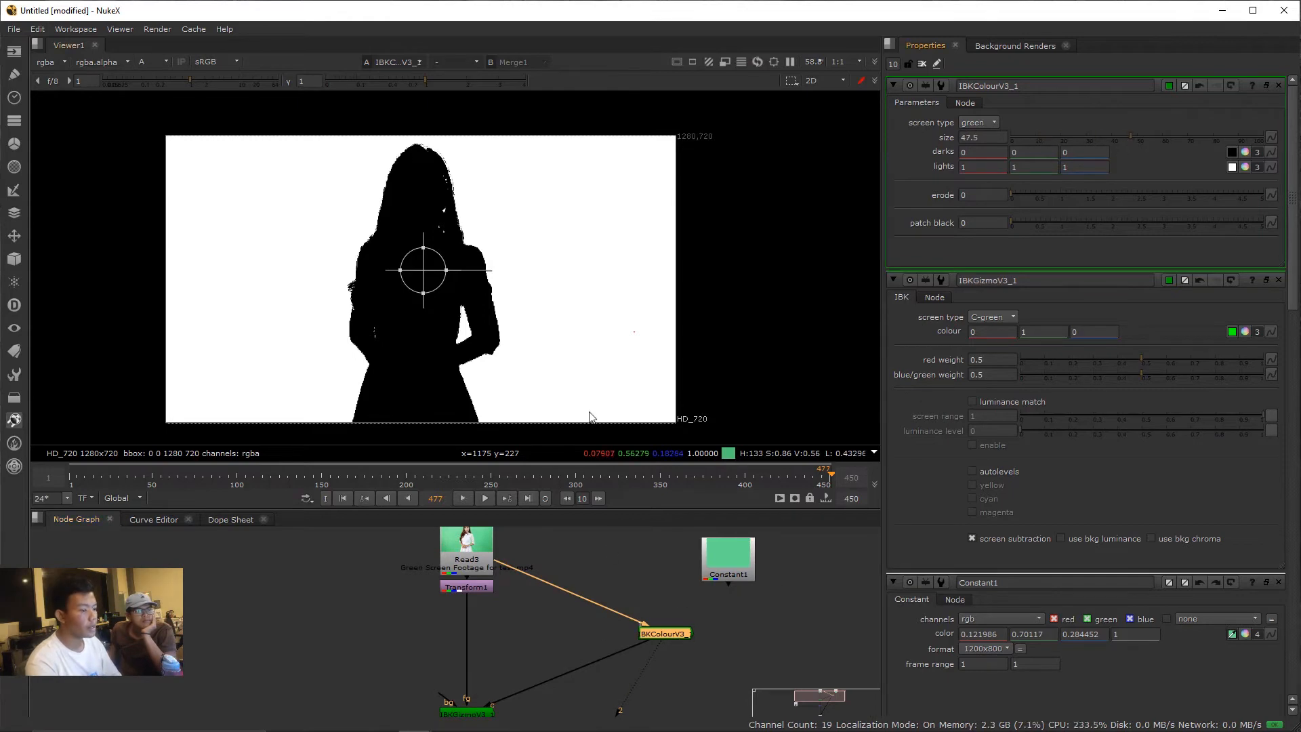
{"action": "key", "text": "a"}
{"action": "scroll", "coordinate": [588, 593], "scroll_direction": "down", "scroll_amount": 2}
- Compare the merged composite with the IBKGizmo's output, viewing each in full color and as an alpha matte
{"action": "left_click", "coordinate": [582, 602]}
{"action": "key", "text": "1"}
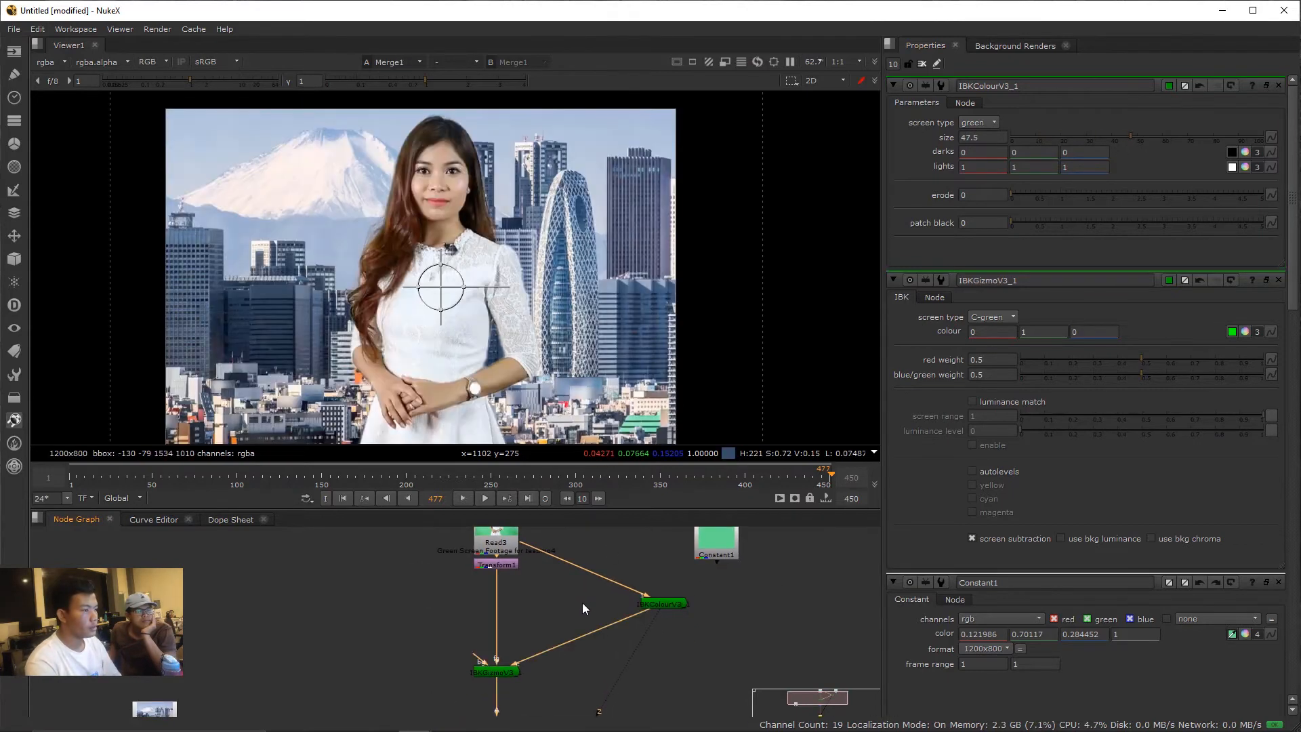
{"action": "key", "text": "a"}
{"action": "left_click", "coordinate": [488, 669]}
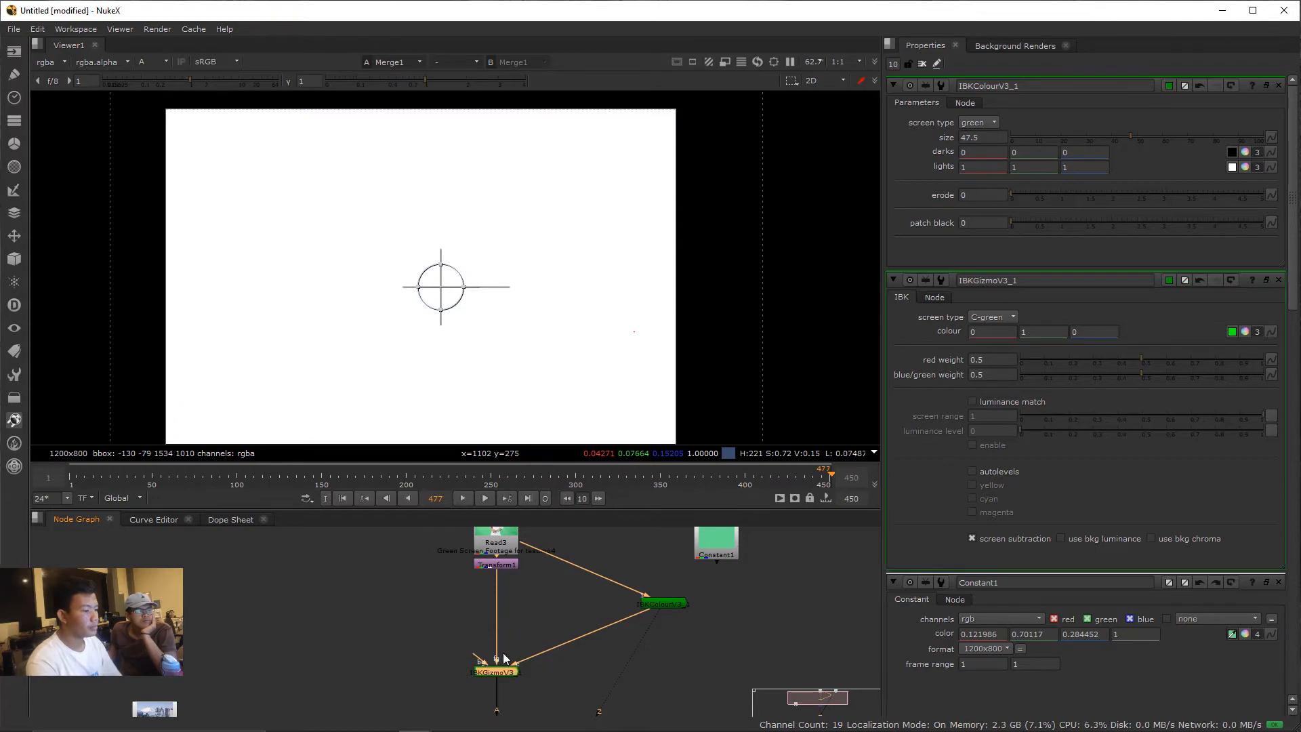
{"action": "key", "text": "a"}
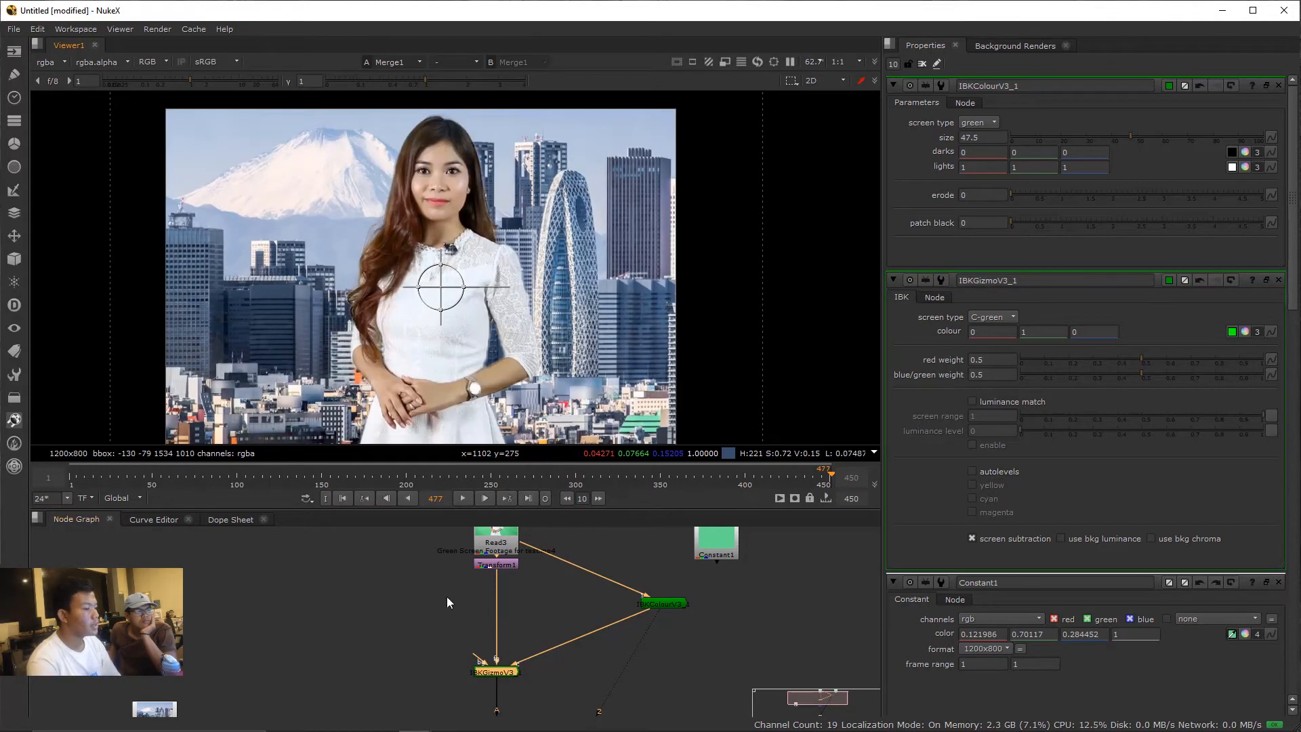
{"action": "key", "text": "1"}
{"action": "key", "text": "a"}
{"action": "key", "text": "a"}
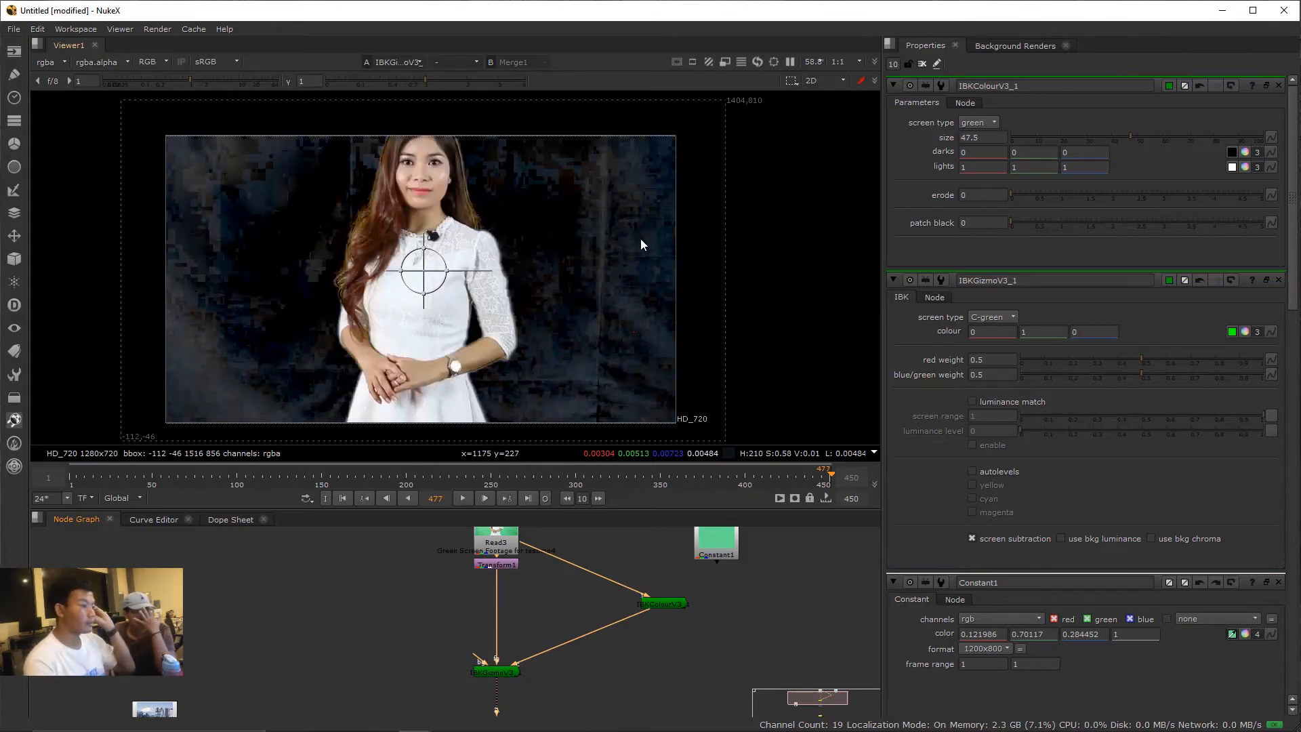
{"action": "key", "text": "a"}
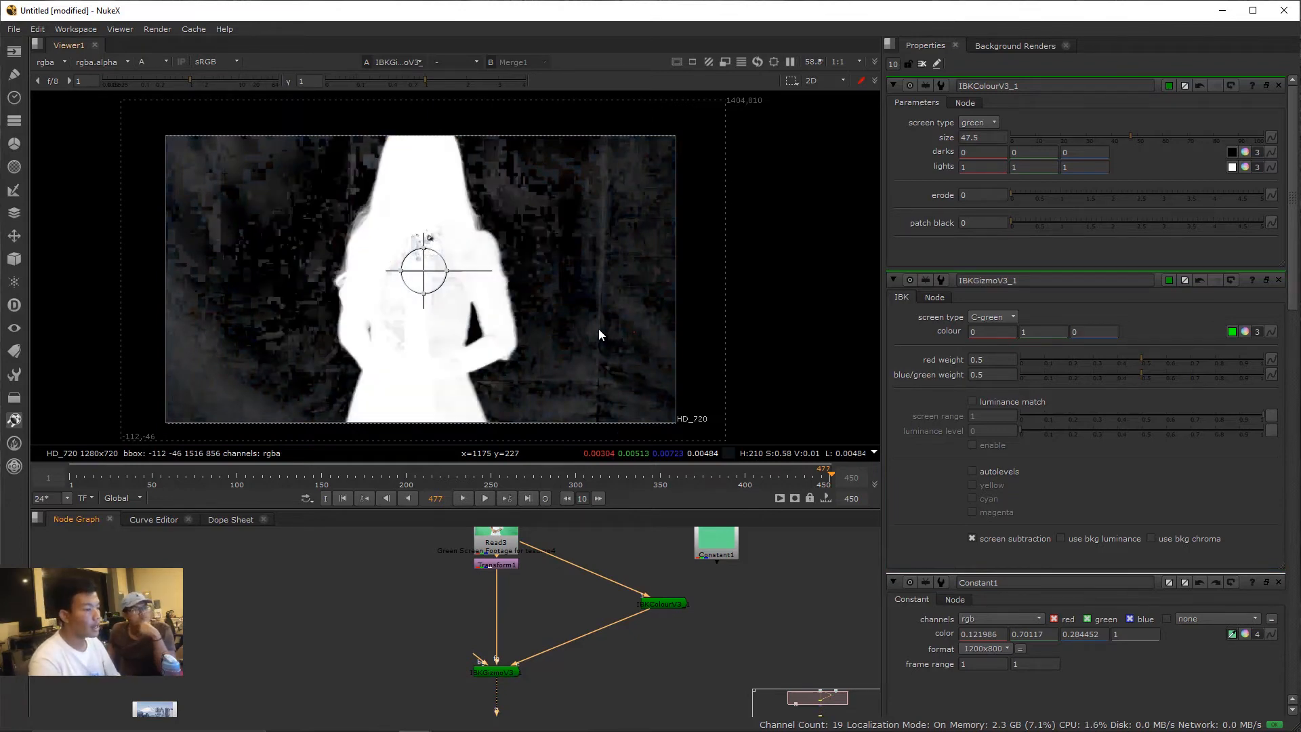
- View the original Read3 green-screen footage in full color and return to the IBKGizmo's output
{"action": "scroll", "coordinate": [527, 593], "scroll_direction": "down", "scroll_amount": 2}
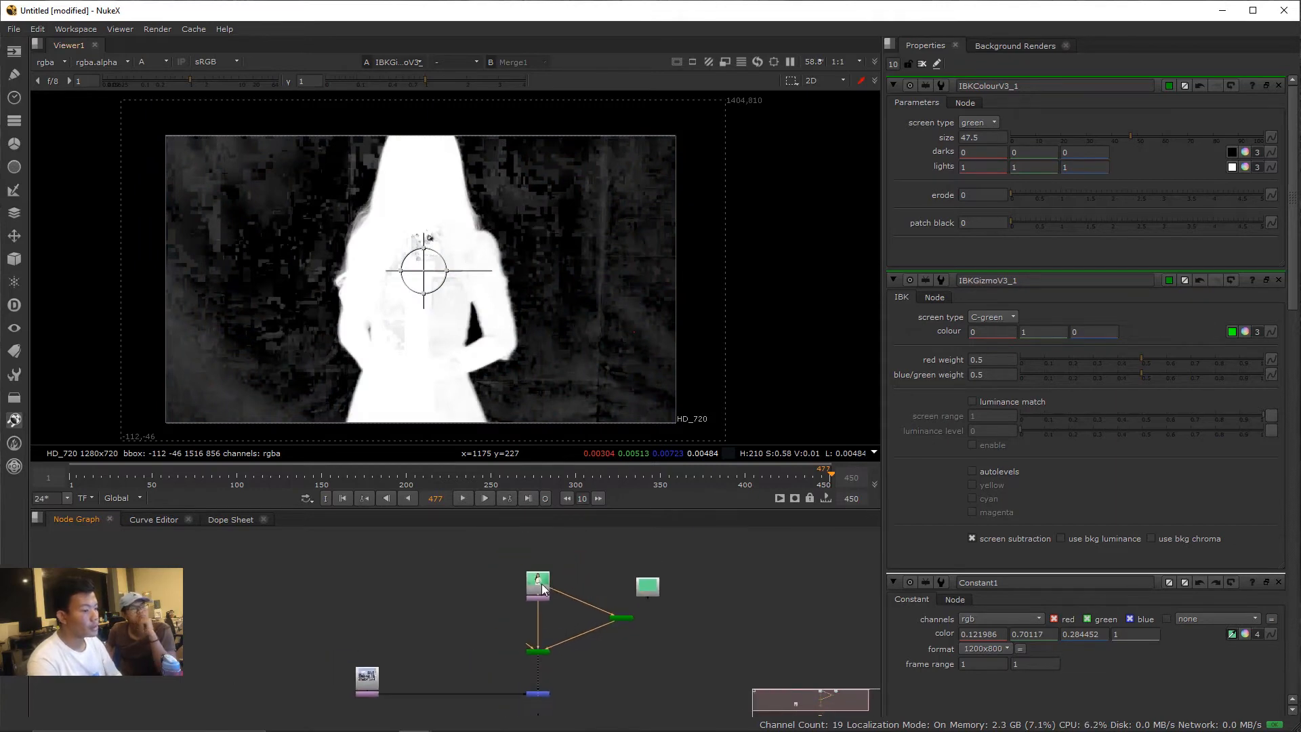
{"action": "left_click", "coordinate": [542, 583]}
{"action": "key", "text": "1"}
{"action": "key", "text": "a"}
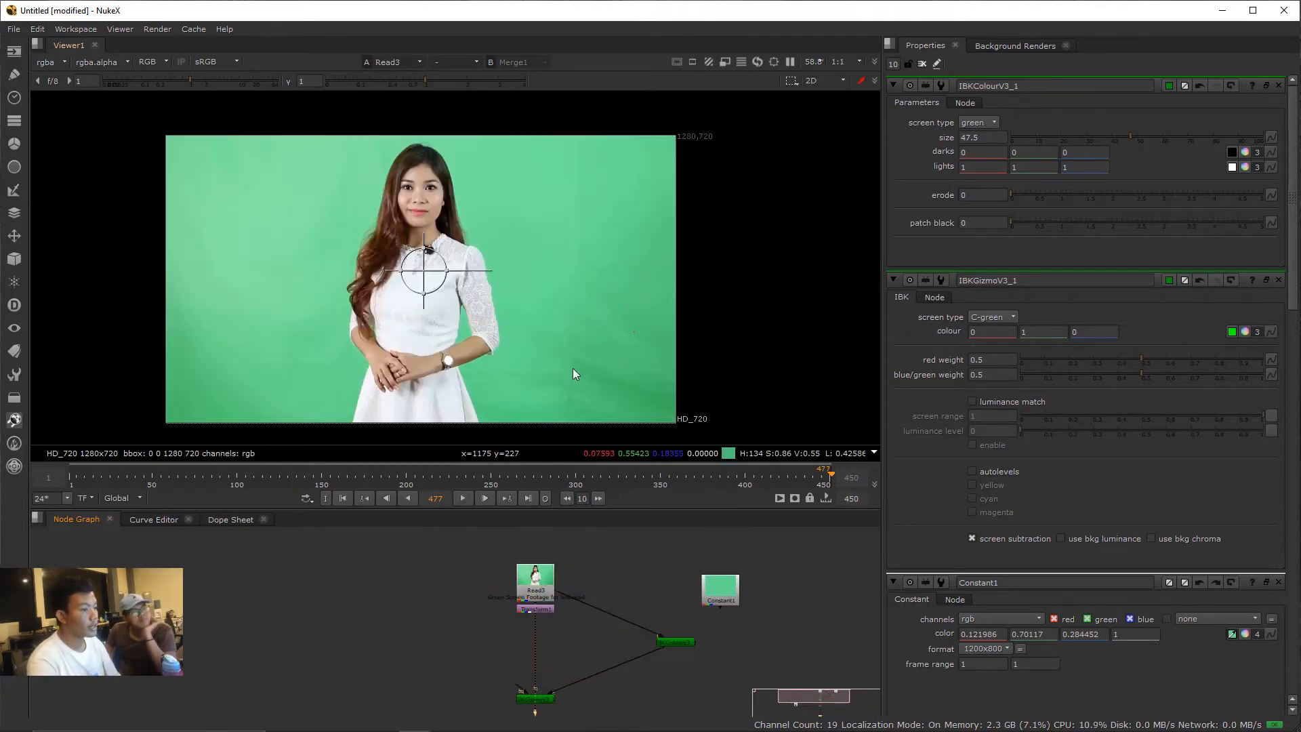
{"action": "left_click", "coordinate": [548, 700]}
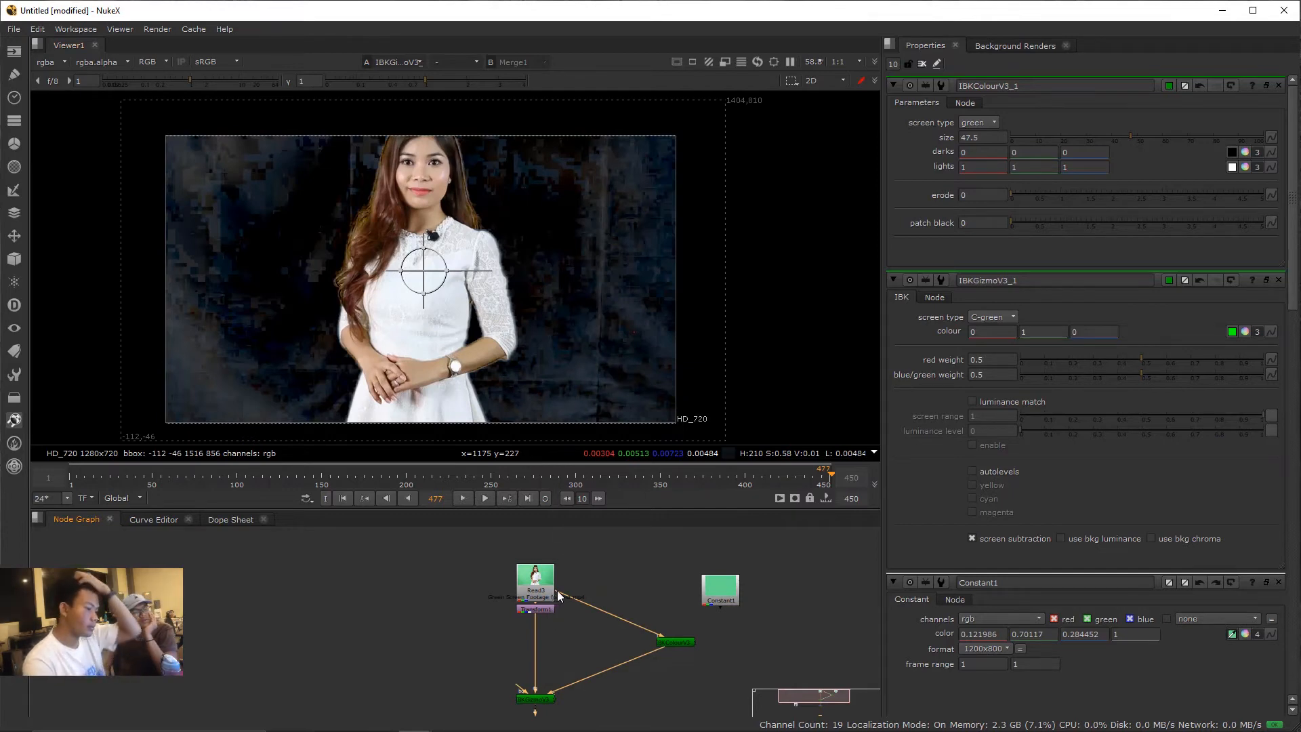
- Reconnect the IBKColour's input from Read3 to Transform1 and inspect the IBKGizmo's alpha matte around the body and backdrop
{"action": "left_click_drag", "start_coordinate": [557, 591], "coordinate": [594, 572]}
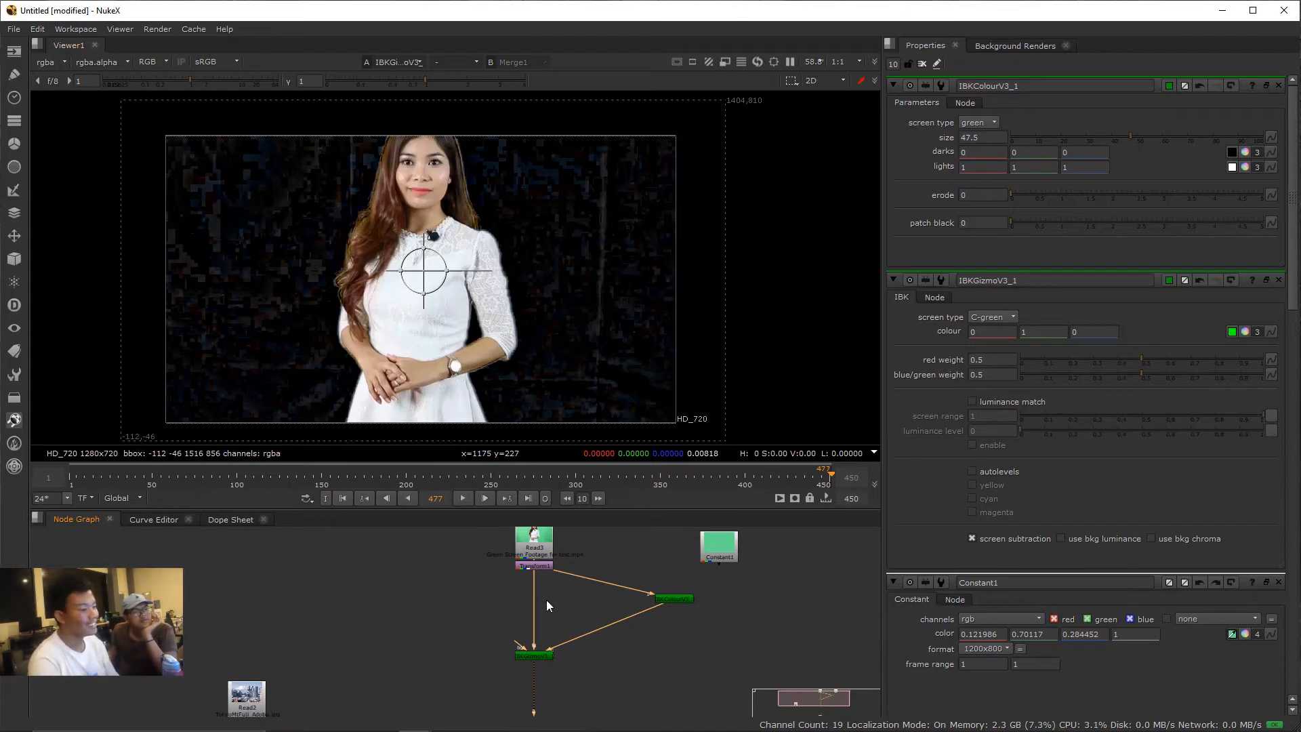
{"action": "scroll", "coordinate": [541, 602], "scroll_direction": "up", "scroll_amount": 3}
{"action": "scroll", "coordinate": [616, 579], "scroll_direction": "down", "scroll_amount": 2}
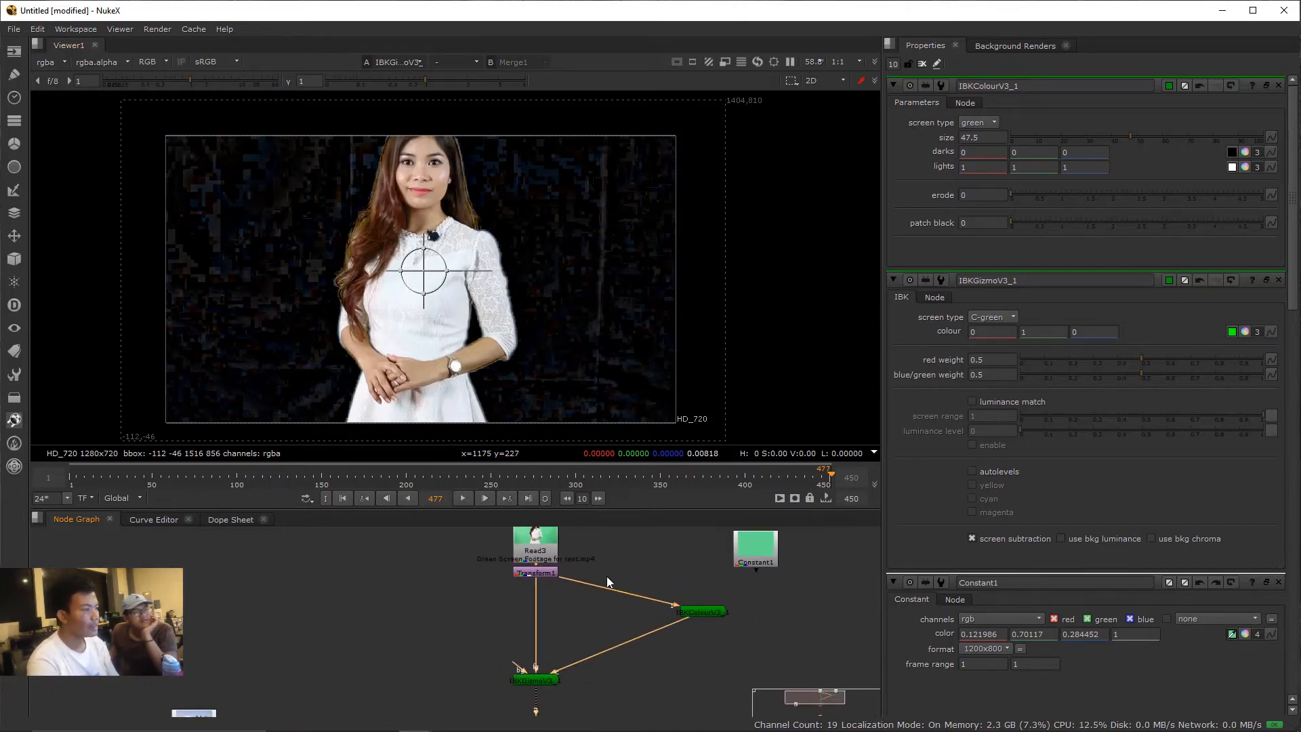
{"action": "key", "text": "a"}
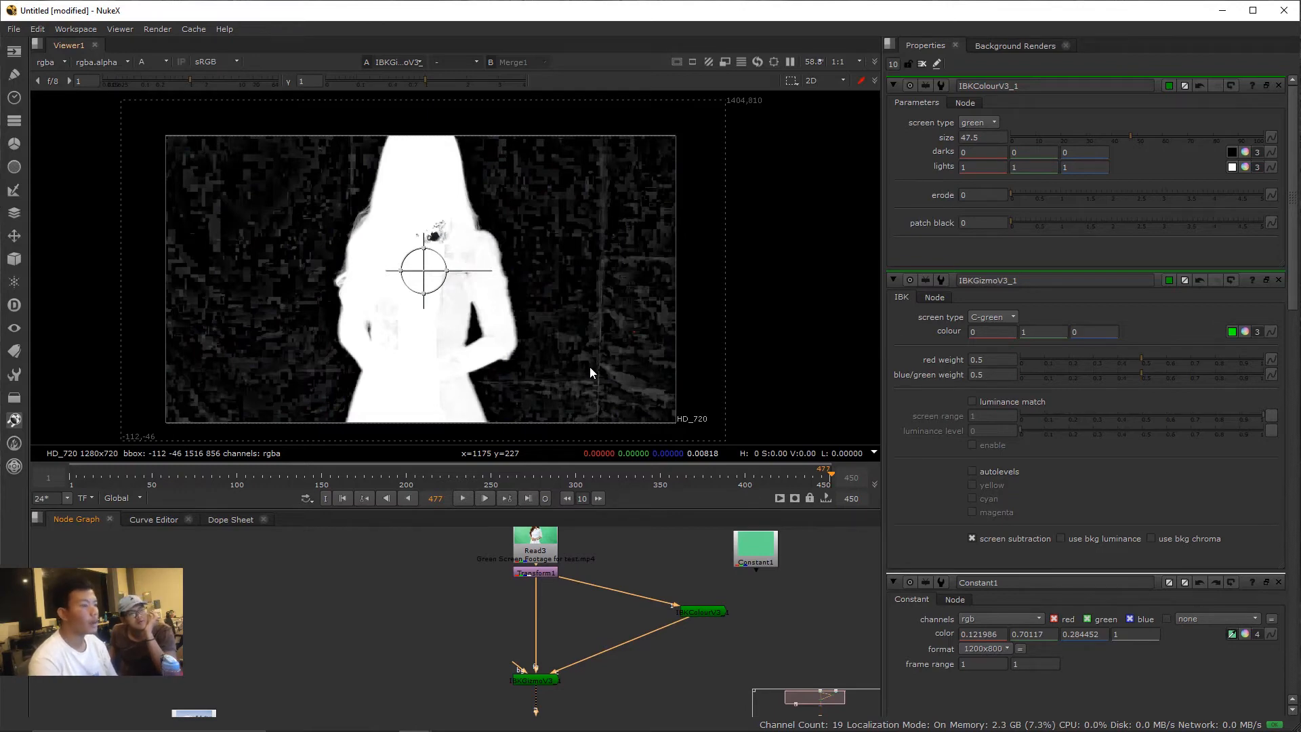
{"action": "scroll", "coordinate": [425, 330], "scroll_direction": "up", "scroll_amount": 3}
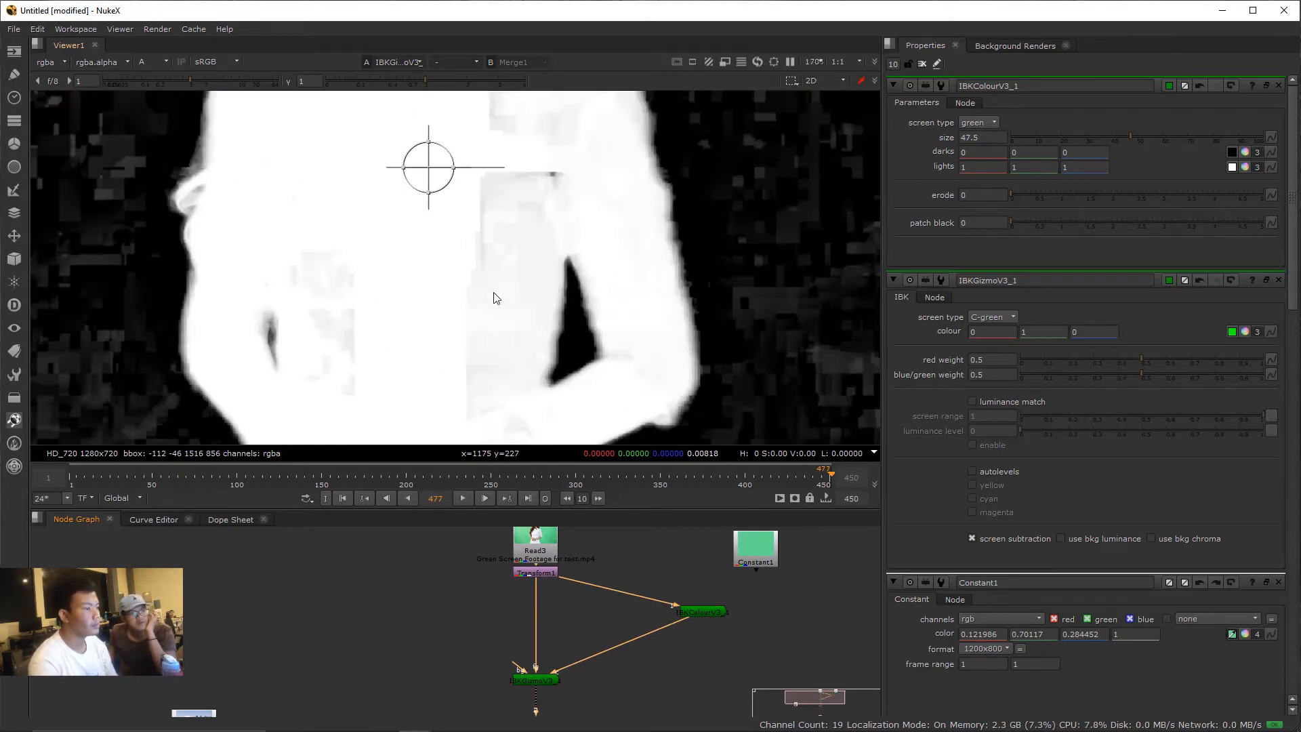
{"action": "scroll", "coordinate": [494, 297], "scroll_direction": "down", "scroll_amount": 4}
{"action": "scroll", "coordinate": [489, 298], "scroll_direction": "up", "scroll_amount": 3}
{"action": "scroll", "coordinate": [535, 278], "scroll_direction": "down", "scroll_amount": 2}
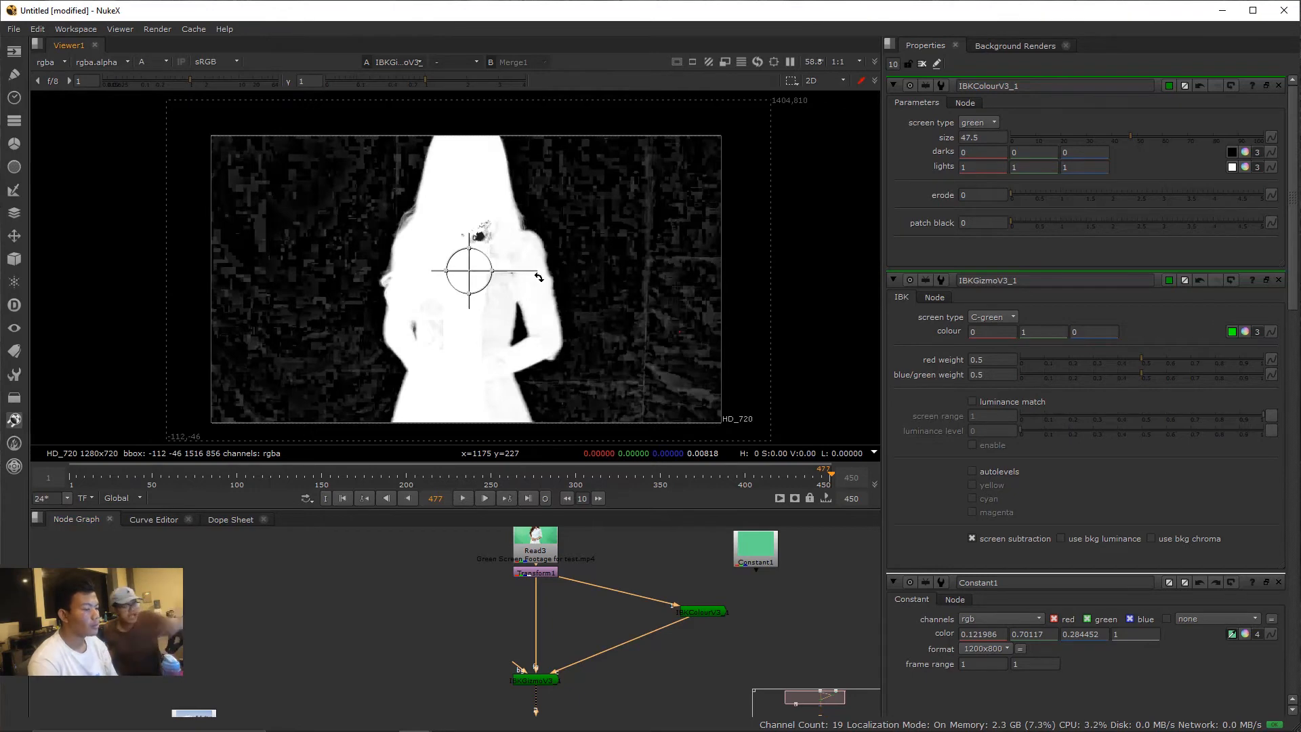
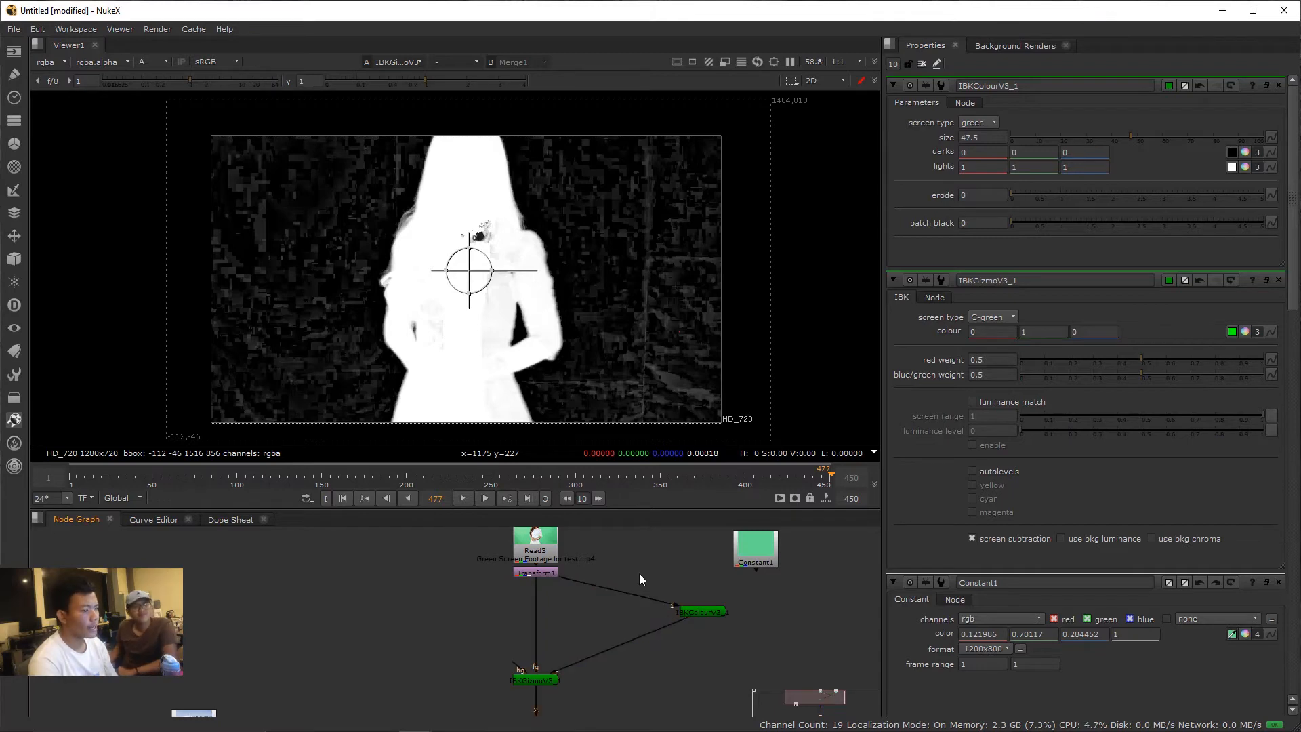
- Try a Primatte keyer between Transform1 and the IBKColour by sampling the green backdrop, and remove the node again
{"action": "key", "text": "Tab"}
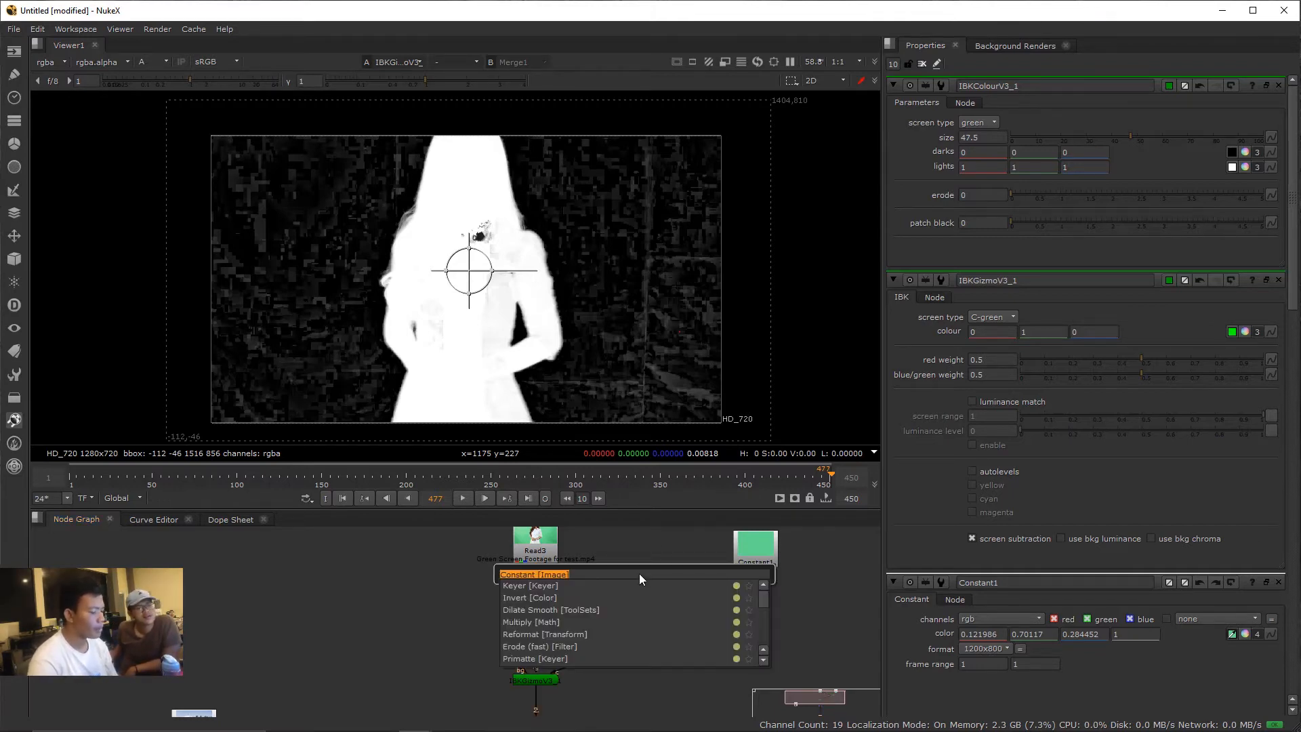
{"action": "type", "text": "pri"}
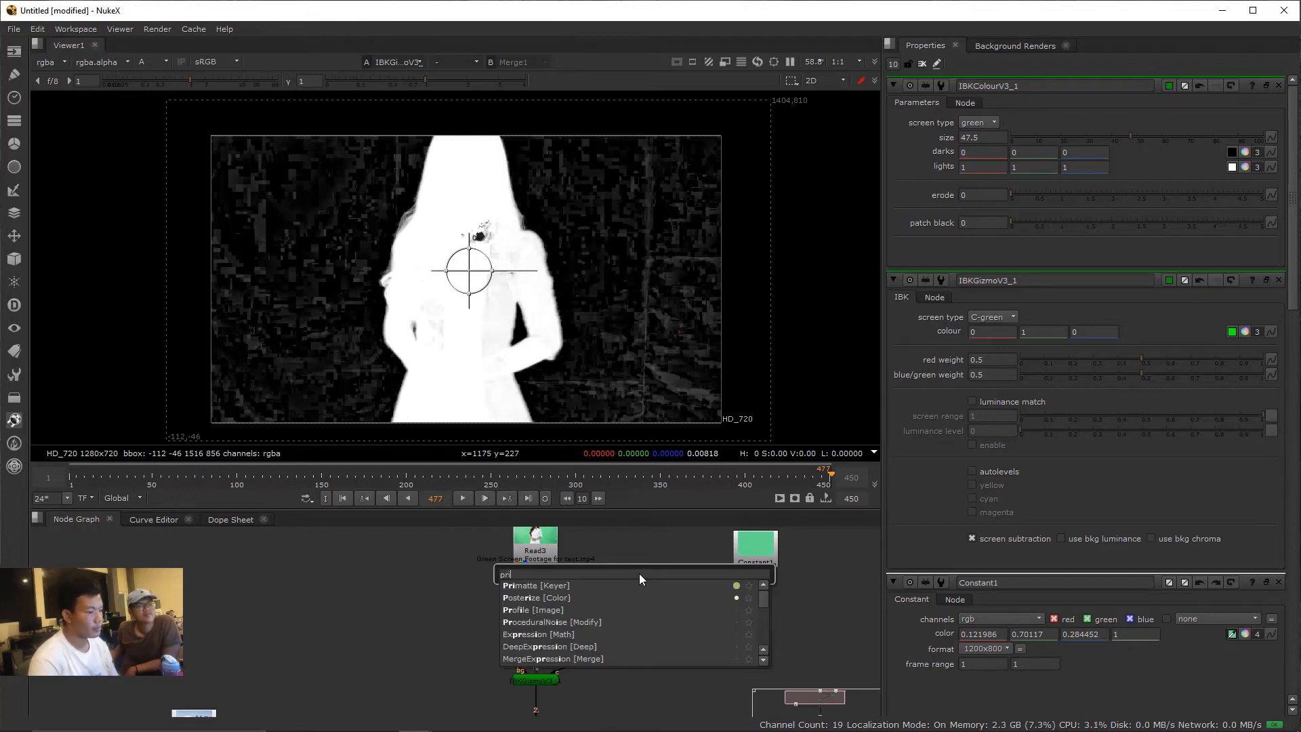
{"action": "key", "text": "Return"}
{"action": "left_click_drag", "start_coordinate": [639, 575], "coordinate": [674, 571]}
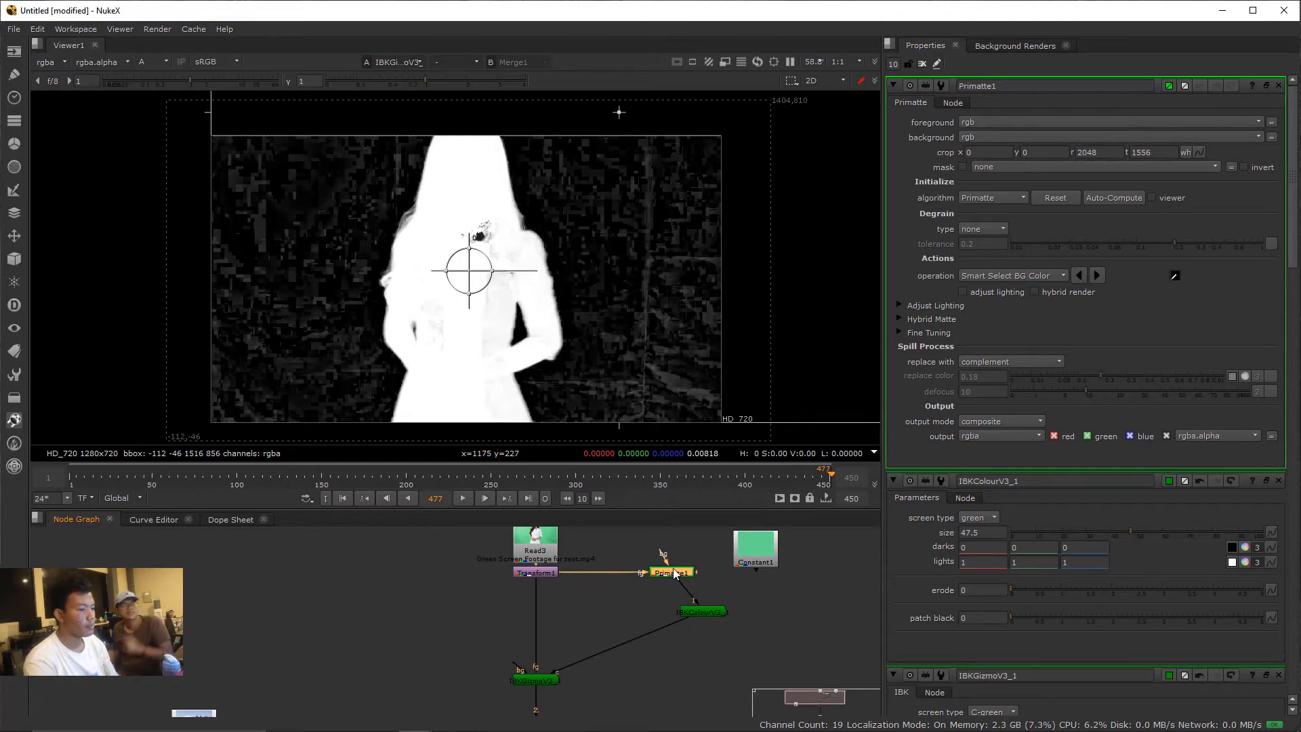
{"action": "left_click", "coordinate": [672, 343], "text": "ctrl"}
{"action": "key", "text": "ctrl+z"}
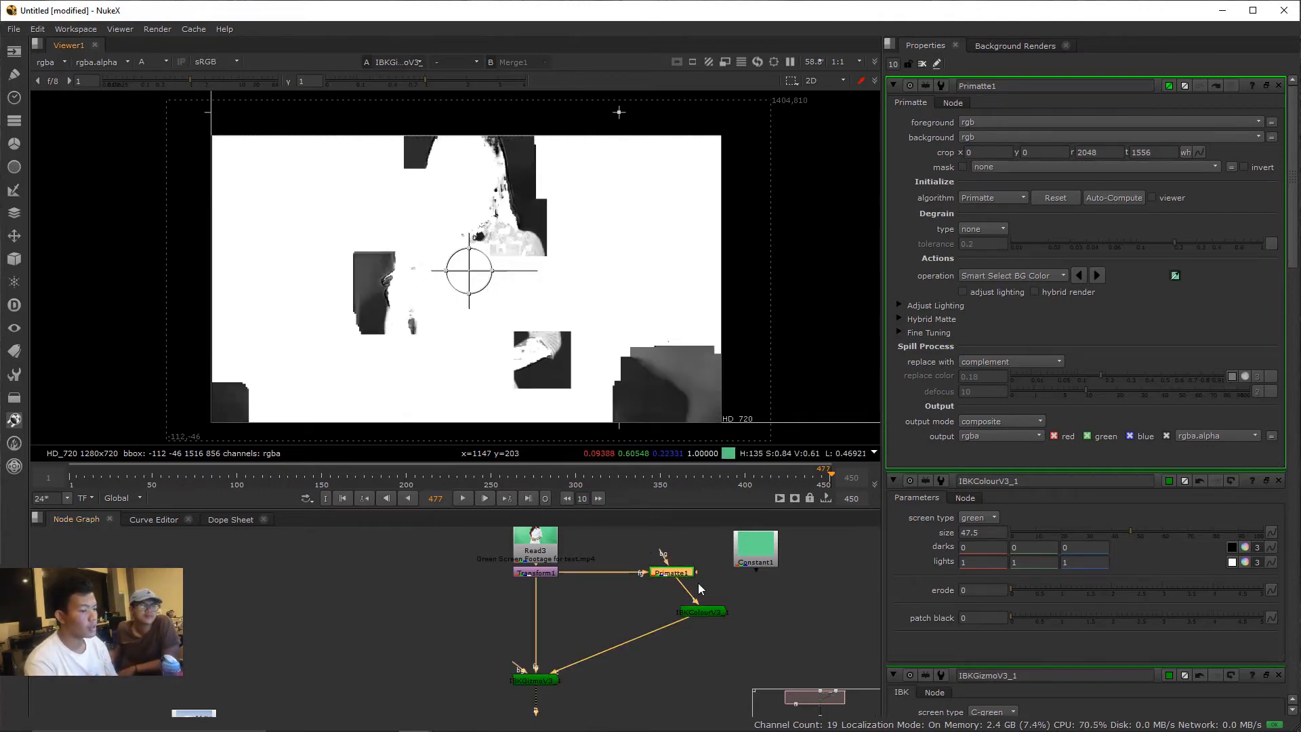
{"action": "key", "text": "Delete"}
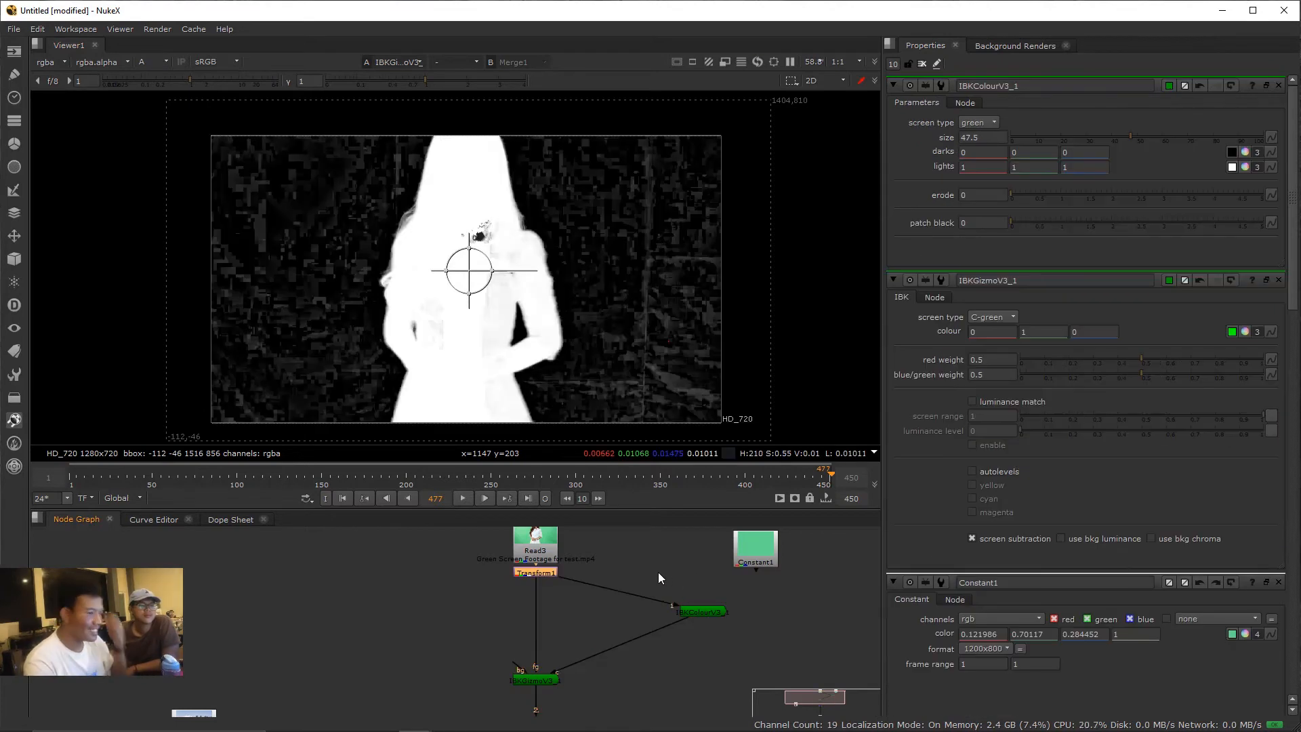
- Insert a Grade between Transform1 and the IBKColour with gain 0.74, whitepoint 0.96 and blackpoint -0.016
{"action": "left_click", "coordinate": [635, 569]}
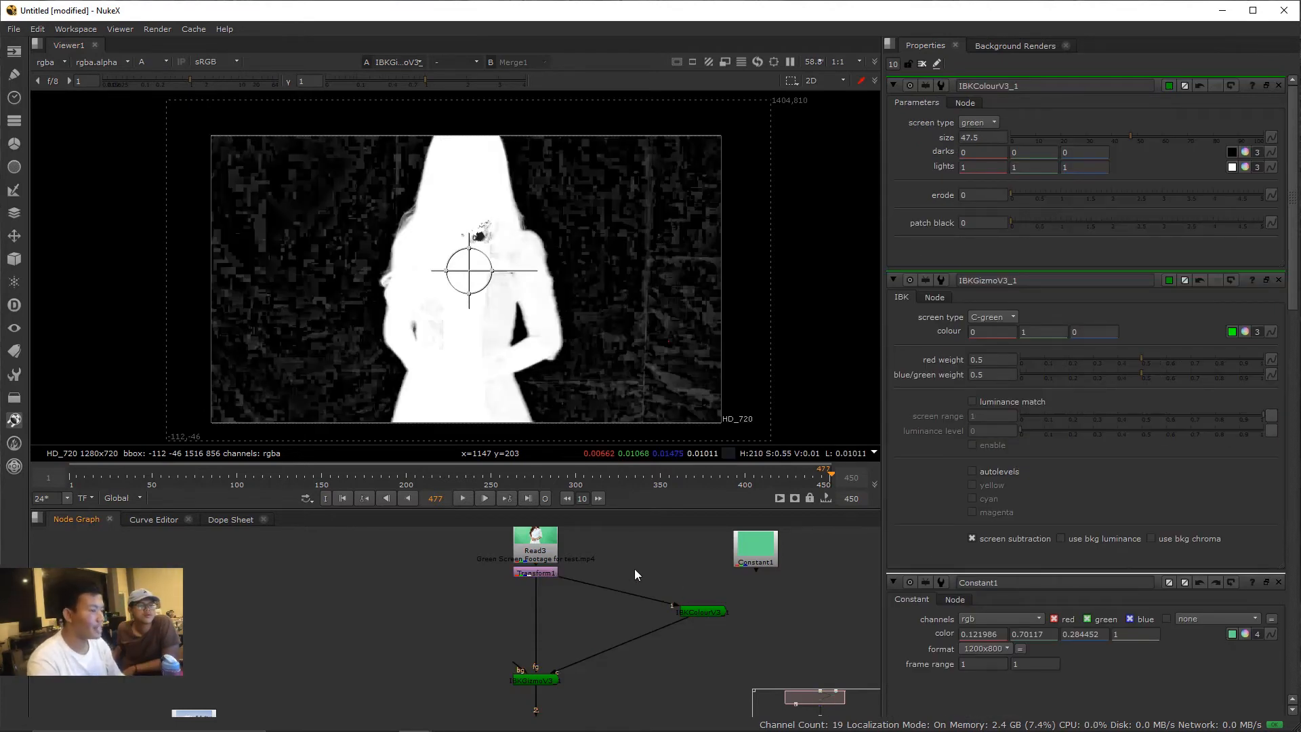
{"action": "key", "text": "g"}
{"action": "mouse_move", "coordinate": [627, 561]}
{"action": "left_mouse_down"}
{"action": "mouse_move", "coordinate": [620, 588]}
{"action": "mouse_move", "coordinate": [645, 573]}
{"action": "left_mouse_up"}
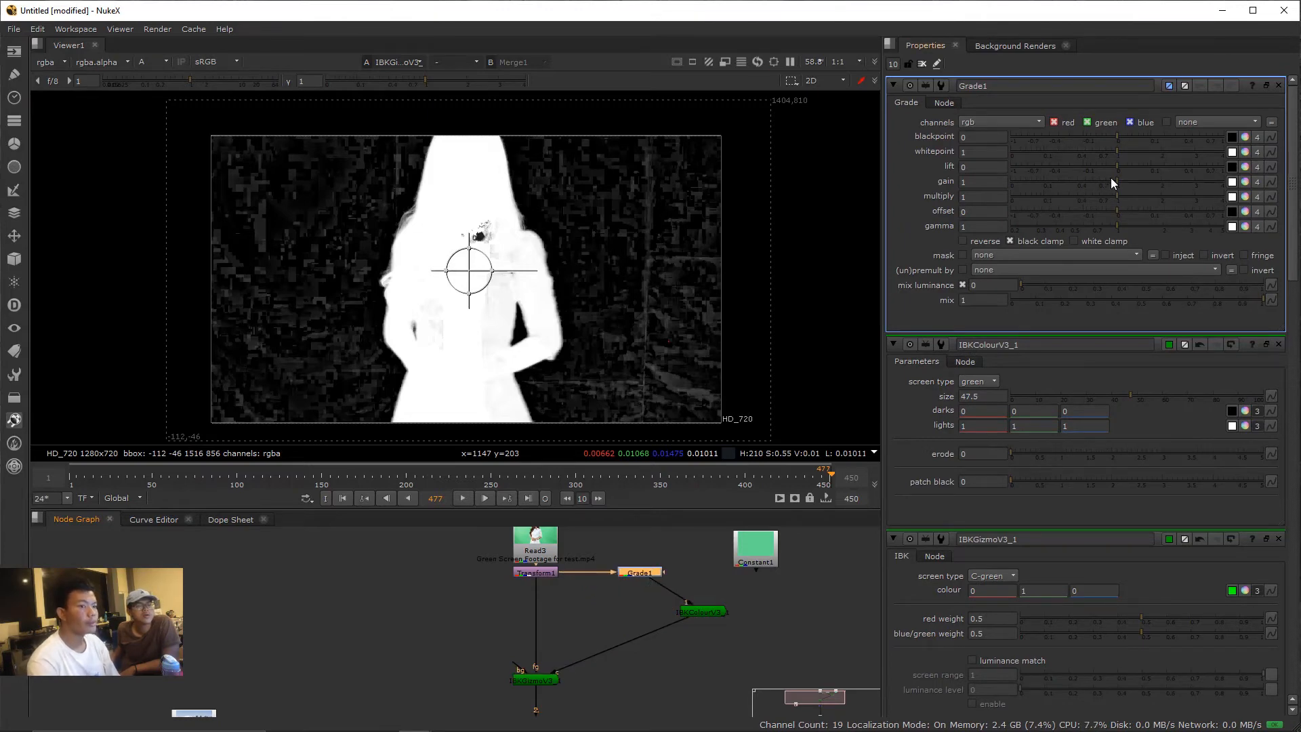
{"action": "left_click_drag", "start_coordinate": [1111, 181], "coordinate": [1120, 155]}
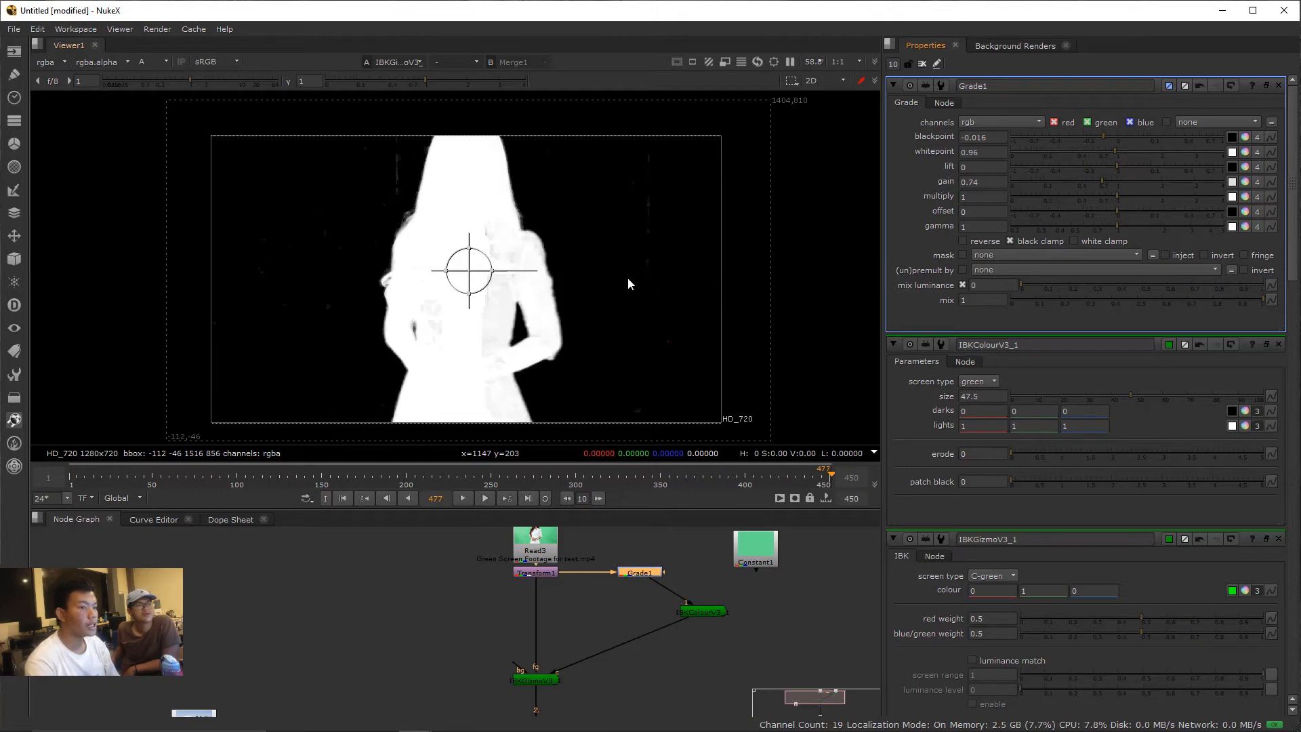
- Lower the Grade's blackpoint to -0.115 and inspect the matte along the hair edge
{"action": "left_click_drag", "start_coordinate": [1099, 141], "coordinate": [1084, 132]}
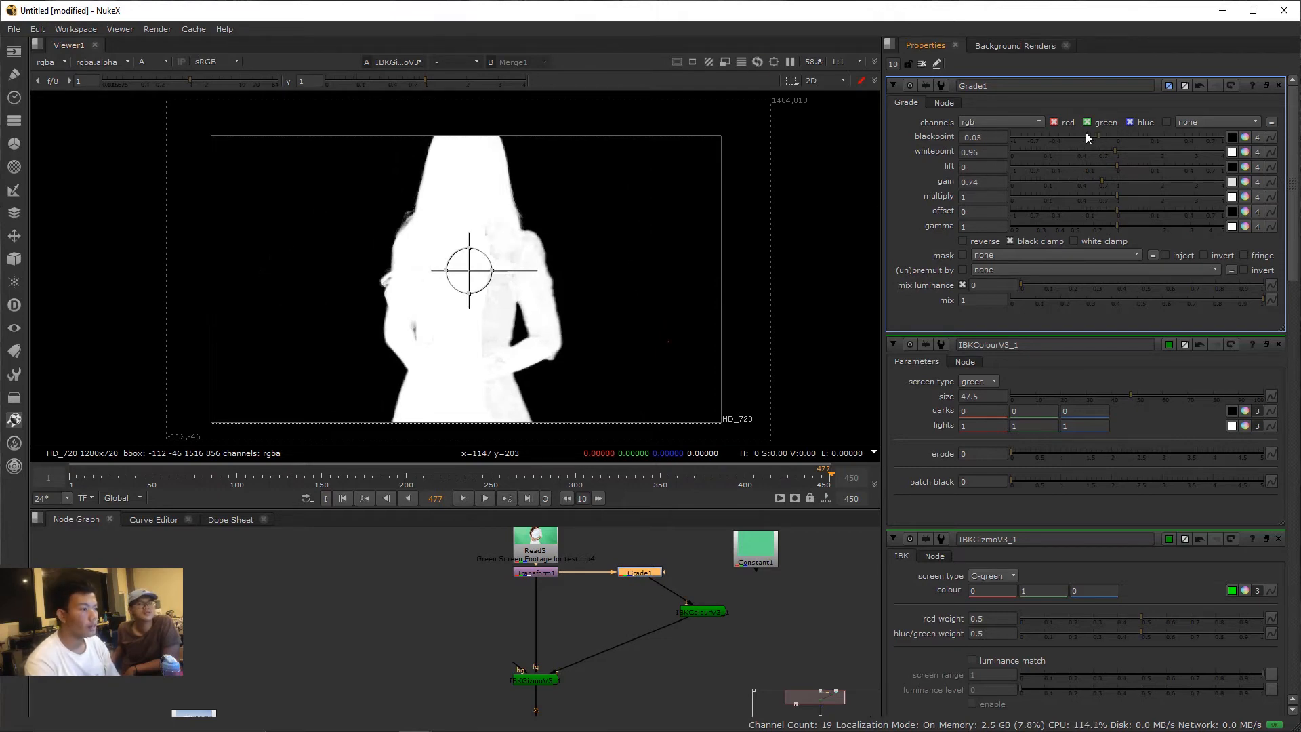
{"action": "scroll", "coordinate": [586, 323], "scroll_direction": "up", "scroll_amount": 2}
{"action": "scroll", "coordinate": [587, 323], "scroll_direction": "down", "scroll_amount": 2}
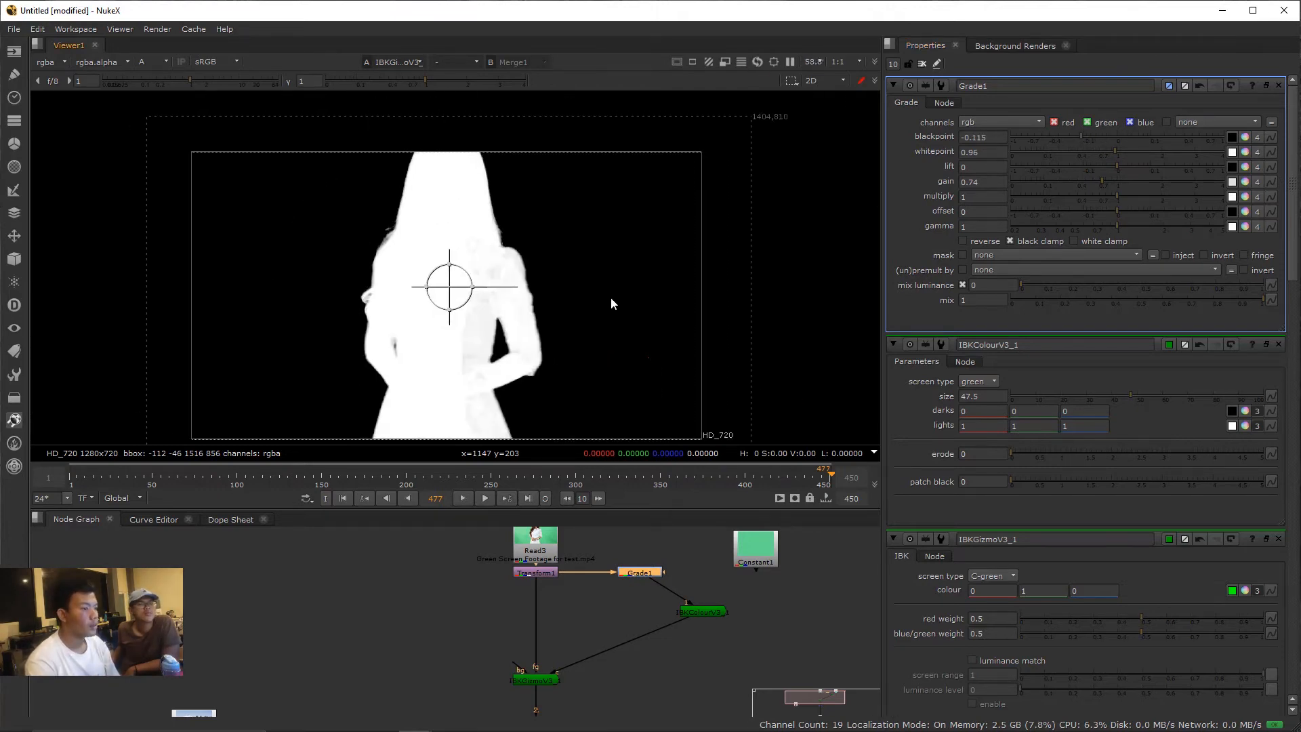
{"action": "key", "text": "a"}
{"action": "key", "text": "a"}
{"action": "scroll", "coordinate": [362, 235], "scroll_direction": "up", "scroll_amount": 5}
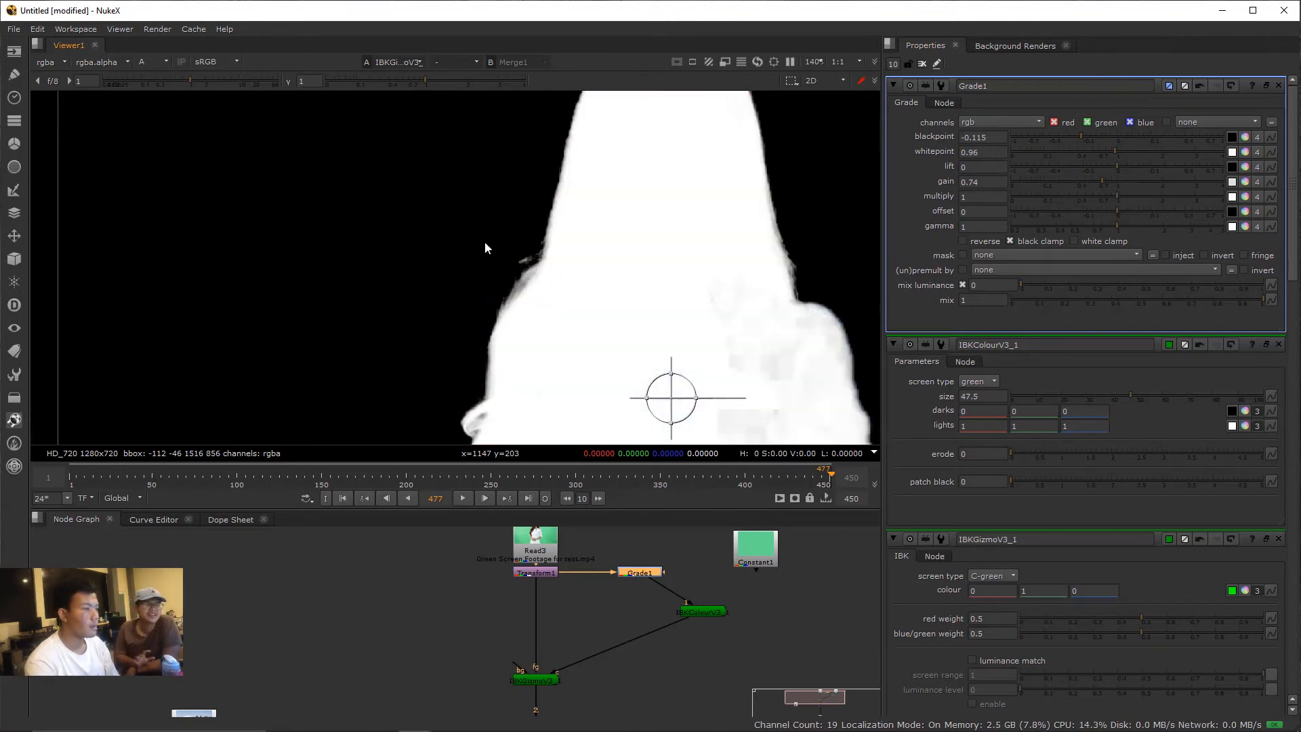
- Set the Grade's blackpoint to -0.03 and check the hair edge in the matte and in full color
{"action": "mouse_move", "coordinate": [1087, 139]}
{"action": "left_mouse_down"}
{"action": "mouse_move", "coordinate": [1116, 136]}
{"action": "mouse_move", "coordinate": [1097, 140]}
{"action": "left_mouse_up"}
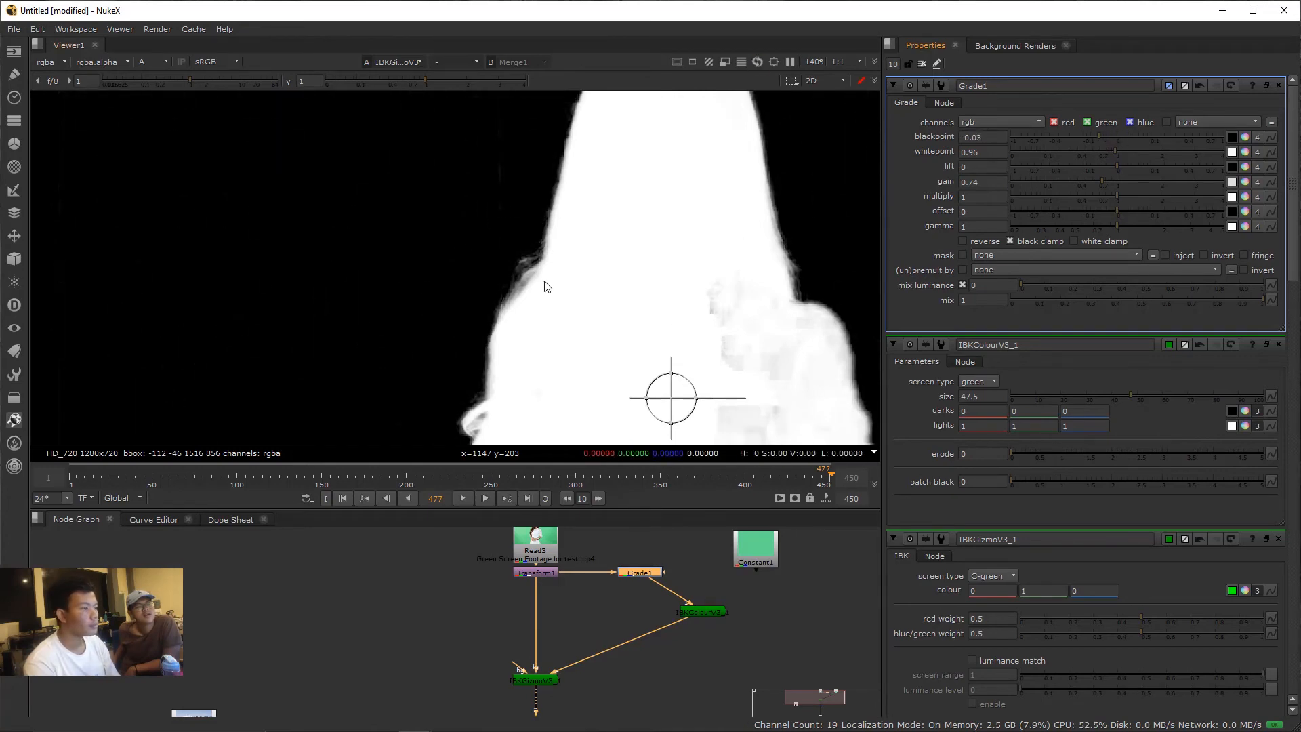
{"action": "scroll", "coordinate": [550, 289], "scroll_direction": "down", "scroll_amount": 3}
{"action": "key", "text": "a"}
{"action": "scroll", "coordinate": [561, 280], "scroll_direction": "up", "scroll_amount": 3}
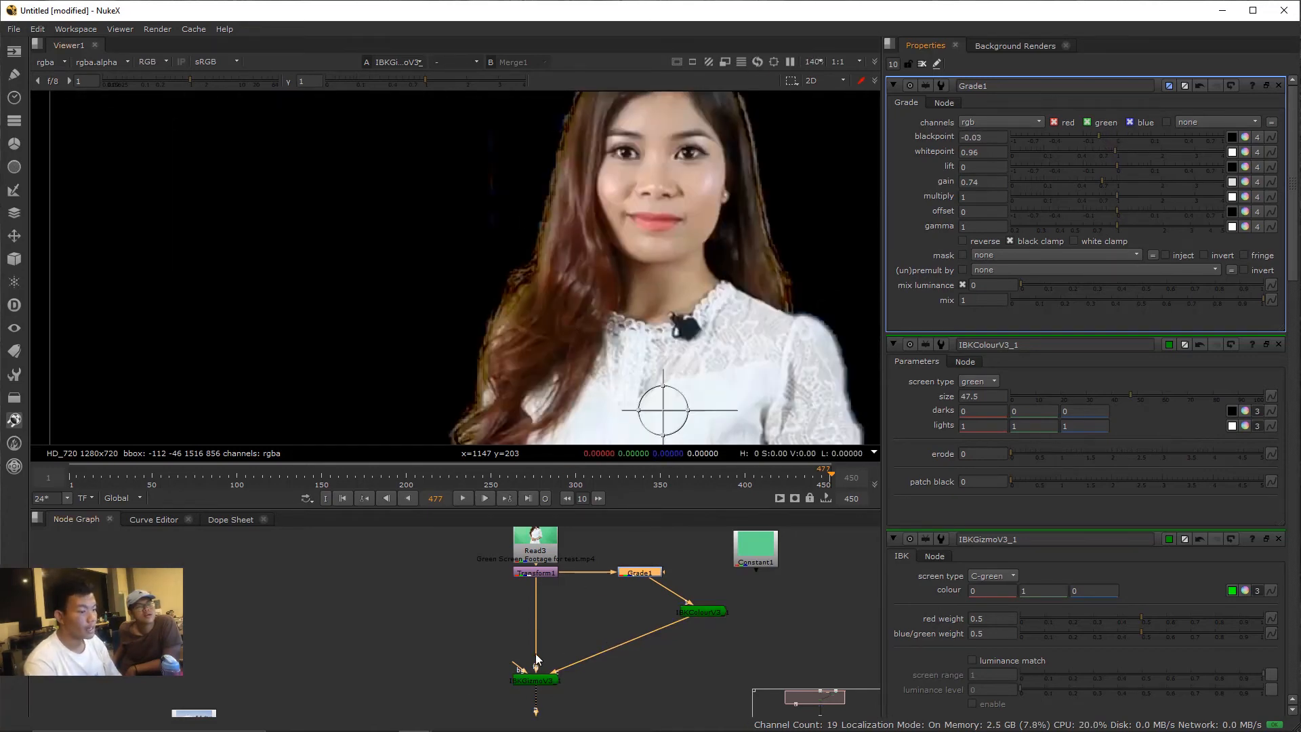
- View the merged composite and examine the hair edges against the Mount Fuji background
{"action": "scroll", "coordinate": [535, 659], "scroll_direction": "down", "scroll_amount": 5}
{"action": "left_click", "coordinate": [638, 613]}
{"action": "key", "text": "1"}
{"action": "scroll", "coordinate": [538, 328], "scroll_direction": "up", "scroll_amount": 4}
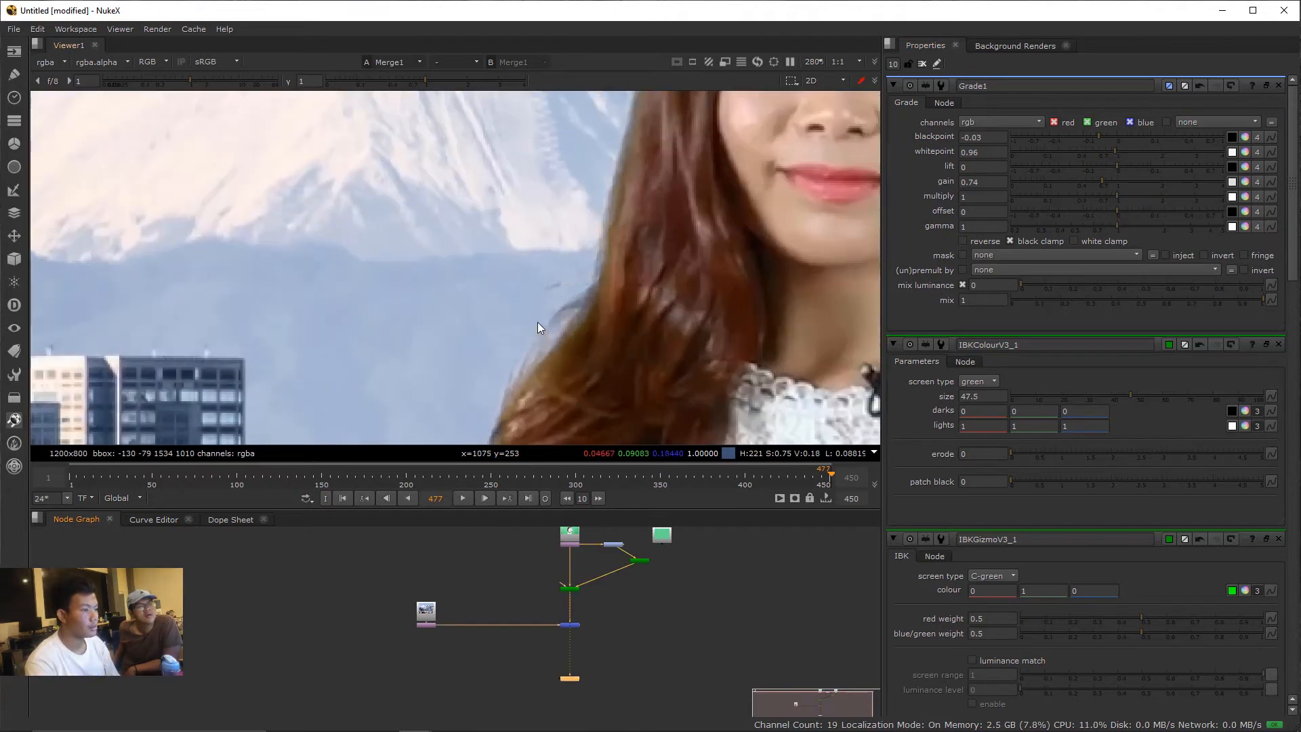
{"action": "scroll", "coordinate": [538, 322], "scroll_direction": "down", "scroll_amount": 4}
{"action": "scroll", "coordinate": [640, 654], "scroll_direction": "up", "scroll_amount": 4}
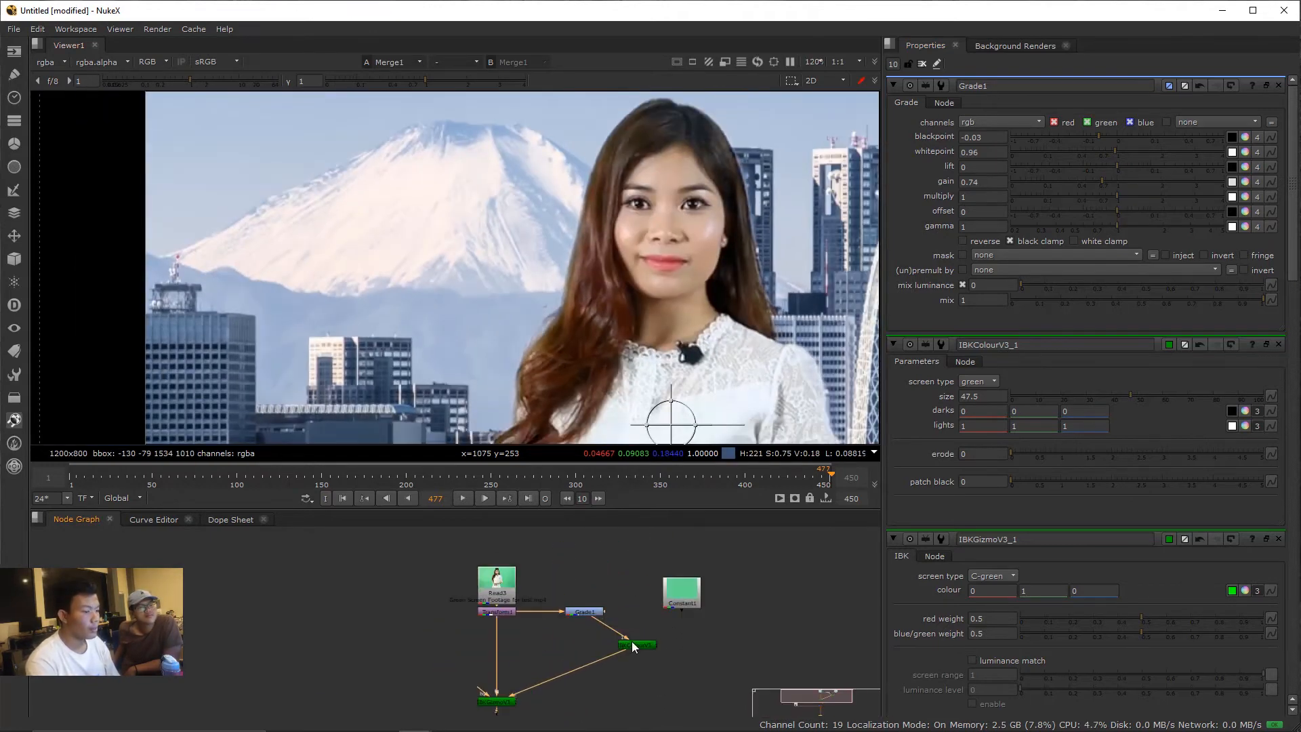
- Rearrange the node graph with the IBKColour beside the IBKGizmo, Grade1 above the IBKColour and the Constant moved out of the way
{"action": "left_click_drag", "start_coordinate": [631, 641], "coordinate": [612, 702]}
{"action": "left_click", "coordinate": [592, 610]}
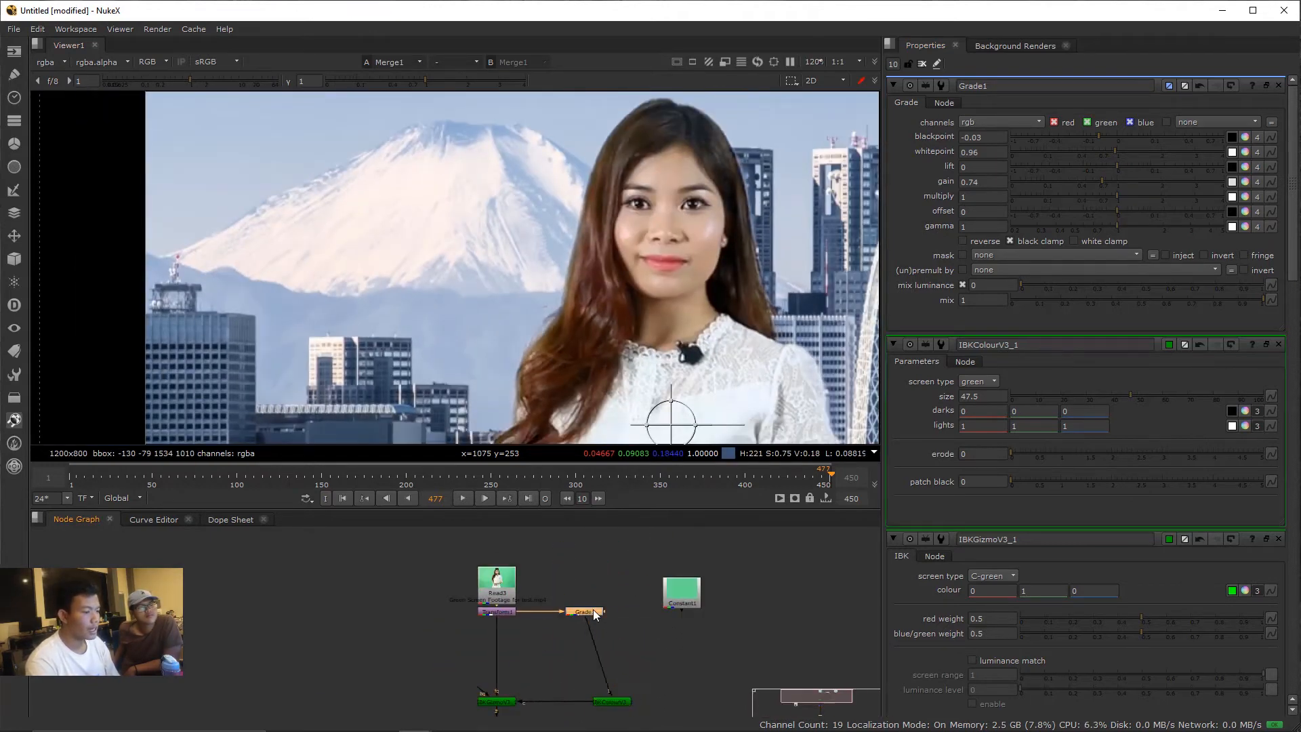
{"action": "left_click_drag", "start_coordinate": [592, 608], "coordinate": [686, 538]}
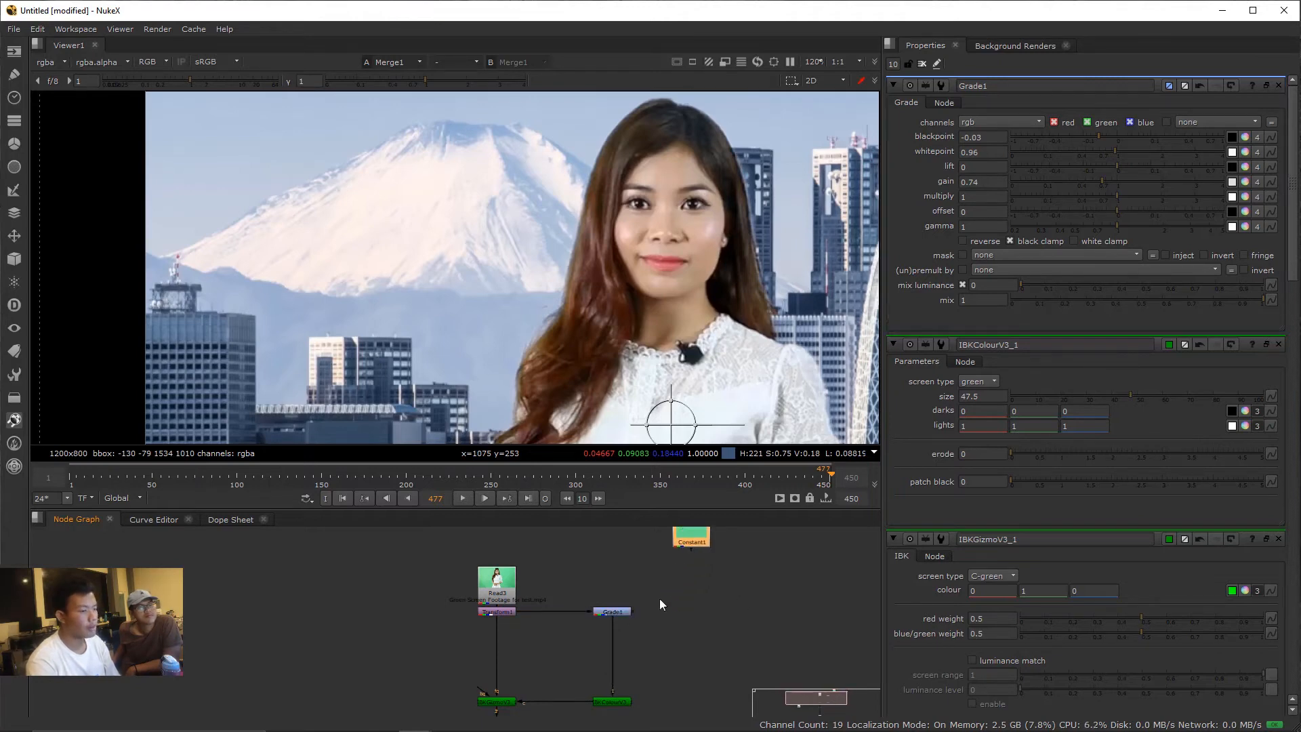
- Add a second Grade after Grade1, connect a new Roto to its mask input and view the IBKGizmo's output near the hair
{"action": "left_click", "coordinate": [608, 611]}
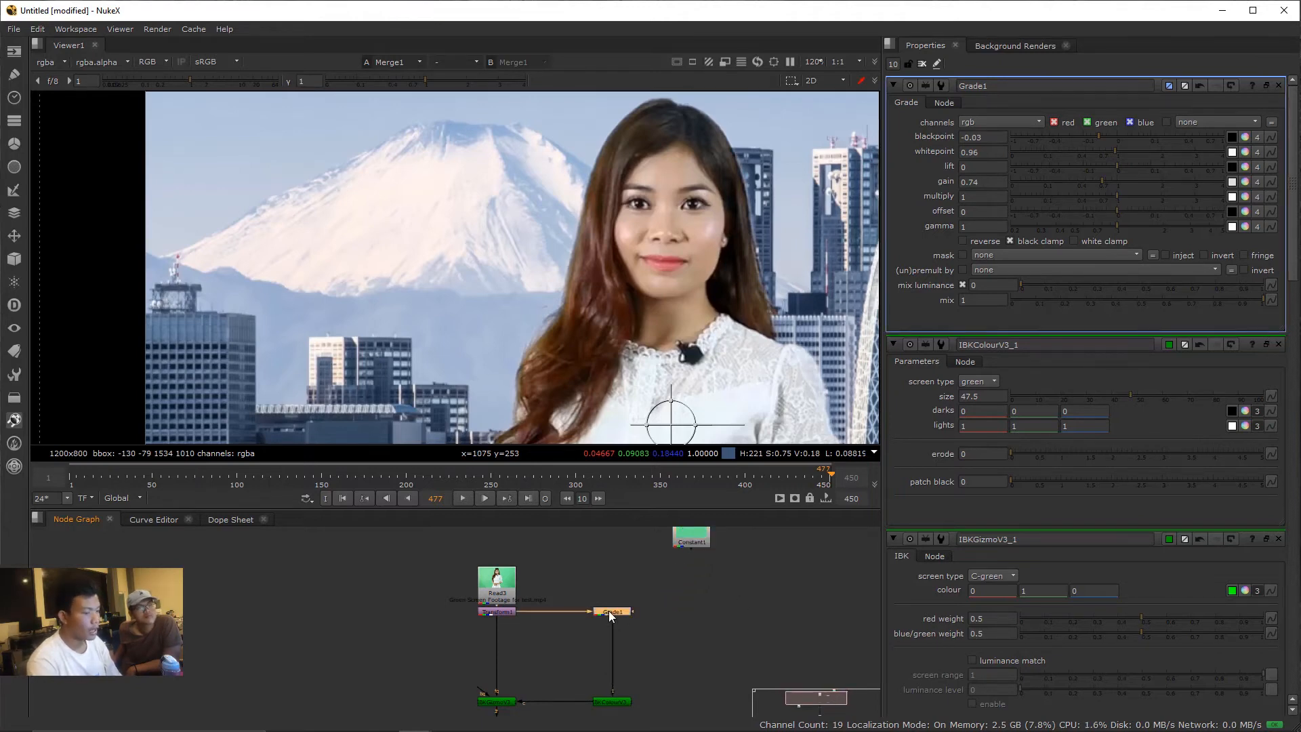
{"action": "key", "text": "g"}
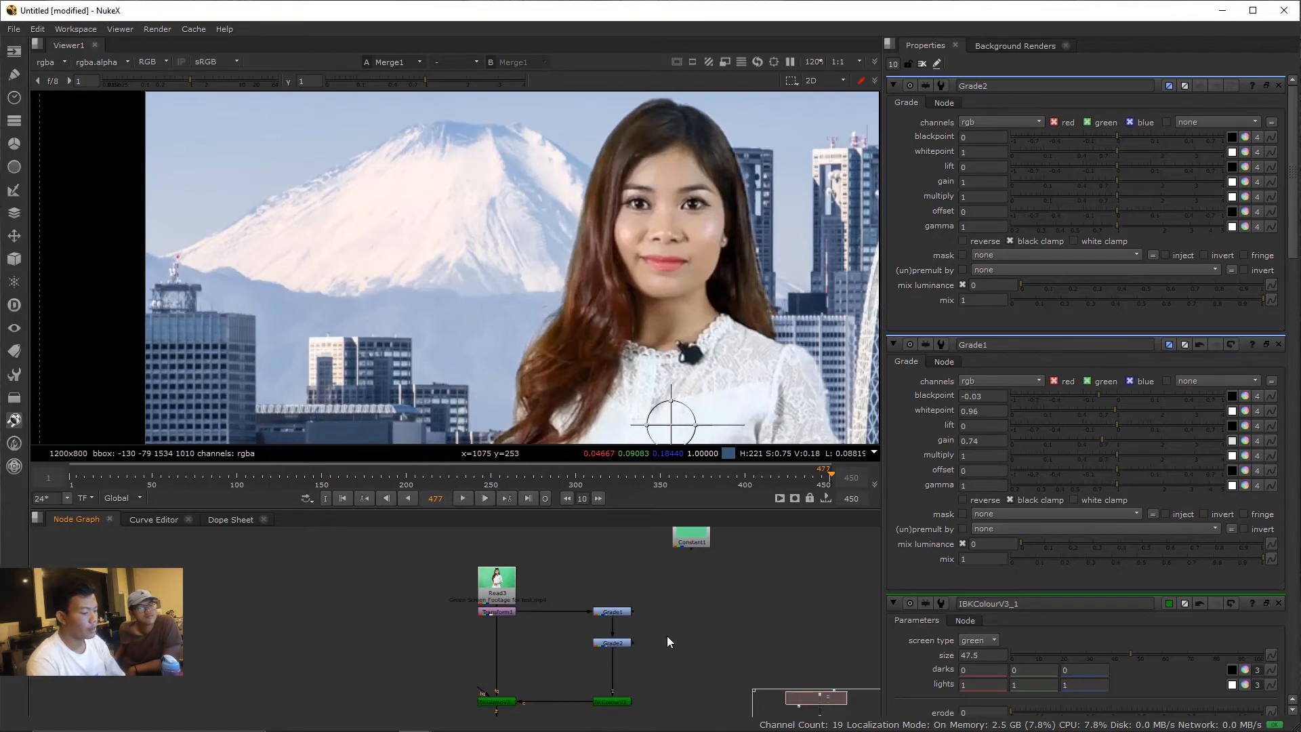
{"action": "key", "text": "o"}
{"action": "left_click_drag", "start_coordinate": [664, 644], "coordinate": [686, 647]}
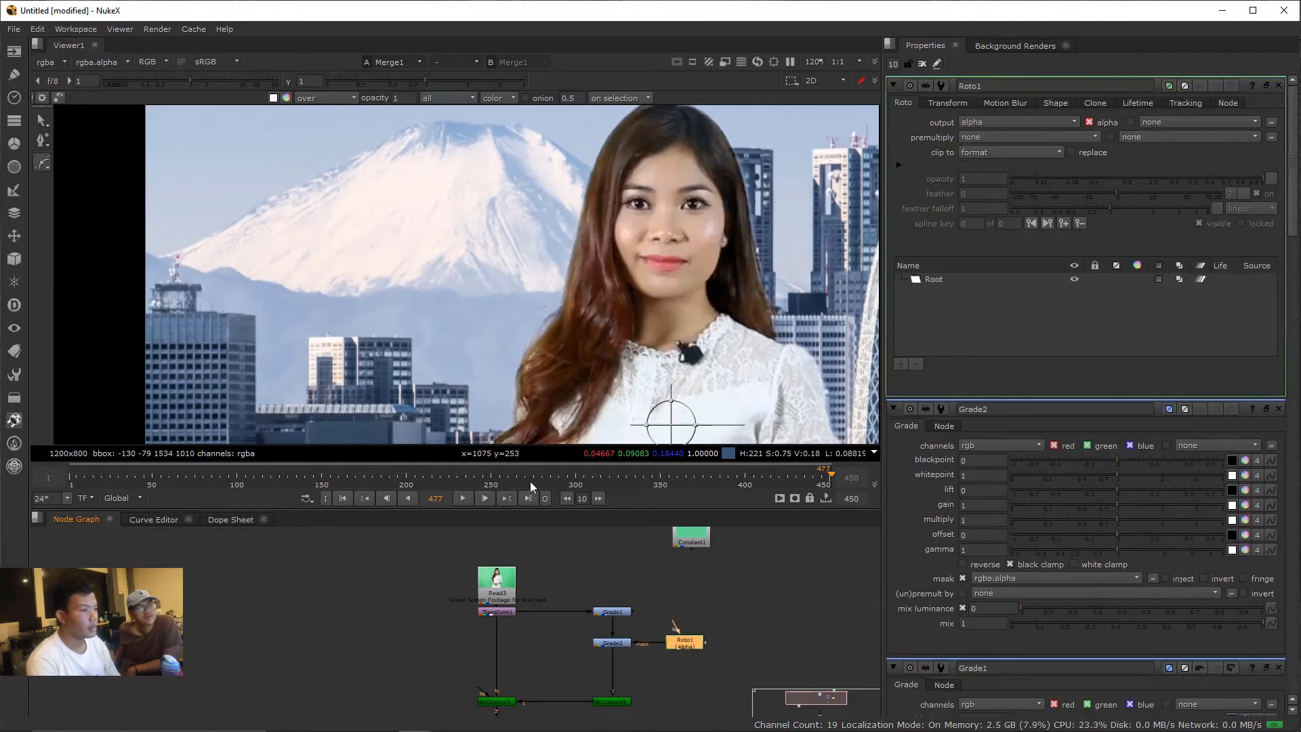
{"action": "scroll", "coordinate": [207, 334], "scroll_direction": "up", "scroll_amount": 1}
{"action": "key", "text": "1"}
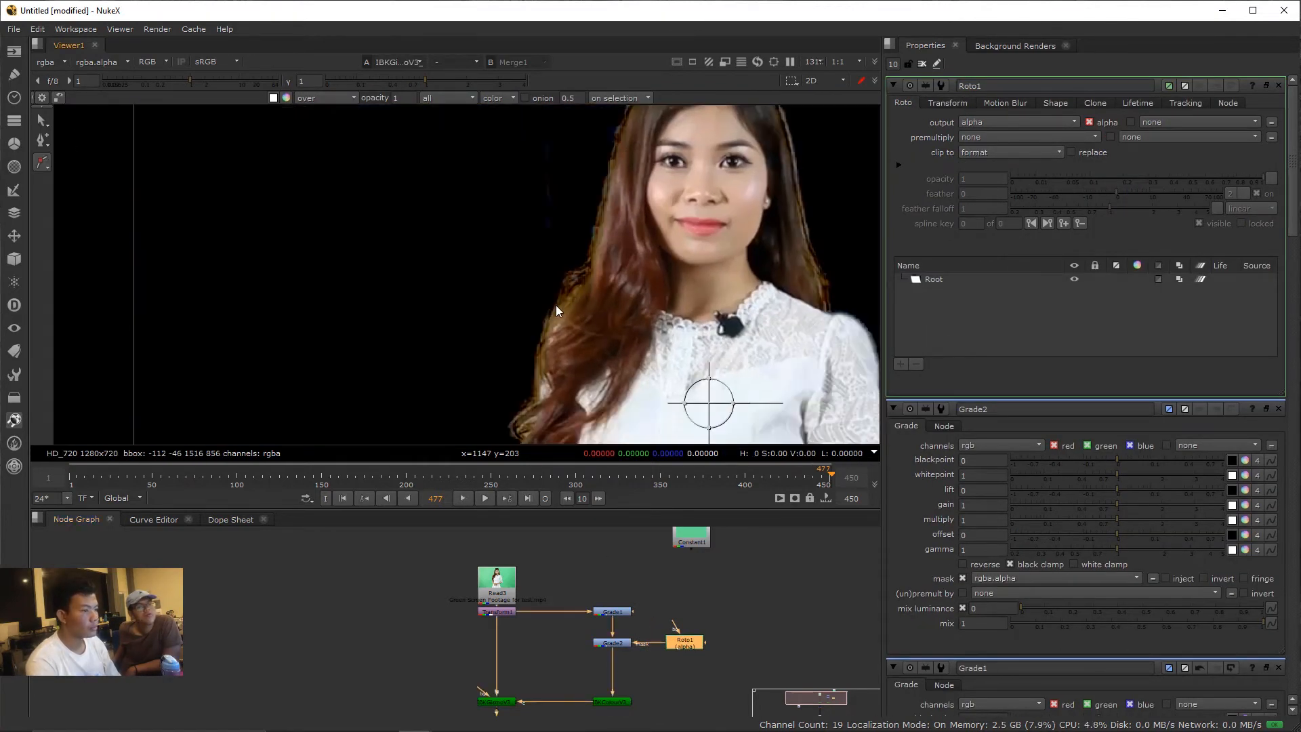
- Display the matte and draw an ellipse in Roto1 over the long wavy hair's outer edge, pulling its outer point inward
{"action": "key", "text": "a"}
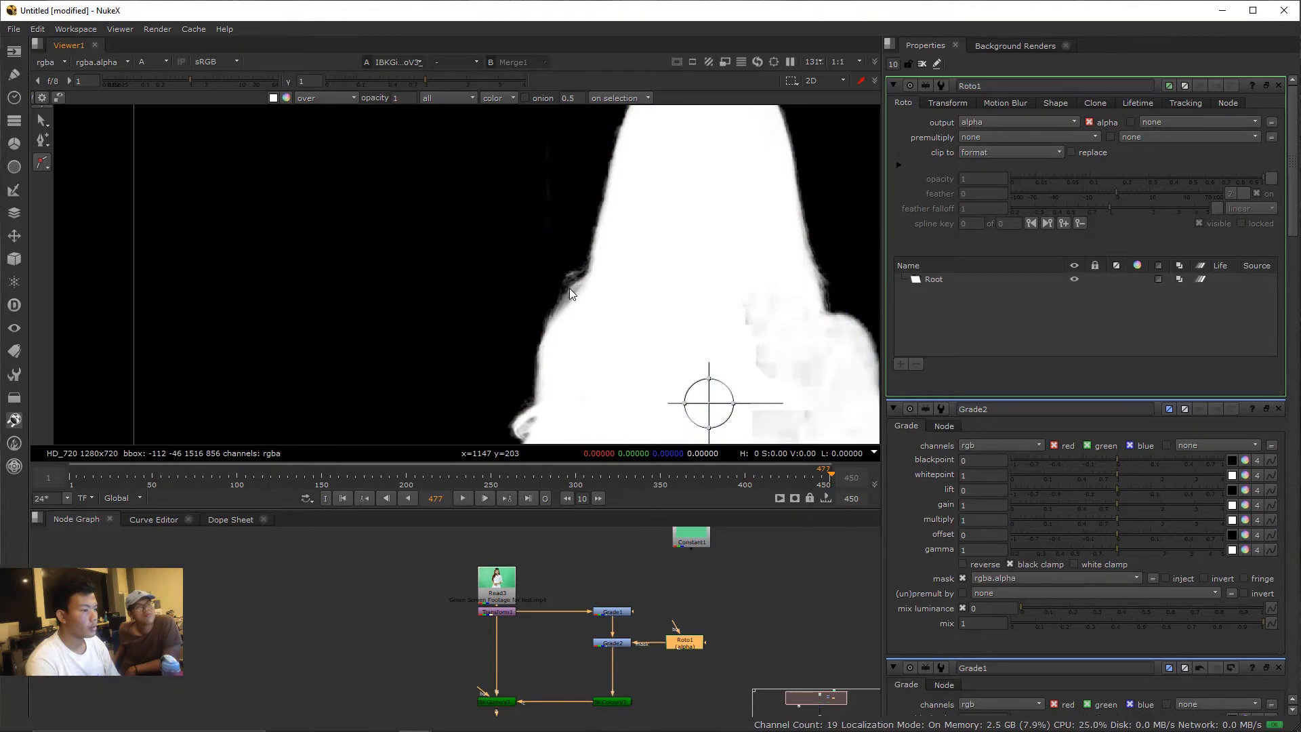
{"action": "right_click", "coordinate": [43, 165]}
{"action": "left_click", "coordinate": [88, 208]}
{"action": "mouse_move", "coordinate": [412, 188]}
{"action": "left_mouse_down"}
{"action": "mouse_move", "coordinate": [722, 399]}
{"action": "mouse_move", "coordinate": [707, 395]}
{"action": "left_mouse_up"}
{"action": "left_click_drag", "start_coordinate": [553, 188], "coordinate": [557, 182]}
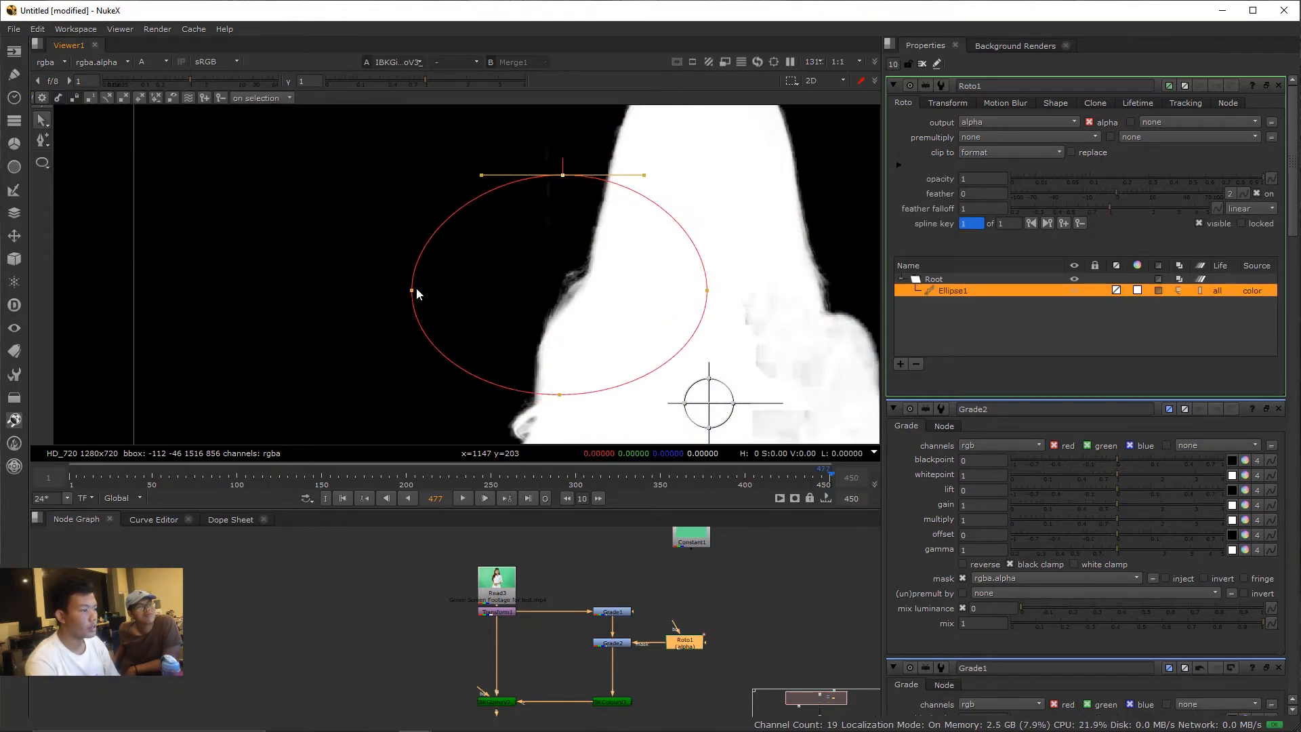
{"action": "left_click_drag", "start_coordinate": [416, 289], "coordinate": [489, 290]}
- Set Grade2's blackpoint to 0.016
{"action": "double_click", "coordinate": [612, 643]}
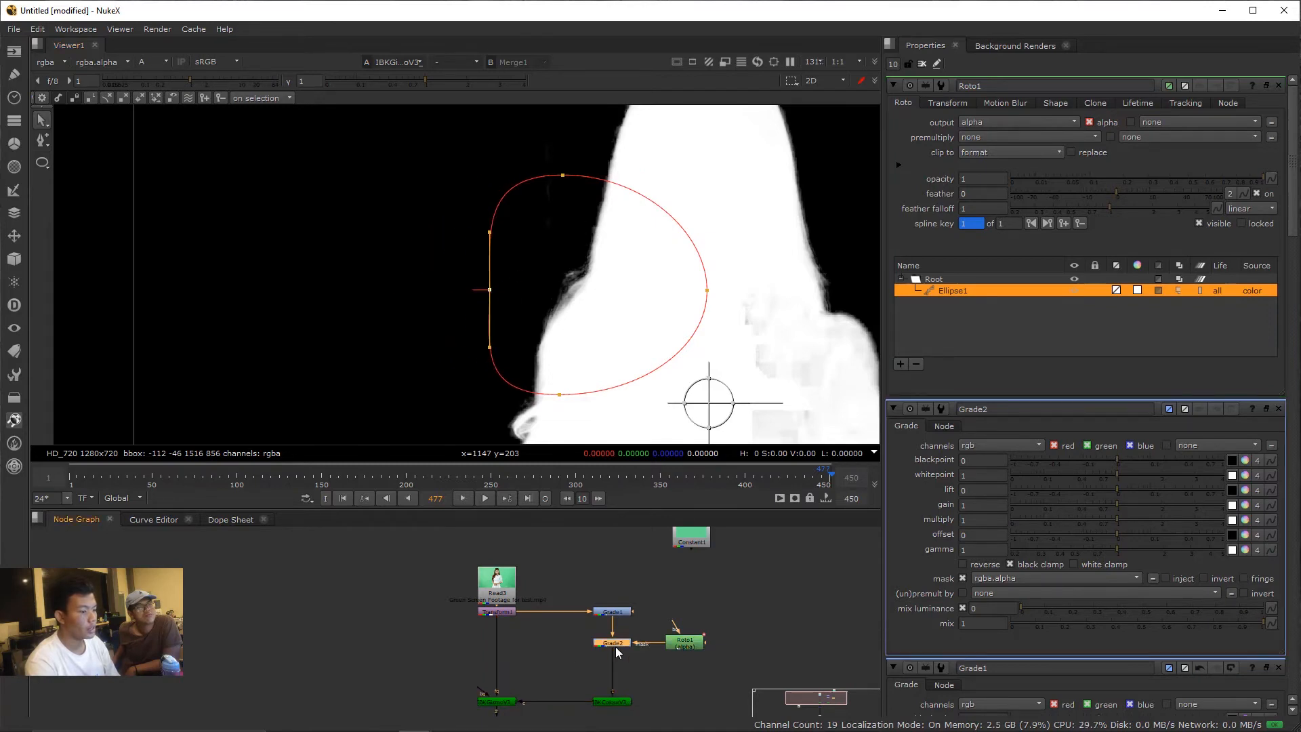
{"action": "mouse_move", "coordinate": [1110, 140]}
{"action": "left_mouse_down"}
{"action": "mouse_move", "coordinate": [1086, 138]}
{"action": "mouse_move", "coordinate": [1144, 148]}
{"action": "mouse_move", "coordinate": [1132, 149]}
{"action": "left_mouse_up"}
{"action": "key", "text": "ctrl+z"}
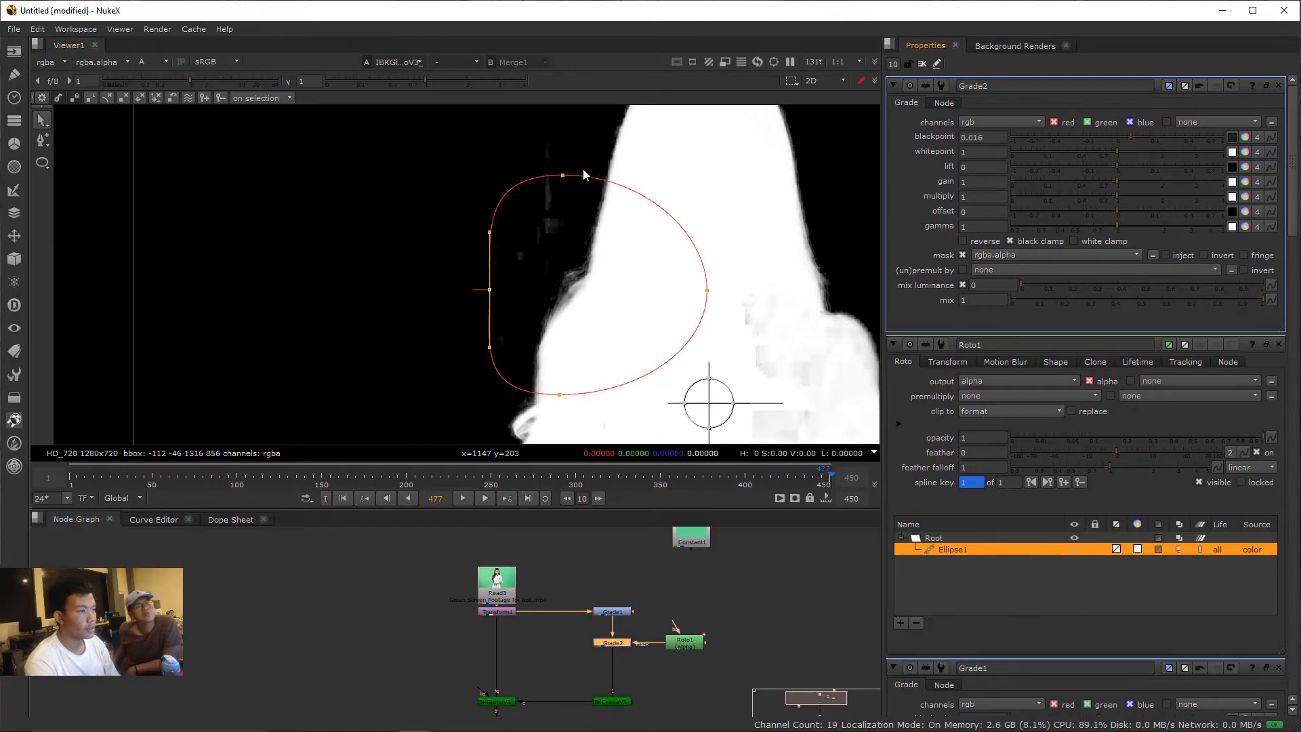
- Reshape Roto1's ellipse to fit more tightly around the wavy hair edge, lowering its upper point and tilting the outer tangent
{"action": "left_click_drag", "start_coordinate": [562, 174], "coordinate": [611, 219]}
{"action": "left_click_drag", "start_coordinate": [490, 290], "coordinate": [510, 297]}
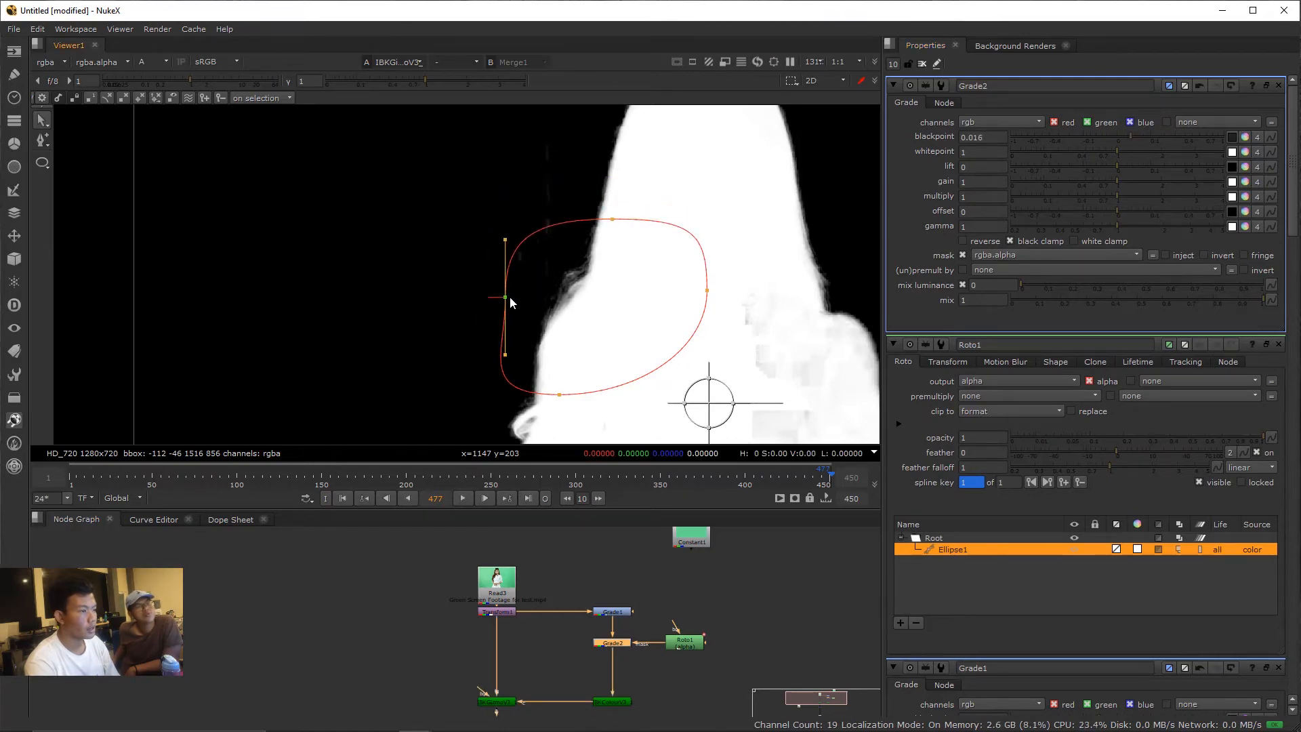
{"action": "left_click_drag", "start_coordinate": [505, 242], "coordinate": [524, 259]}
{"action": "scroll", "coordinate": [528, 260], "scroll_direction": "down", "scroll_amount": 4}
{"action": "scroll", "coordinate": [637, 266], "scroll_direction": "up", "scroll_amount": 5}
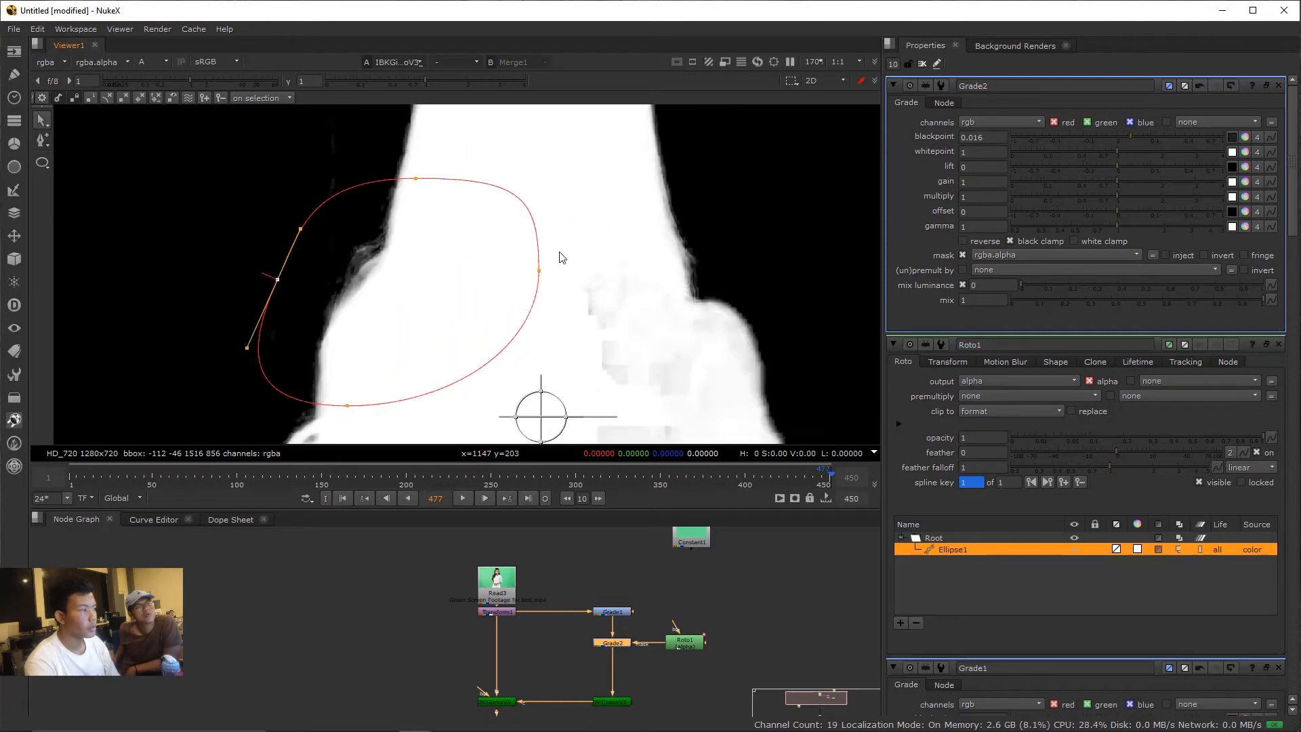
- Add another Grade directly after Grade2
{"action": "left_click", "coordinate": [42, 163]}
{"action": "scroll", "coordinate": [587, 677], "scroll_direction": "up", "scroll_amount": 3}
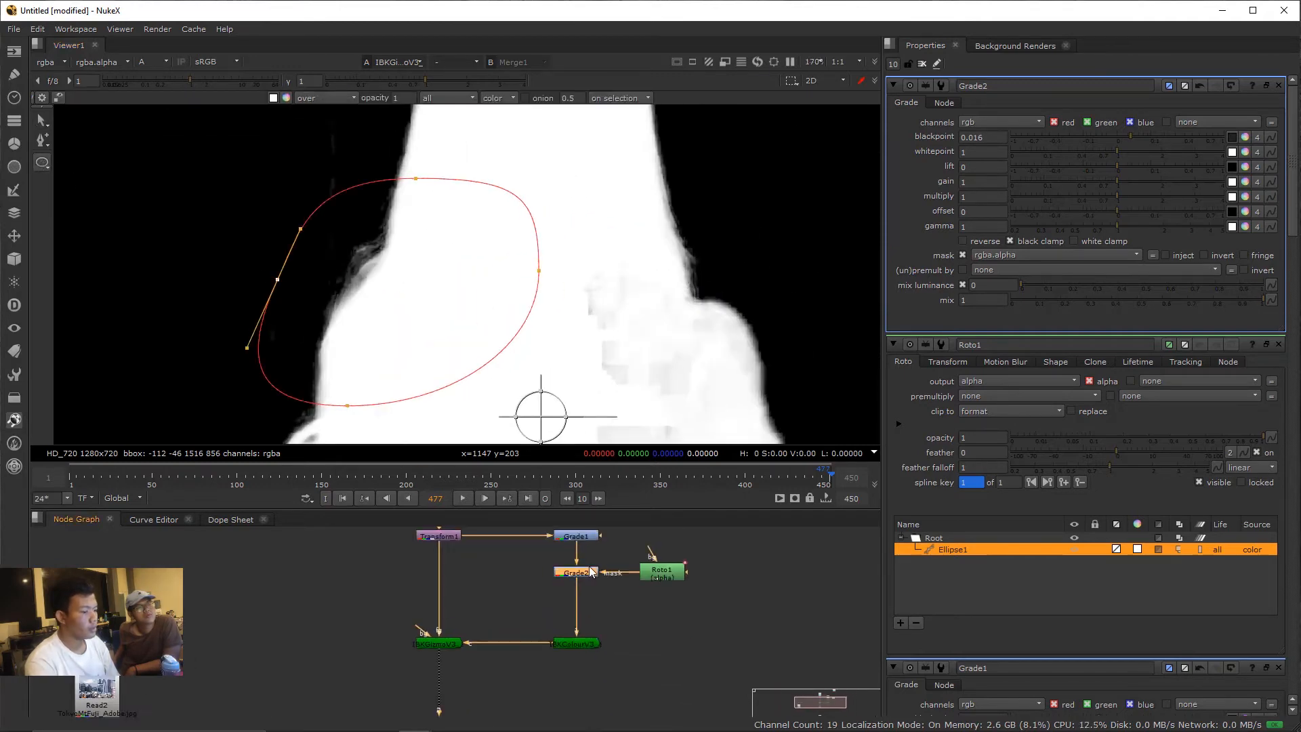
{"action": "key", "text": "g"}
{"action": "scroll", "coordinate": [639, 271], "scroll_direction": "down", "scroll_amount": 3}
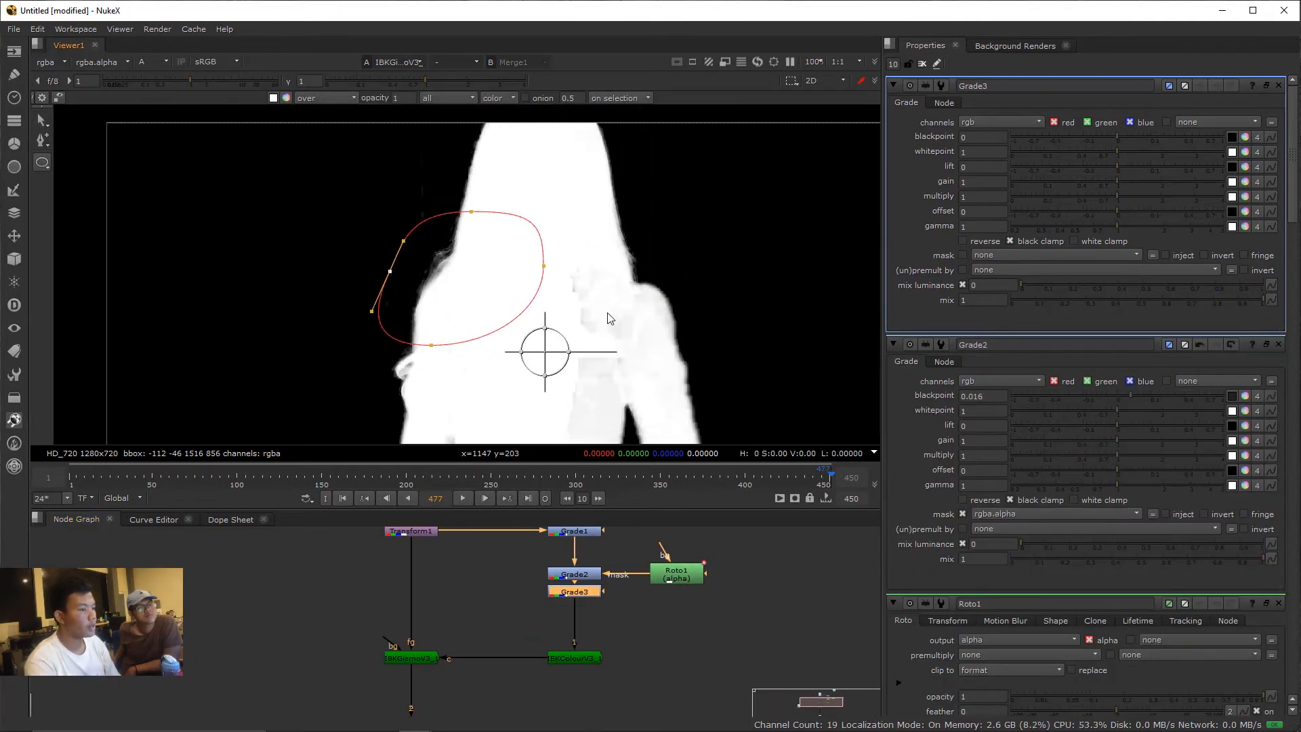
{"action": "left_click", "coordinate": [44, 163]}
{"action": "left_click", "coordinate": [37, 165]}
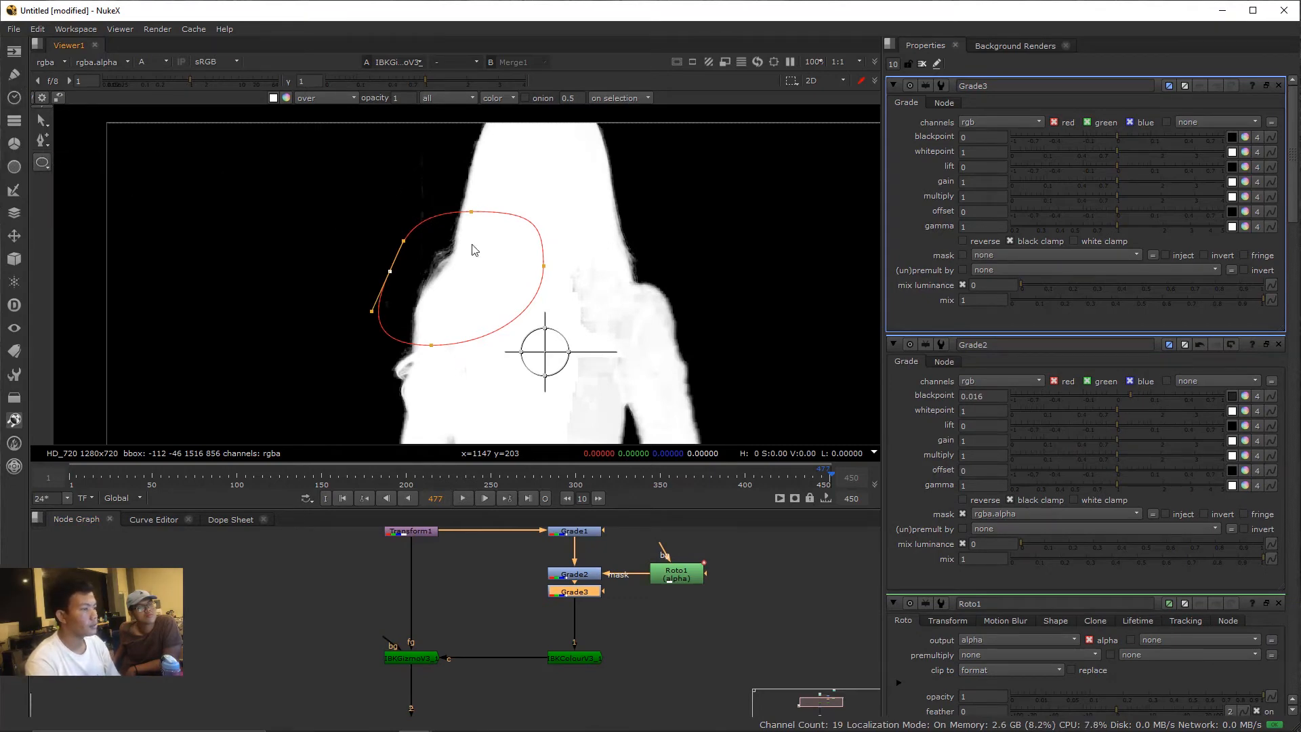
{"action": "left_click_drag", "start_coordinate": [598, 218], "coordinate": [676, 311]}
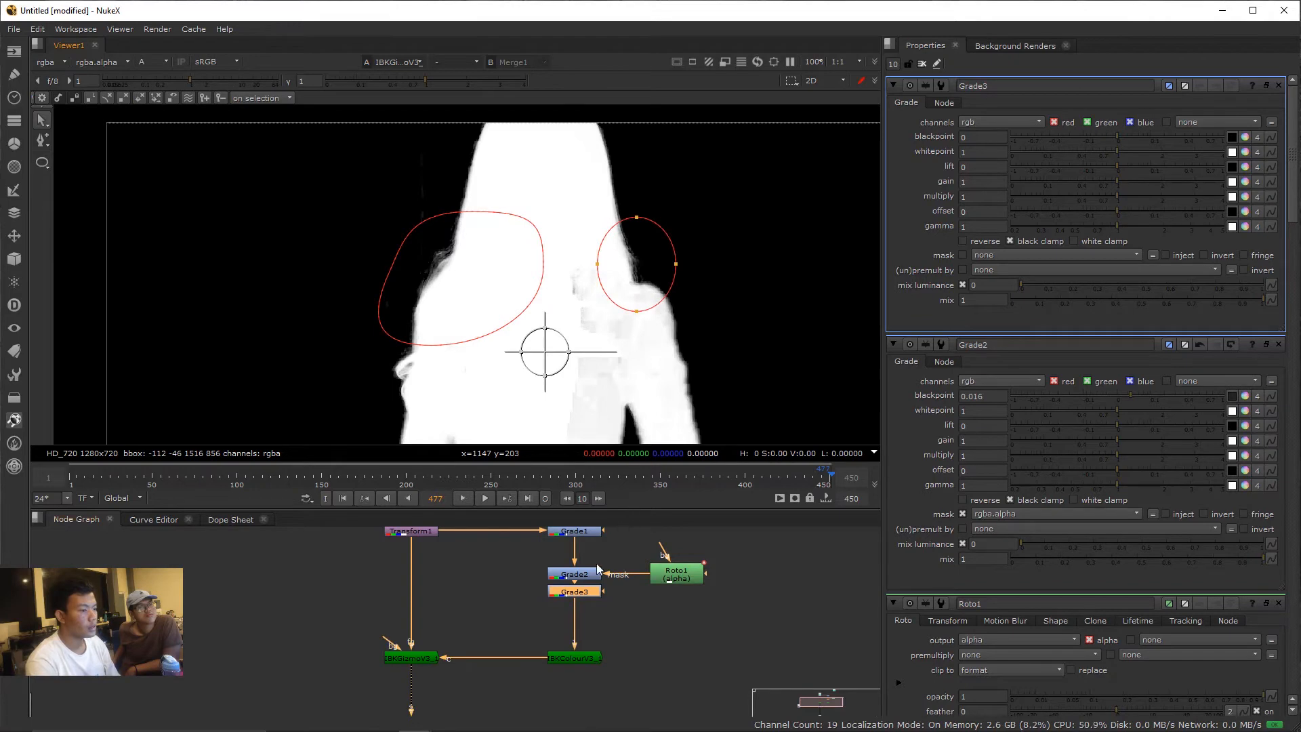
{"action": "key", "text": "ctrl+z"}
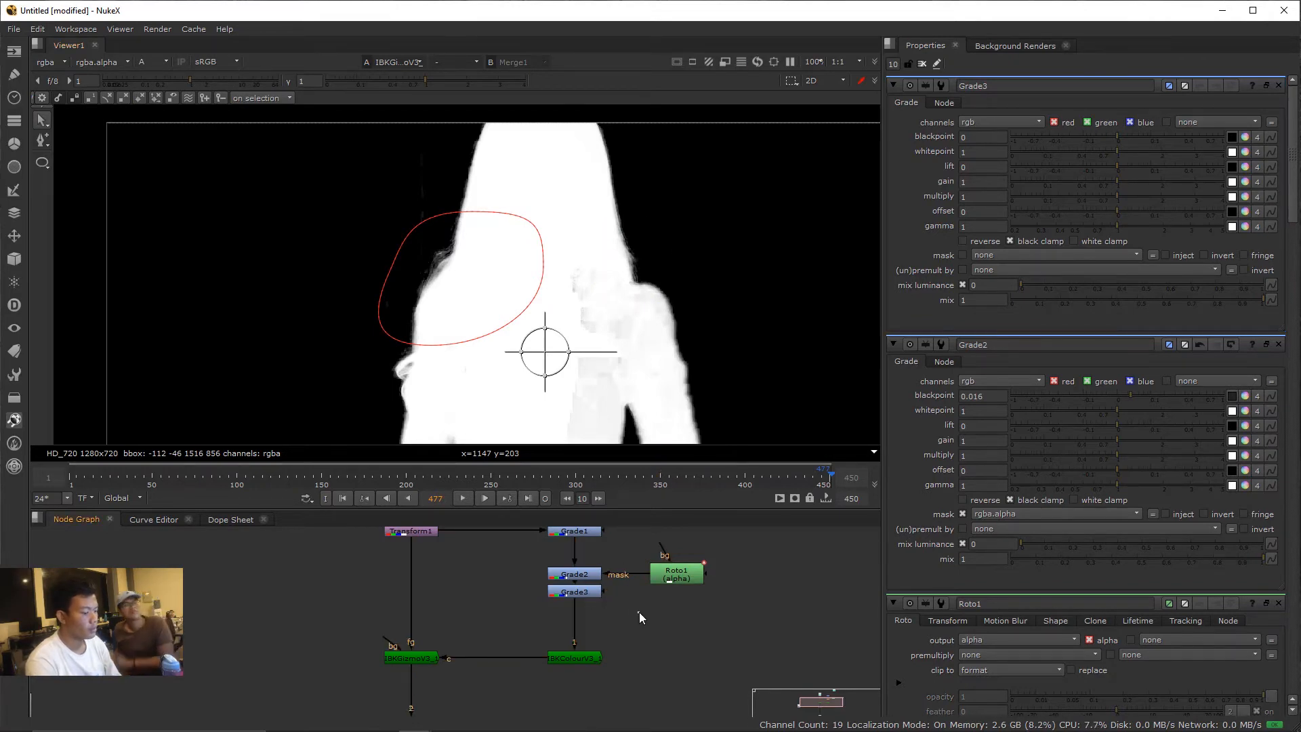
- Connect a new Roto to Grade3's mask input and draw an ellipse over the hair edge above the shoulder opposite the wavy hair
{"action": "key", "text": "o"}
{"action": "left_click_drag", "start_coordinate": [639, 615], "coordinate": [676, 600]}
{"action": "left_click_drag", "start_coordinate": [600, 590], "coordinate": [678, 600]}
{"action": "left_click_drag", "start_coordinate": [677, 600], "coordinate": [678, 609]}
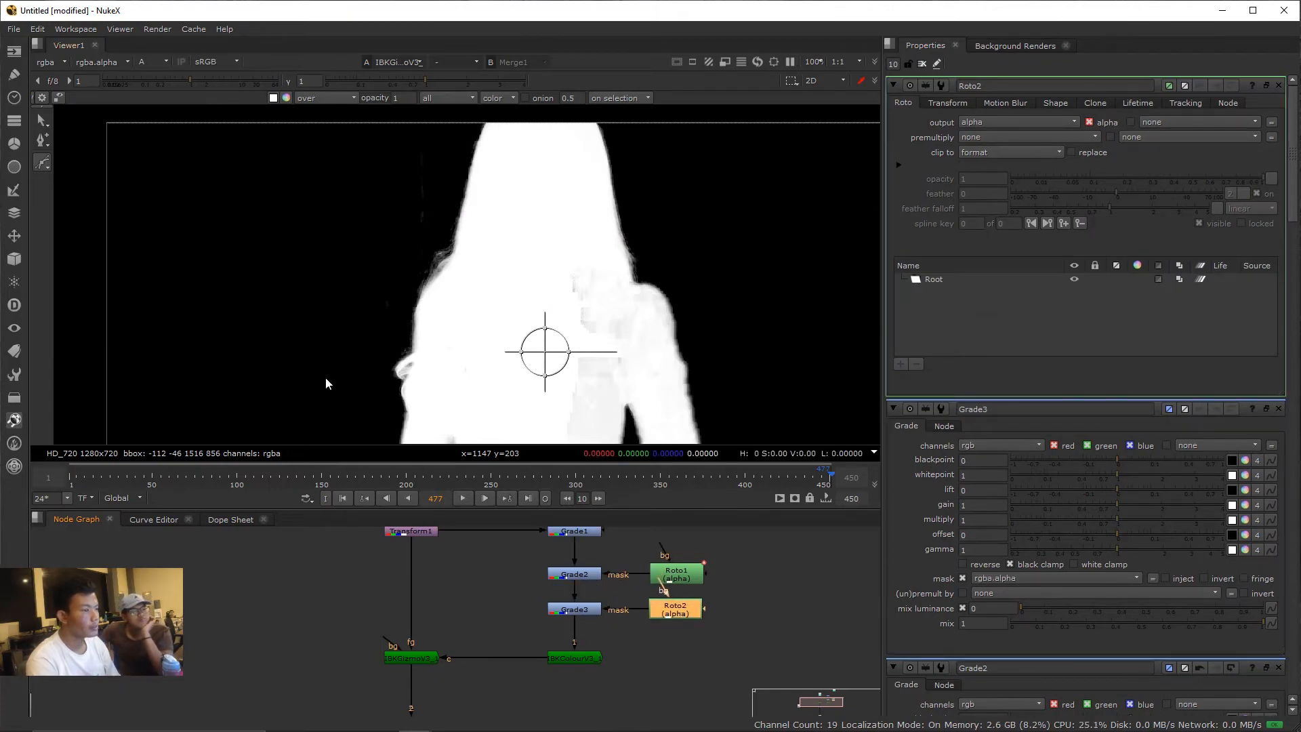
{"action": "left_click", "coordinate": [44, 168]}
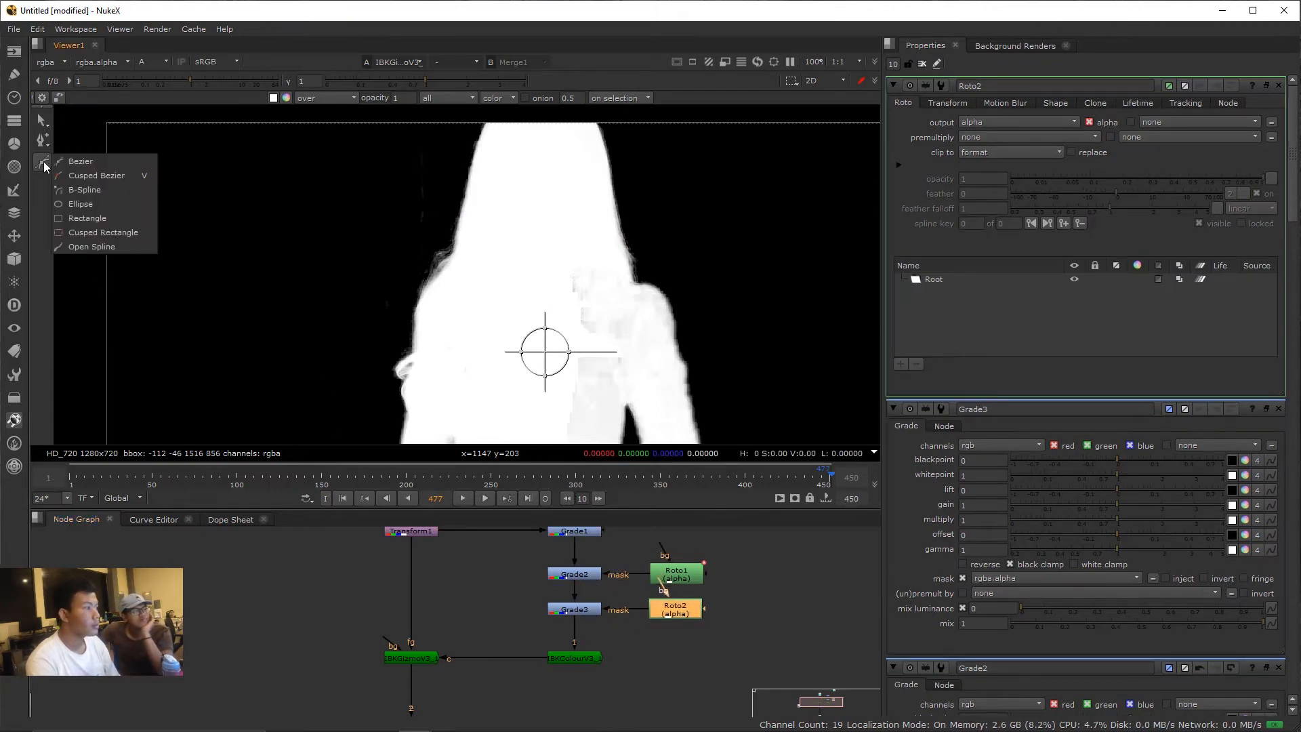
{"action": "left_click", "coordinate": [81, 204]}
{"action": "left_click_drag", "start_coordinate": [584, 231], "coordinate": [695, 317]}
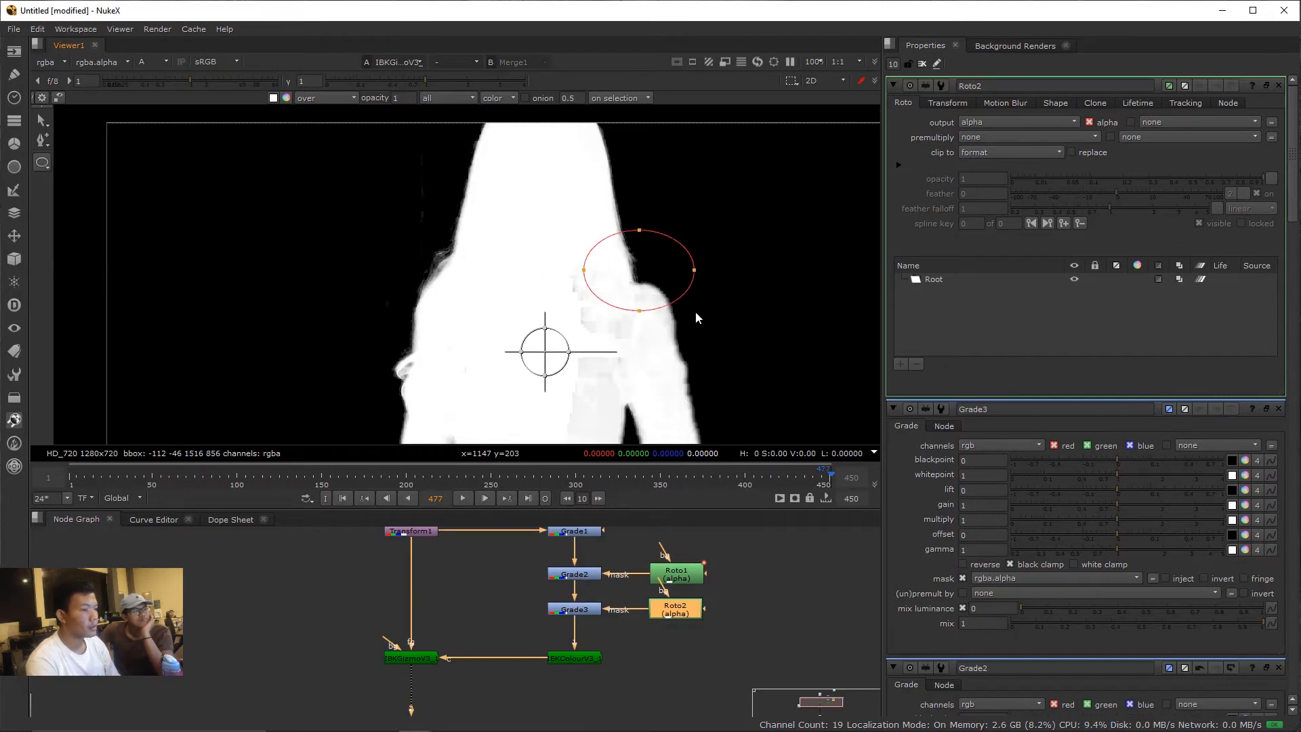
- Set Grade3's lift to 0.34, view its output in full color and reduce the lift to 0.25
{"action": "double_click", "coordinate": [584, 612]}
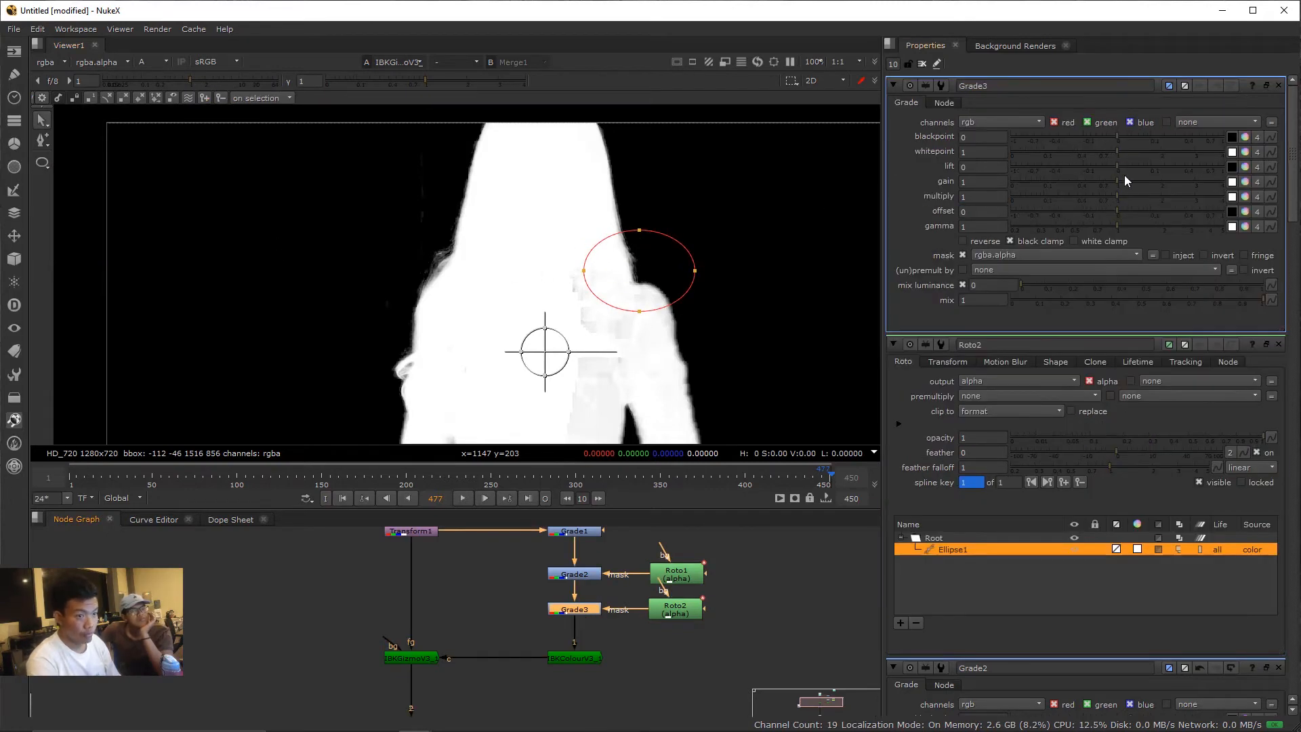
{"action": "left_click_drag", "start_coordinate": [1123, 170], "coordinate": [1179, 178]}
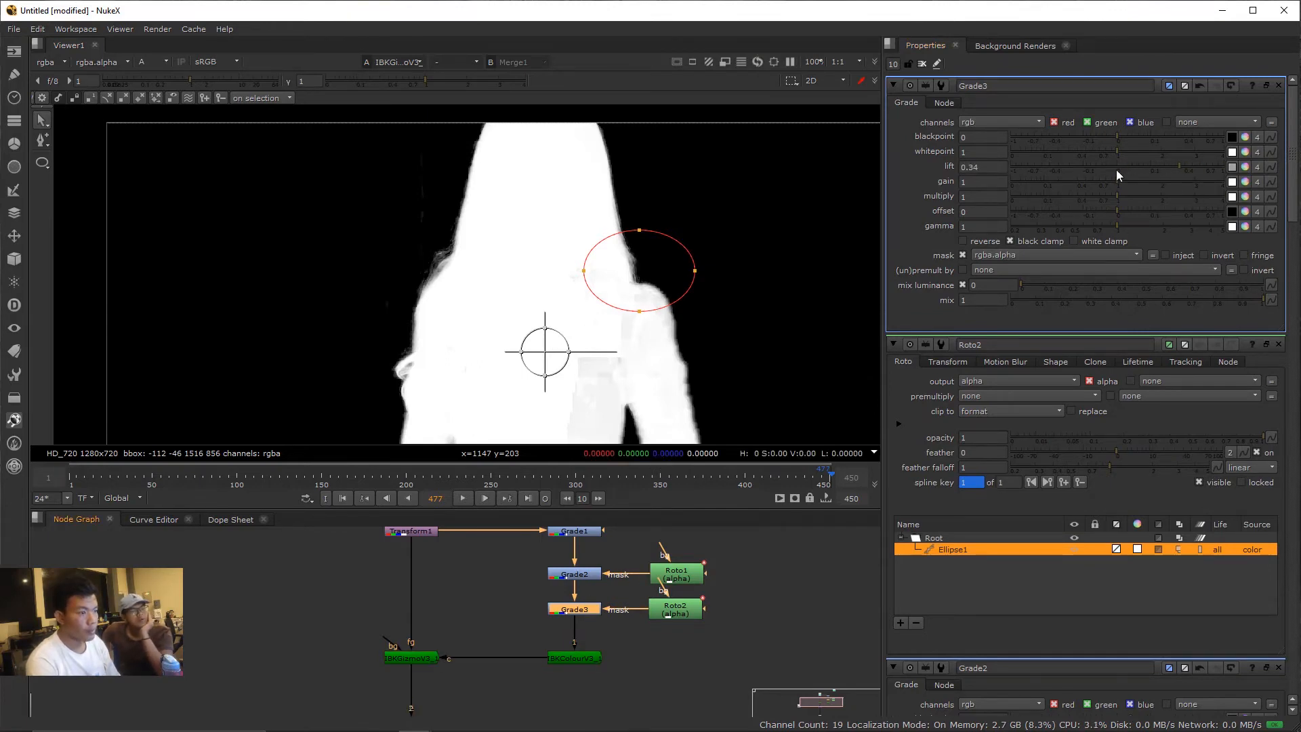
{"action": "key", "text": "1"}
{"action": "key", "text": "a"}
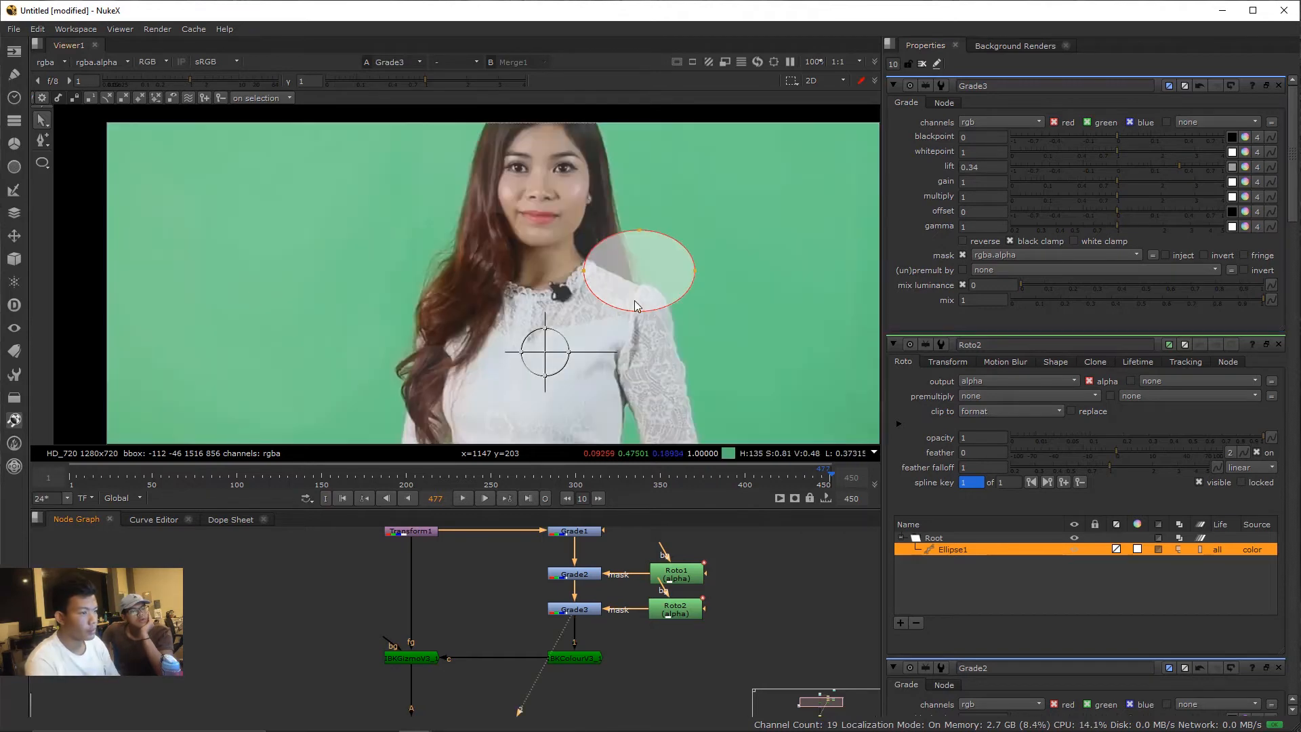
{"action": "scroll", "coordinate": [629, 283], "scroll_direction": "up", "scroll_amount": 1}
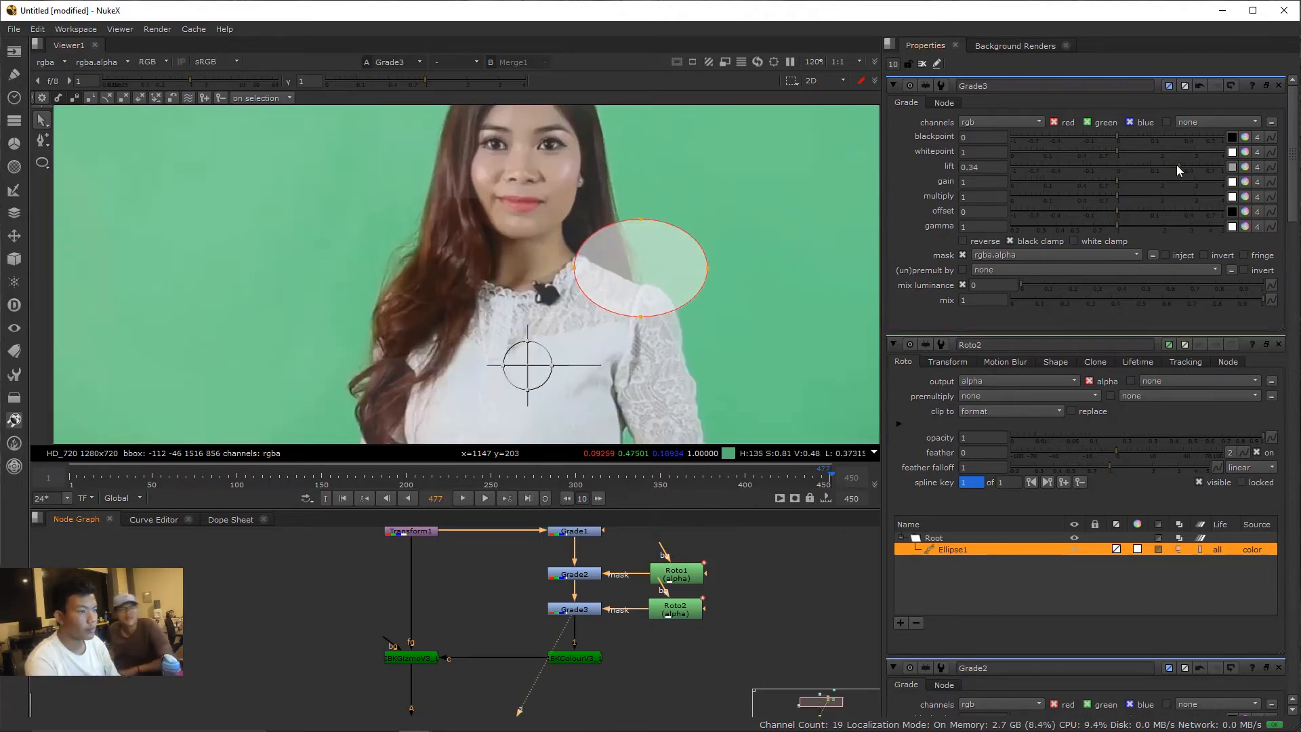
{"action": "left_click_drag", "start_coordinate": [1178, 166], "coordinate": [1169, 169]}
- Examine the masked shoulder area in the merged composite and in the IBKGizmo's output
{"action": "key", "text": "a"}
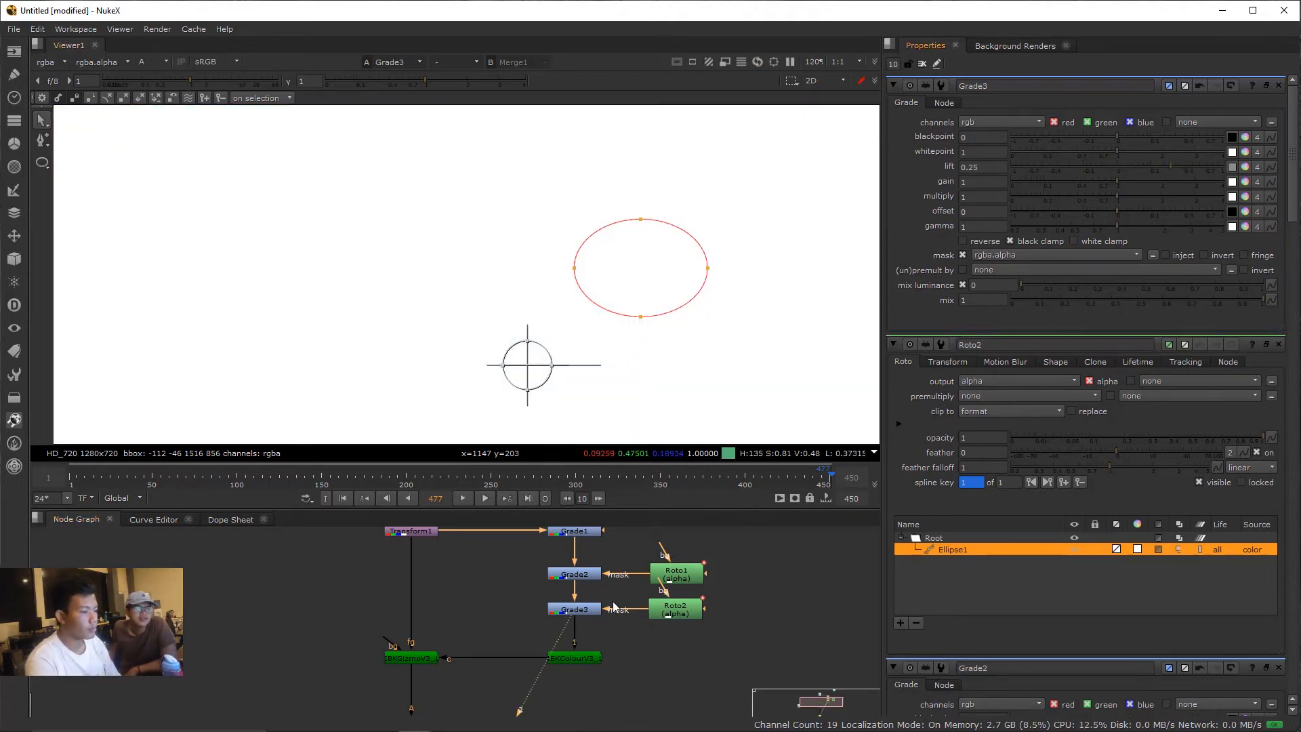
{"action": "scroll", "coordinate": [615, 604], "scroll_direction": "down", "scroll_amount": 3}
{"action": "left_click_drag", "start_coordinate": [522, 649], "coordinate": [544, 603]}
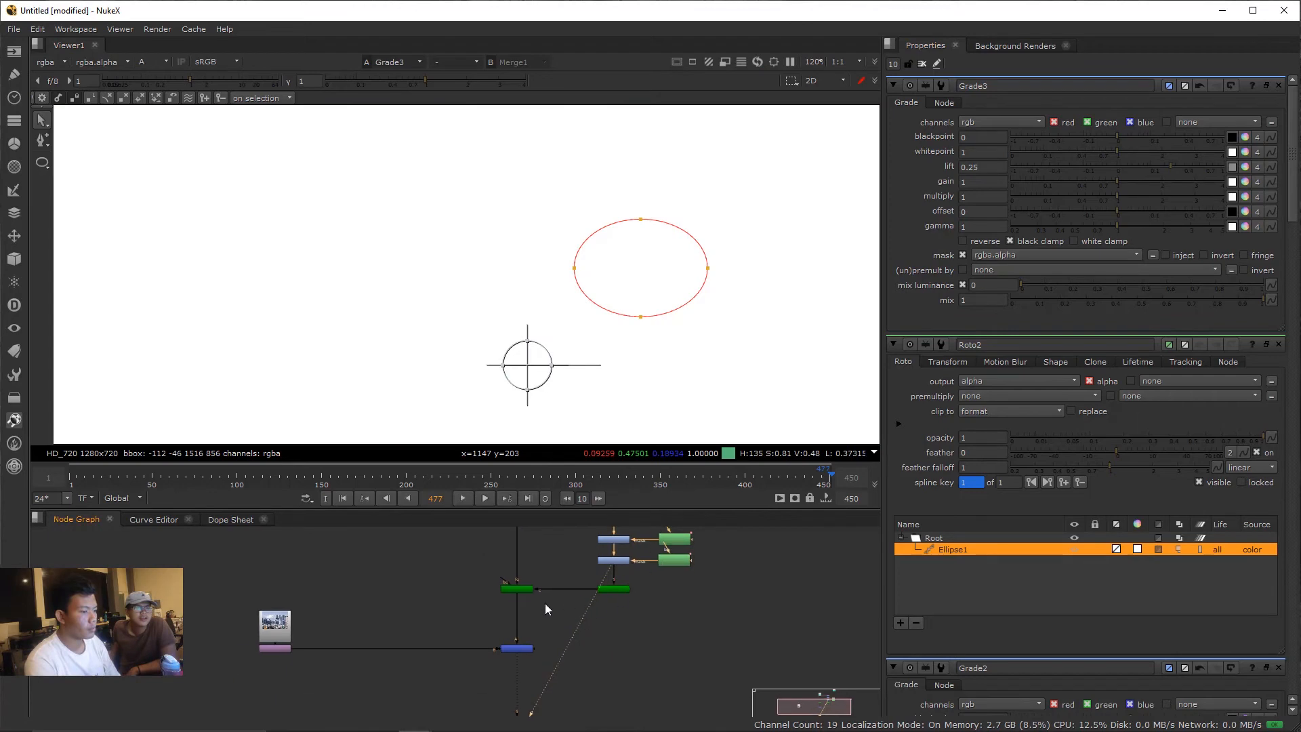
{"action": "left_click", "coordinate": [531, 648]}
{"action": "key", "text": "1"}
{"action": "key", "text": "a"}
{"action": "scroll", "coordinate": [641, 315], "scroll_direction": "up", "scroll_amount": 2}
{"action": "key", "text": "a"}
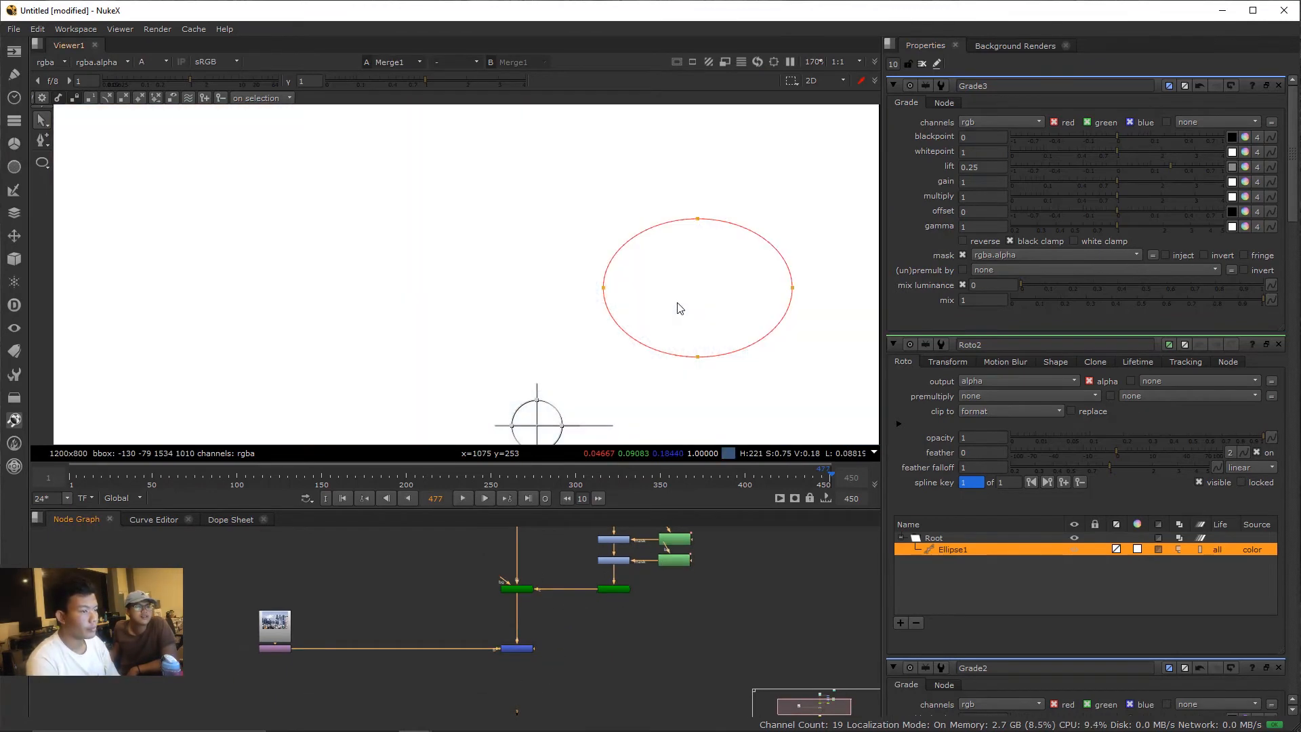
{"action": "key", "text": "a"}
{"action": "left_click", "coordinate": [527, 596]}
{"action": "key", "text": "1"}
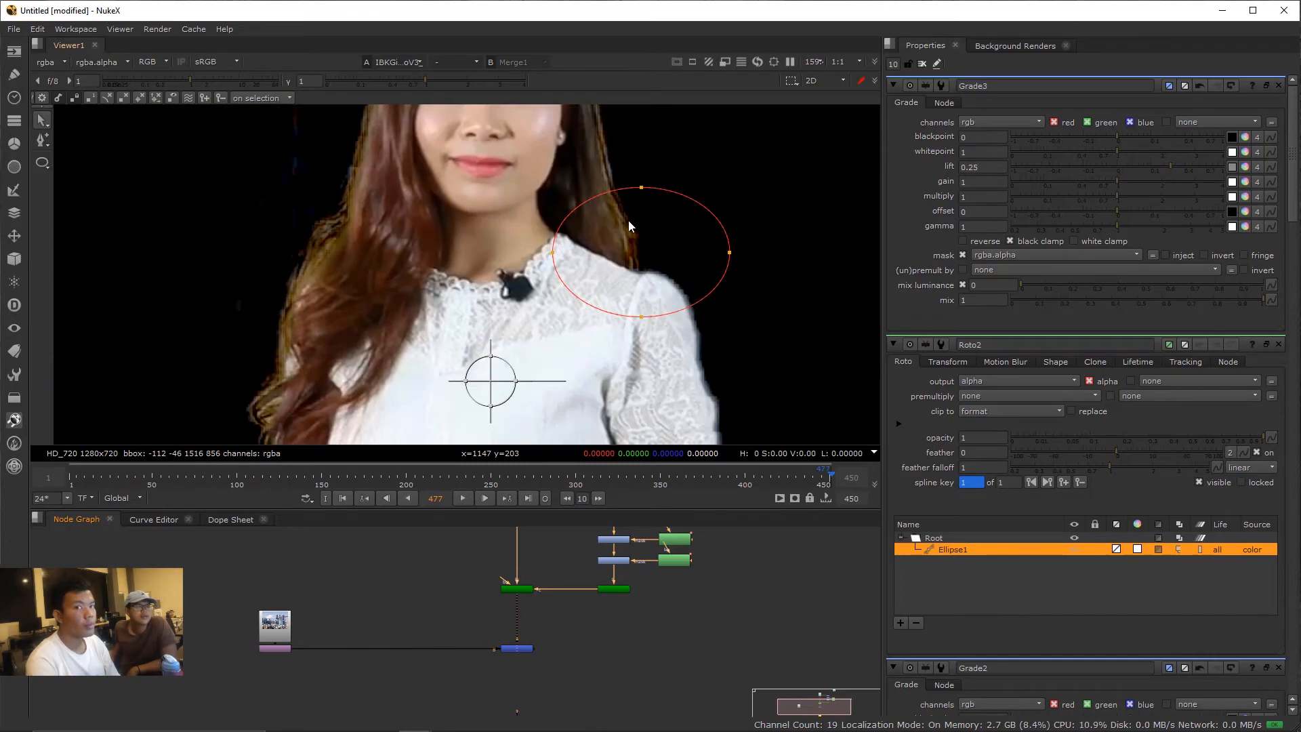
- Display the IBKGizmo's matte and set Grade3's lift to 0.012 and whitepoint to 0.72
{"action": "key", "text": "a"}
{"action": "left_click_drag", "start_coordinate": [1156, 164], "coordinate": [1097, 155]}
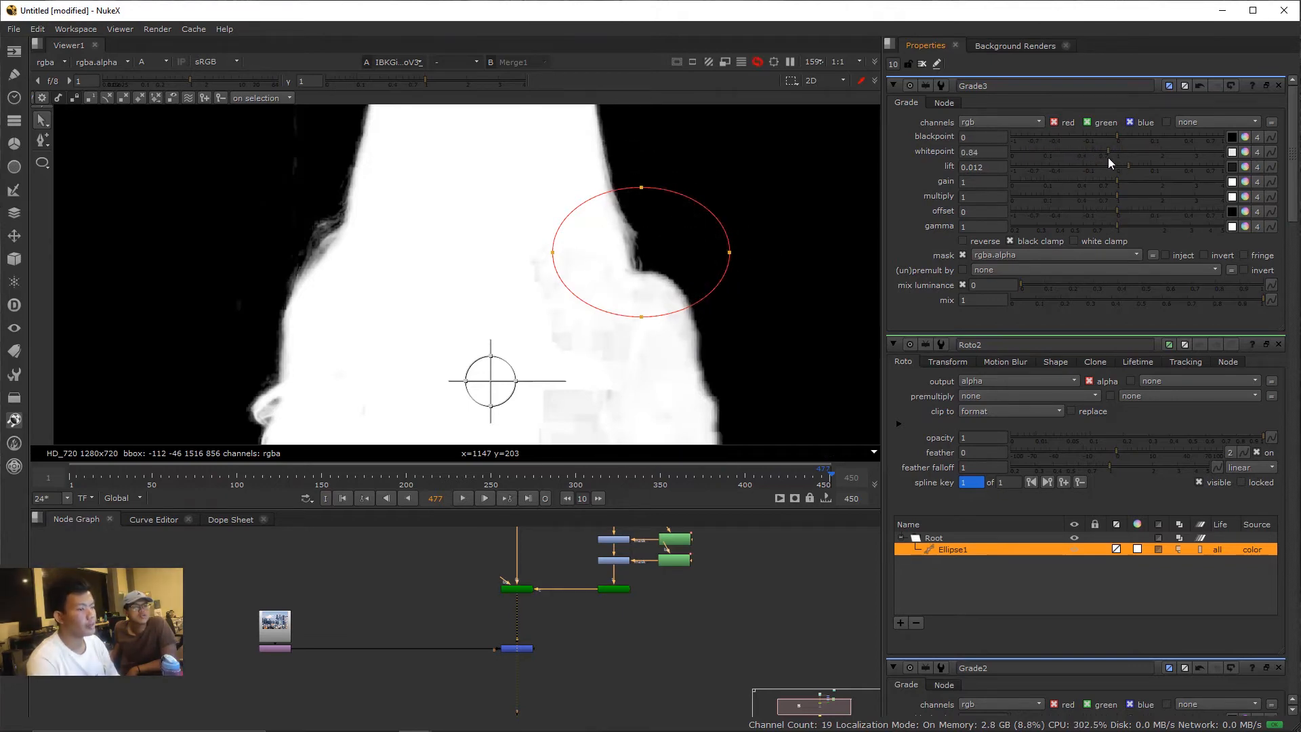
{"action": "scroll", "coordinate": [645, 262], "scroll_direction": "down", "scroll_amount": 4}
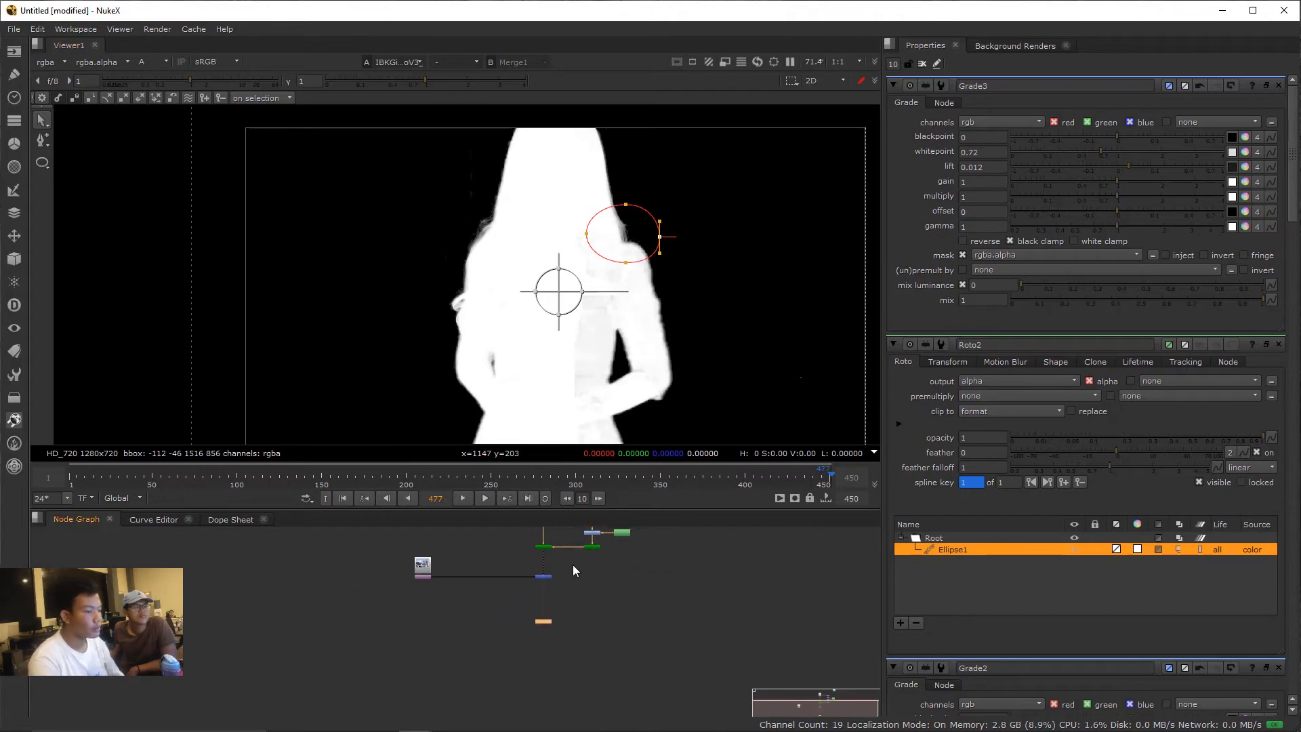
- View the merged composite in full color and examine the arms and the gap beside the waist
{"action": "scroll", "coordinate": [562, 572], "scroll_direction": "down", "scroll_amount": 2}
{"action": "key", "text": "1"}
{"action": "key", "text": "a"}
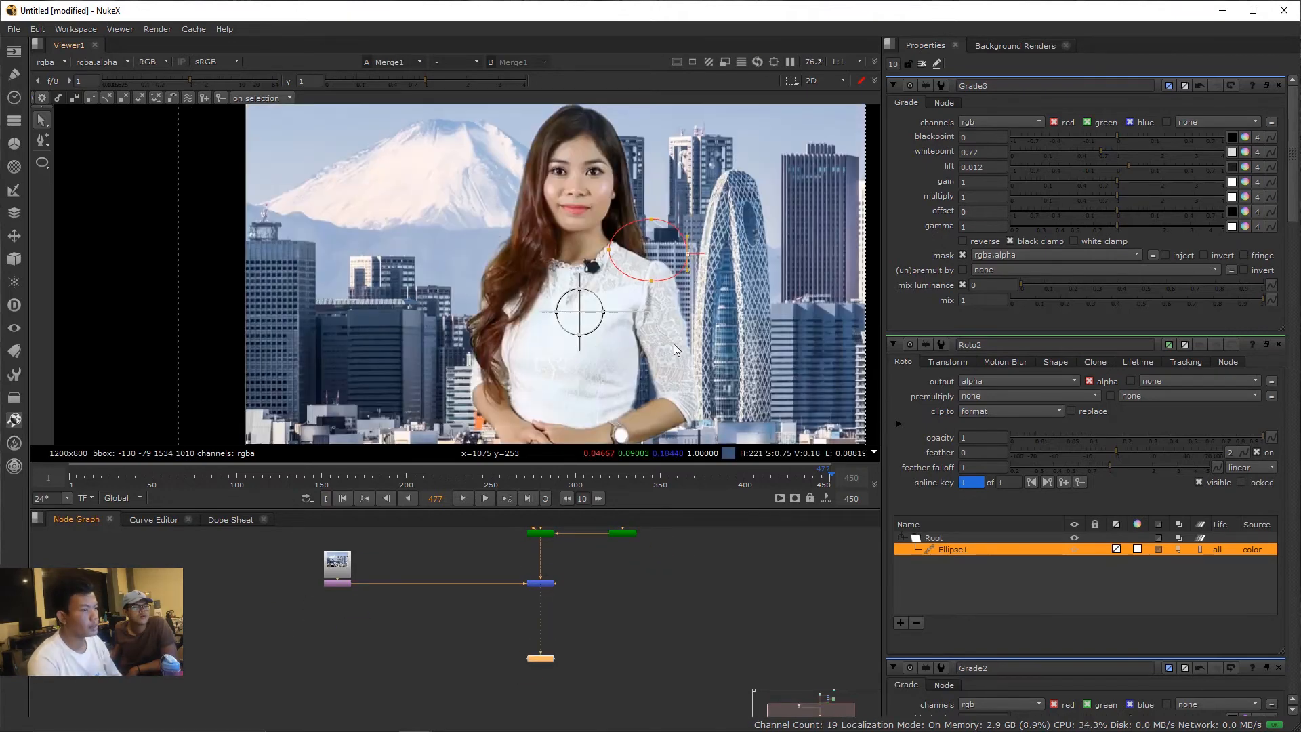
{"action": "scroll", "coordinate": [617, 318], "scroll_direction": "down", "scroll_amount": 2}
{"action": "scroll", "coordinate": [617, 318], "scroll_direction": "up", "scroll_amount": 5}
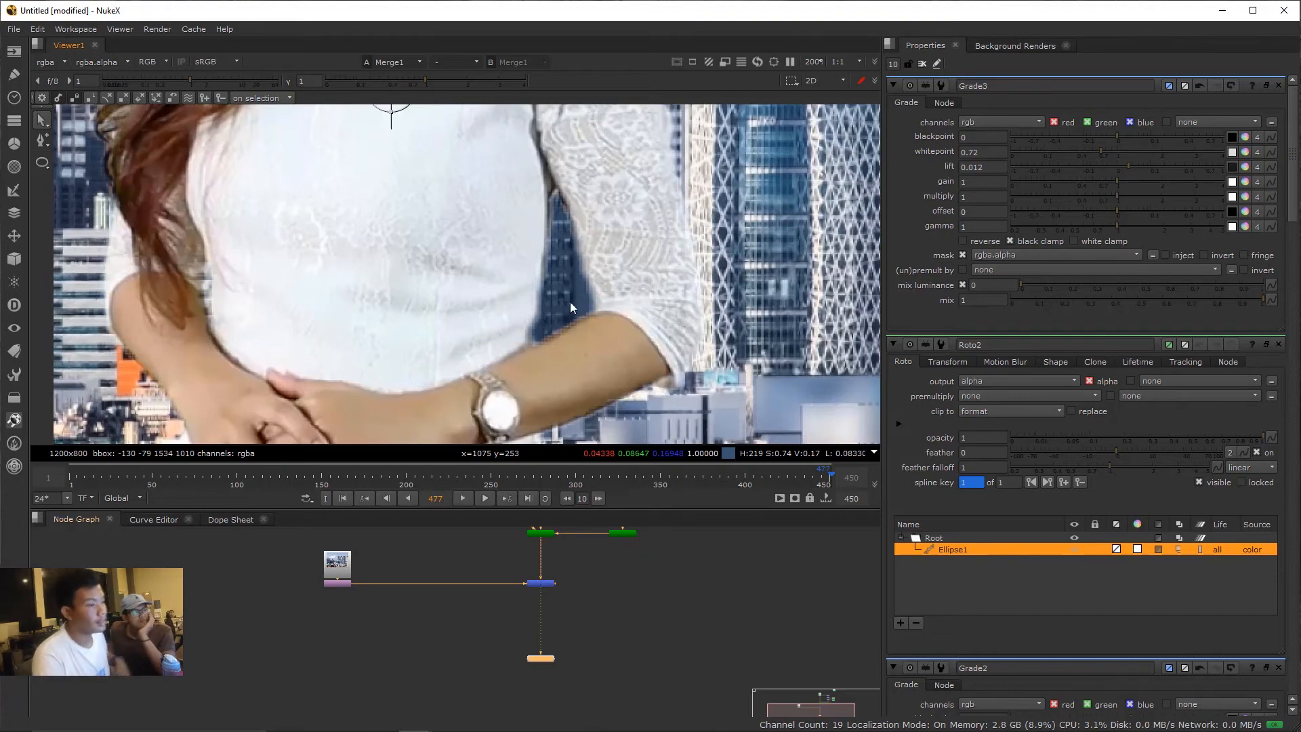
{"action": "key", "text": "f"}
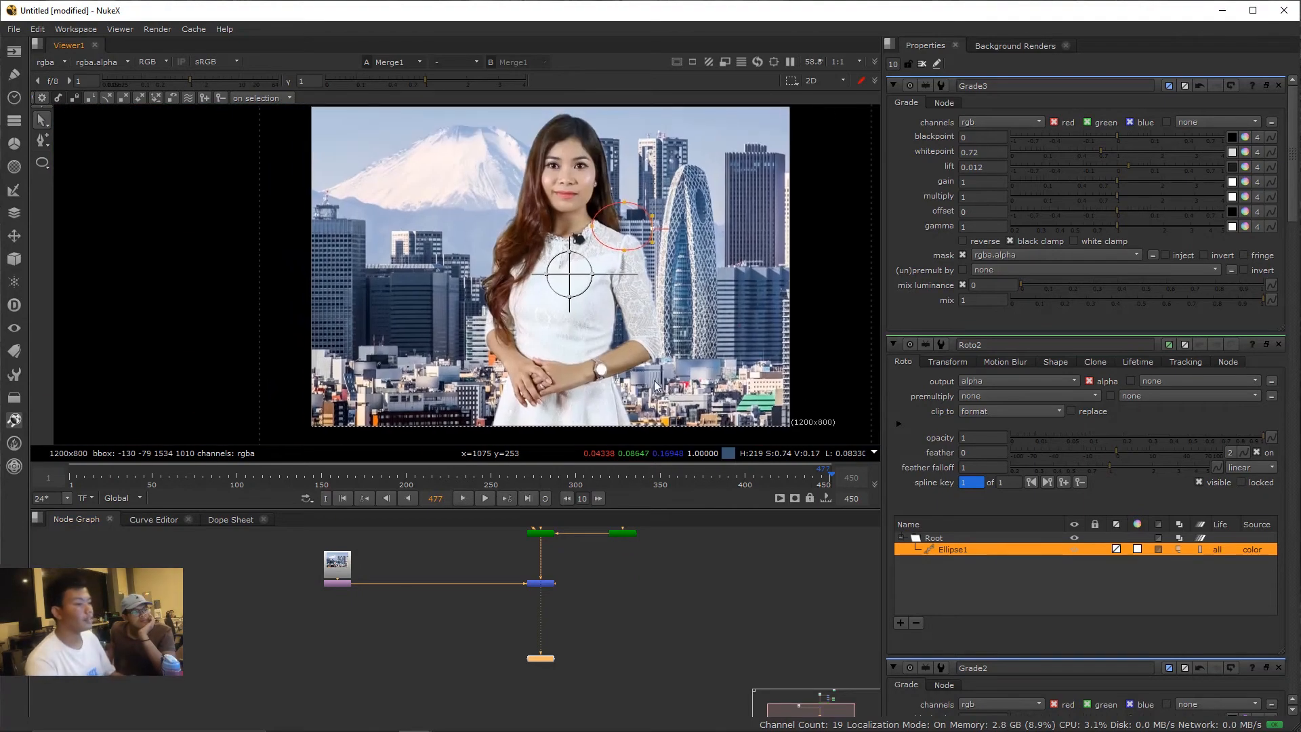
- Play back the composite and close all open node properties
{"action": "left_click", "coordinate": [464, 498]}
{"action": "left_click", "coordinate": [922, 63]}
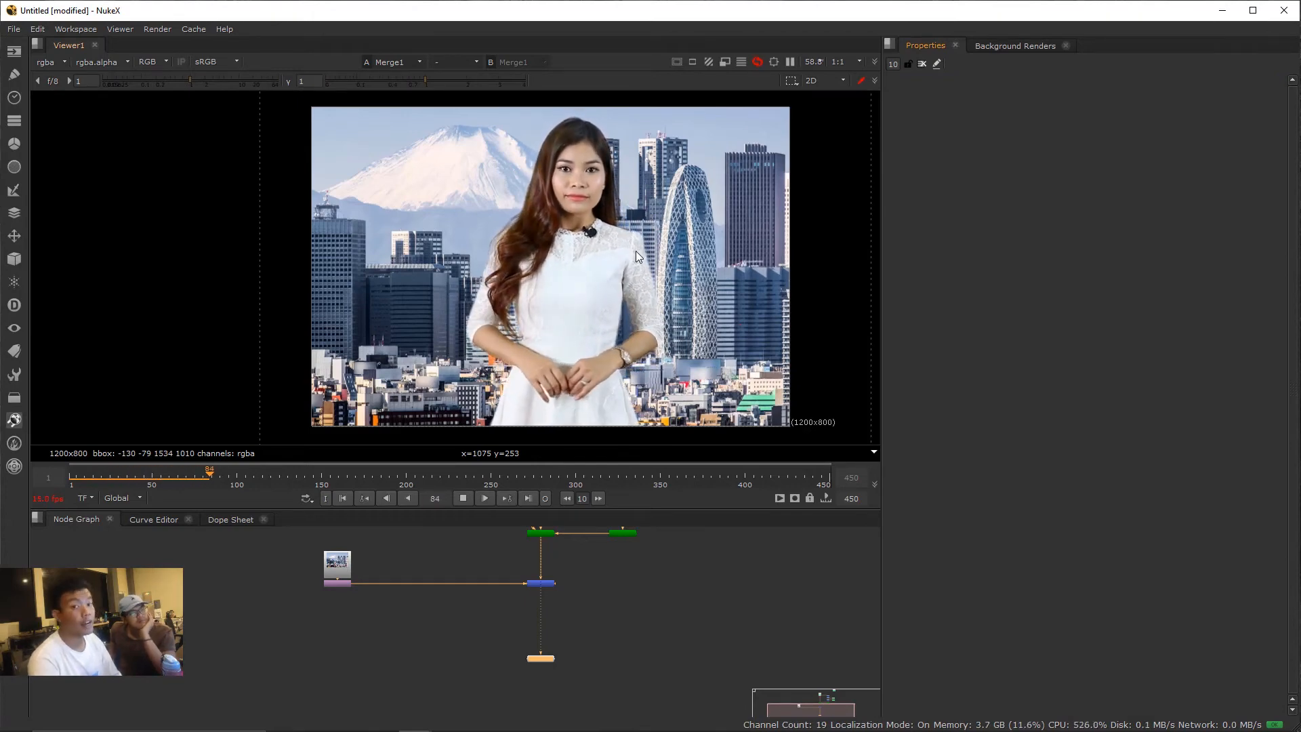
{"action": "left_click", "coordinate": [468, 500]}
- Compare the IBKGizmo's matte and full-color output around the arms and dress
{"action": "scroll", "coordinate": [583, 636], "scroll_direction": "up", "scroll_amount": 3}
{"action": "key", "text": "1"}
{"action": "key", "text": "a"}
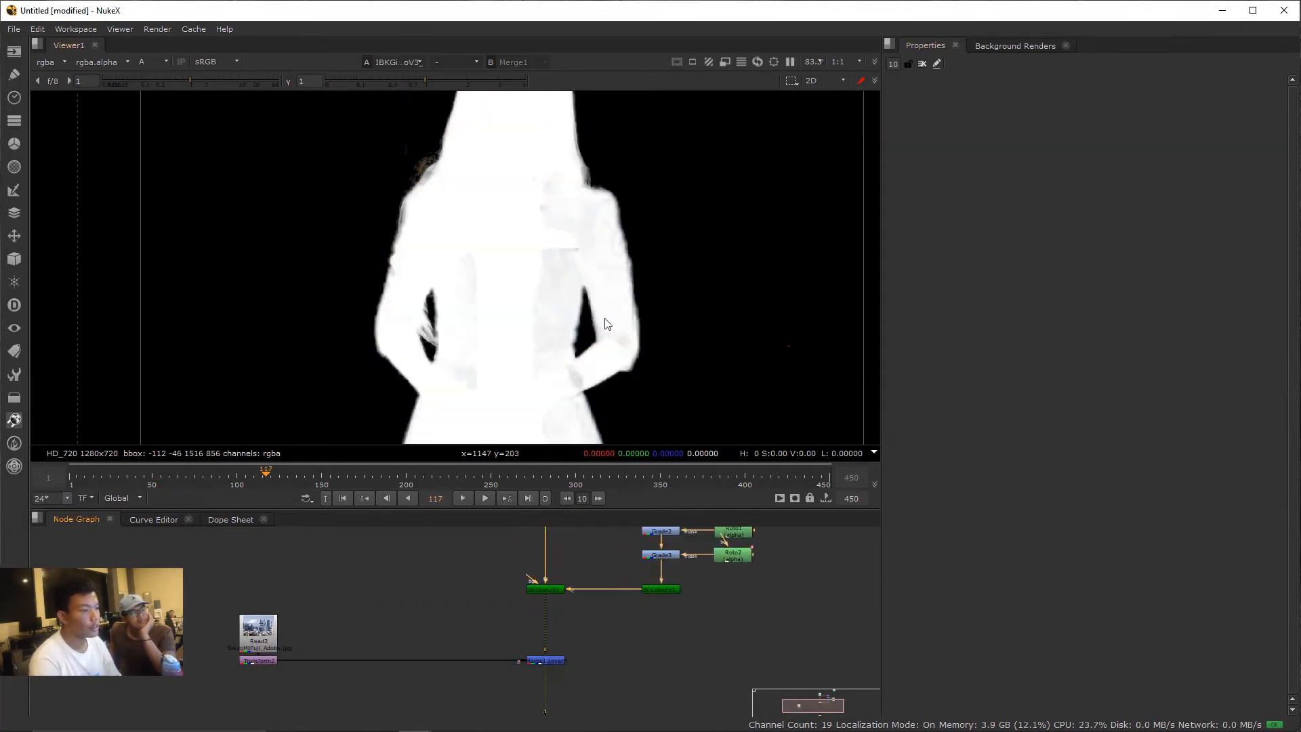
{"action": "scroll", "coordinate": [605, 328], "scroll_direction": "up", "scroll_amount": 3}
{"action": "key", "text": "a"}
{"action": "key", "text": "a"}
{"action": "key", "text": "a"}
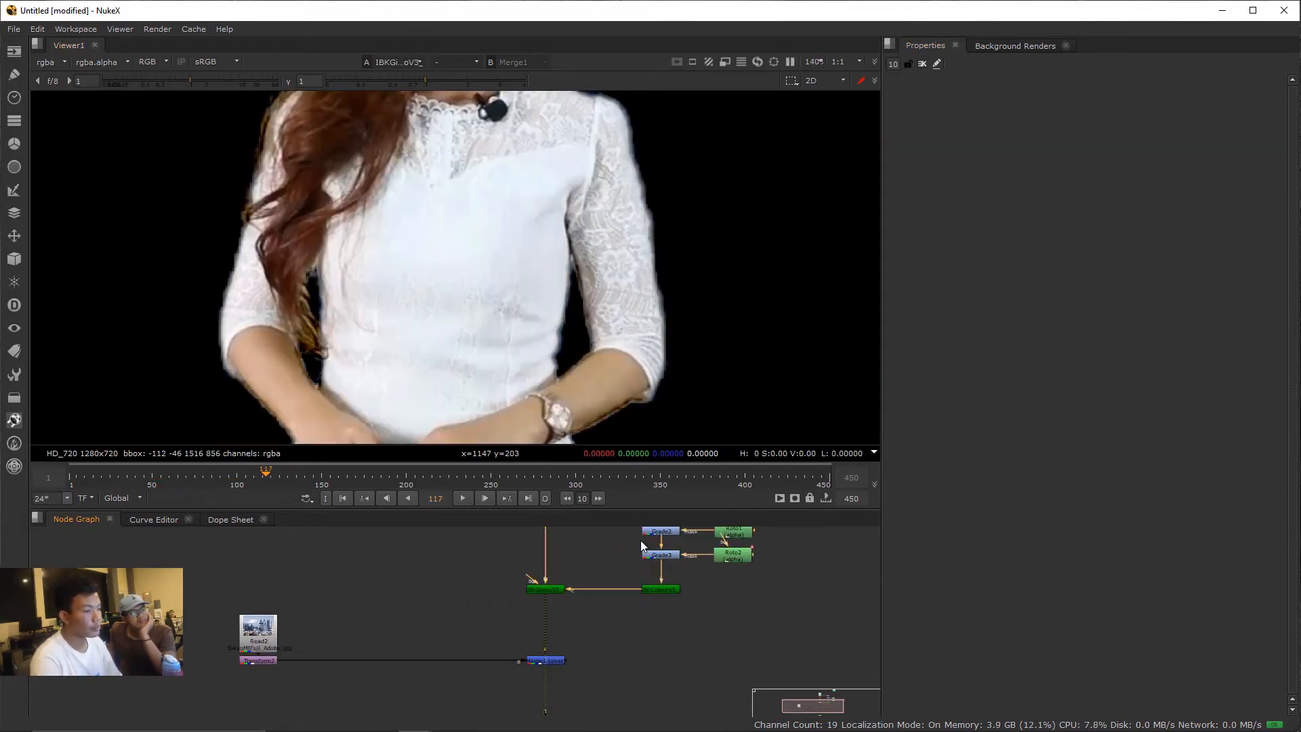
- Check the arms and hands in the merged composite and set the IBKColour's size to 100
{"action": "key", "text": "2"}
{"action": "scroll", "coordinate": [588, 245], "scroll_direction": "down", "scroll_amount": 3}
{"action": "scroll", "coordinate": [583, 262], "scroll_direction": "up", "scroll_amount": 3}
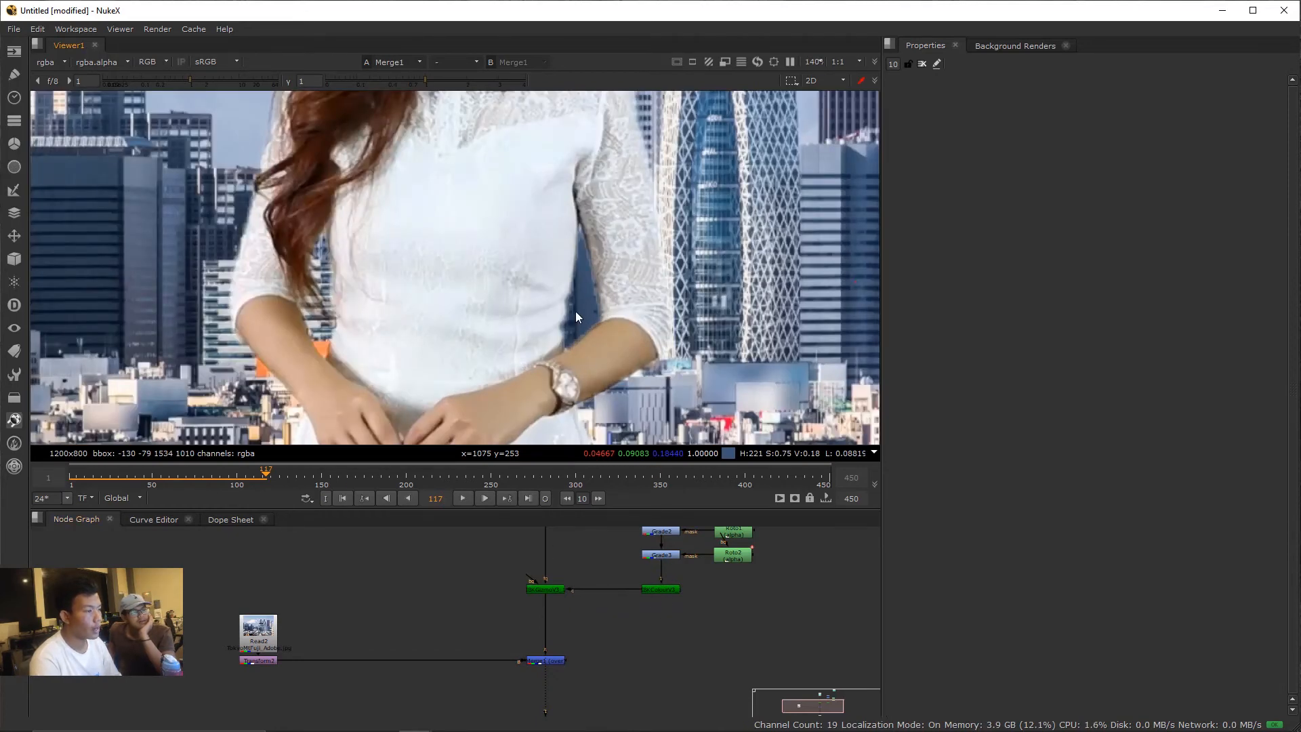
{"action": "scroll", "coordinate": [575, 311], "scroll_direction": "up", "scroll_amount": 2}
{"action": "left_click_drag", "start_coordinate": [670, 371], "coordinate": [632, 348]}
{"action": "double_click", "coordinate": [664, 589]}
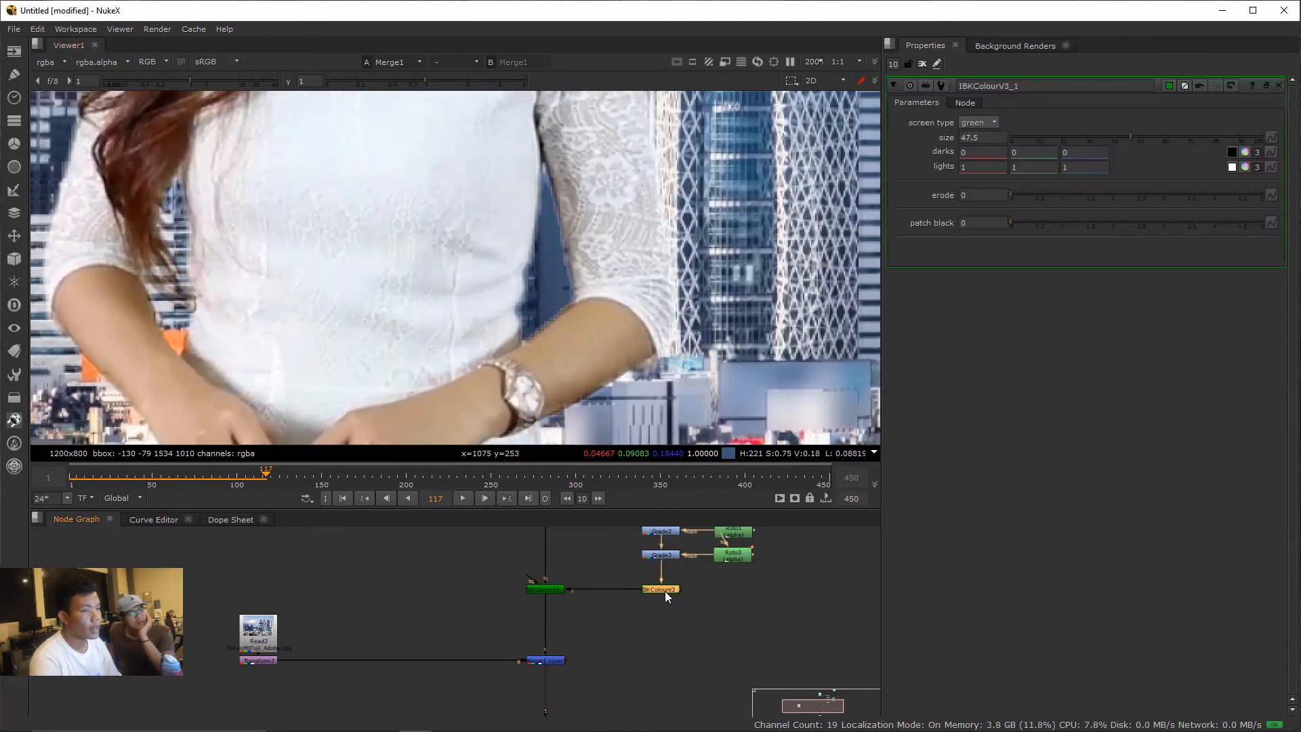
{"action": "left_click_drag", "start_coordinate": [1134, 145], "coordinate": [984, 127]}
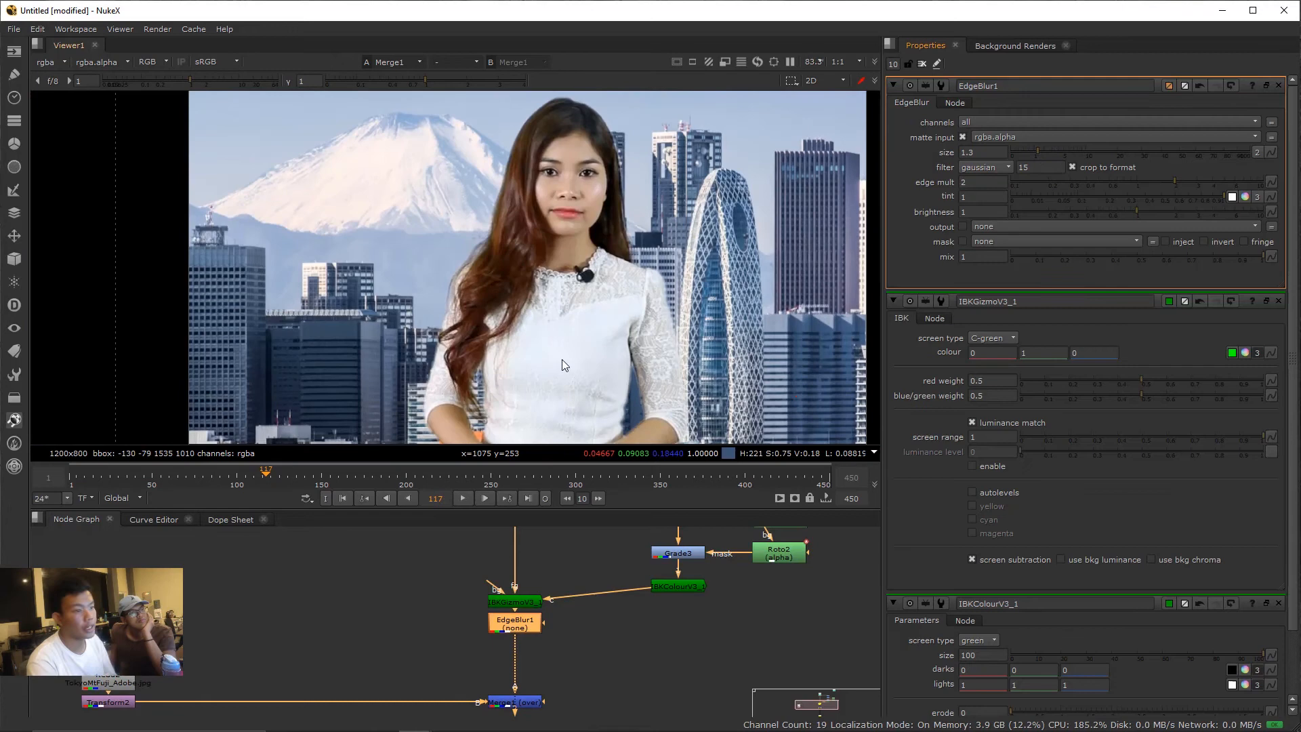
- Play a short stretch of the composite and inspect the IBKColour and IBKGizmo outputs
{"action": "left_click", "coordinate": [462, 499]}
{"action": "left_click", "coordinate": [462, 499]}
{"action": "scroll", "coordinate": [610, 596], "scroll_direction": "down", "scroll_amount": 1}
{"action": "left_click_drag", "start_coordinate": [619, 597], "coordinate": [569, 593]}
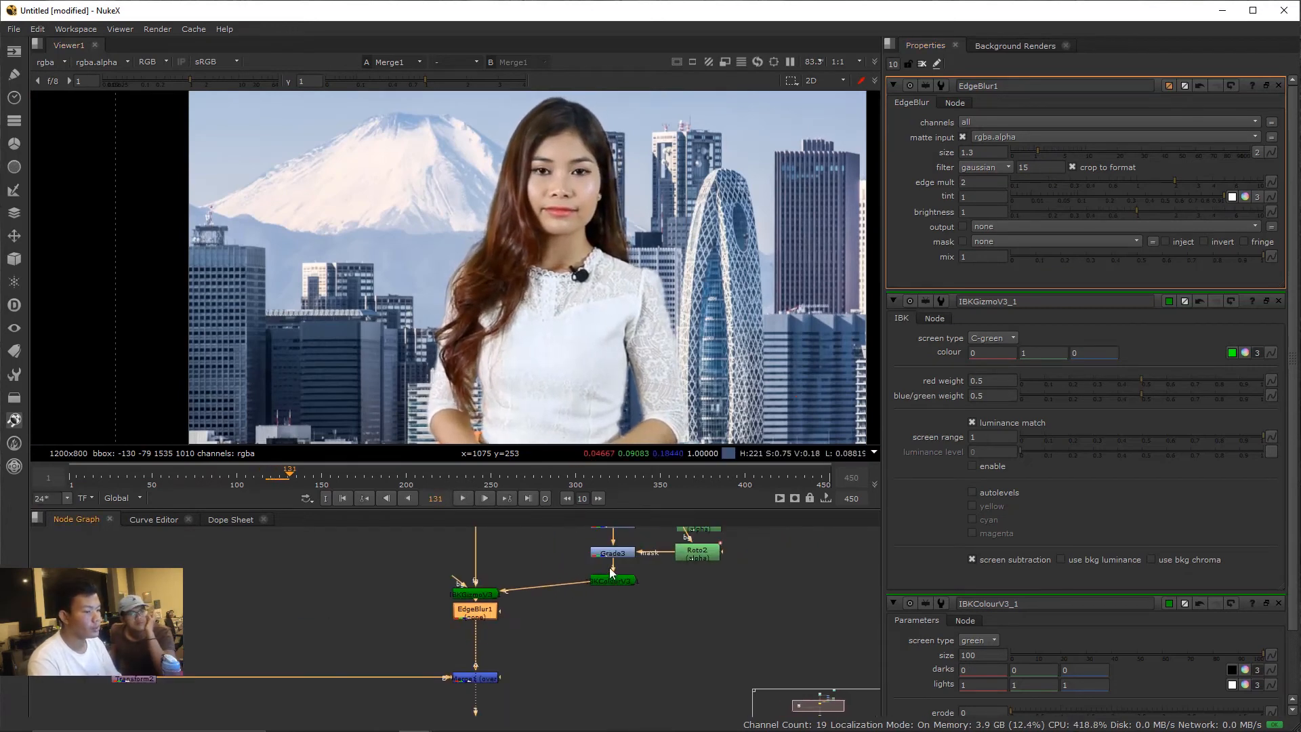
{"action": "left_click", "coordinate": [615, 584]}
{"action": "key", "text": "2"}
{"action": "left_click", "coordinate": [480, 594]}
{"action": "key", "text": "2"}
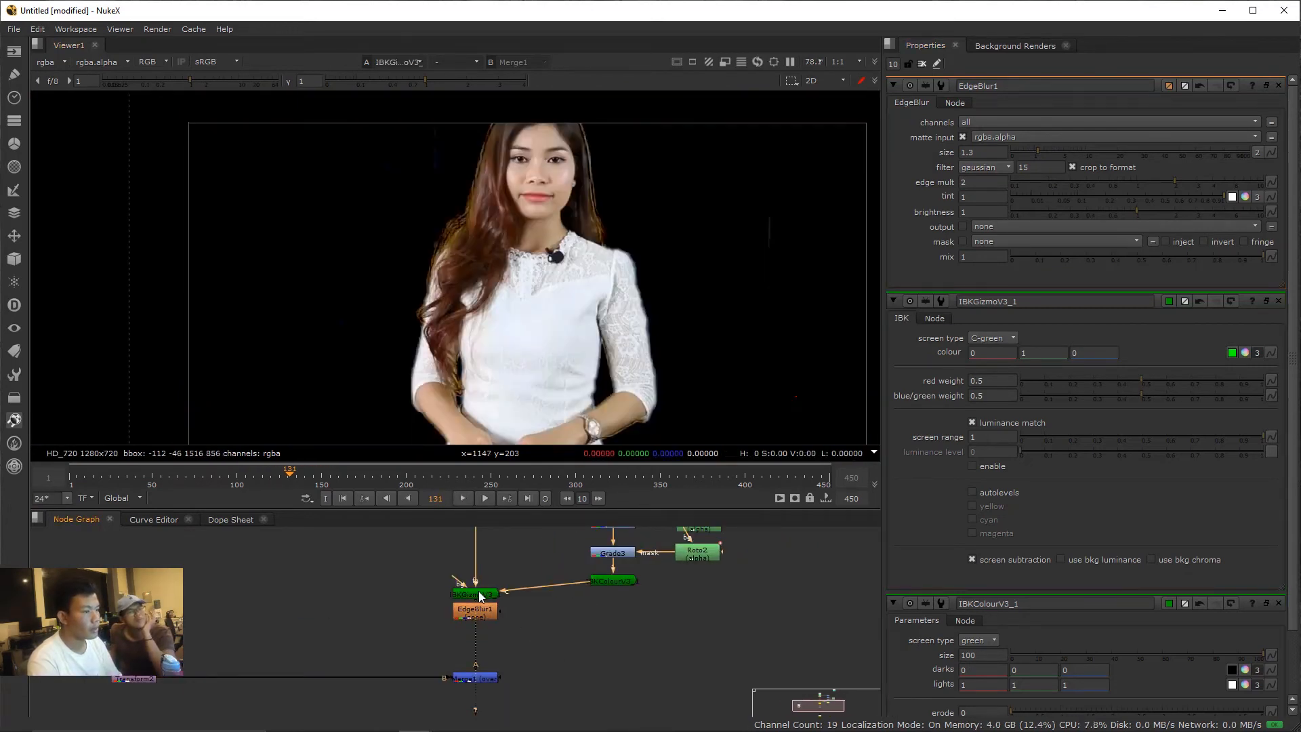
- Display the IBKGizmo's alpha matte up close and sample pixel values across the dress
{"action": "key", "text": "a"}
{"action": "scroll", "coordinate": [549, 306], "scroll_direction": "up", "scroll_amount": 2}
{"action": "scroll", "coordinate": [549, 312], "scroll_direction": "up", "scroll_amount": 3}
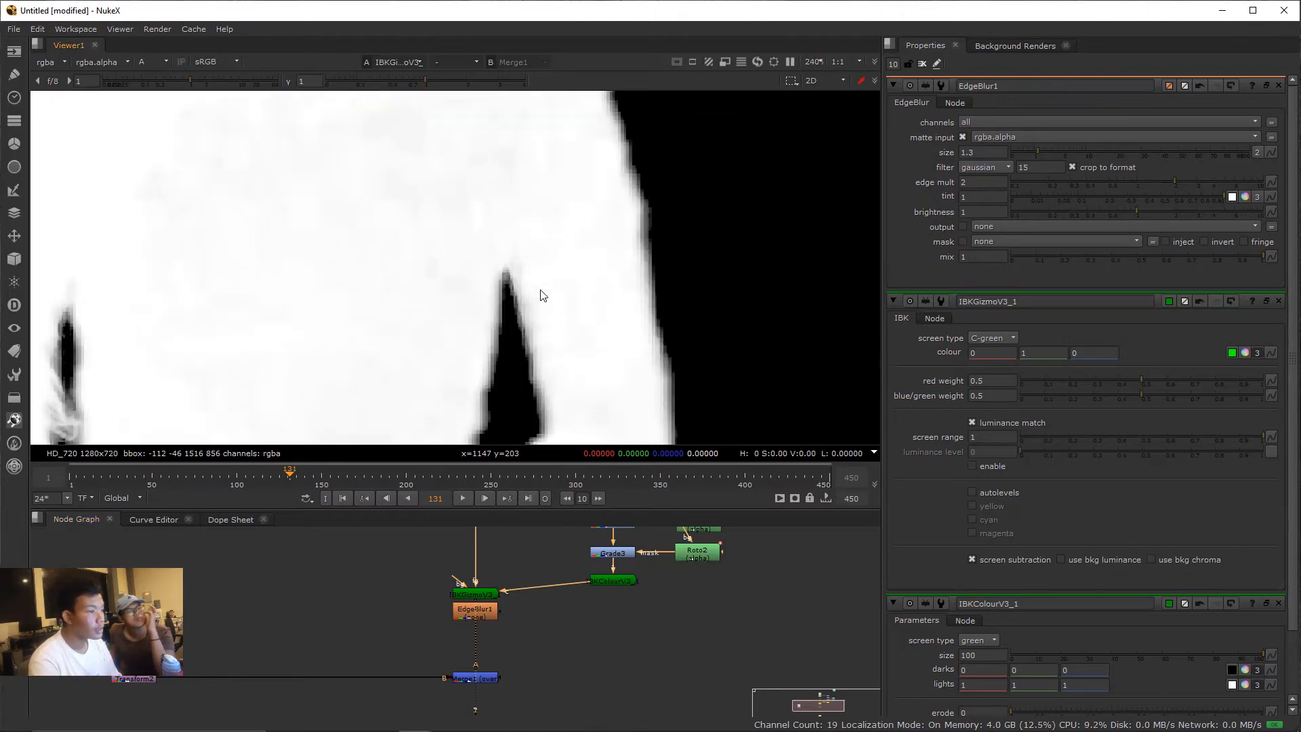
{"action": "key", "text": "a"}
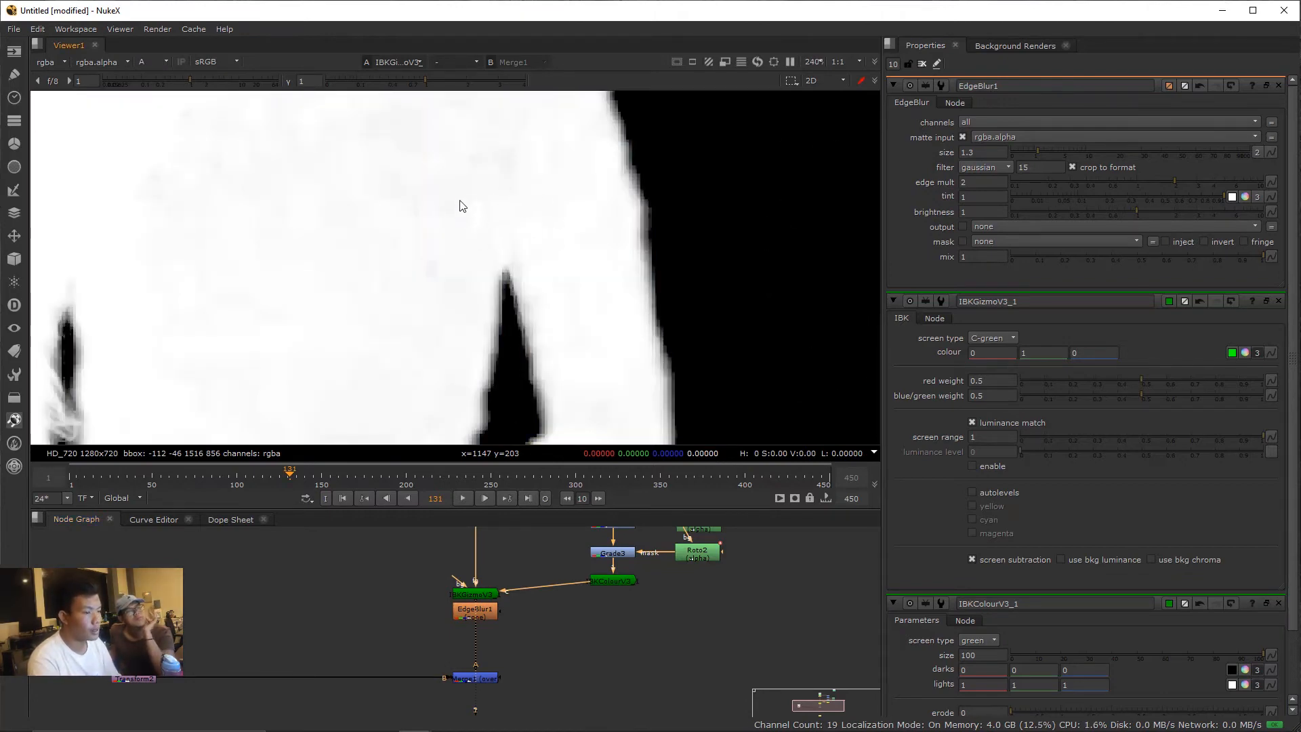
{"action": "left_click", "coordinate": [404, 162], "text": "ctrl"}
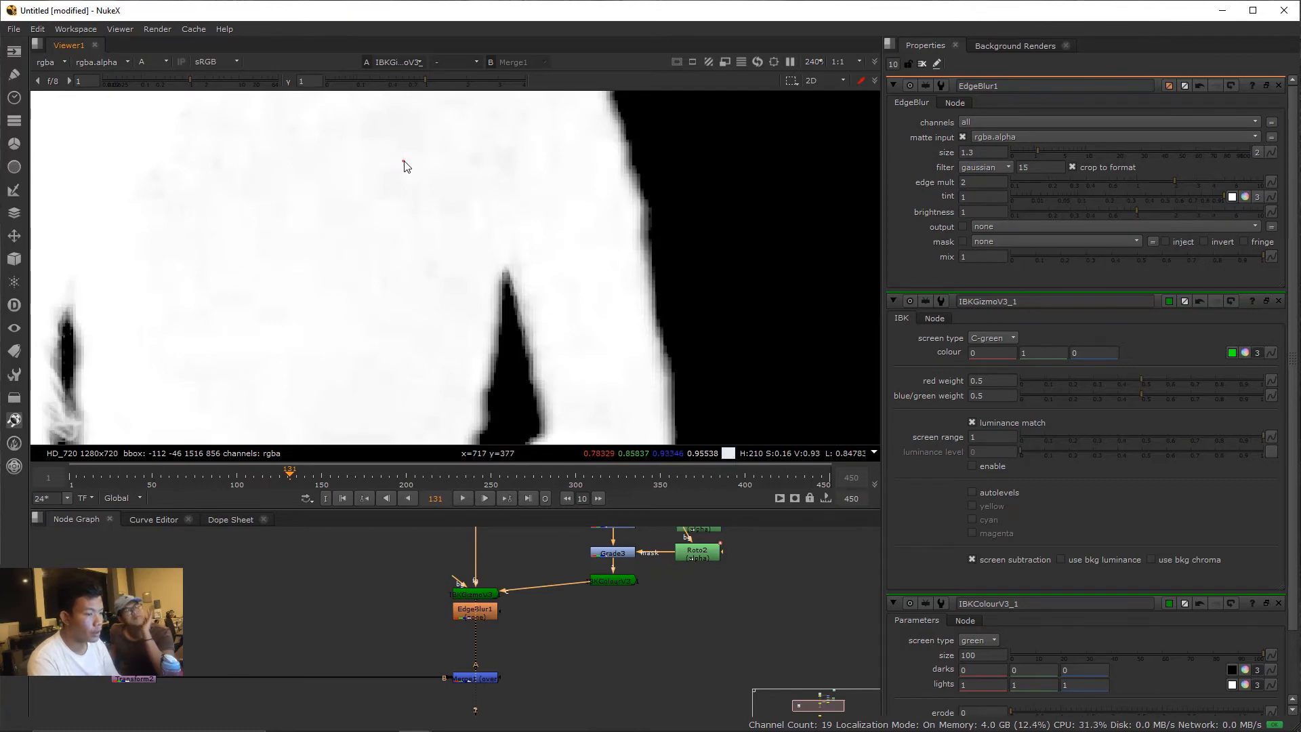
{"action": "mouse_move", "coordinate": [420, 182]}
{"action": "left_mouse_down"}
{"action": "mouse_move", "coordinate": [443, 204]}
{"action": "mouse_move", "coordinate": [438, 260]}
{"action": "left_mouse_up"}
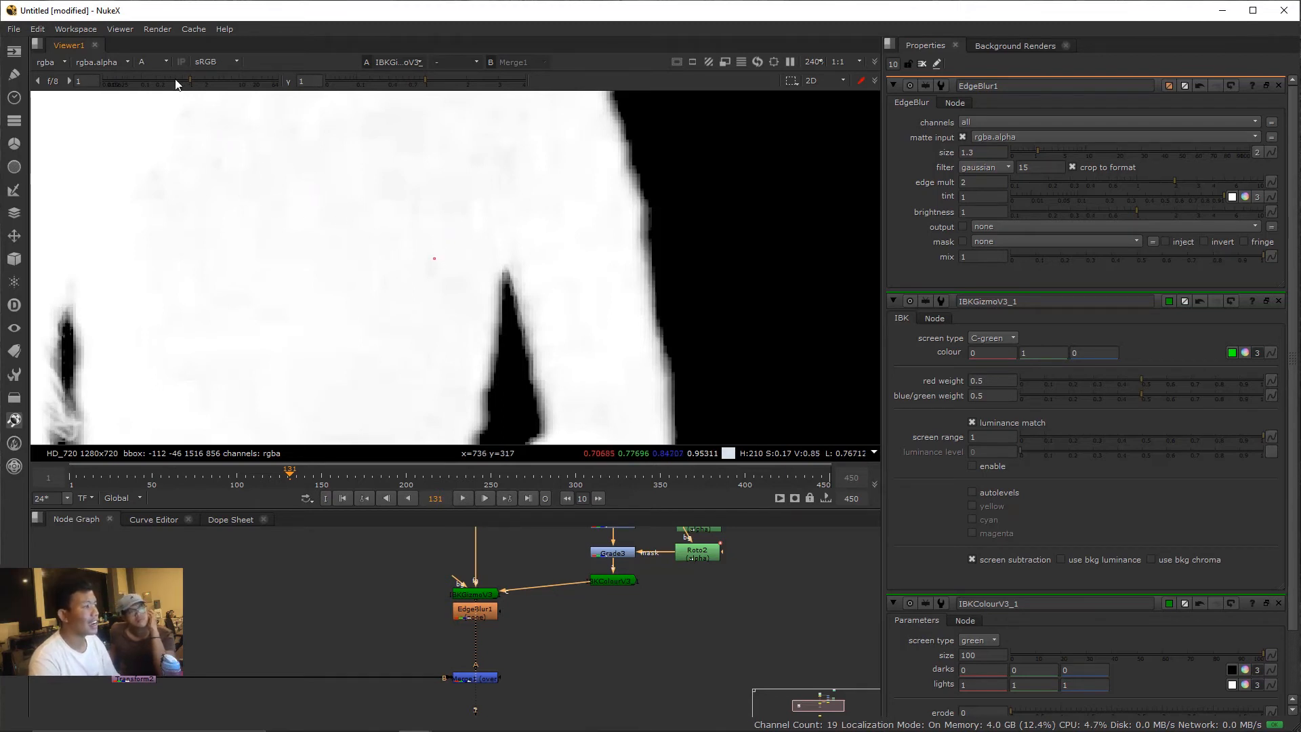
- Test the viewer gain, reset it, and lower the viewer gamma to 0.045 to expose semi-transparent areas in the matte
{"action": "left_click_drag", "start_coordinate": [175, 84], "coordinate": [148, 80]}
{"action": "left_click", "coordinate": [37, 80]}
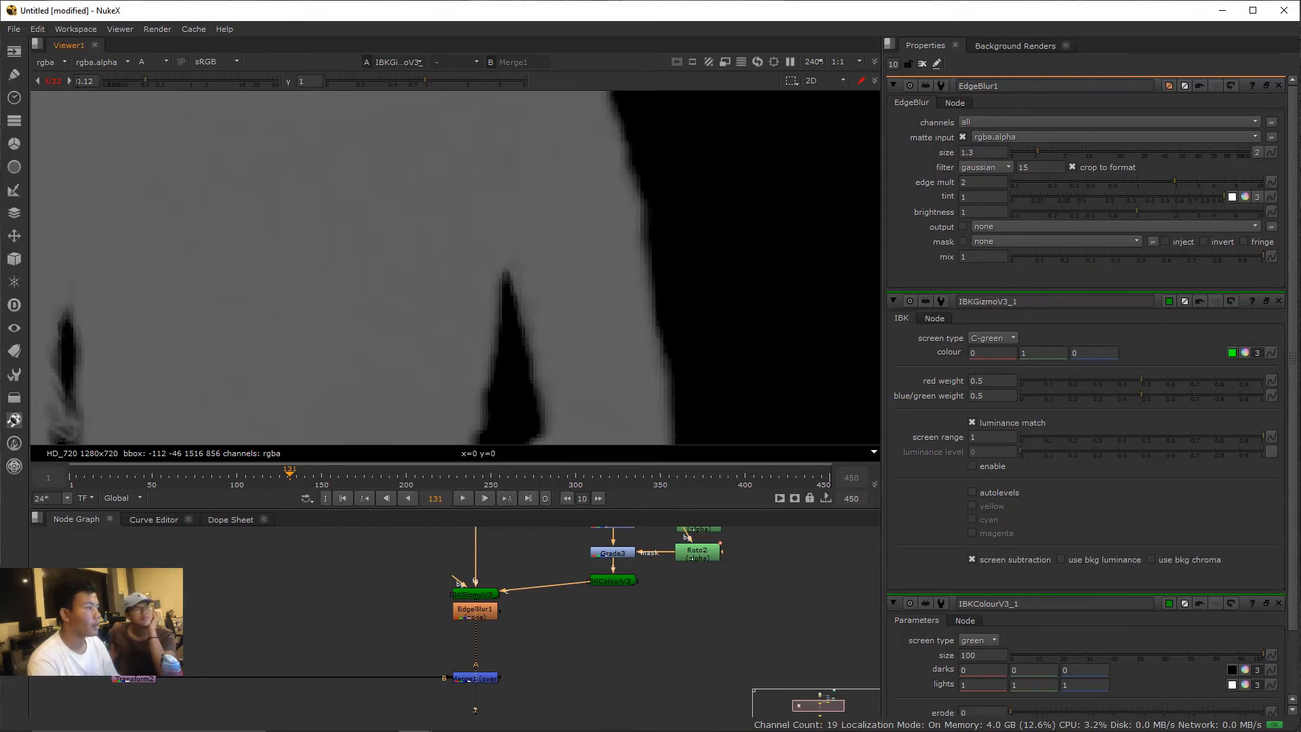
{"action": "left_click", "coordinate": [52, 82]}
{"action": "mouse_move", "coordinate": [342, 86]}
{"action": "left_mouse_down"}
{"action": "mouse_move", "coordinate": [358, 88]}
{"action": "mouse_move", "coordinate": [347, 85]}
{"action": "left_mouse_up"}
{"action": "scroll", "coordinate": [589, 404], "scroll_direction": "down", "scroll_amount": 5}
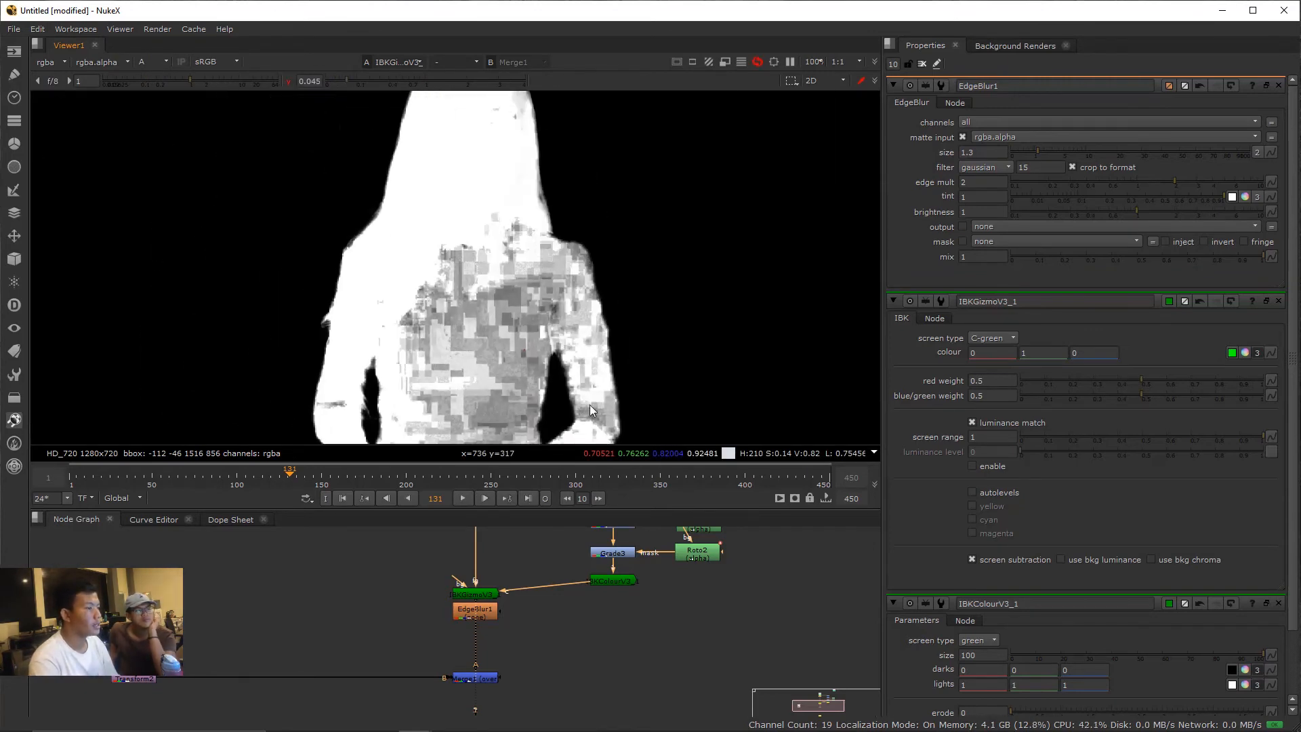
{"action": "left_click_drag", "start_coordinate": [519, 302], "coordinate": [503, 262]}
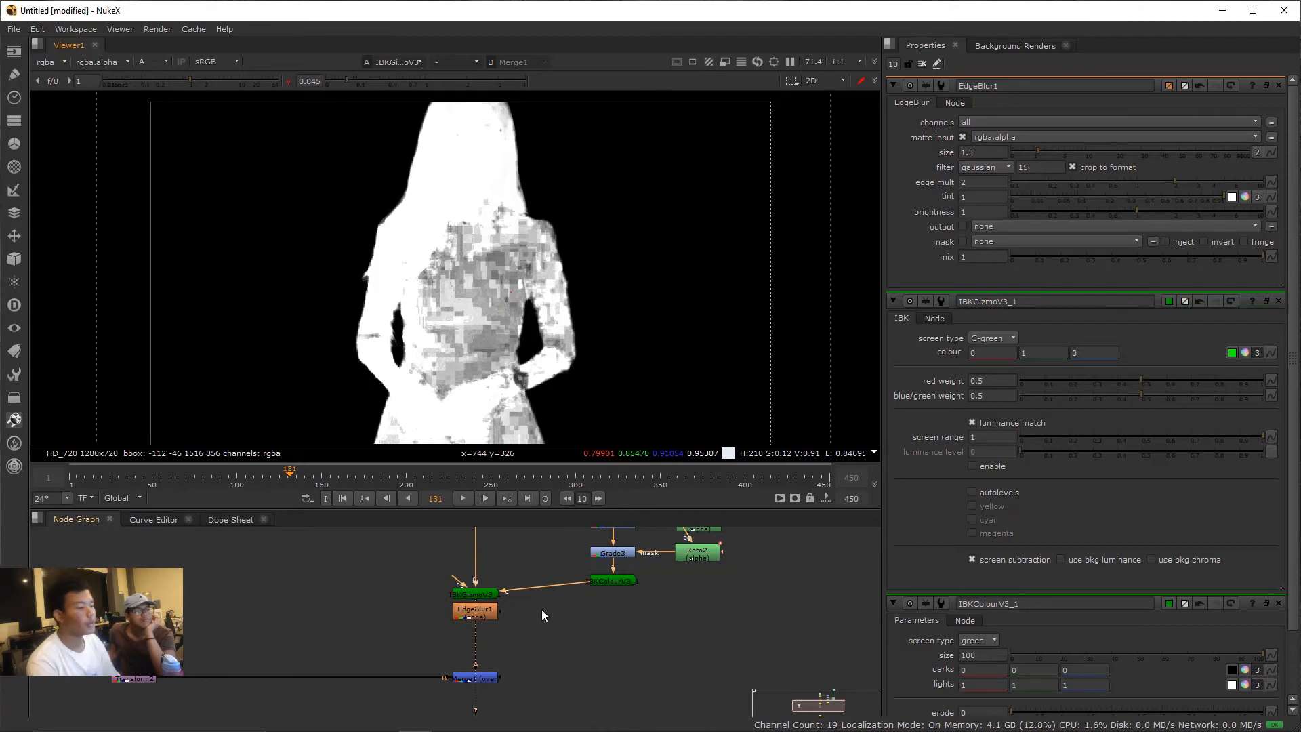
- View the Merge1 composite in full color and reset the viewer gamma to 1
{"action": "scroll", "coordinate": [527, 654], "scroll_direction": "down", "scroll_amount": 1}
{"action": "left_click_drag", "start_coordinate": [527, 655], "coordinate": [557, 603]}
{"action": "left_click", "coordinate": [514, 628]}
{"action": "key", "text": "1"}
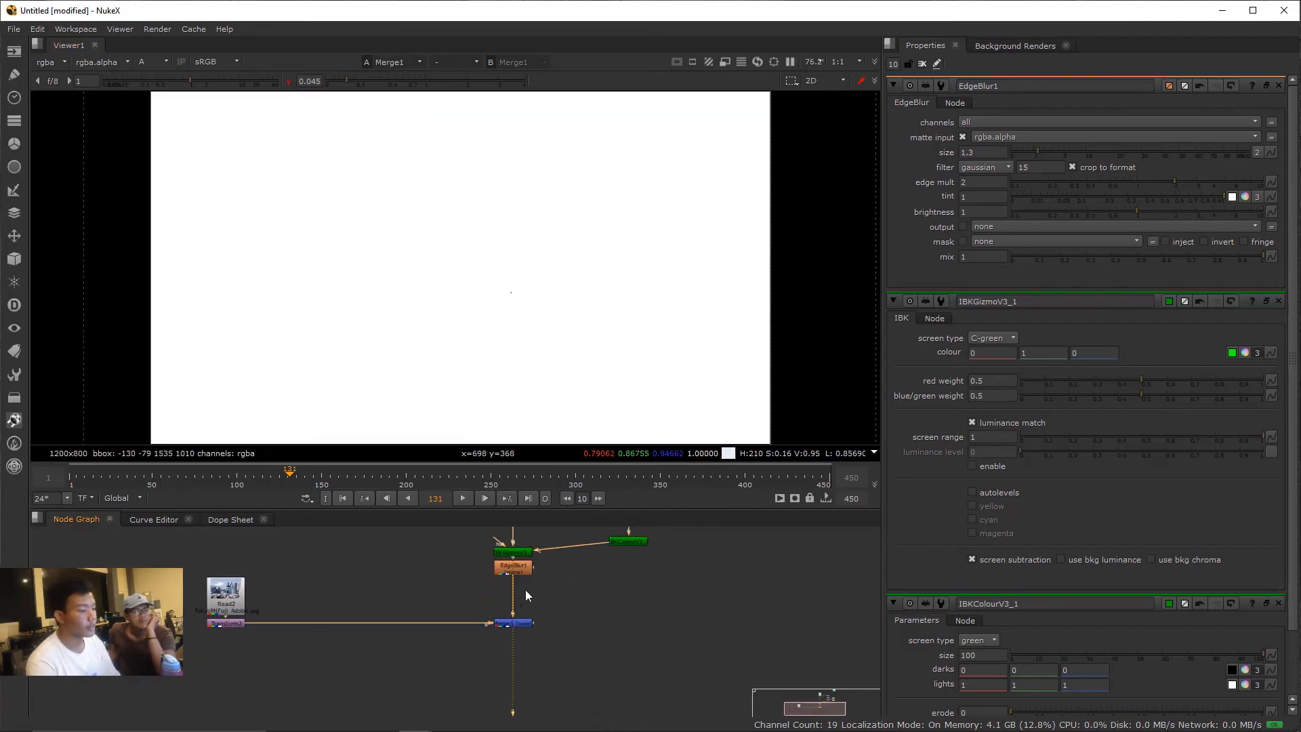
{"action": "key", "text": "a"}
{"action": "scroll", "coordinate": [538, 304], "scroll_direction": "down", "scroll_amount": 3}
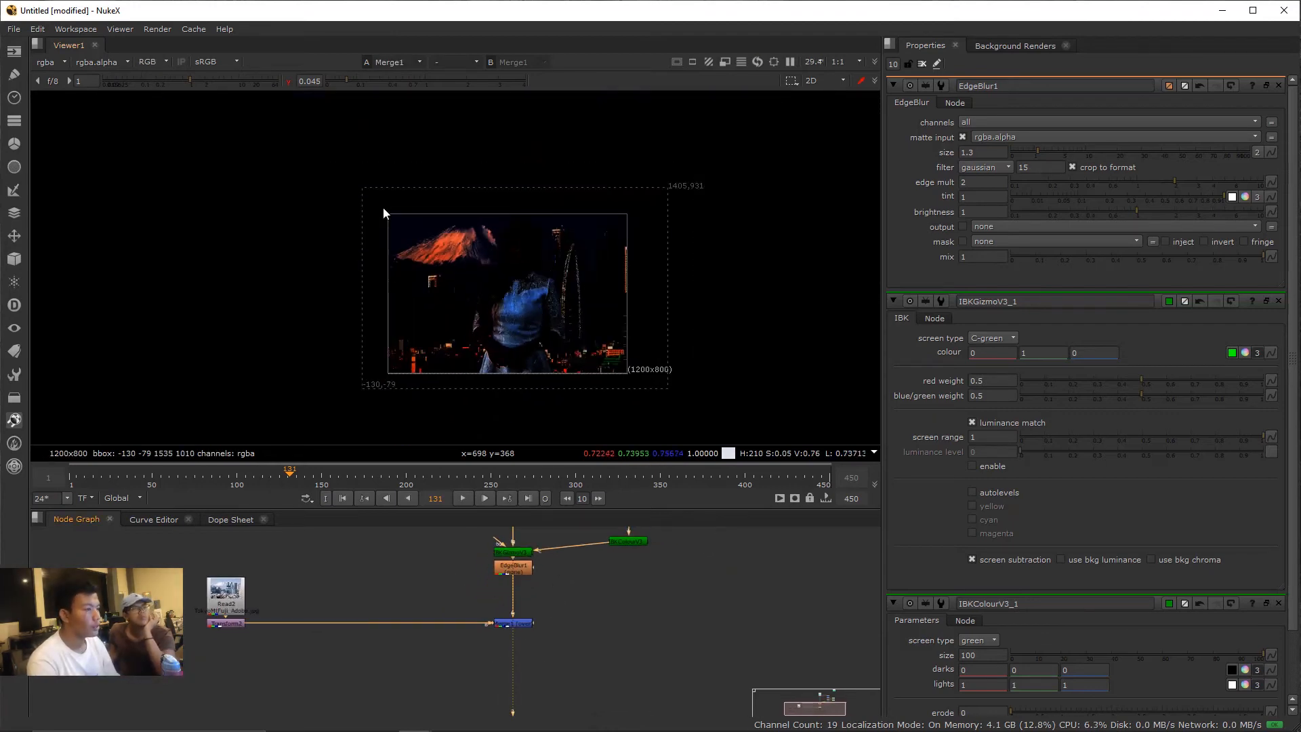
{"action": "left_click", "coordinate": [287, 81]}
{"action": "scroll", "coordinate": [574, 312], "scroll_direction": "up", "scroll_amount": 3}
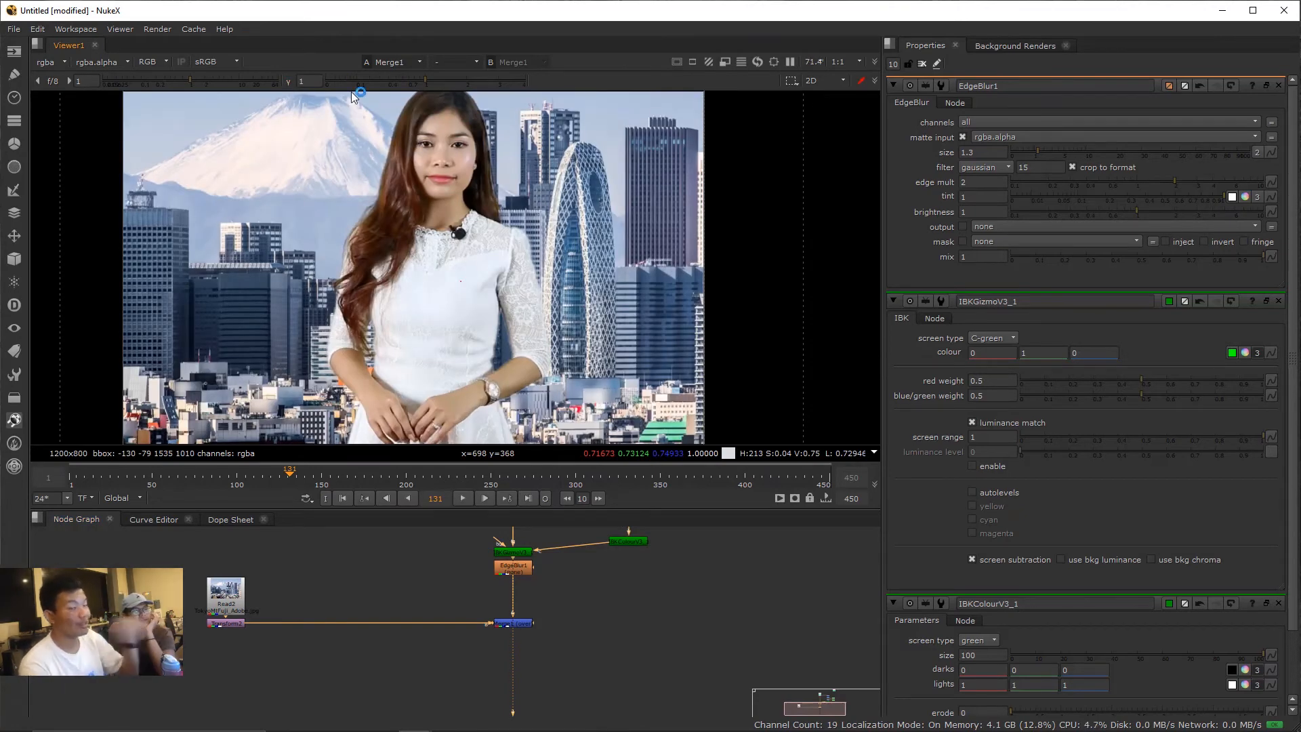
- Examine the dress and sleeves in the composite, and check the IBKColour and IBKGizmo outputs
{"action": "scroll", "coordinate": [527, 364], "scroll_direction": "up", "scroll_amount": 4}
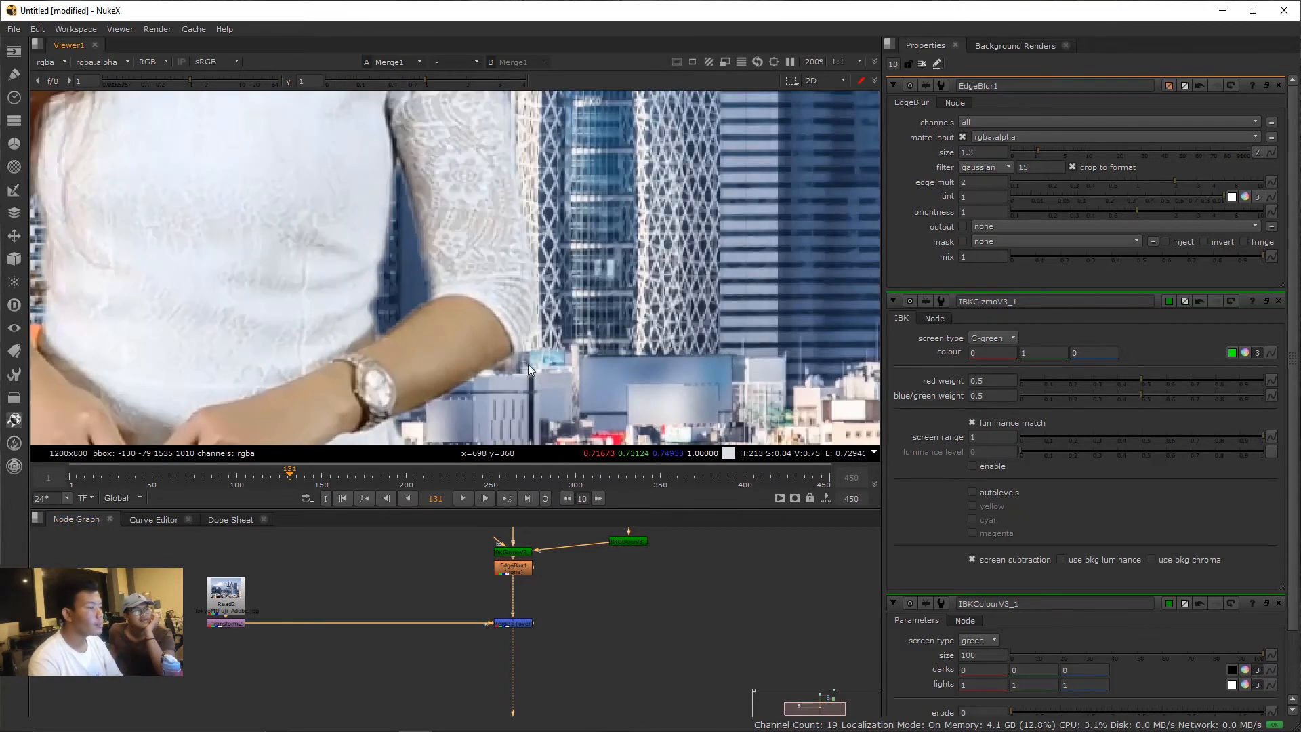
{"action": "scroll", "coordinate": [521, 365], "scroll_direction": "down", "scroll_amount": 3}
{"action": "scroll", "coordinate": [519, 371], "scroll_direction": "up", "scroll_amount": 2}
{"action": "scroll", "coordinate": [615, 642], "scroll_direction": "up", "scroll_amount": 5}
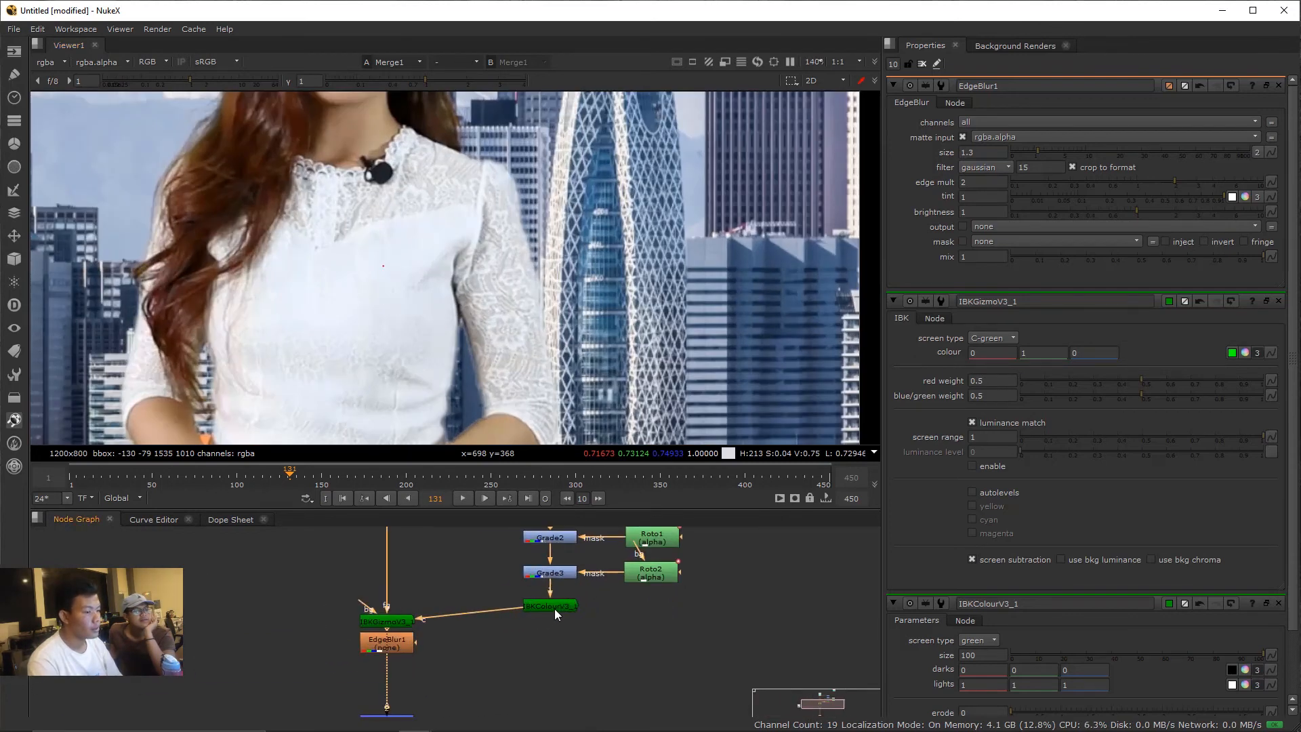
{"action": "left_click", "coordinate": [554, 605]}
{"action": "key", "text": "1"}
{"action": "left_click", "coordinate": [397, 622]}
{"action": "key", "text": "1"}
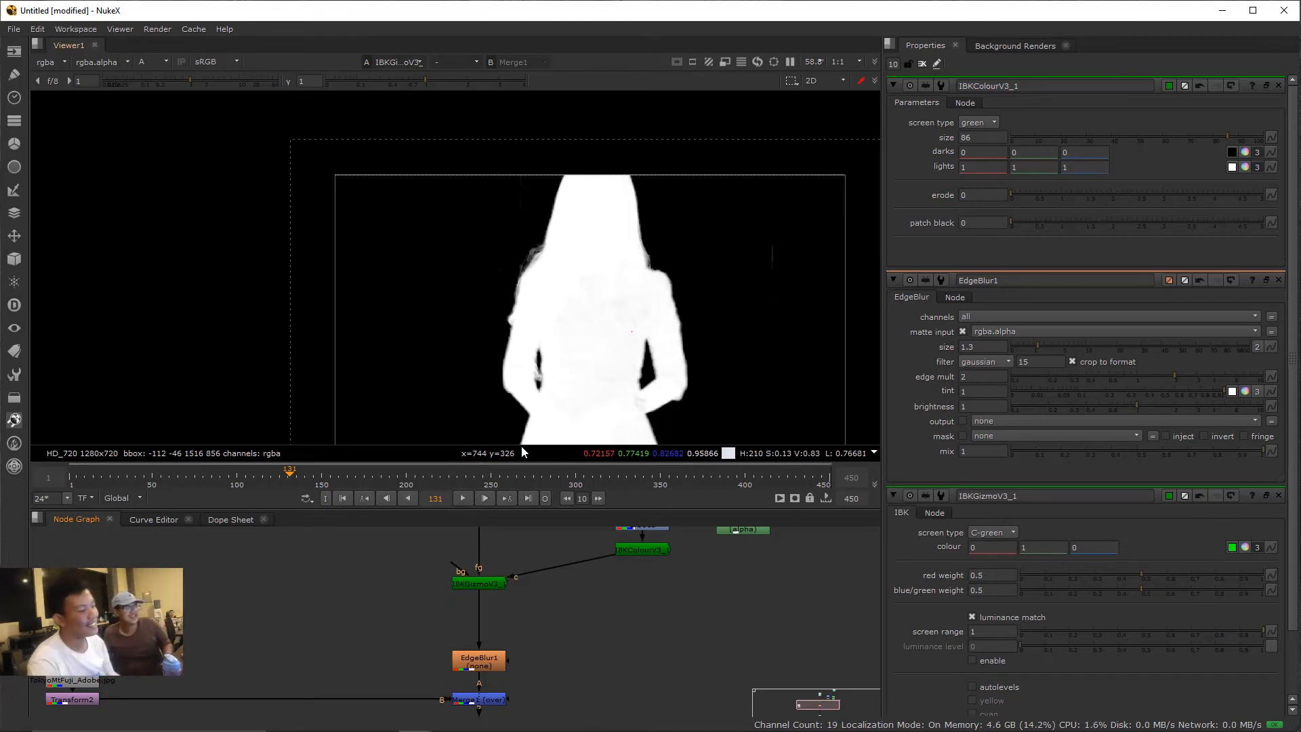
- Insert a ColorCorrect node between the IBKGizmo and EdgeBlur1, comparing the matte with the color view
{"action": "scroll", "coordinate": [584, 355], "scroll_direction": "up", "scroll_amount": 3}
{"action": "left_click", "coordinate": [479, 584]}
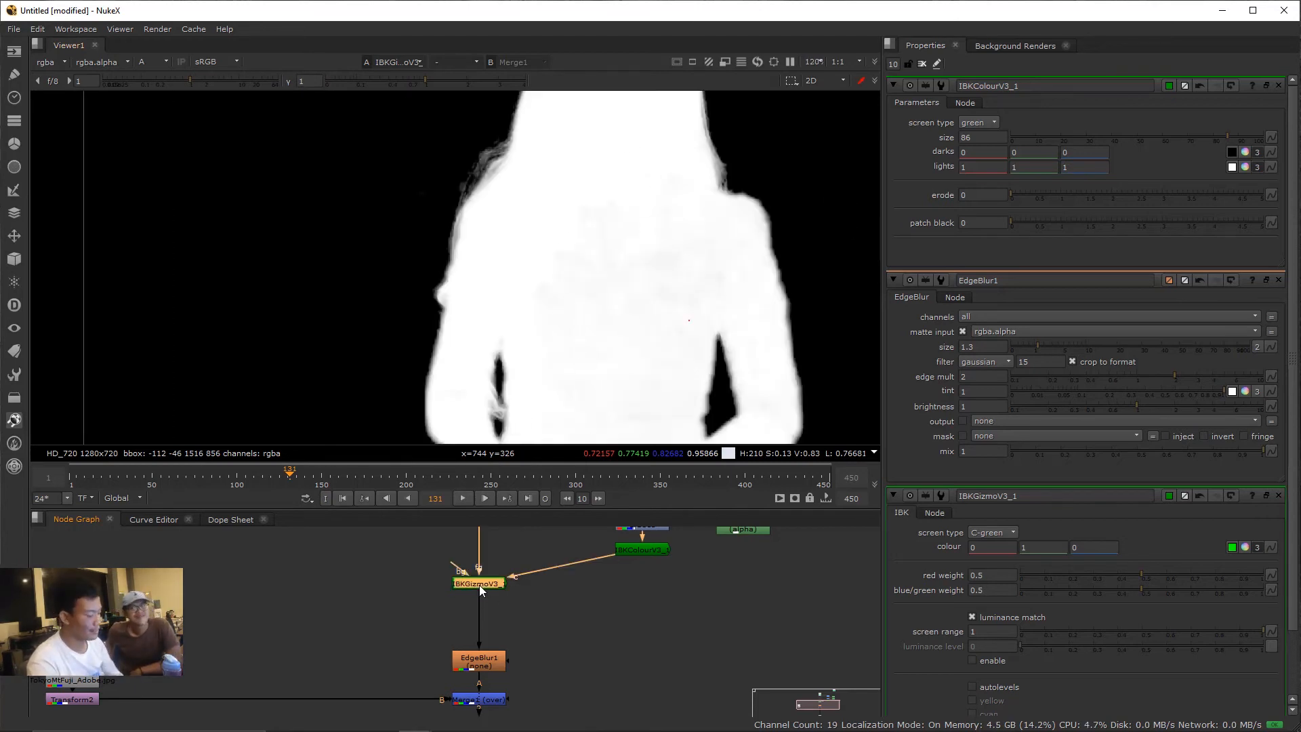
{"action": "key", "text": "c"}
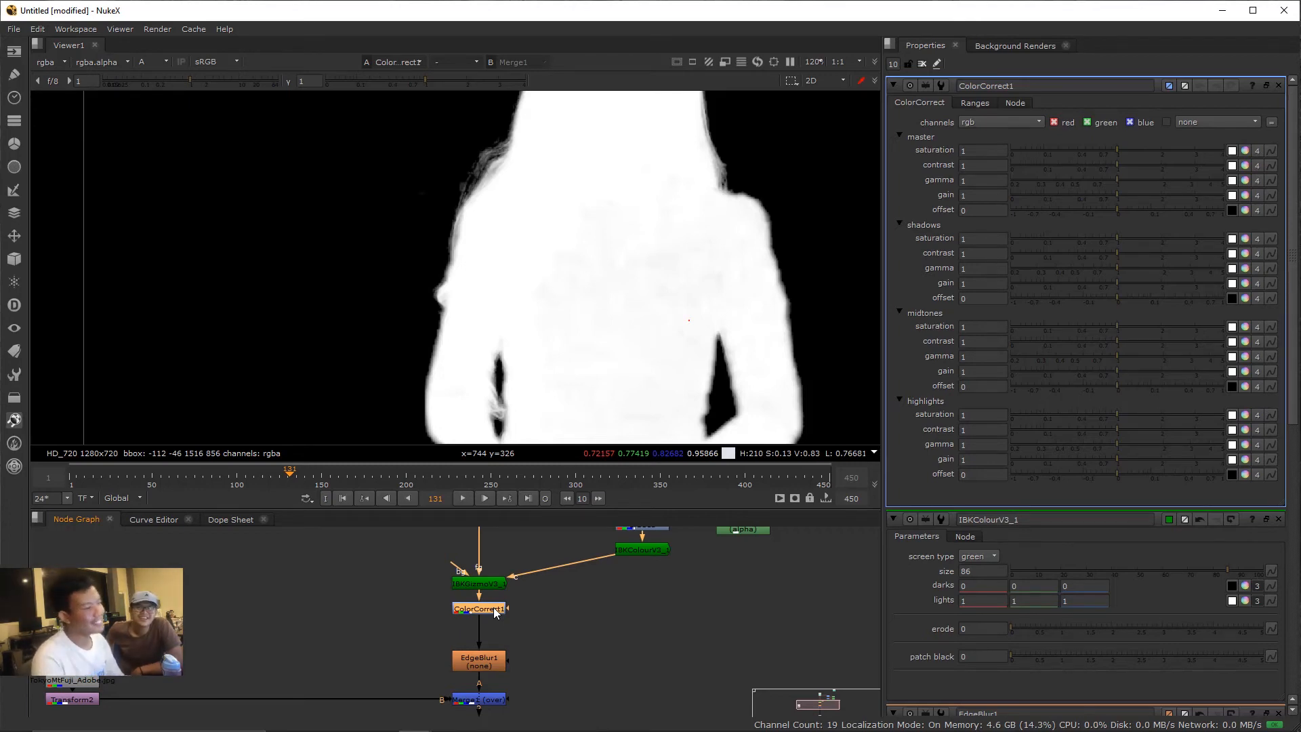
{"action": "key", "text": "a"}
{"action": "key", "text": "a"}
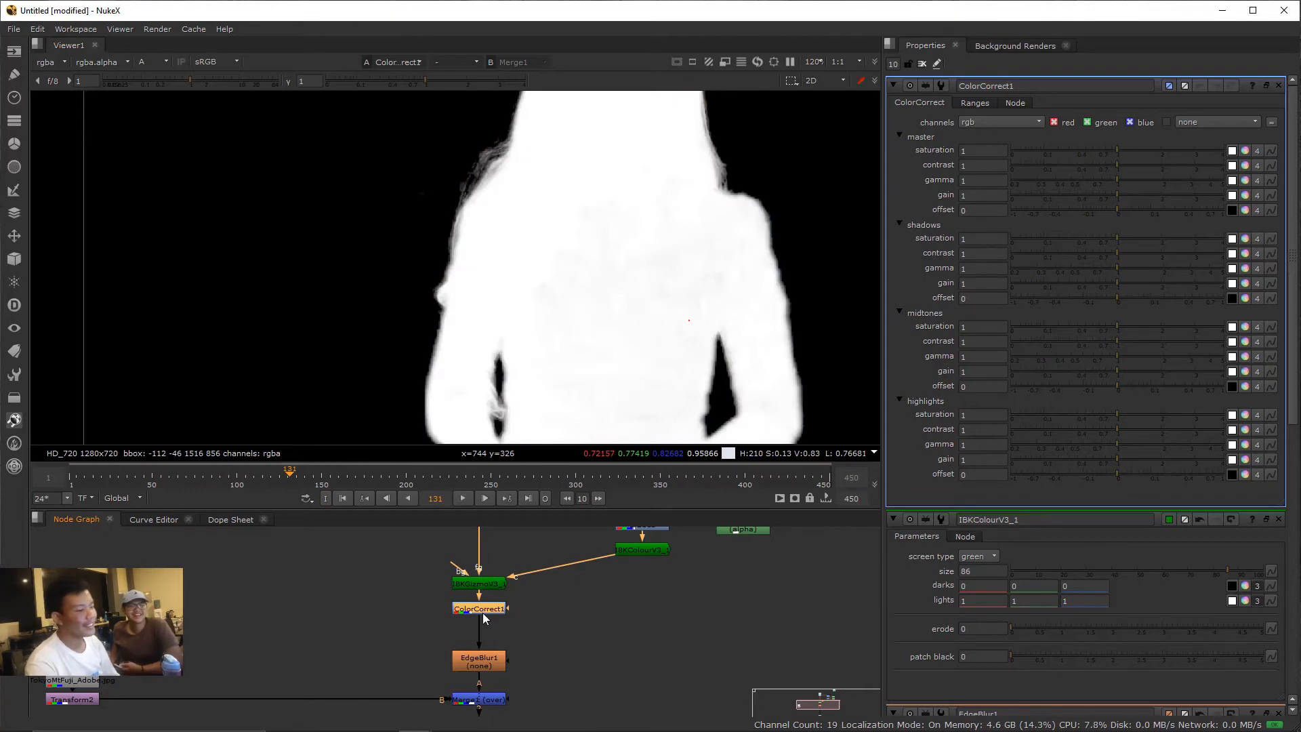
{"action": "key", "text": "a"}
{"action": "key", "text": "a"}
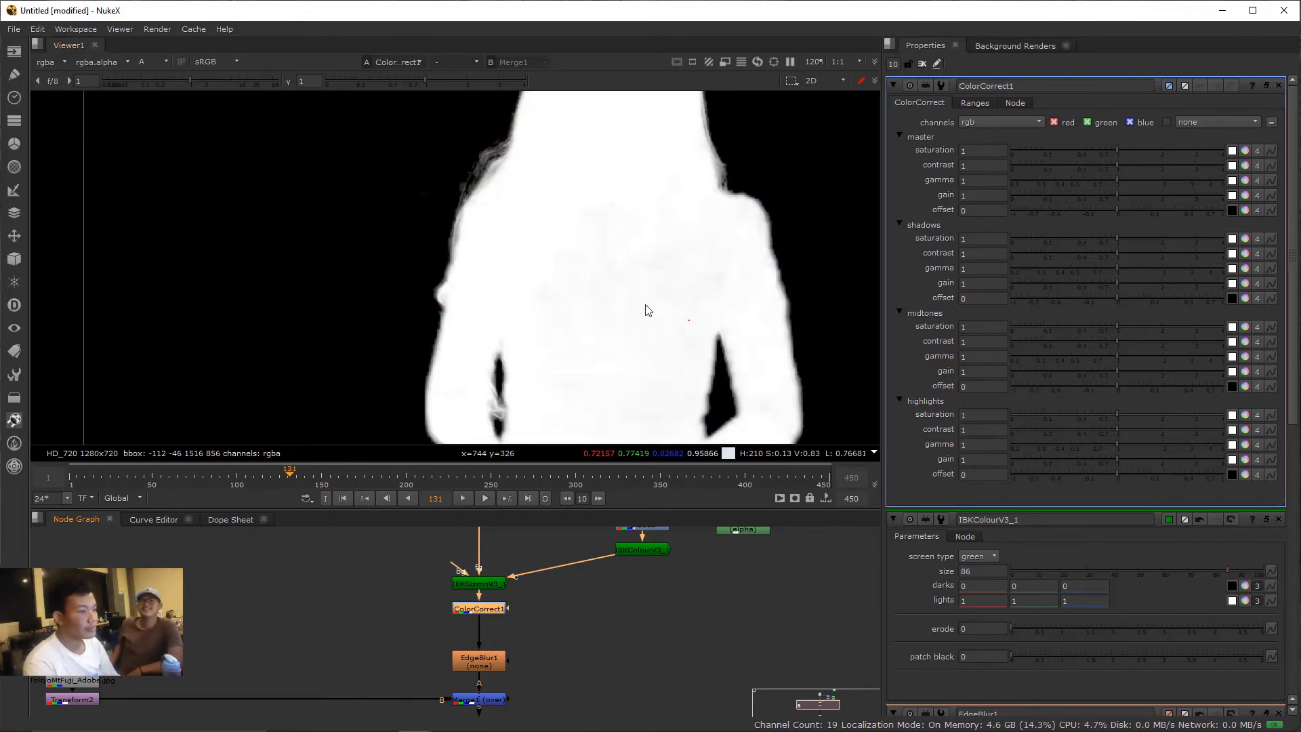
- Restrict the ColorCorrect to the alpha channel
{"action": "scroll", "coordinate": [637, 307], "scroll_direction": "down", "scroll_amount": 2}
{"action": "left_click_drag", "start_coordinate": [637, 302], "coordinate": [540, 255]}
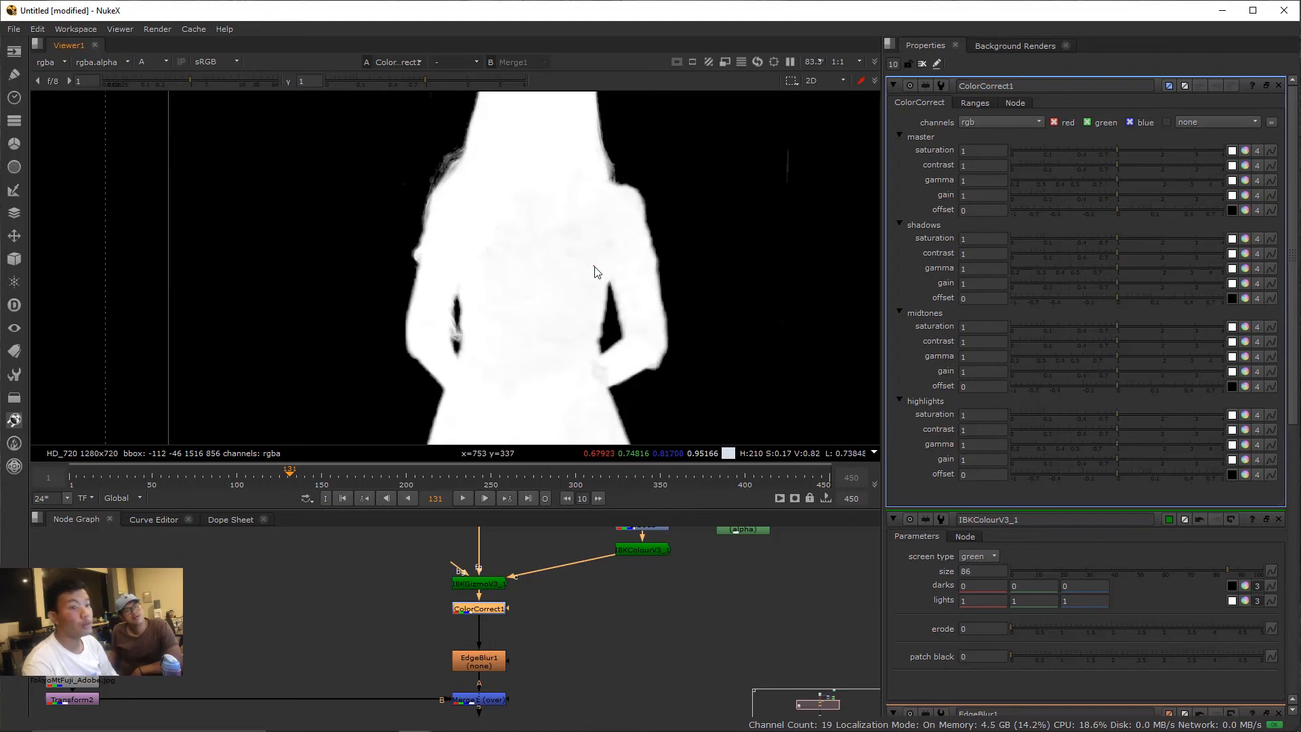
{"action": "left_click", "coordinate": [998, 124]}
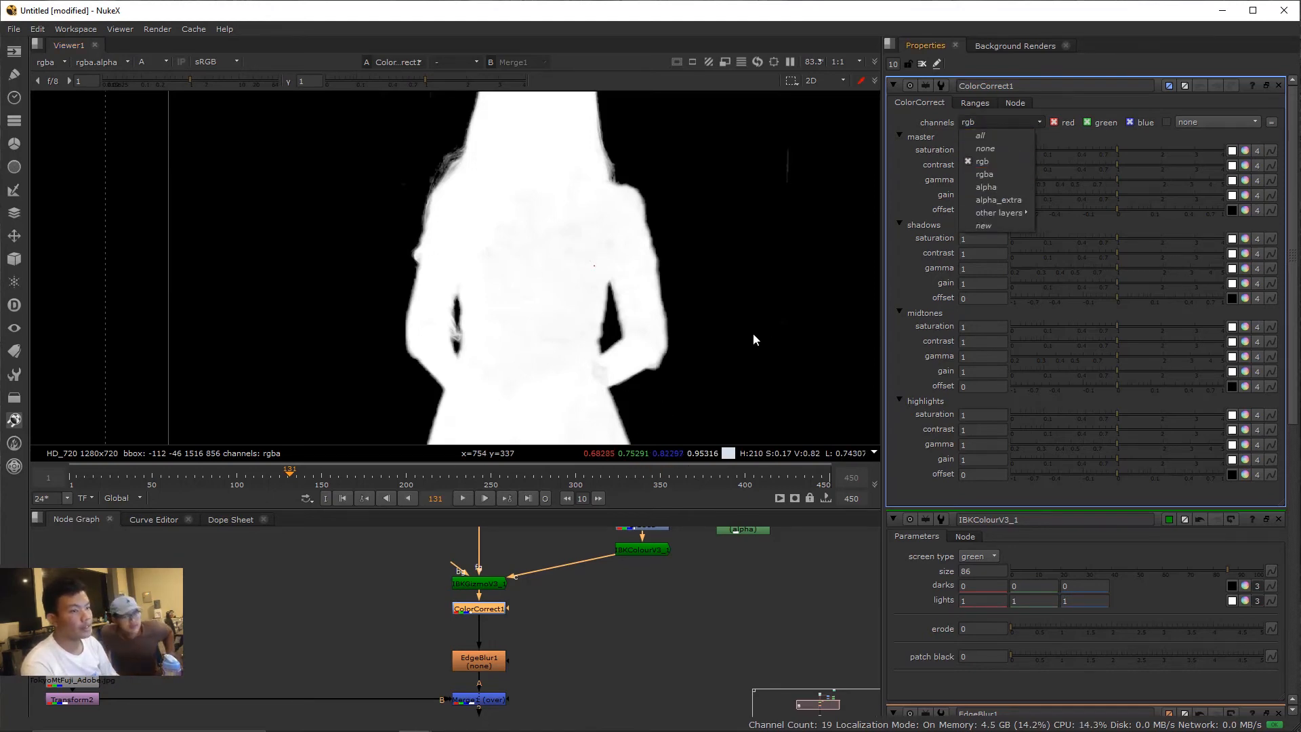
{"action": "left_click", "coordinate": [1007, 185]}
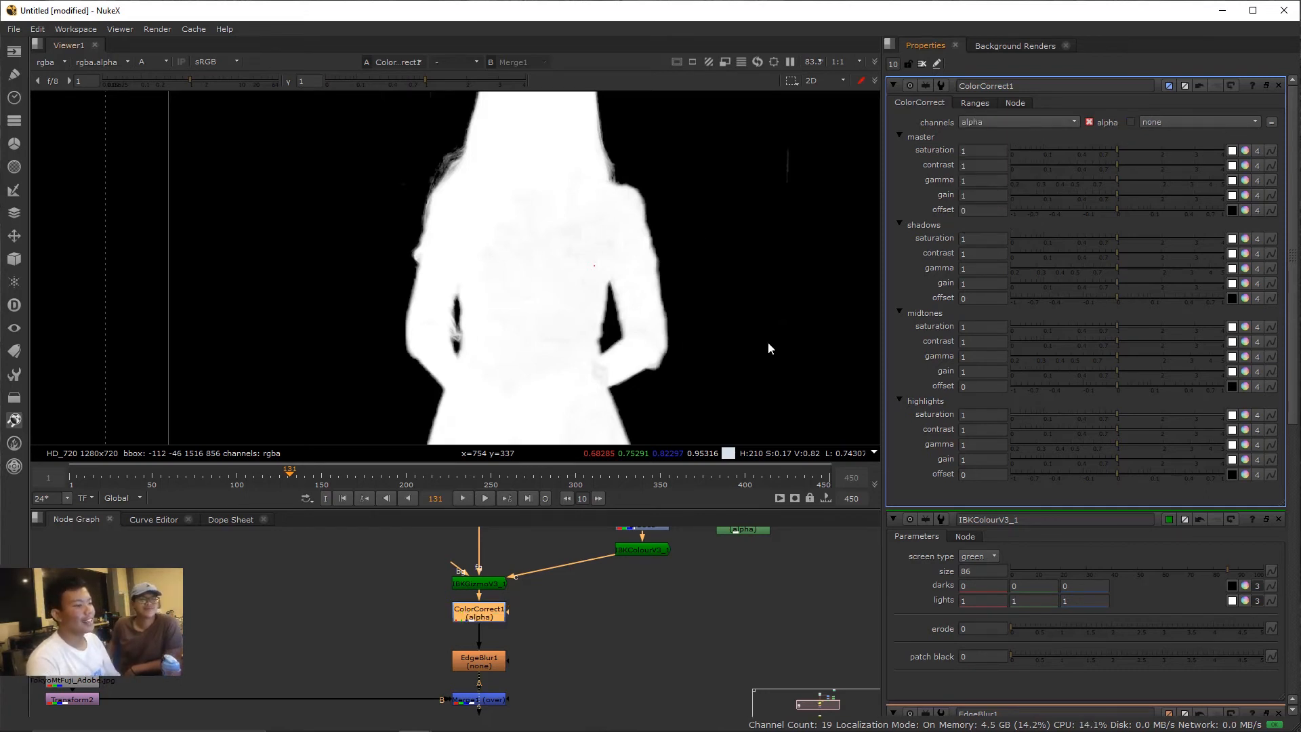
- Try ColorCorrect master gain values between 0.98 and 1.24 on the matte, ending at 1.08
{"action": "scroll", "coordinate": [597, 286], "scroll_direction": "up", "scroll_amount": 5}
{"action": "mouse_move", "coordinate": [1117, 196]}
{"action": "left_mouse_down"}
{"action": "mouse_move", "coordinate": [1166, 195]}
{"action": "mouse_move", "coordinate": [1082, 204]}
{"action": "mouse_move", "coordinate": [1115, 210]}
{"action": "left_mouse_up"}
{"action": "scroll", "coordinate": [518, 200], "scroll_direction": "down", "scroll_amount": 3}
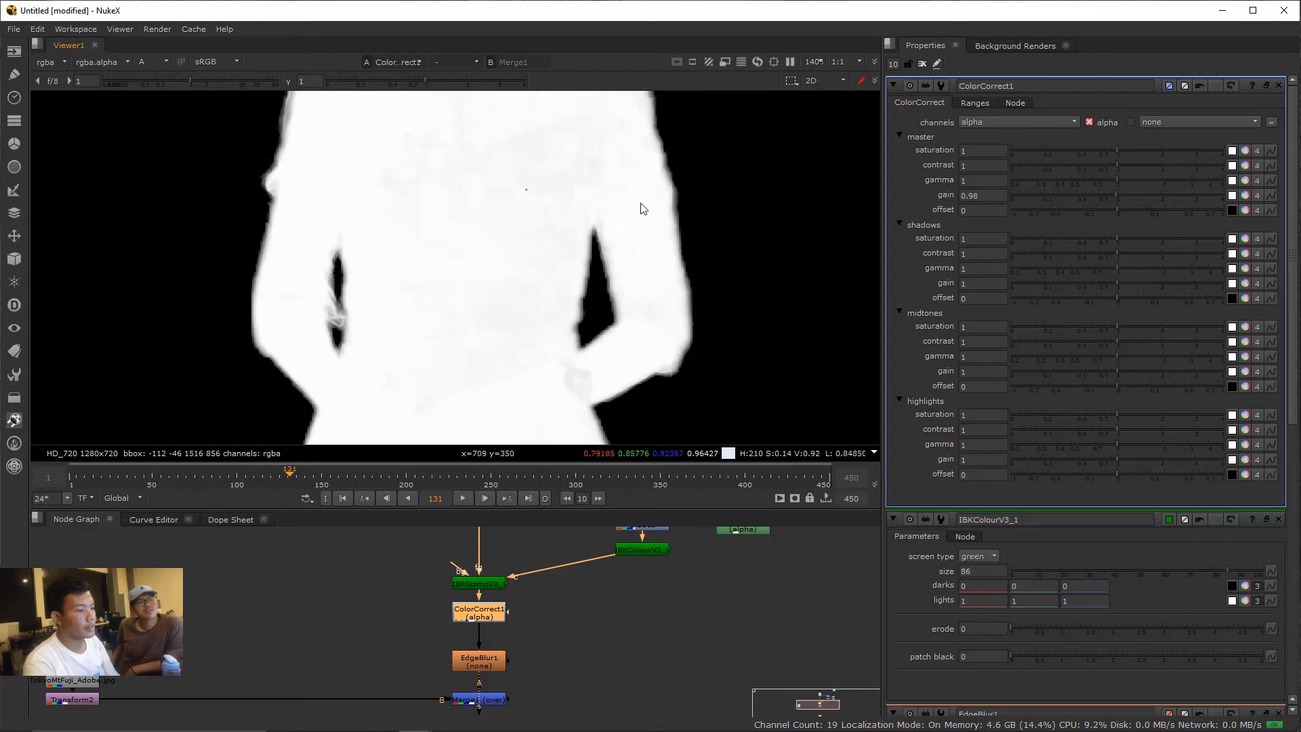
{"action": "left_click_drag", "start_coordinate": [1121, 206], "coordinate": [1127, 195]}
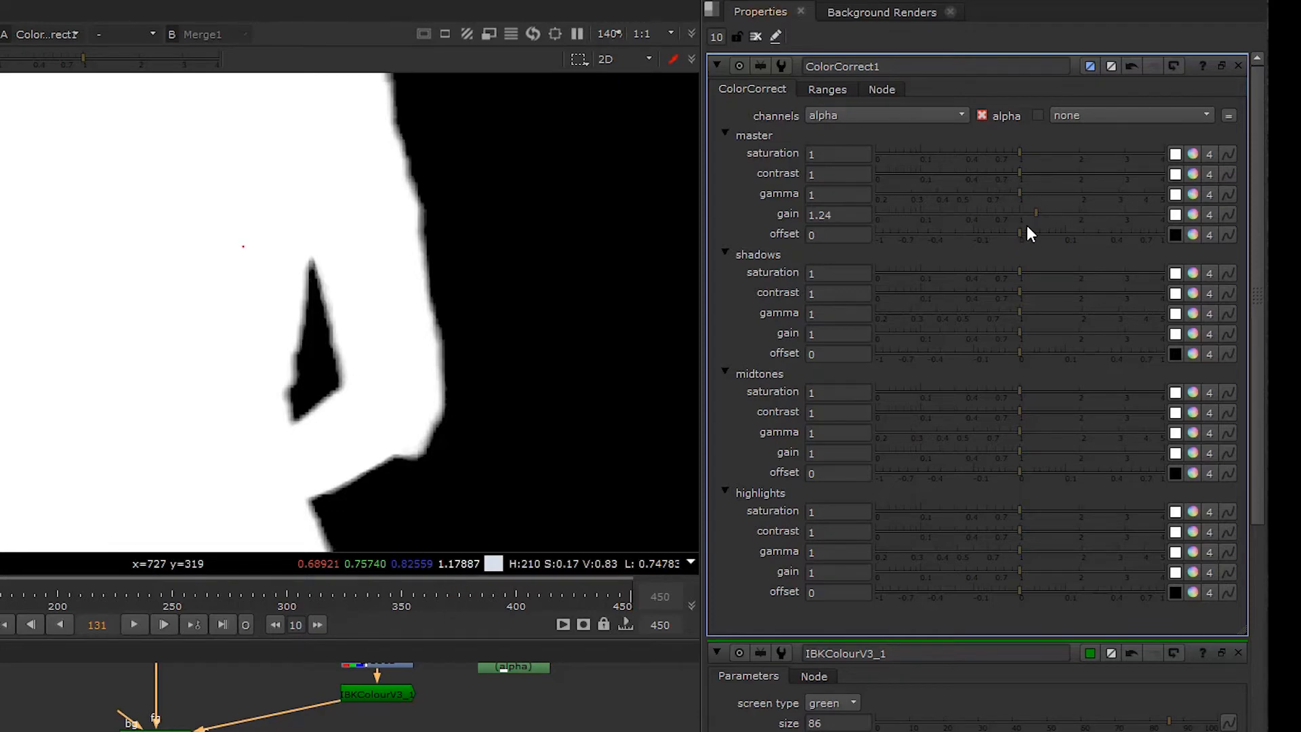
{"action": "left_click_drag", "start_coordinate": [1035, 212], "coordinate": [1025, 210]}
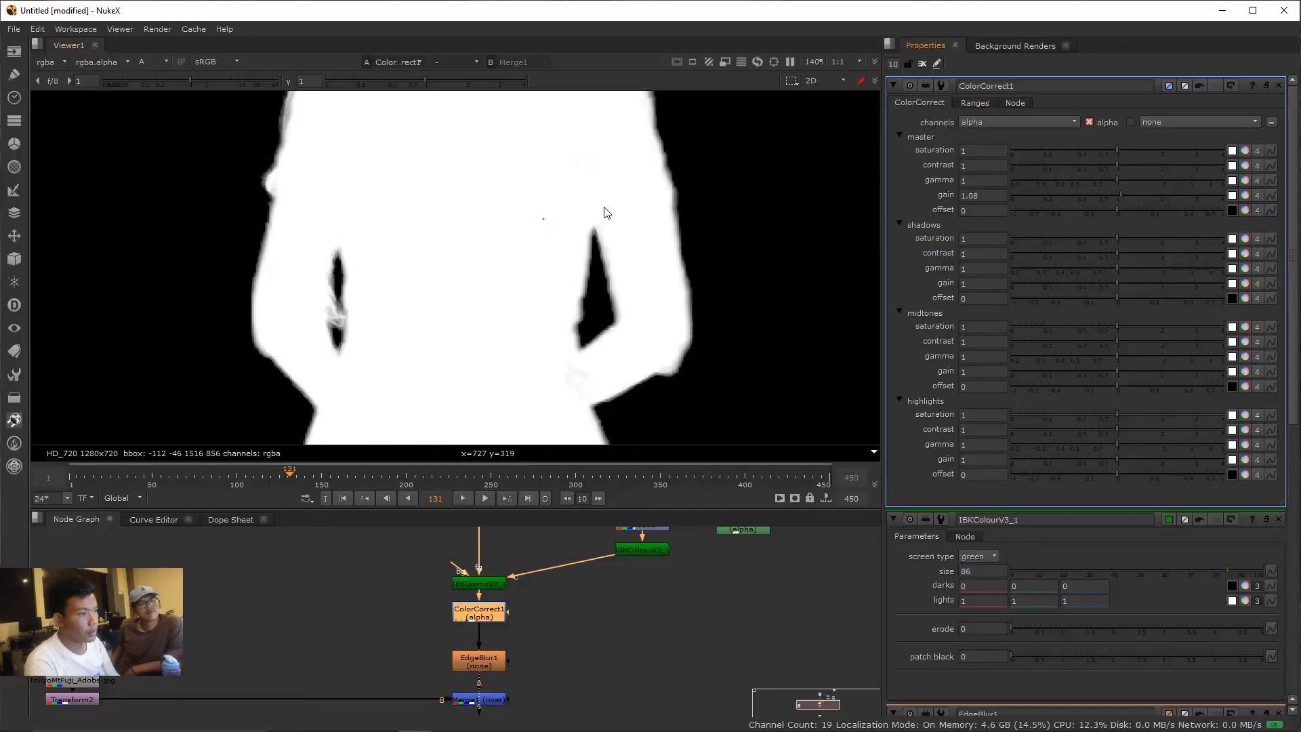
- Fine-tune the ColorCorrect's master gain to 1.052 while sampling the matte's alpha on the dress
{"action": "left_click", "coordinate": [982, 195]}
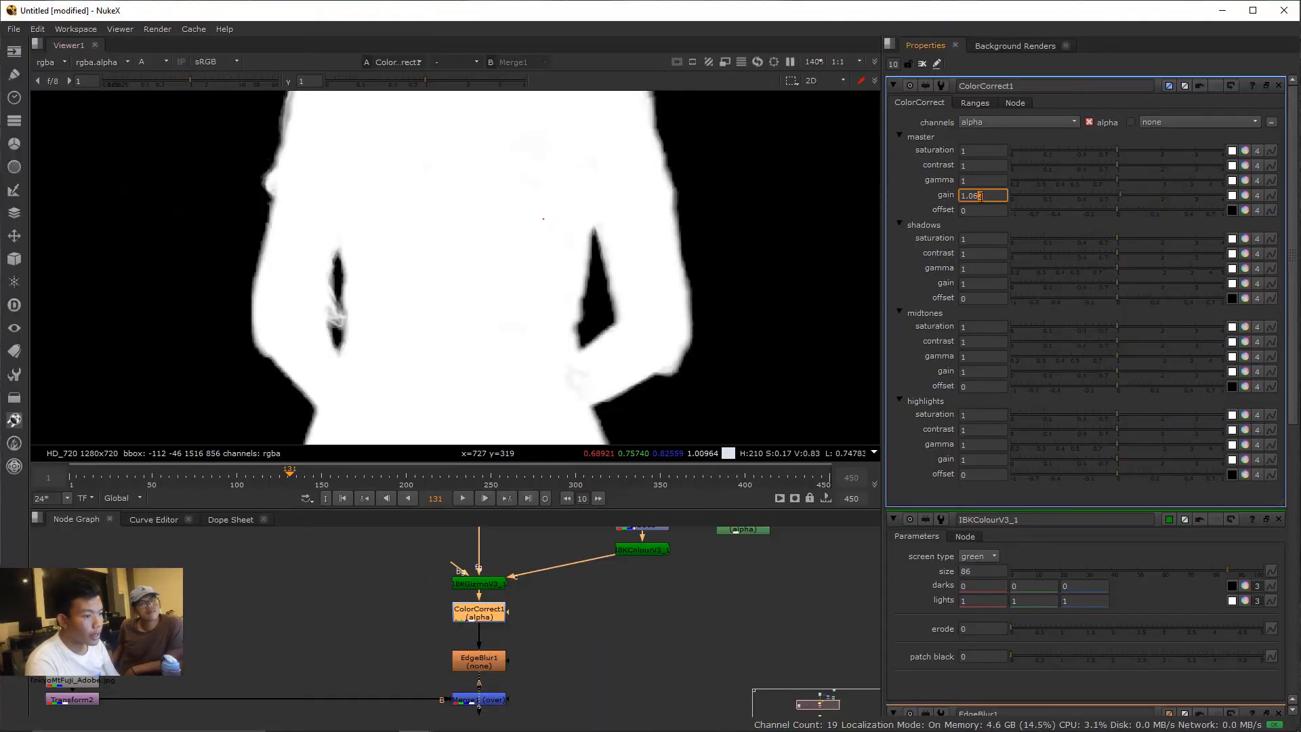
{"action": "key", "text": "Down"}
{"action": "key", "text": "Down"}
{"action": "left_click", "coordinate": [551, 219], "text": "ctrl"}
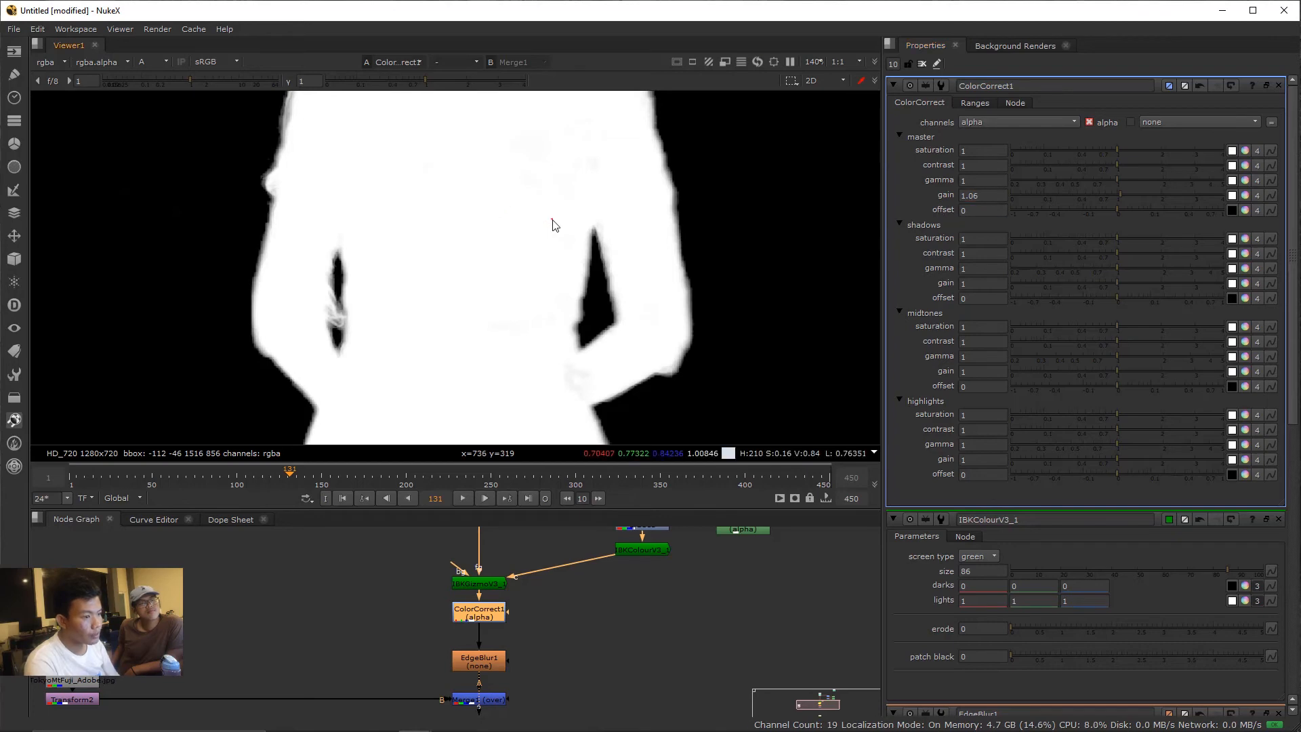
{"action": "left_click", "coordinate": [984, 195]}
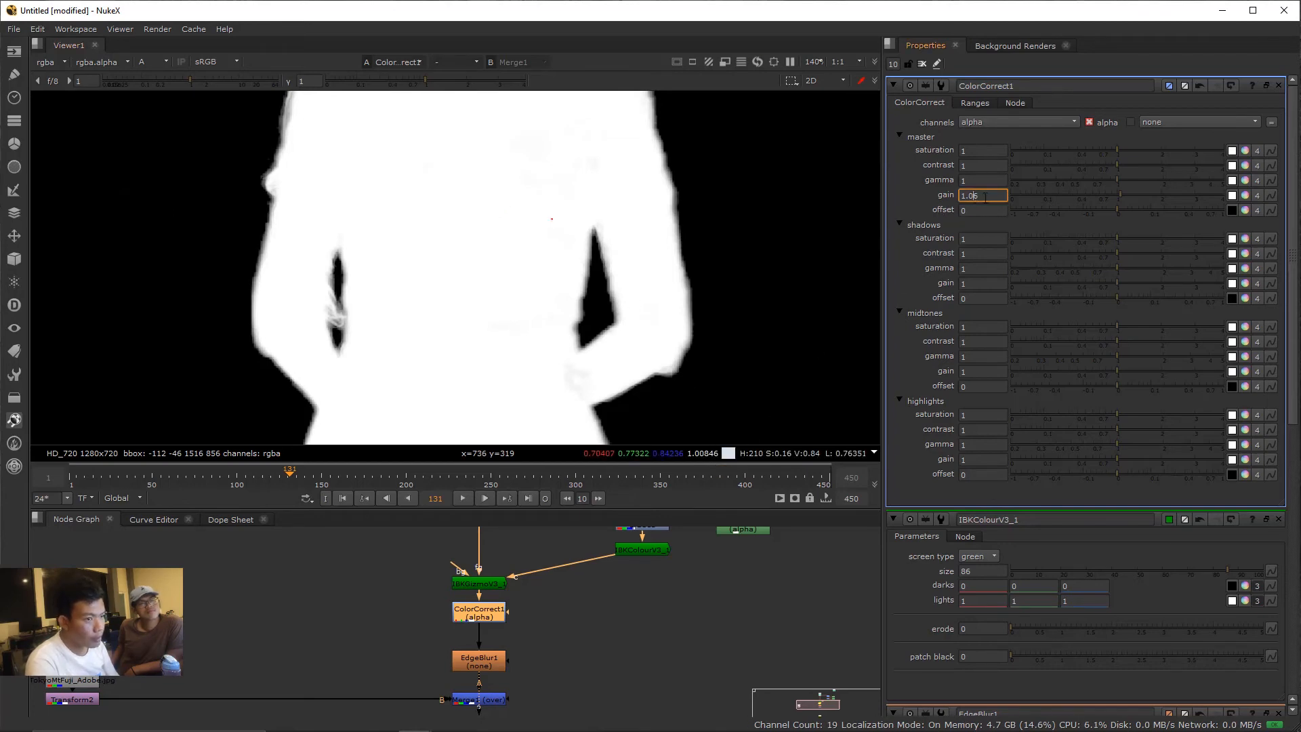
{"action": "key", "text": "Down"}
{"action": "key", "text": "Down"}
{"action": "key", "text": "Down"}
{"action": "key", "text": "Down"}
{"action": "key", "text": "Down"}
{"action": "key", "text": "Down"}
{"action": "key", "text": "Down"}
{"action": "key", "text": "Down"}
{"action": "key", "text": "Down"}
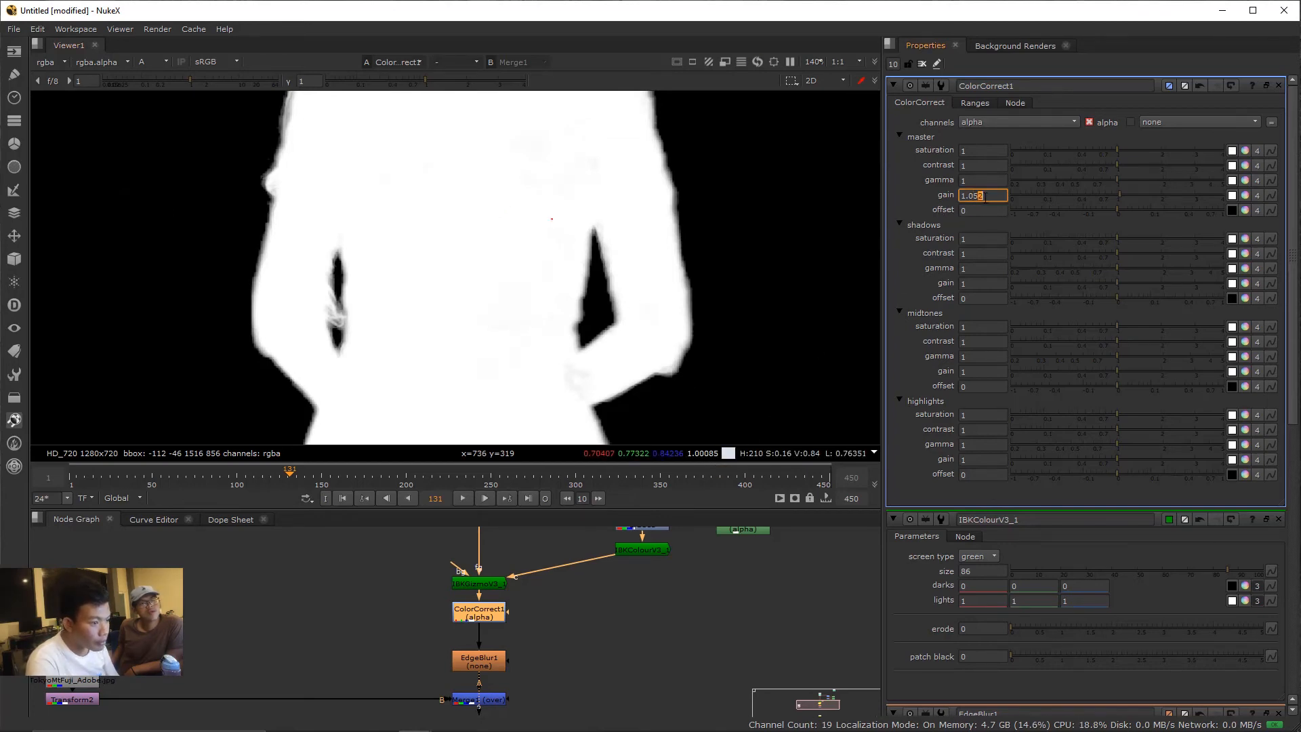
{"action": "scroll", "coordinate": [619, 280], "scroll_direction": "down", "scroll_amount": 5}
{"action": "type", "text": "1a"}
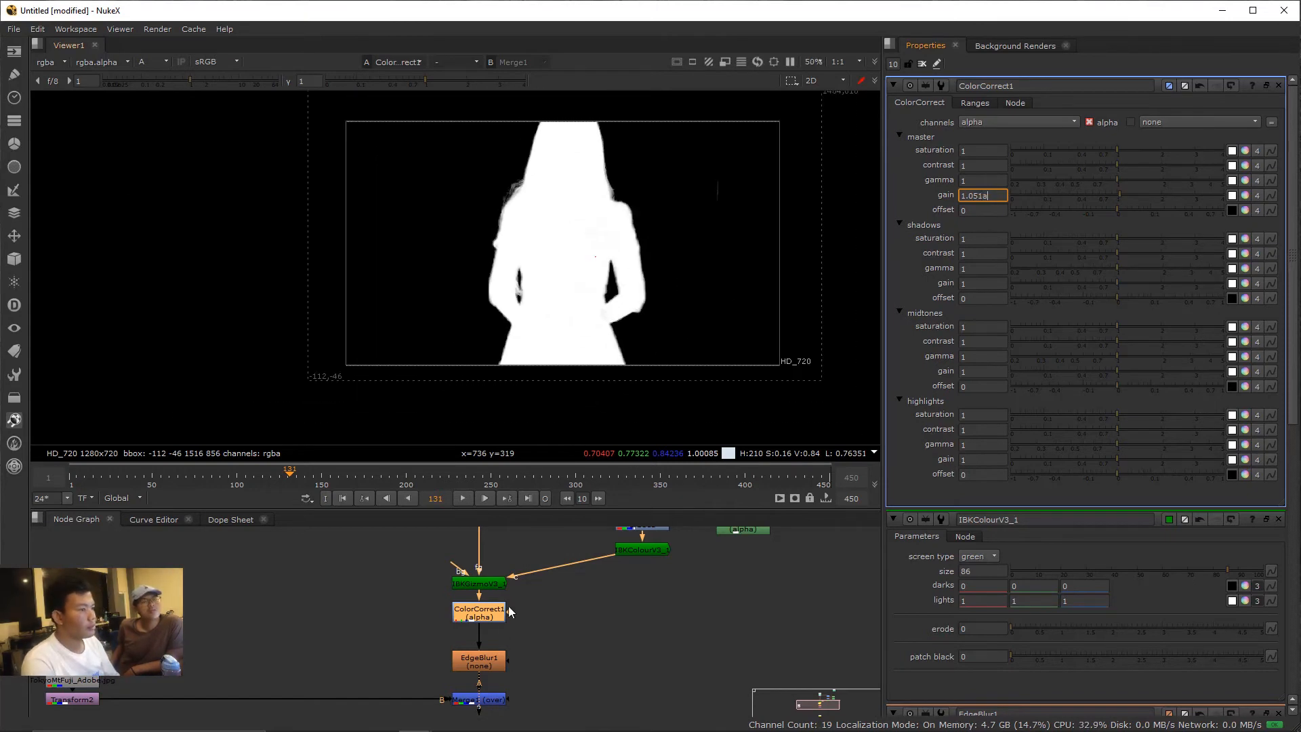
- View the Merge1 composite in full color and inspect the dress up close
{"action": "scroll", "coordinate": [509, 609], "scroll_direction": "down", "scroll_amount": 4}
{"action": "scroll", "coordinate": [546, 574], "scroll_direction": "up", "scroll_amount": 3}
{"action": "left_click", "coordinate": [534, 584]}
{"action": "key", "text": "1"}
{"action": "key", "text": "a"}
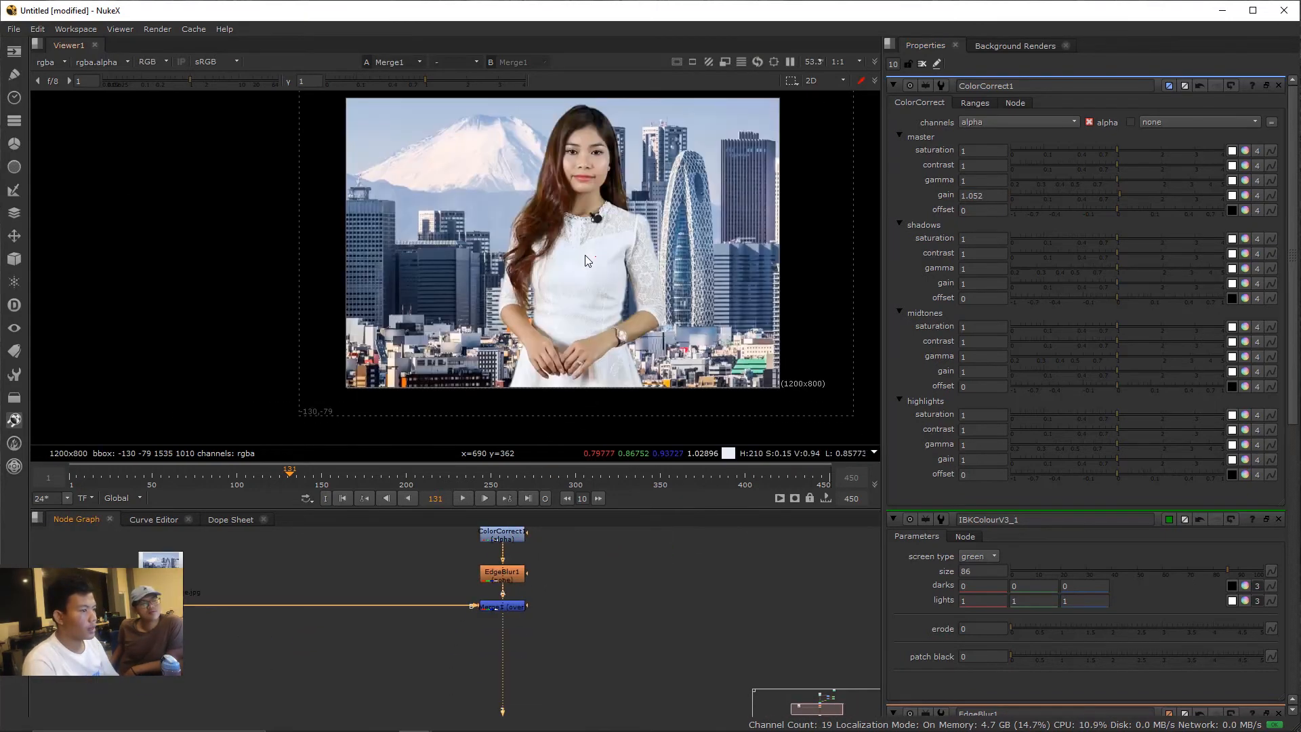
{"action": "scroll", "coordinate": [608, 267], "scroll_direction": "up", "scroll_amount": 5}
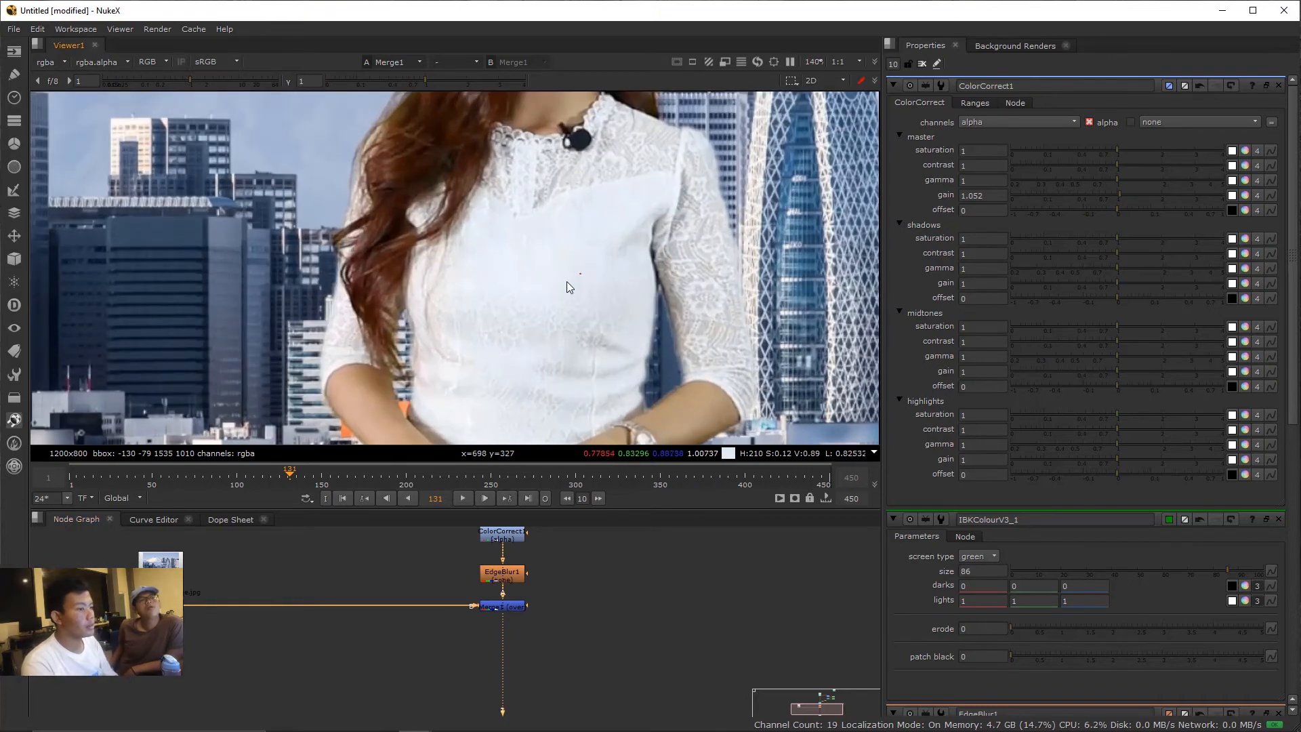
{"action": "scroll", "coordinate": [576, 309], "scroll_direction": "down", "scroll_amount": 3}
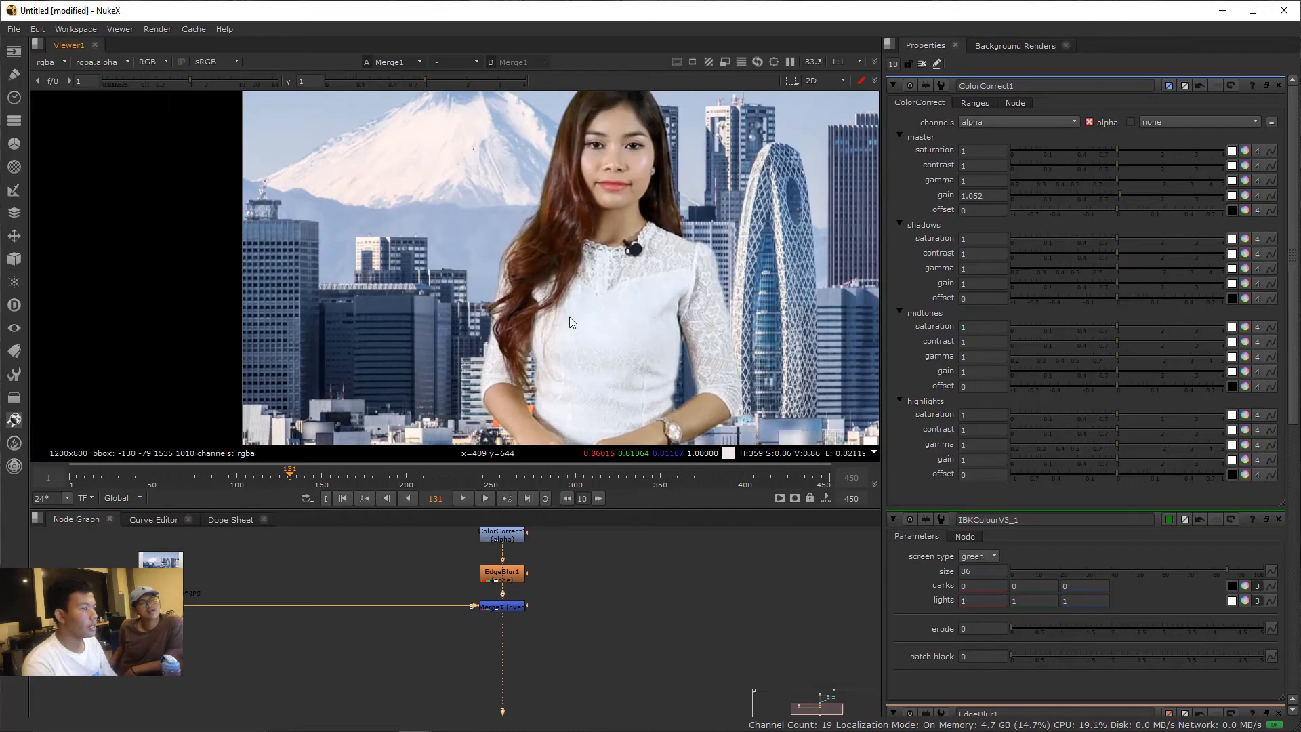
- Review the woman against the background in the whole composite and expand the viewer to fill the window
{"action": "scroll", "coordinate": [440, 250], "scroll_direction": "down", "scroll_amount": 2}
{"action": "scroll", "coordinate": [431, 230], "scroll_direction": "up", "scroll_amount": 4}
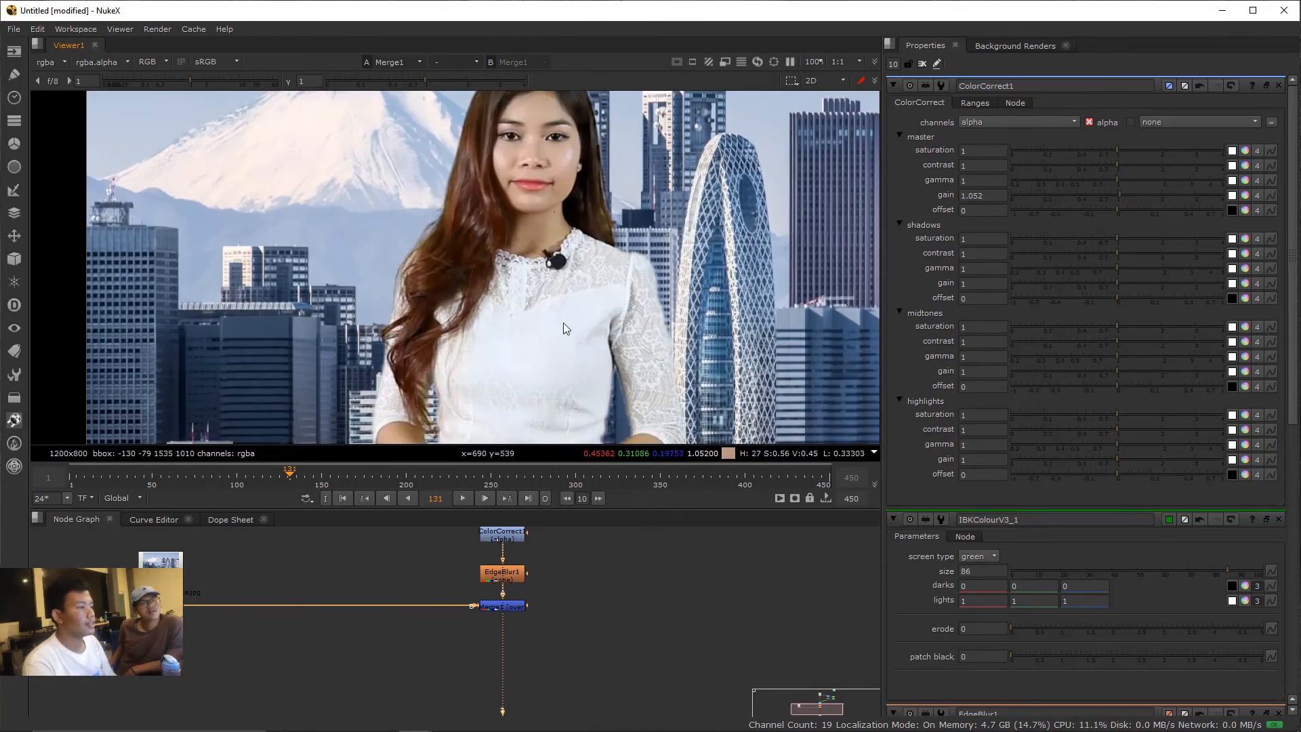
{"action": "scroll", "coordinate": [542, 315], "scroll_direction": "down", "scroll_amount": 3}
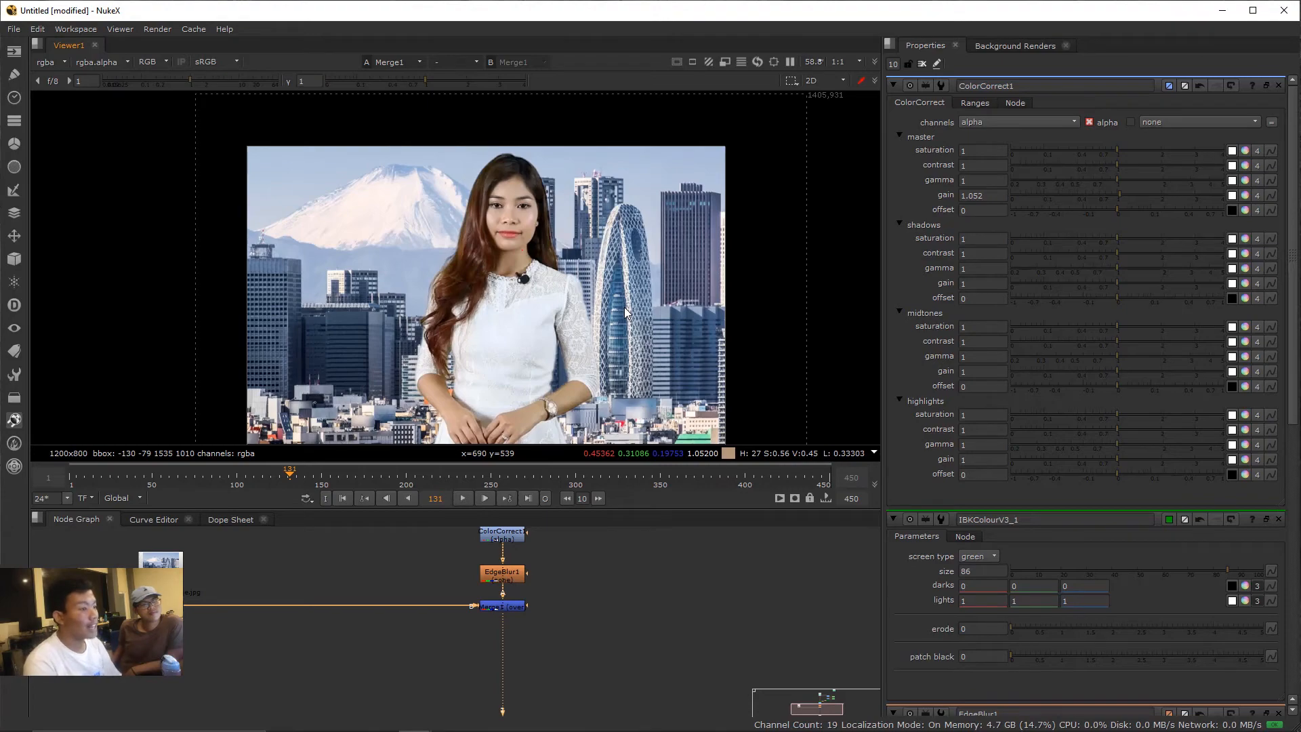
{"action": "left_click_drag", "start_coordinate": [587, 281], "coordinate": [581, 239]}
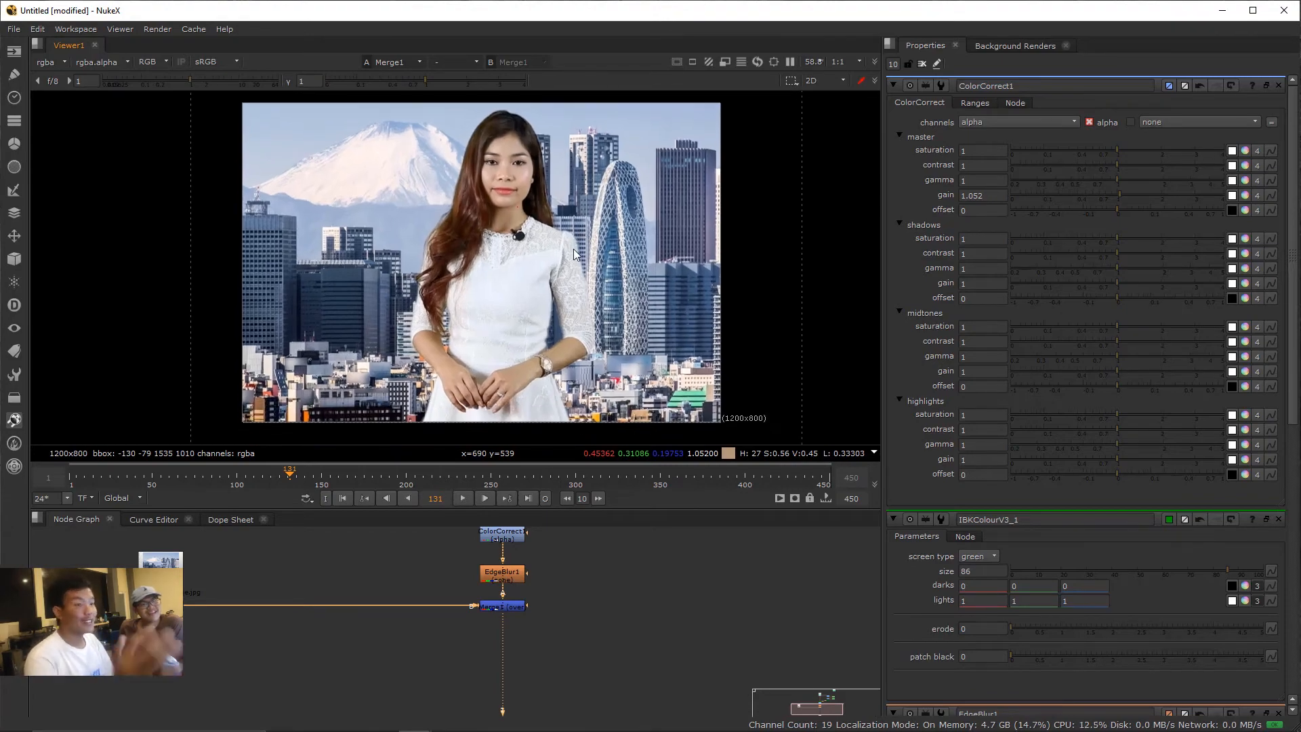
{"action": "key", "text": "space"}
{"action": "scroll", "coordinate": [588, 392], "scroll_direction": "down", "scroll_amount": 1}
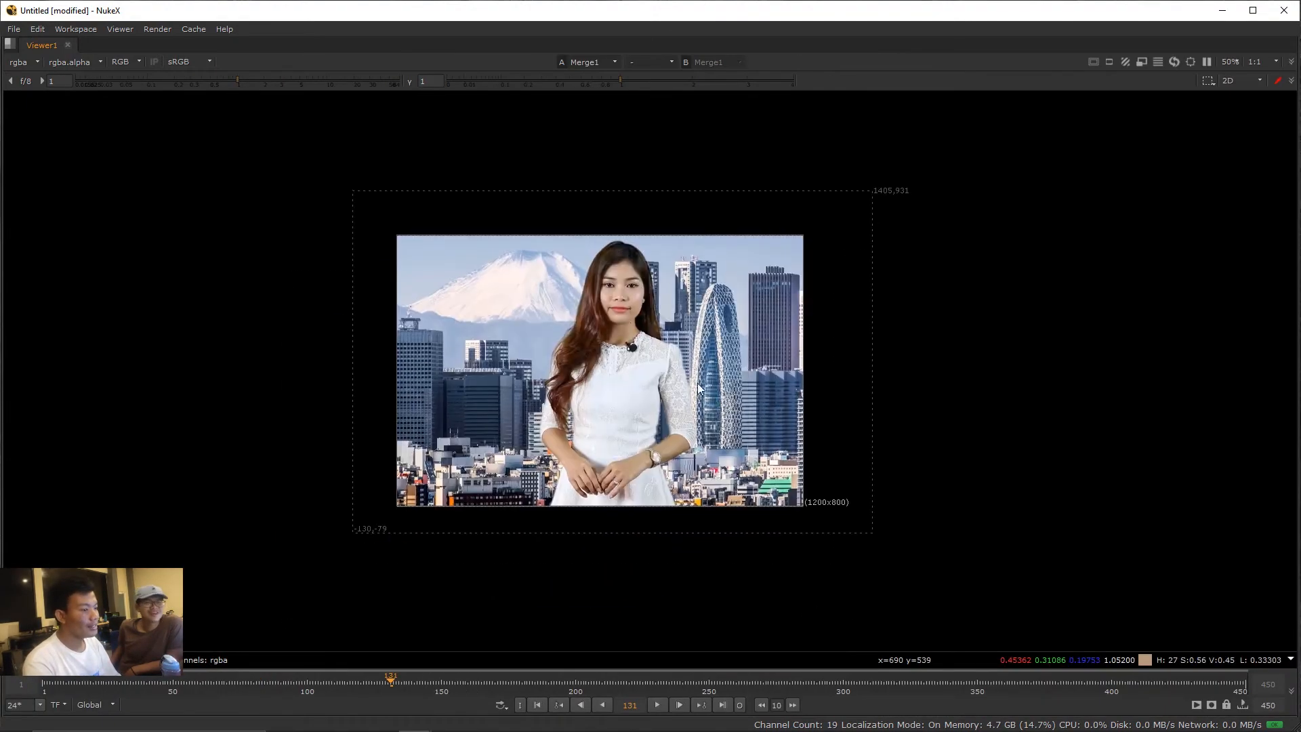
- Play back the full-window Merge1 composite to review the key on the moving footage
{"action": "scroll", "coordinate": [659, 353], "scroll_direction": "up", "scroll_amount": 3}
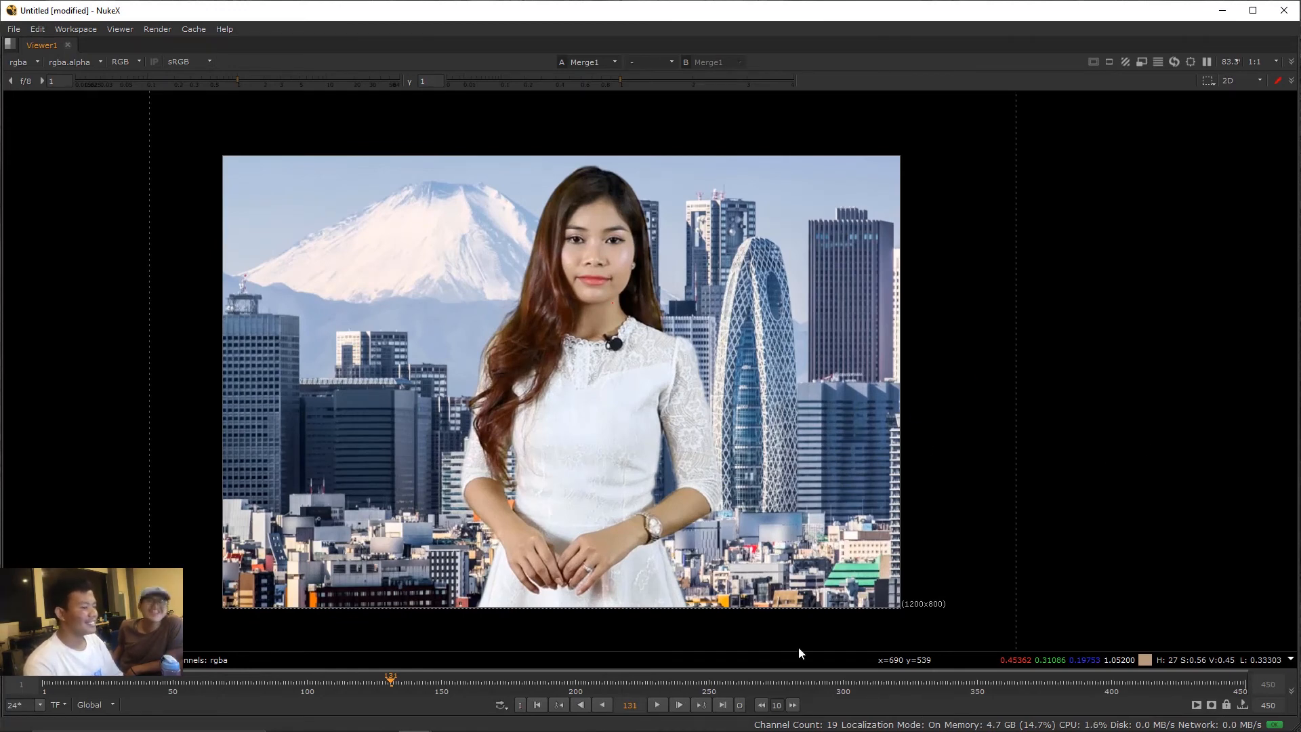
{"action": "left_click", "coordinate": [654, 705]}
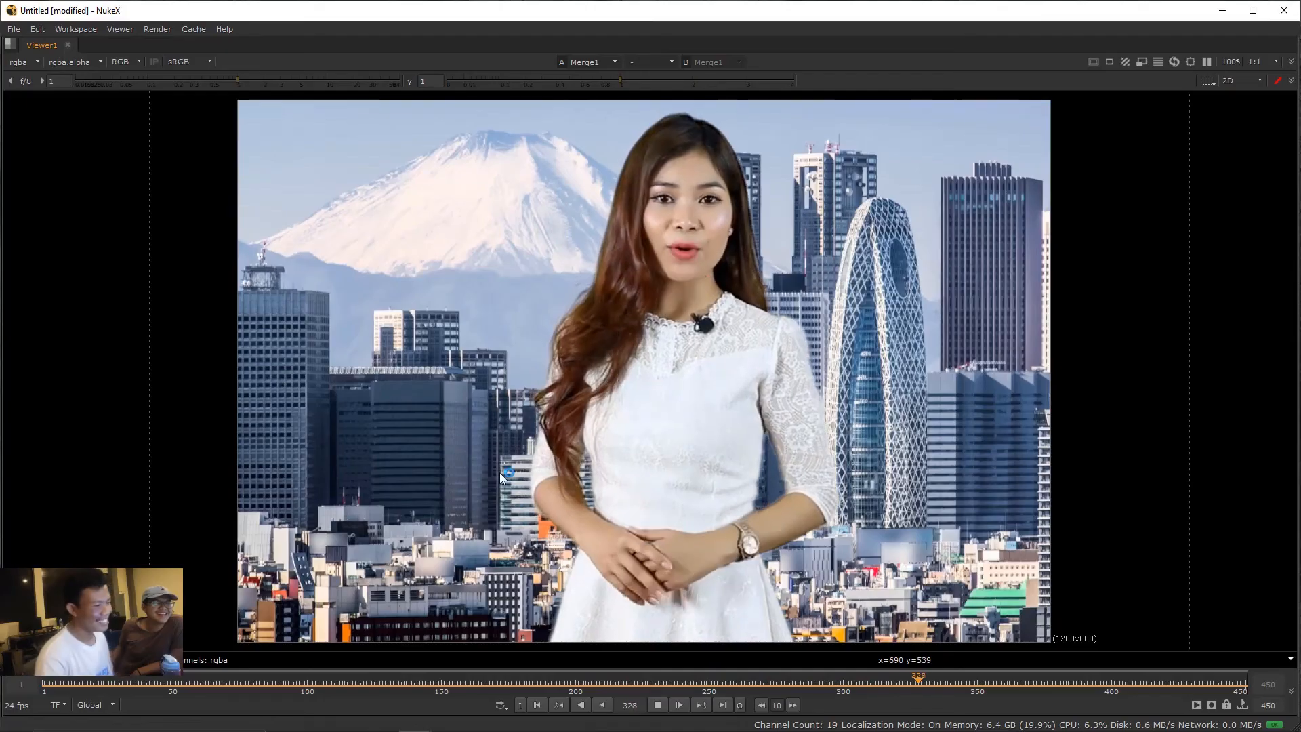
{"action": "scroll", "coordinate": [493, 383], "scroll_direction": "down", "scroll_amount": 3}
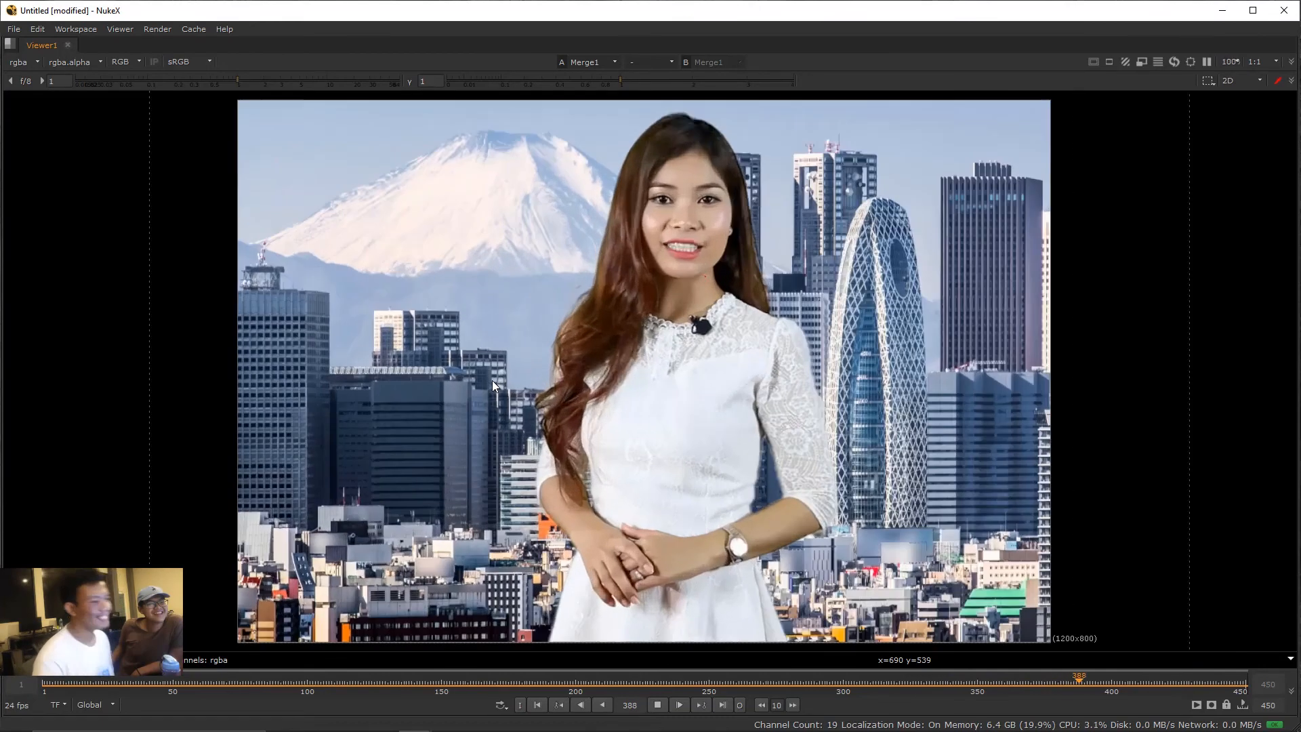
{"action": "scroll", "coordinate": [492, 380], "scroll_direction": "up", "scroll_amount": 3}
{"action": "left_click_drag", "start_coordinate": [539, 401], "coordinate": [528, 400]}
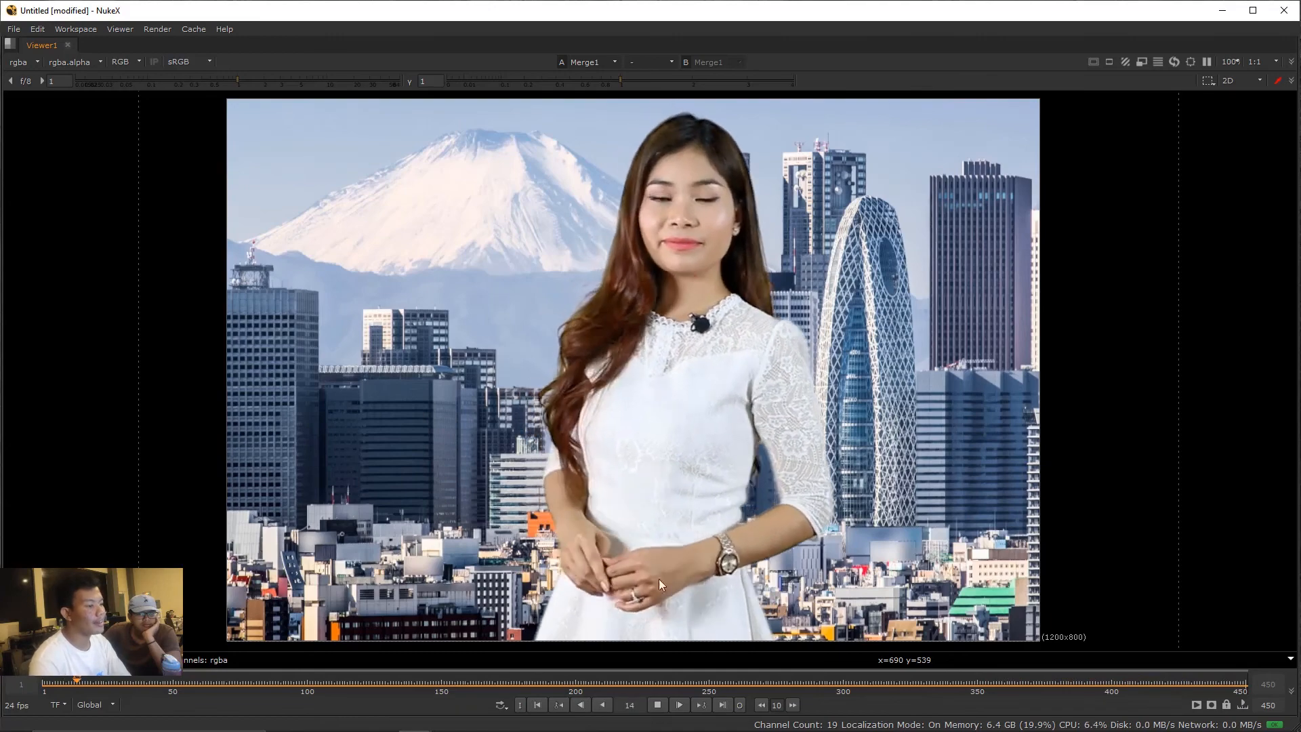
- Scrub through the composite's timeline to check the key at different frames, stop at frame 100 and inspect the woman's edges
{"action": "left_click", "coordinate": [690, 681]}
{"action": "left_click_drag", "start_coordinate": [714, 682], "coordinate": [613, 663]}
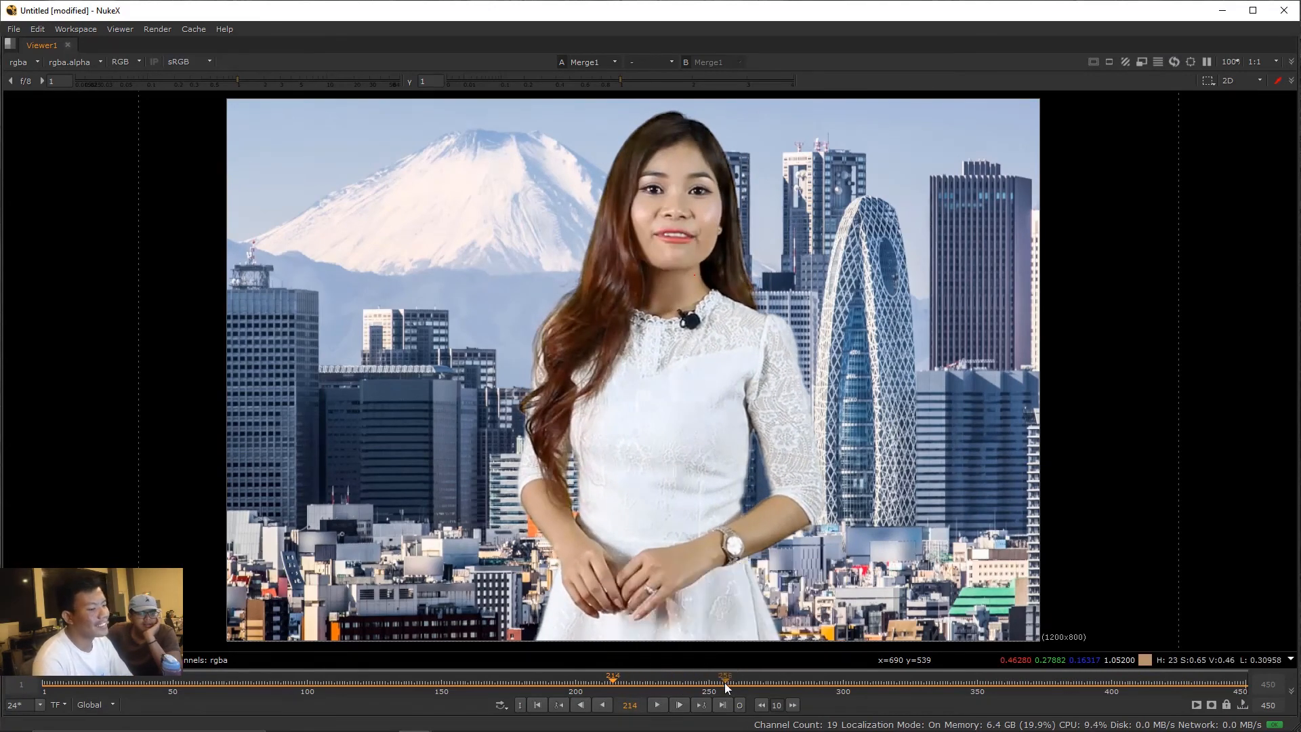
{"action": "left_click_drag", "start_coordinate": [725, 682], "coordinate": [996, 681]}
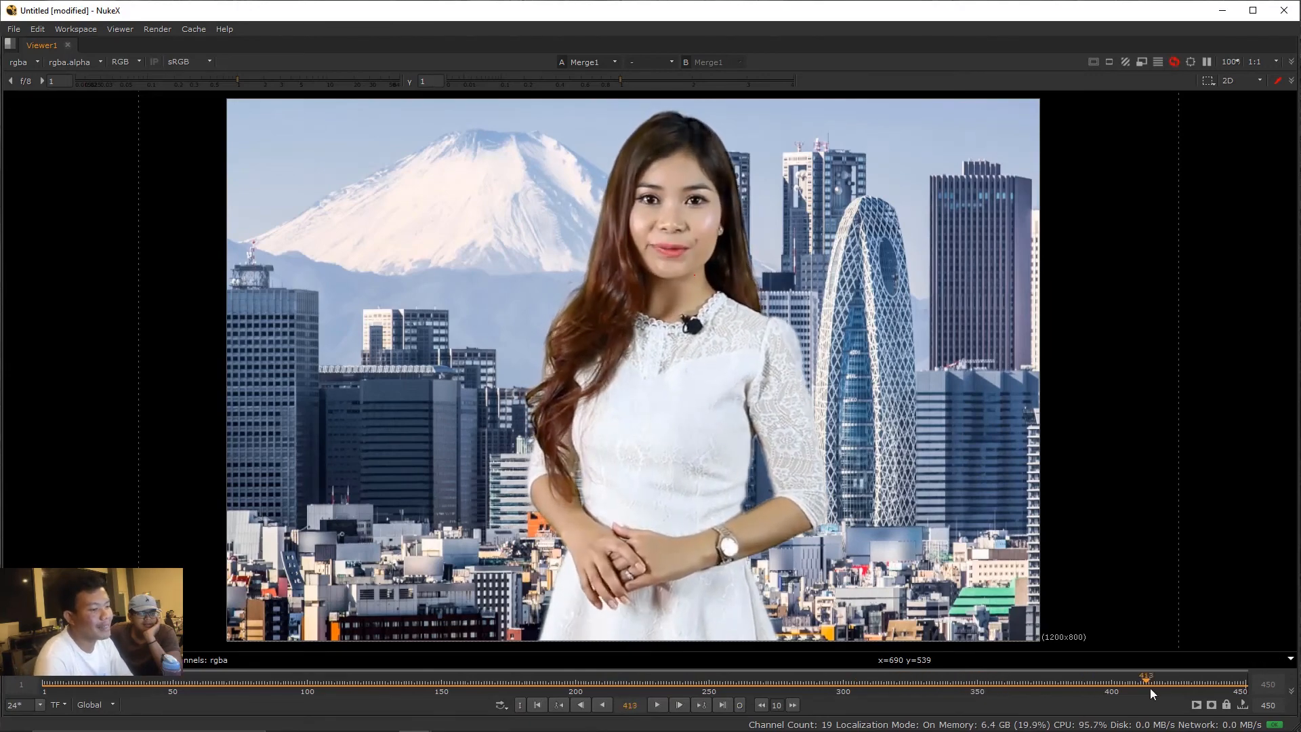
{"action": "left_click", "coordinate": [366, 677]}
{"action": "left_click", "coordinate": [307, 677]}
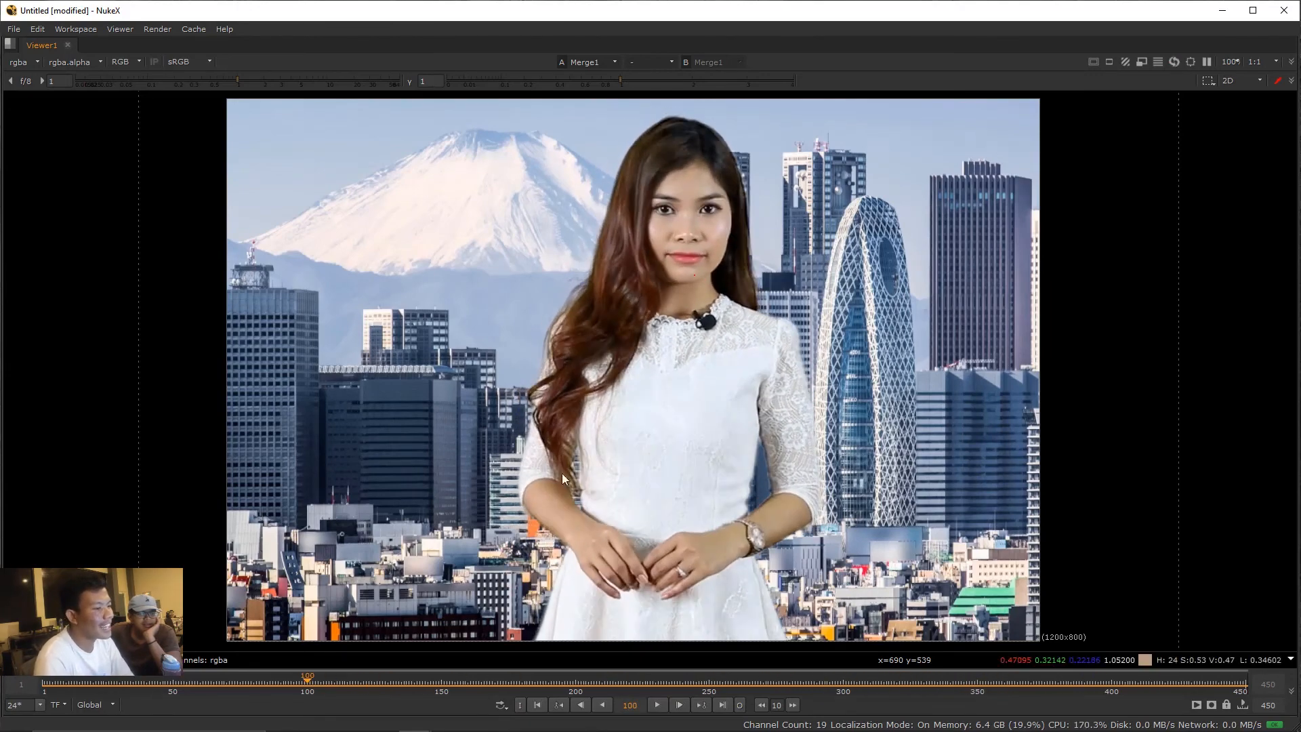
{"action": "scroll", "coordinate": [604, 420], "scroll_direction": "down", "scroll_amount": 5}
{"action": "scroll", "coordinate": [620, 388], "scroll_direction": "up", "scroll_amount": 5}
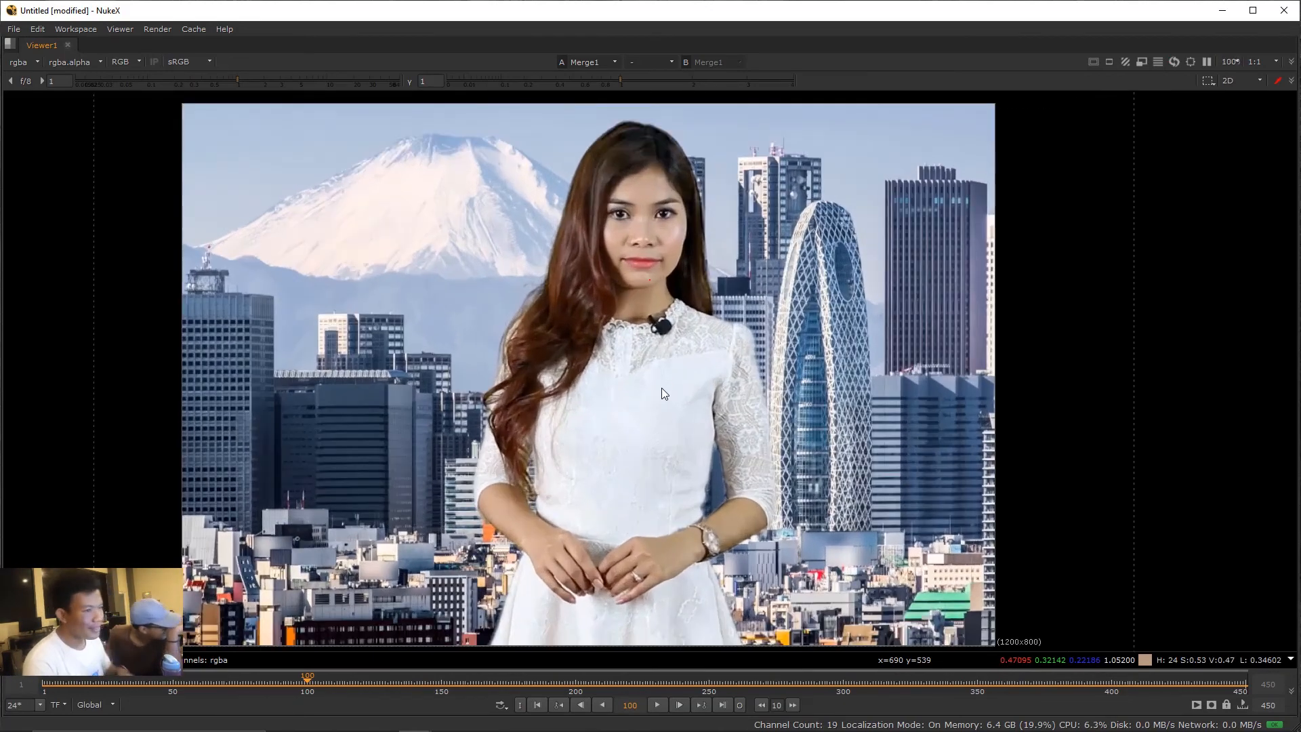
{"action": "left_click_drag", "start_coordinate": [661, 387], "coordinate": [683, 393]}
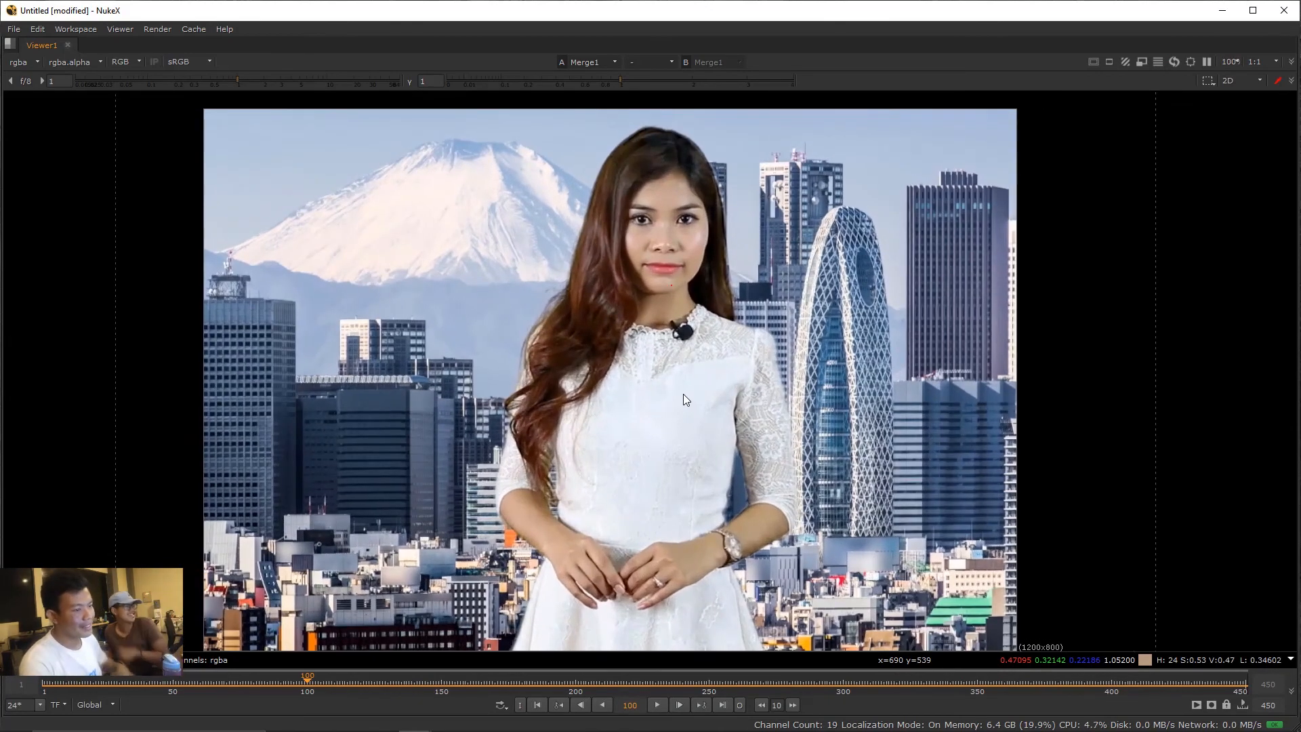
{"action": "scroll", "coordinate": [686, 389], "scroll_direction": "down", "scroll_amount": 1}
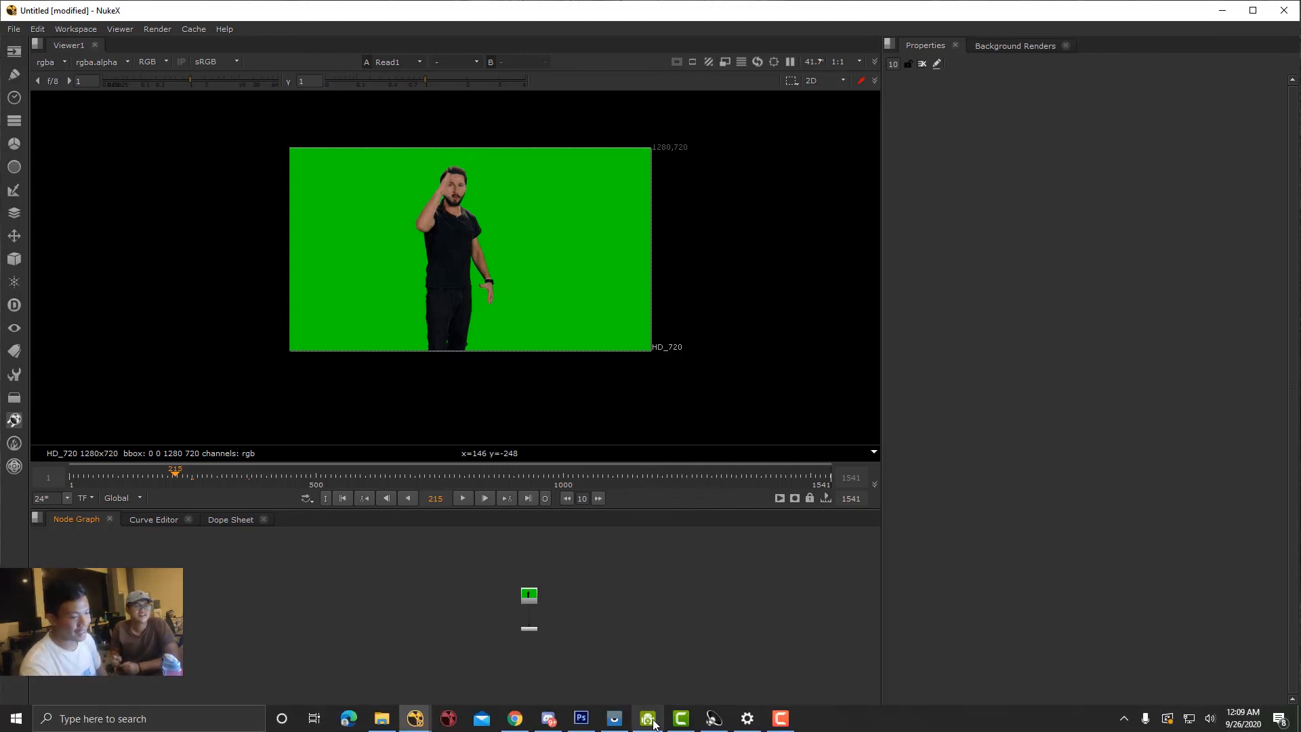
- Switch to the DroidCam Client window to view the webcam preview
{"action": "left_click", "coordinate": [650, 719]}
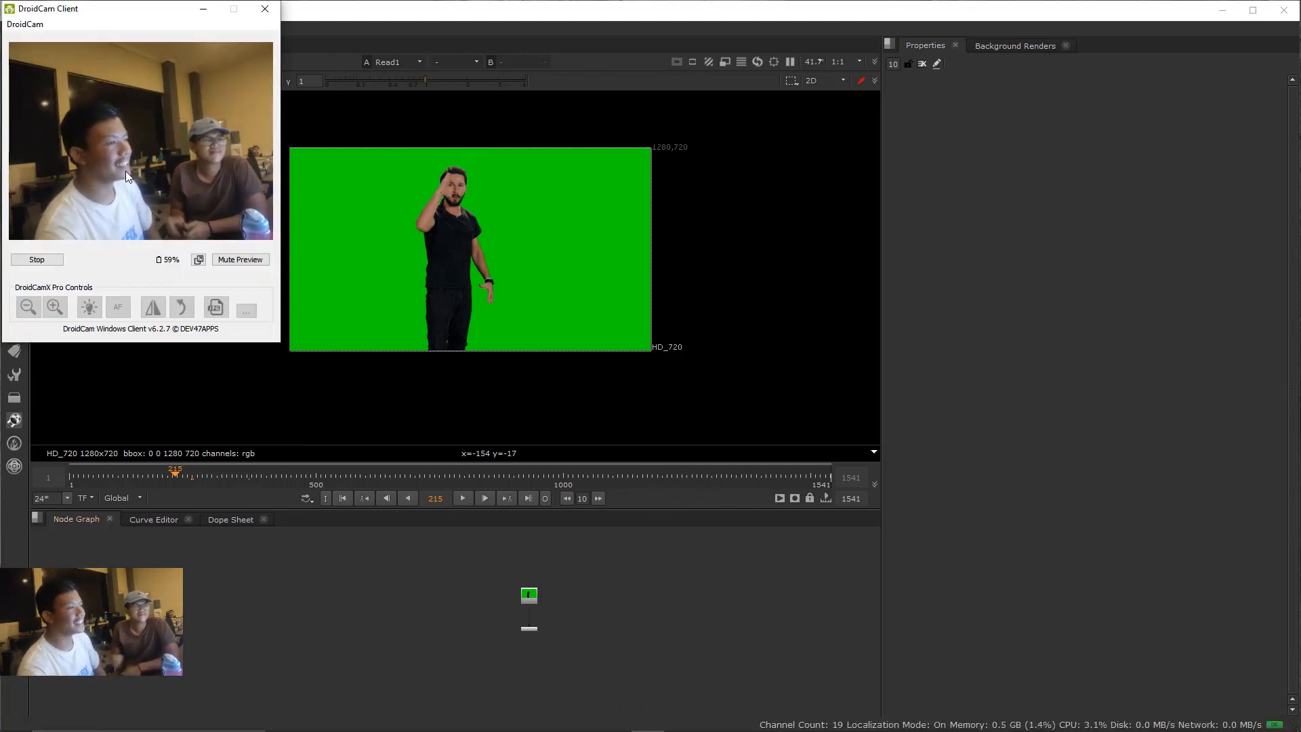